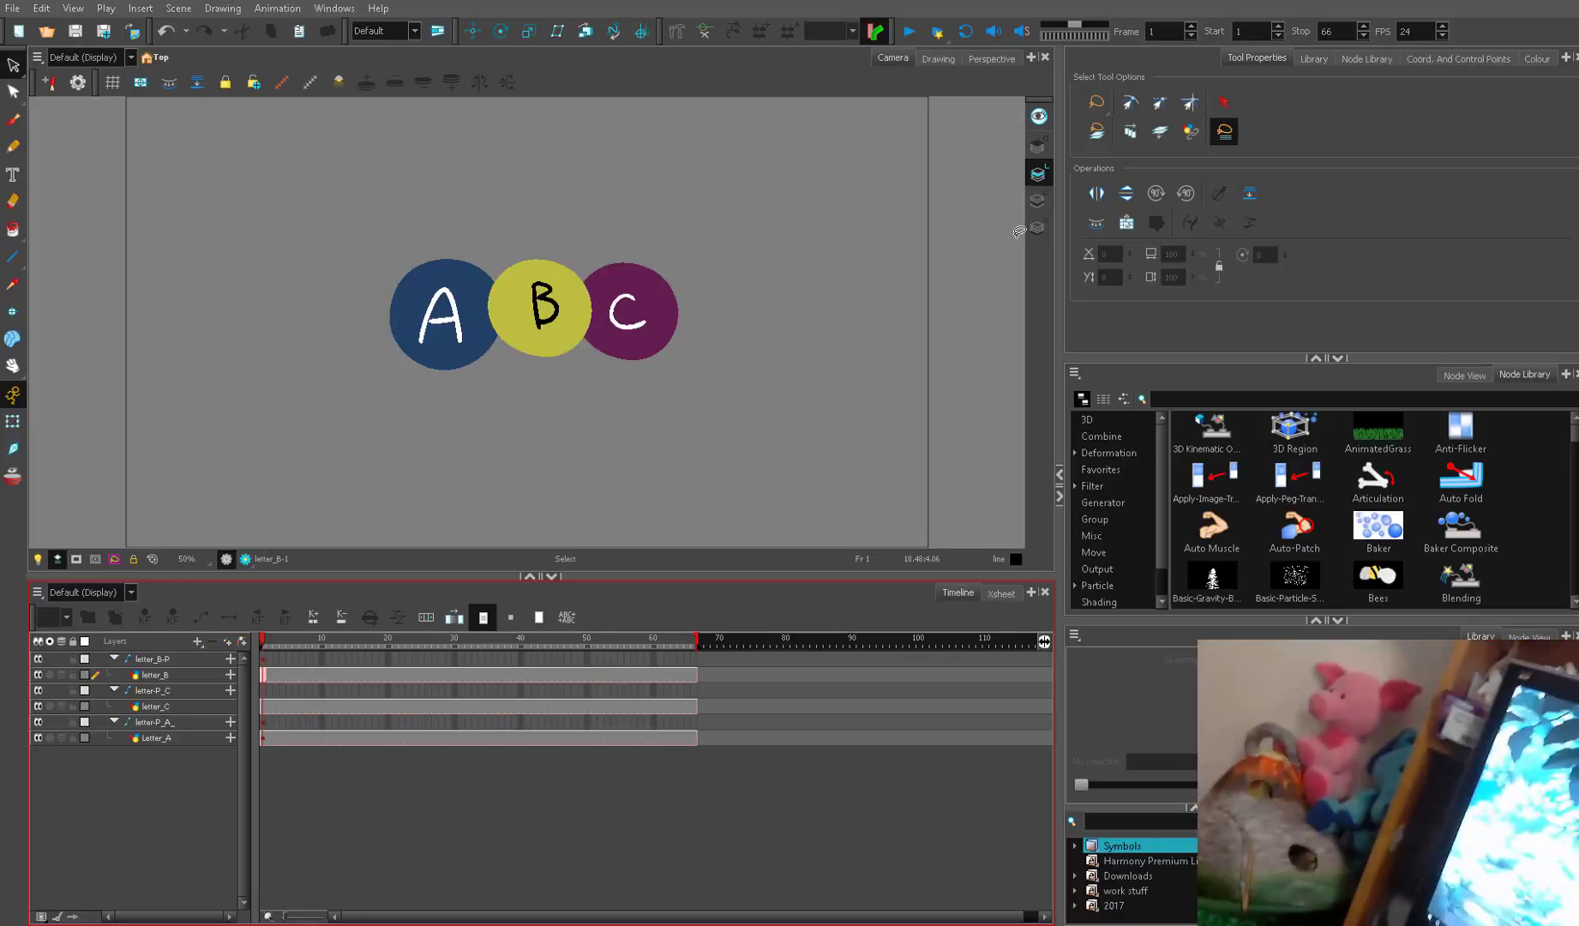
Show the Node Library in the upper panel and try to add the Move category's Apply-Image-Transformation node to Favorites
{"action": "left_click", "coordinate": [1203, 366]}
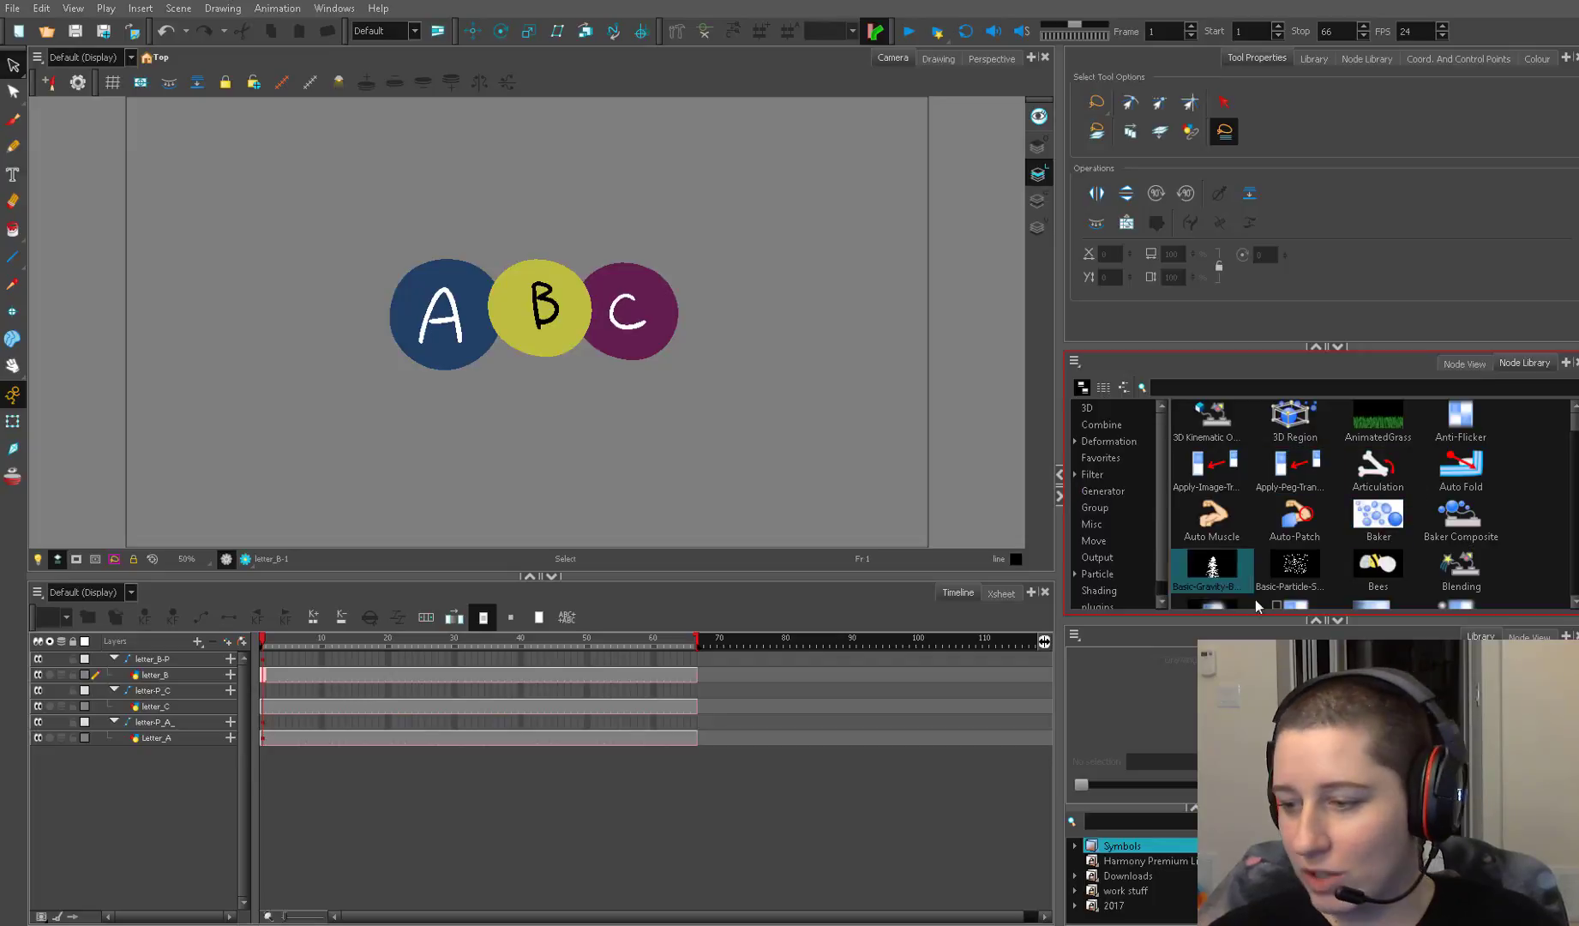
{"action": "left_click", "coordinate": [1100, 456]}
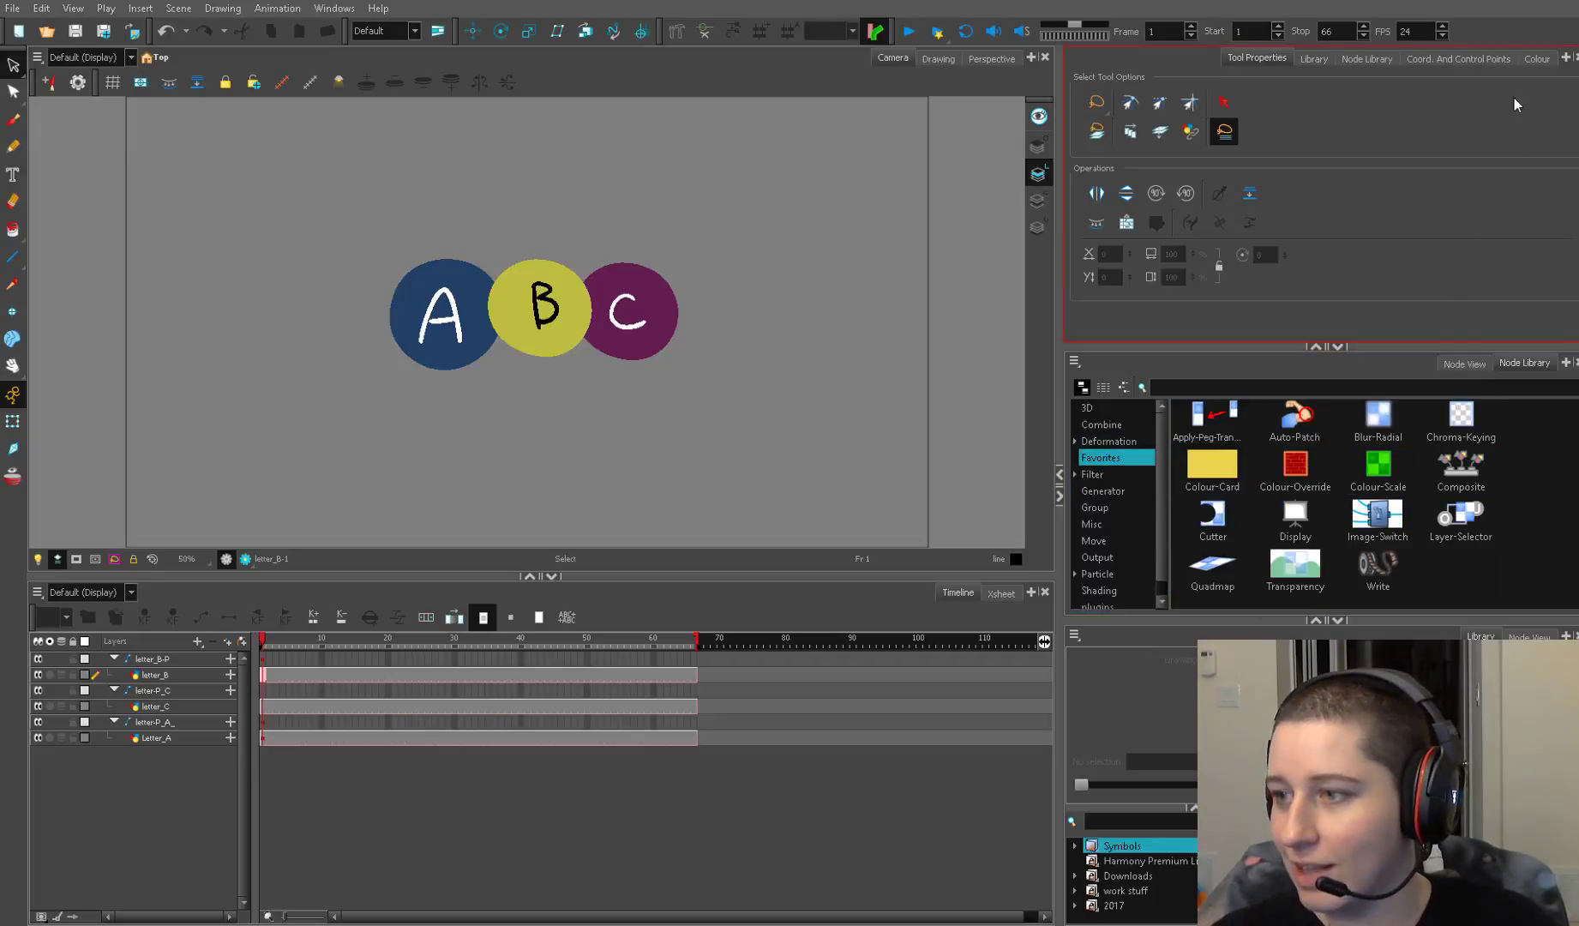
{"action": "left_click", "coordinate": [1366, 58]}
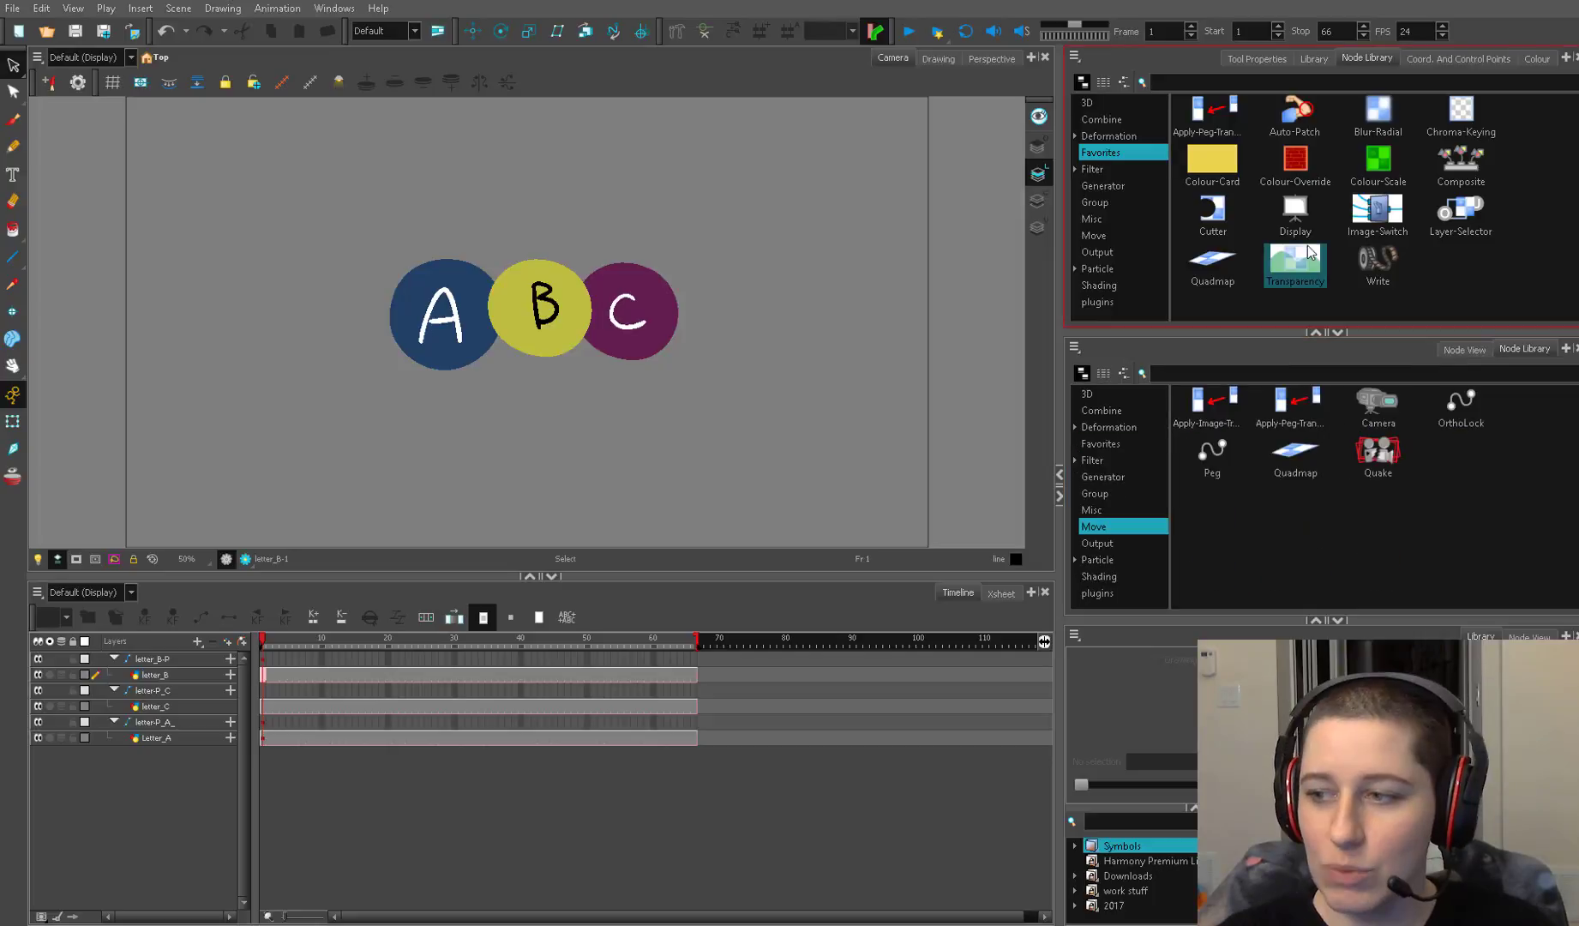
{"action": "left_click", "coordinate": [1348, 486]}
{"action": "left_click", "coordinate": [1340, 228]}
{"action": "left_click", "coordinate": [1217, 420]}
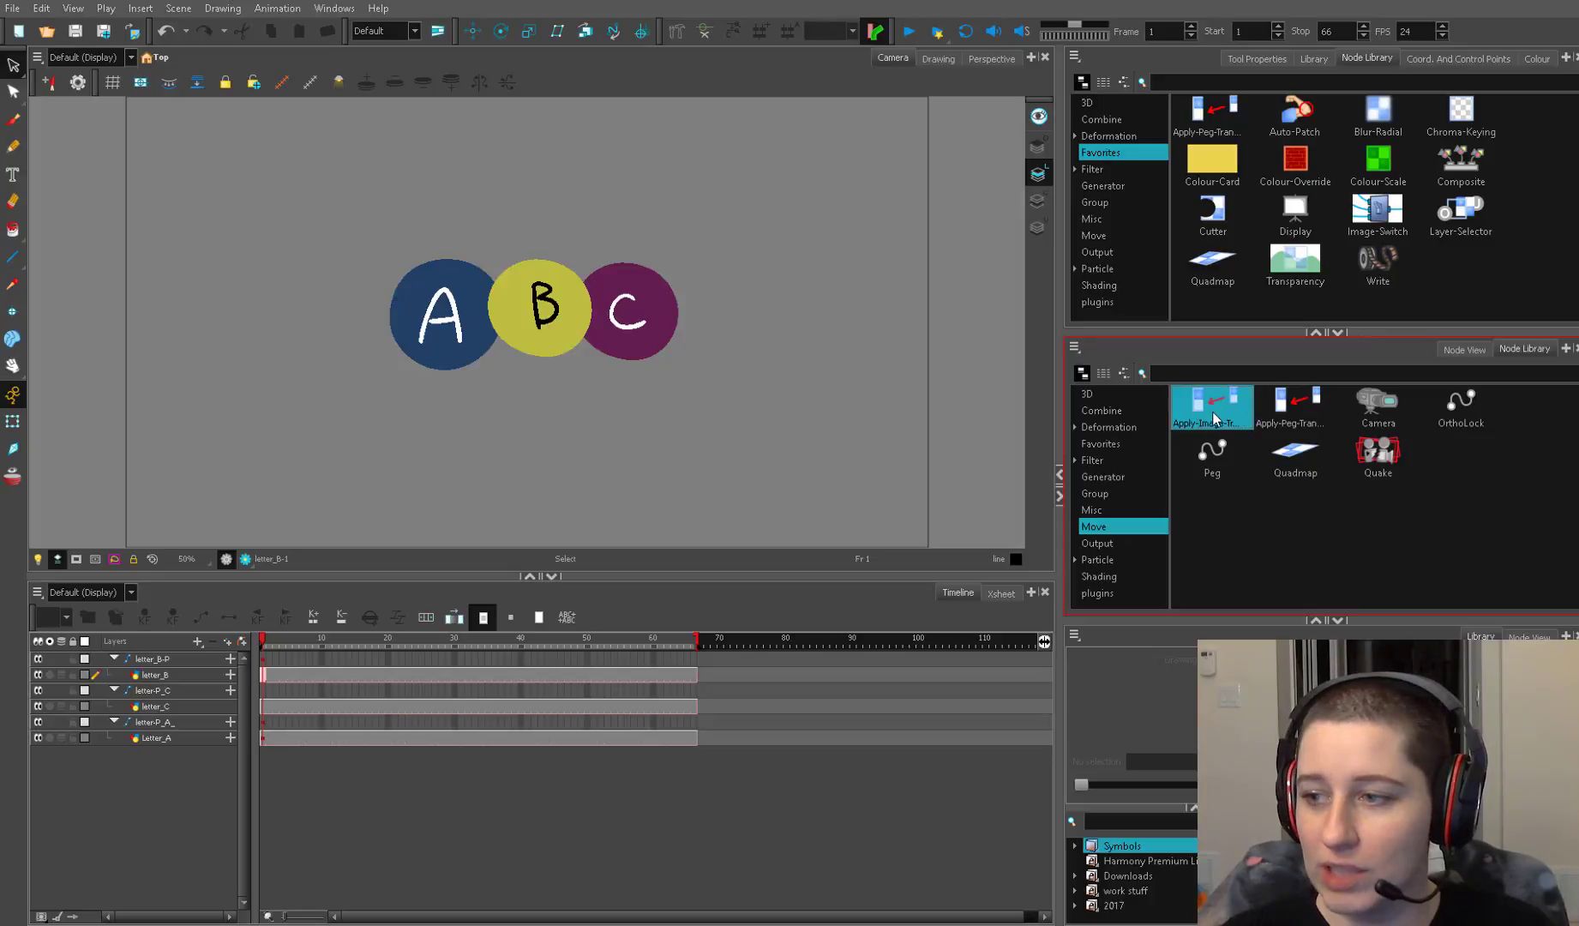
{"action": "left_click_drag", "start_coordinate": [1213, 420], "coordinate": [1459, 292]}
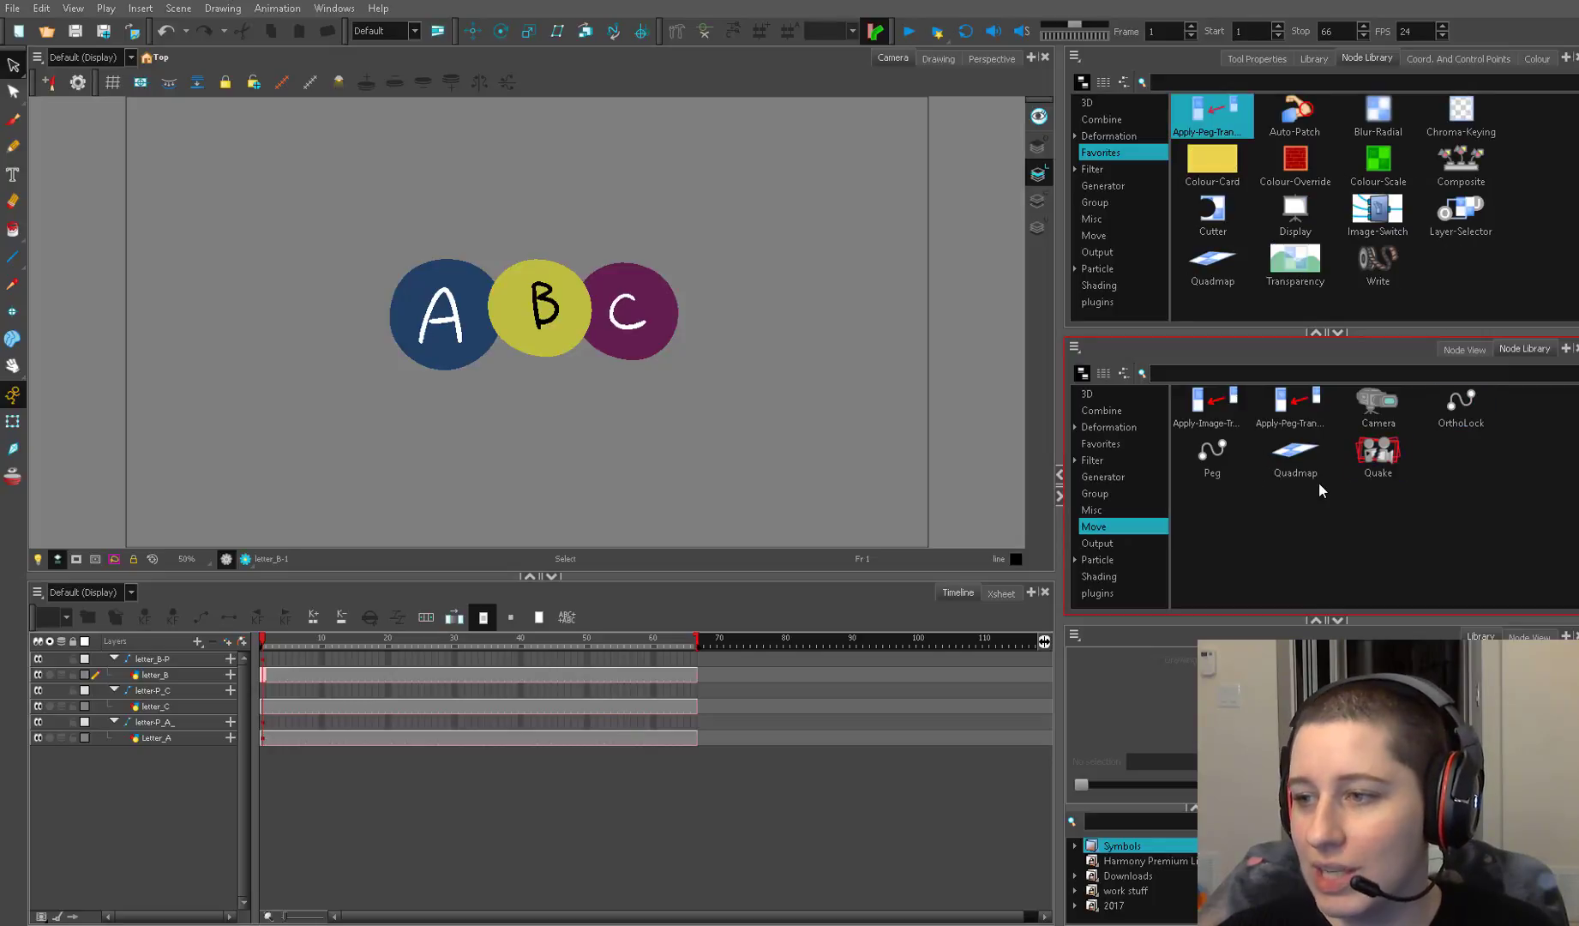
Show the Node View in the middle panel and try selecting the letter A drawing with the Transform tool
{"action": "left_click", "coordinate": [1465, 350]}
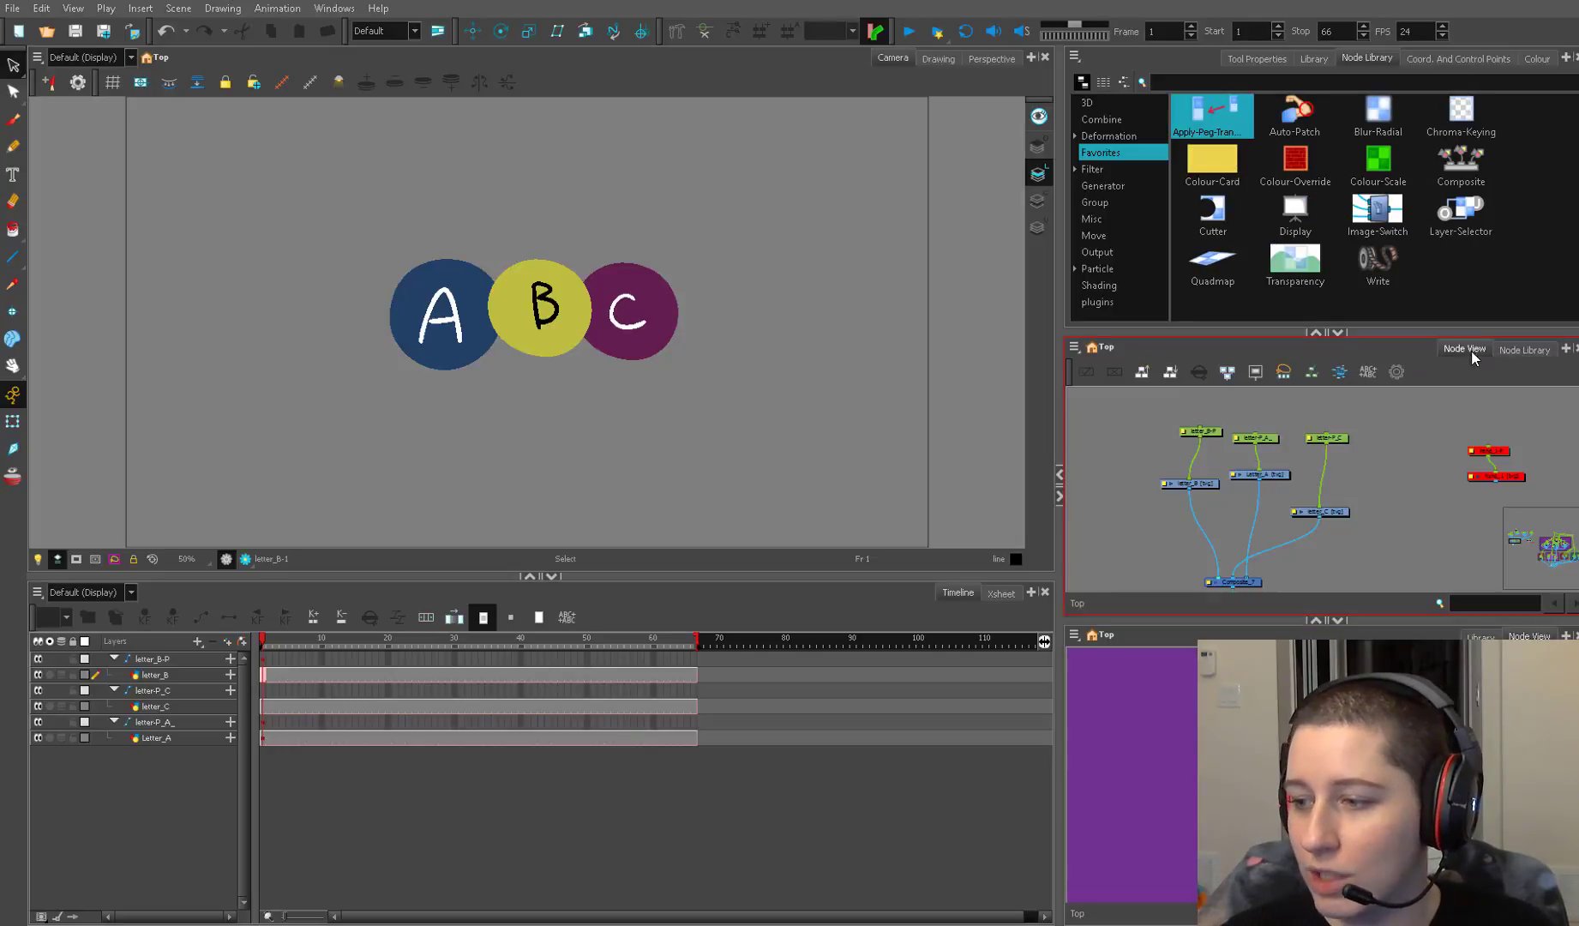
{"action": "left_click", "coordinate": [455, 306]}
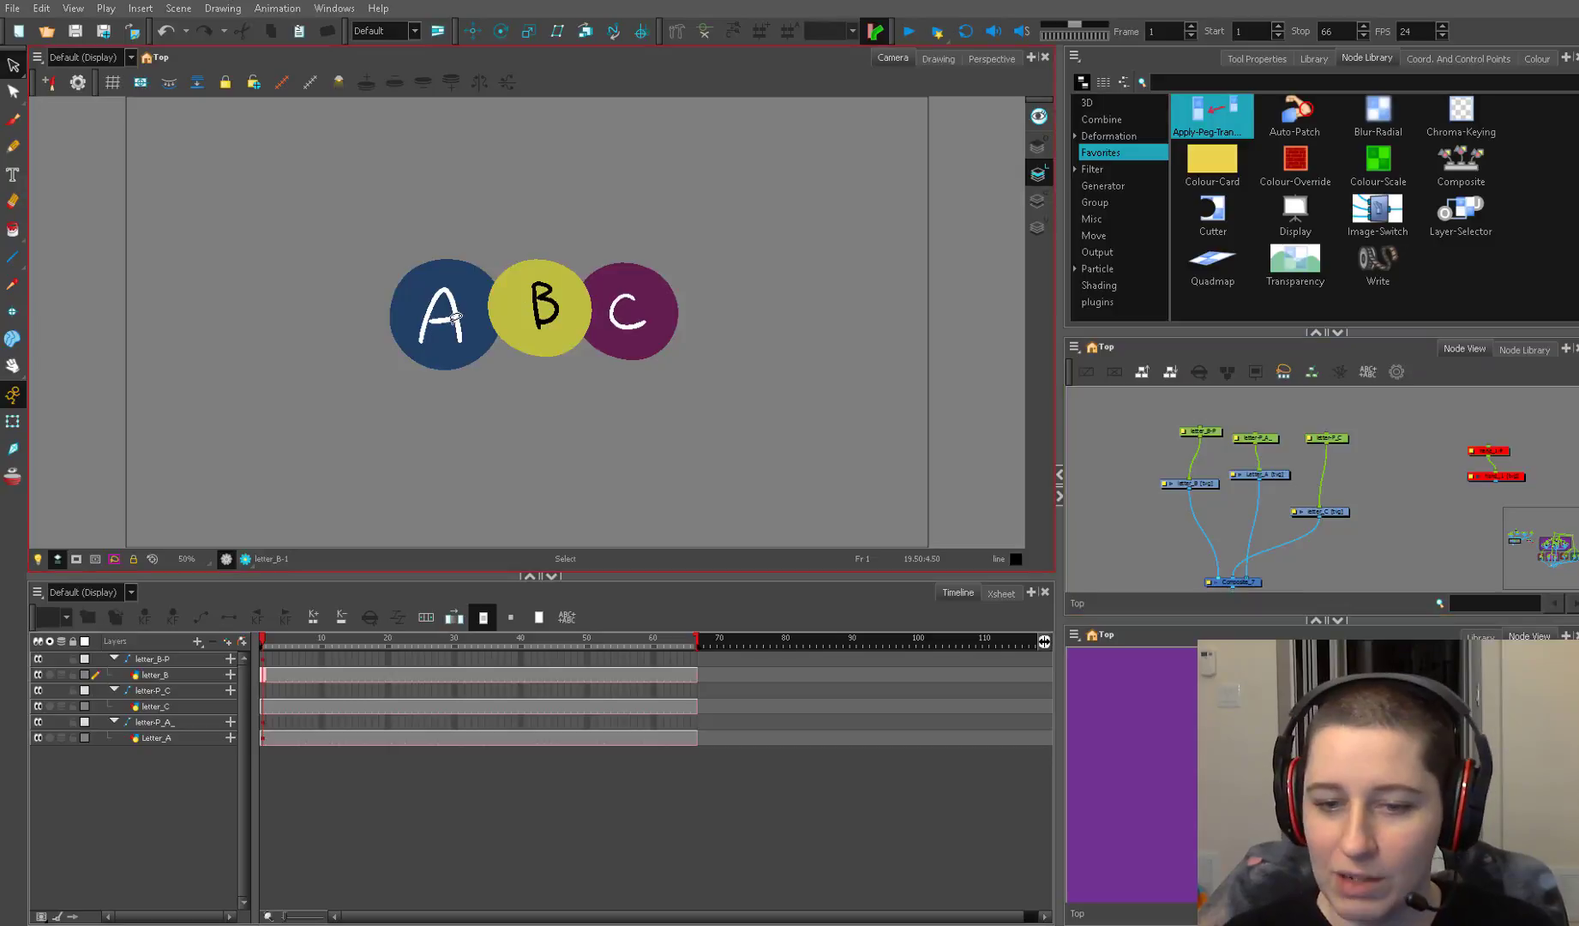
{"action": "left_click", "coordinate": [13, 421]}
{"action": "left_click", "coordinate": [443, 326]}
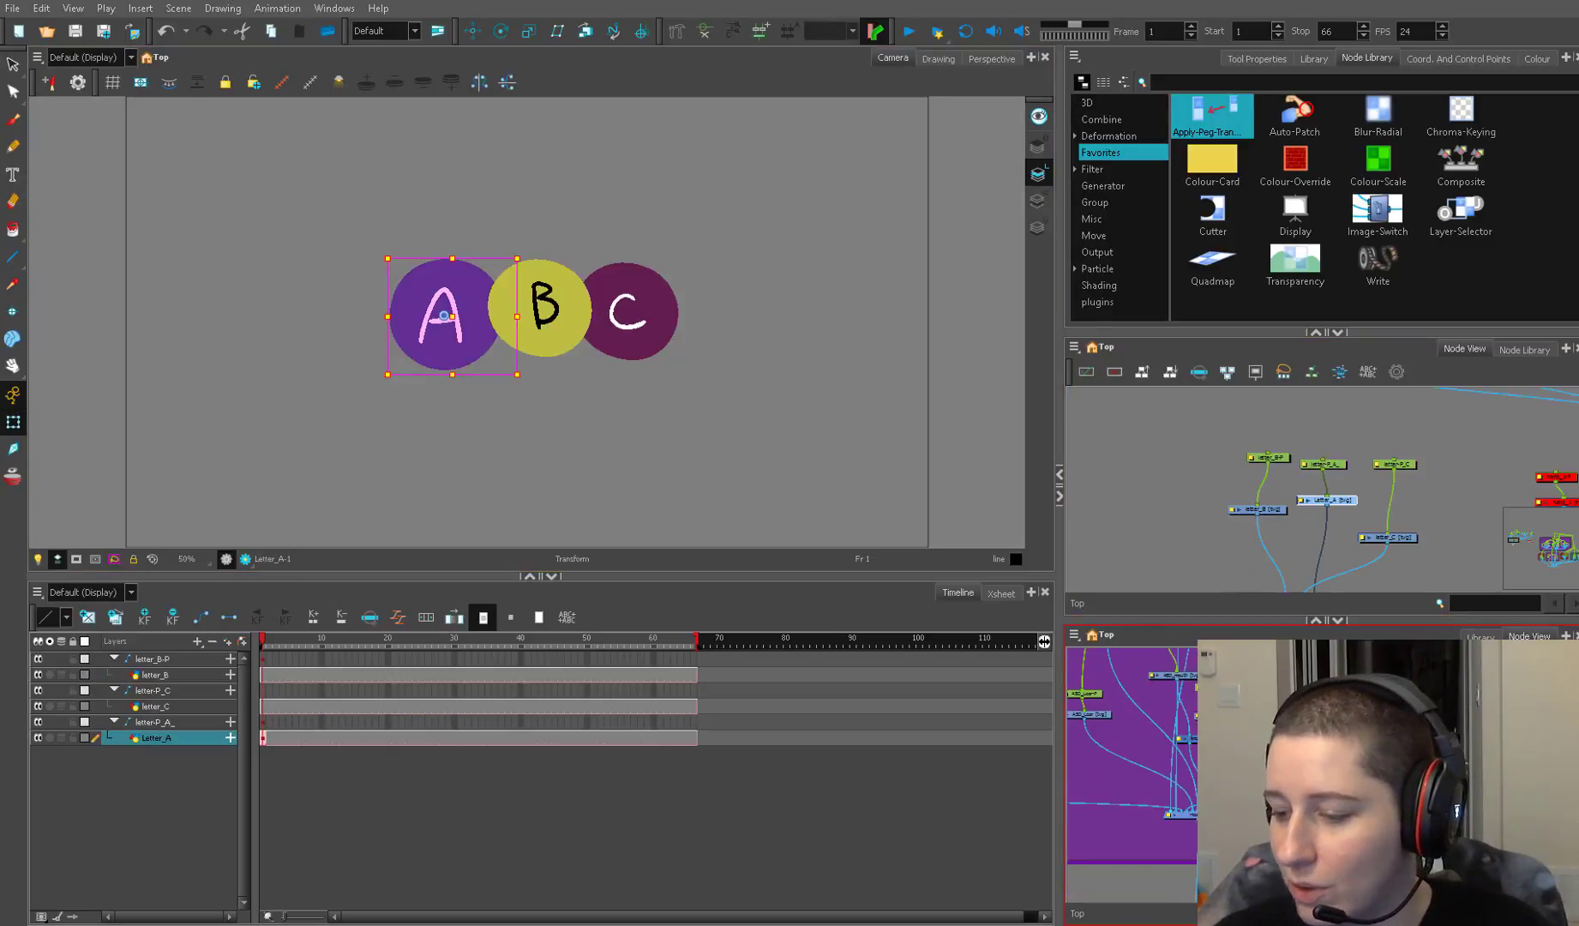
{"action": "key", "text": "ctrl+z"}
{"action": "key", "text": "ctrl+z"}
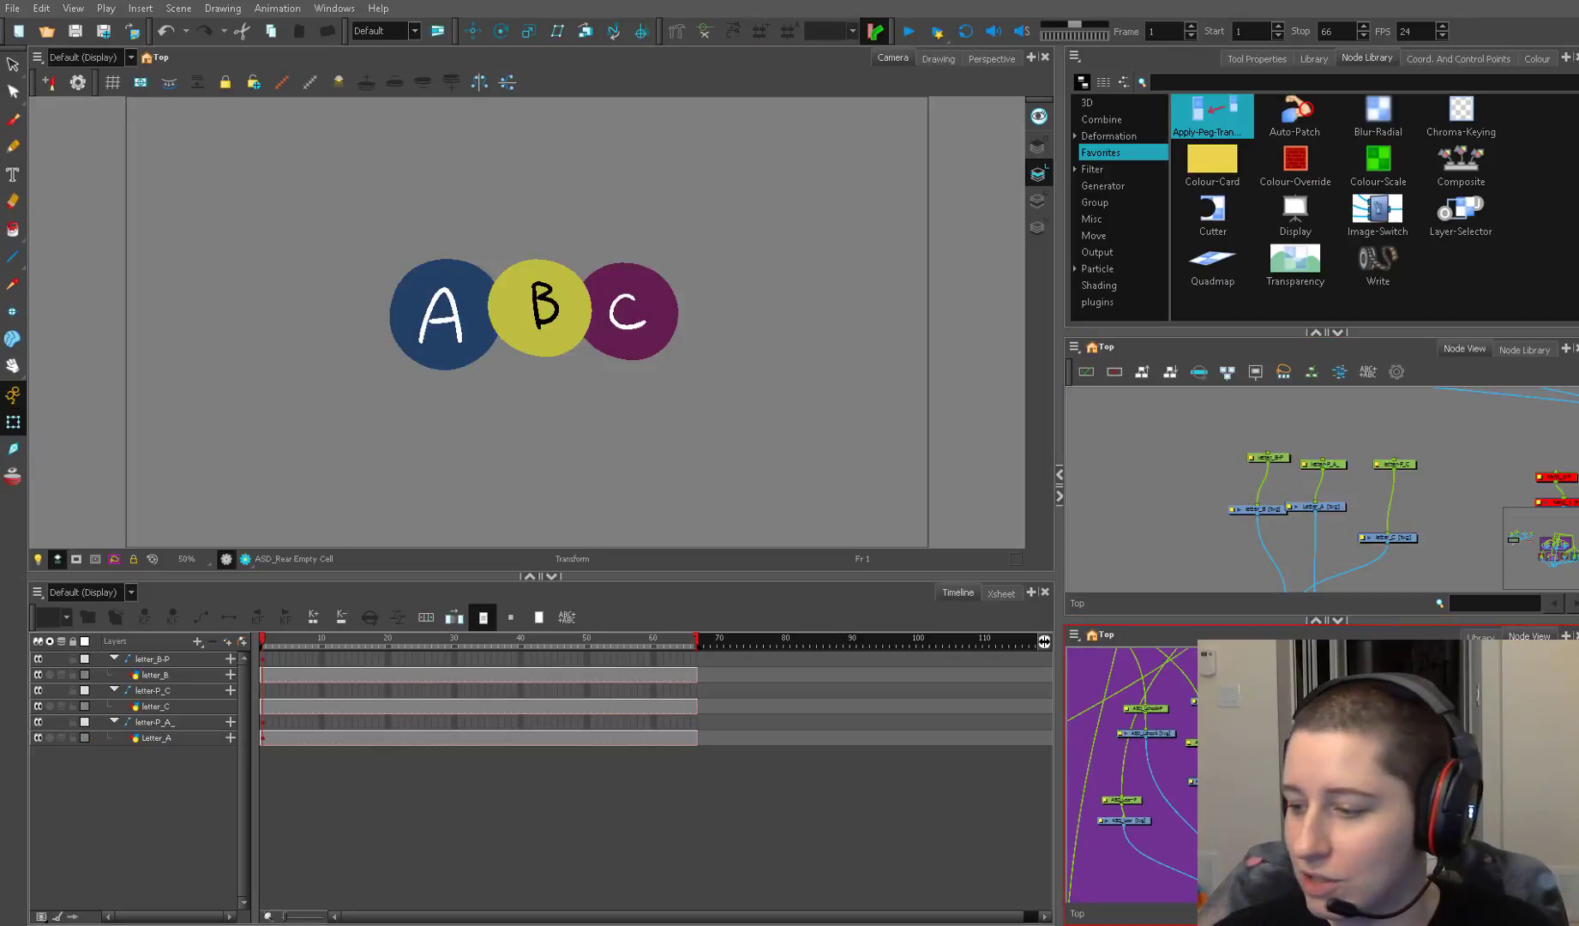
Show the Library in the lower panel and resize the panels to enlarge the Camera view and the lower panel
{"action": "left_click", "coordinate": [1480, 636]}
{"action": "left_click_drag", "start_coordinate": [1260, 614], "coordinate": [1260, 597]}
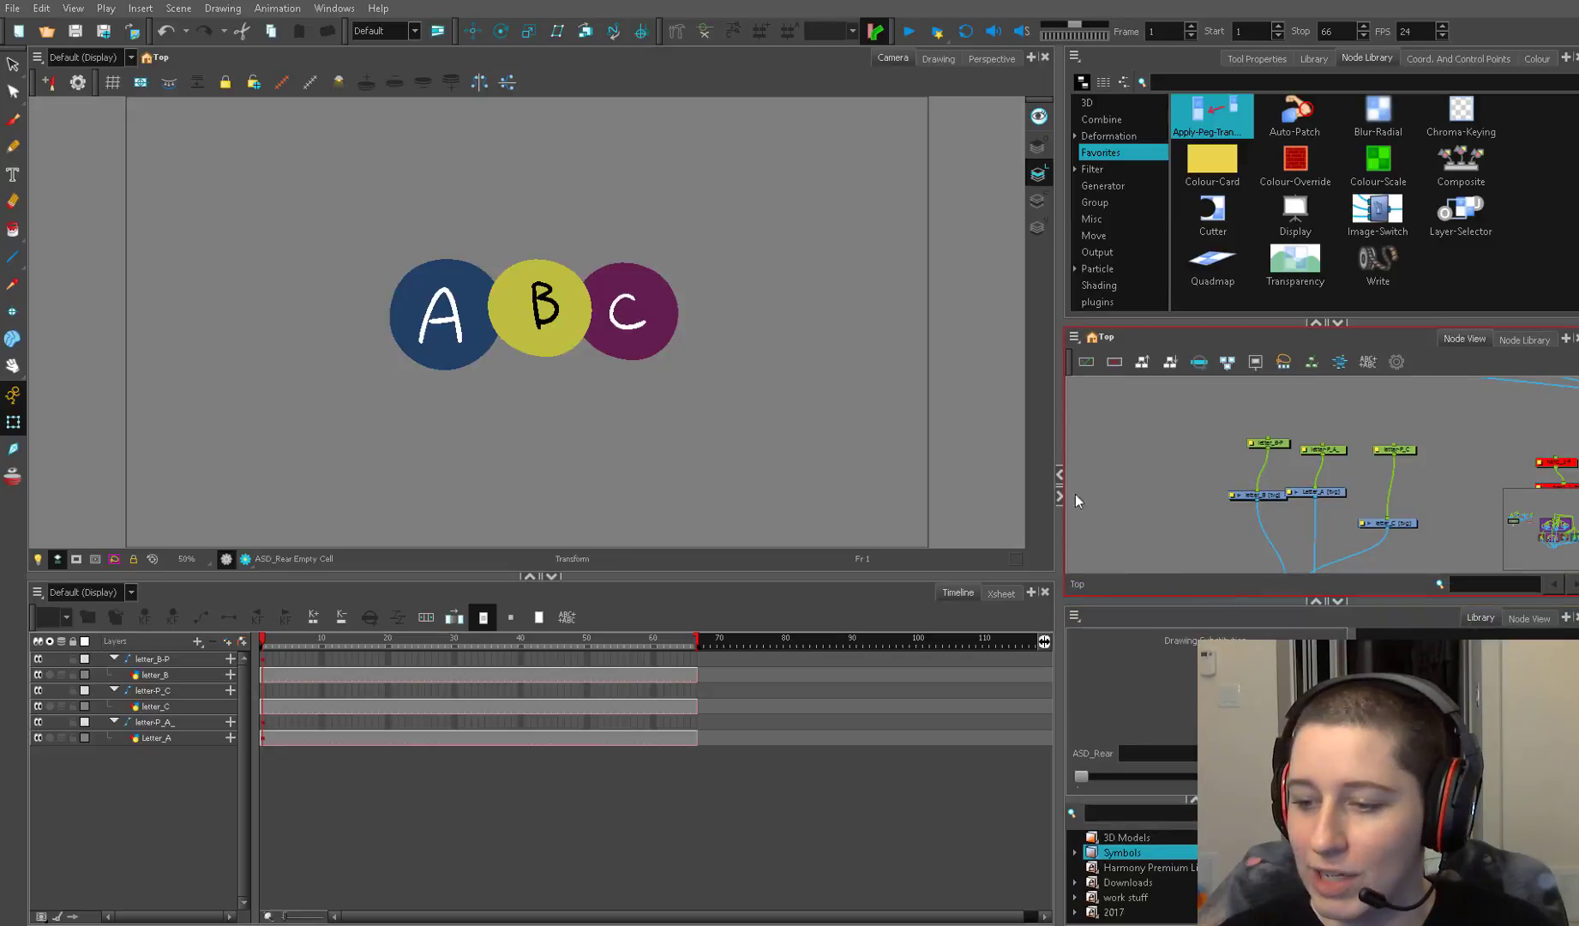
{"action": "left_click_drag", "start_coordinate": [1060, 470], "coordinate": [997, 469]}
{"action": "left_click_drag", "start_coordinate": [831, 668], "coordinate": [830, 665]}
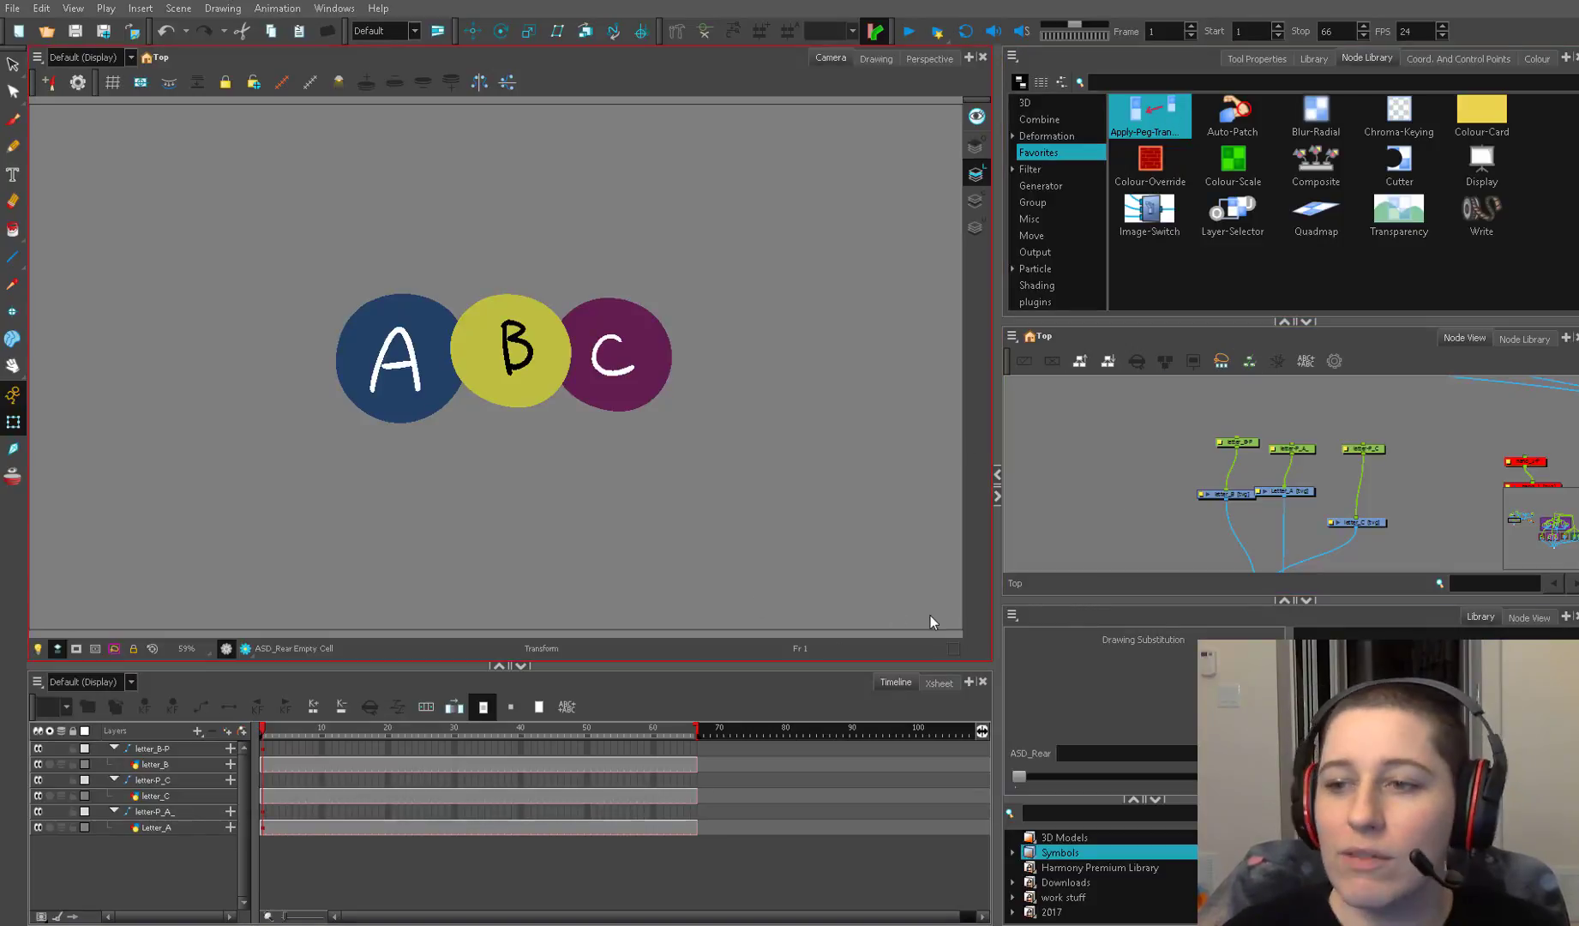
Open the preferences and look up the Ellipse Tool's keyboard shortcut by searching names for "elli"
{"action": "left_click", "coordinate": [1063, 531]}
{"action": "left_click", "coordinate": [42, 8]}
{"action": "left_click", "coordinate": [192, 474]}
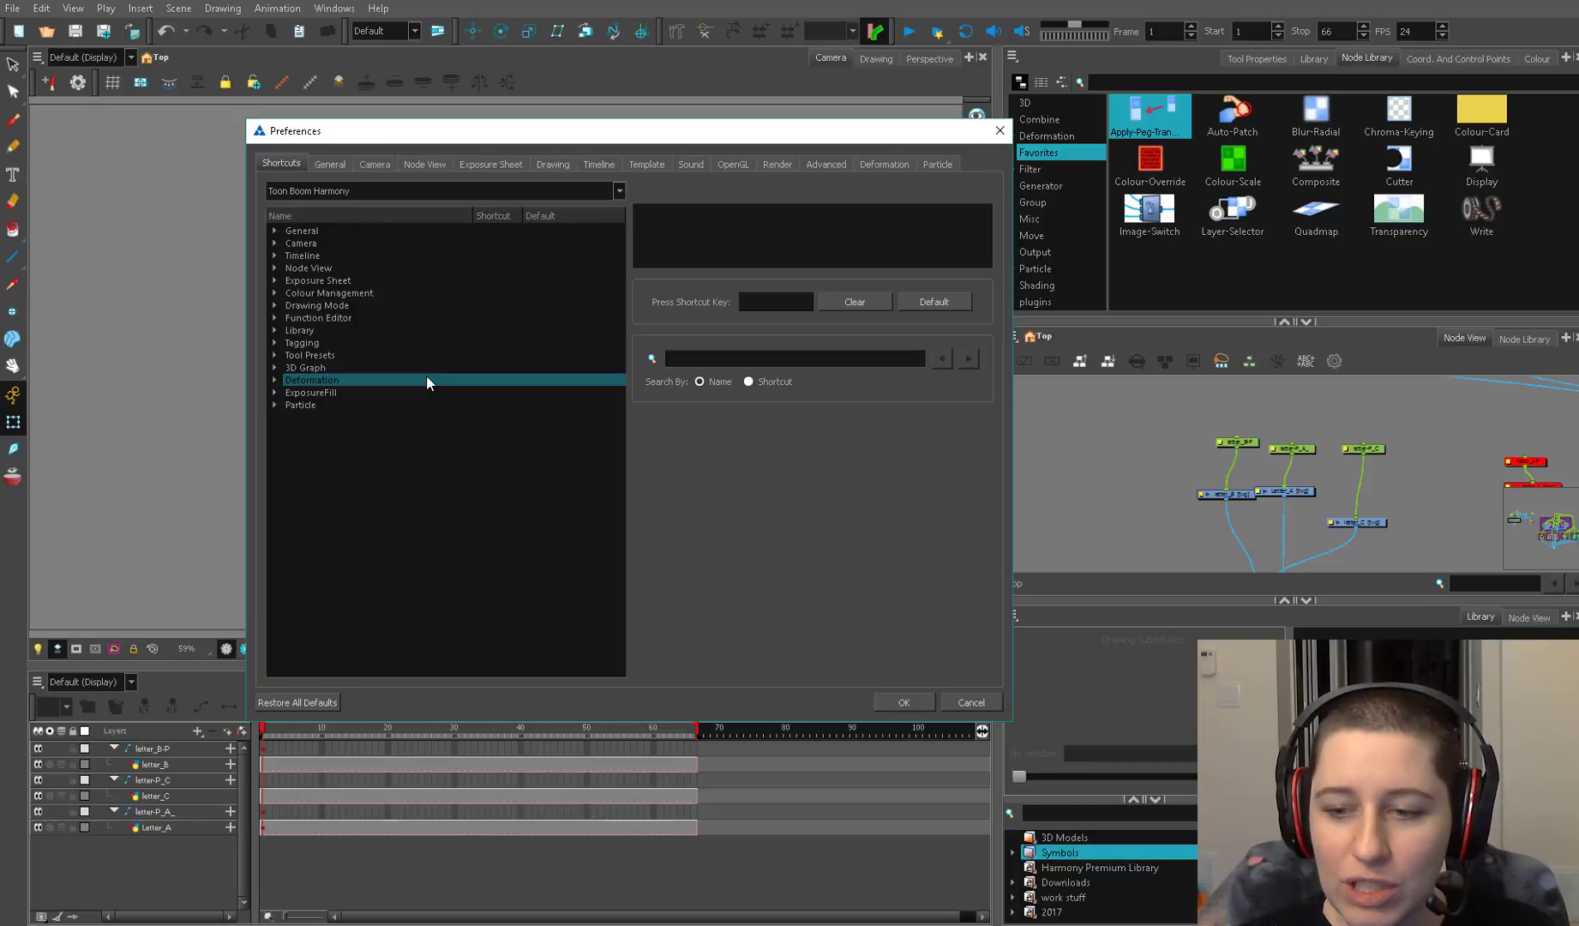
{"action": "left_click", "coordinate": [734, 359]}
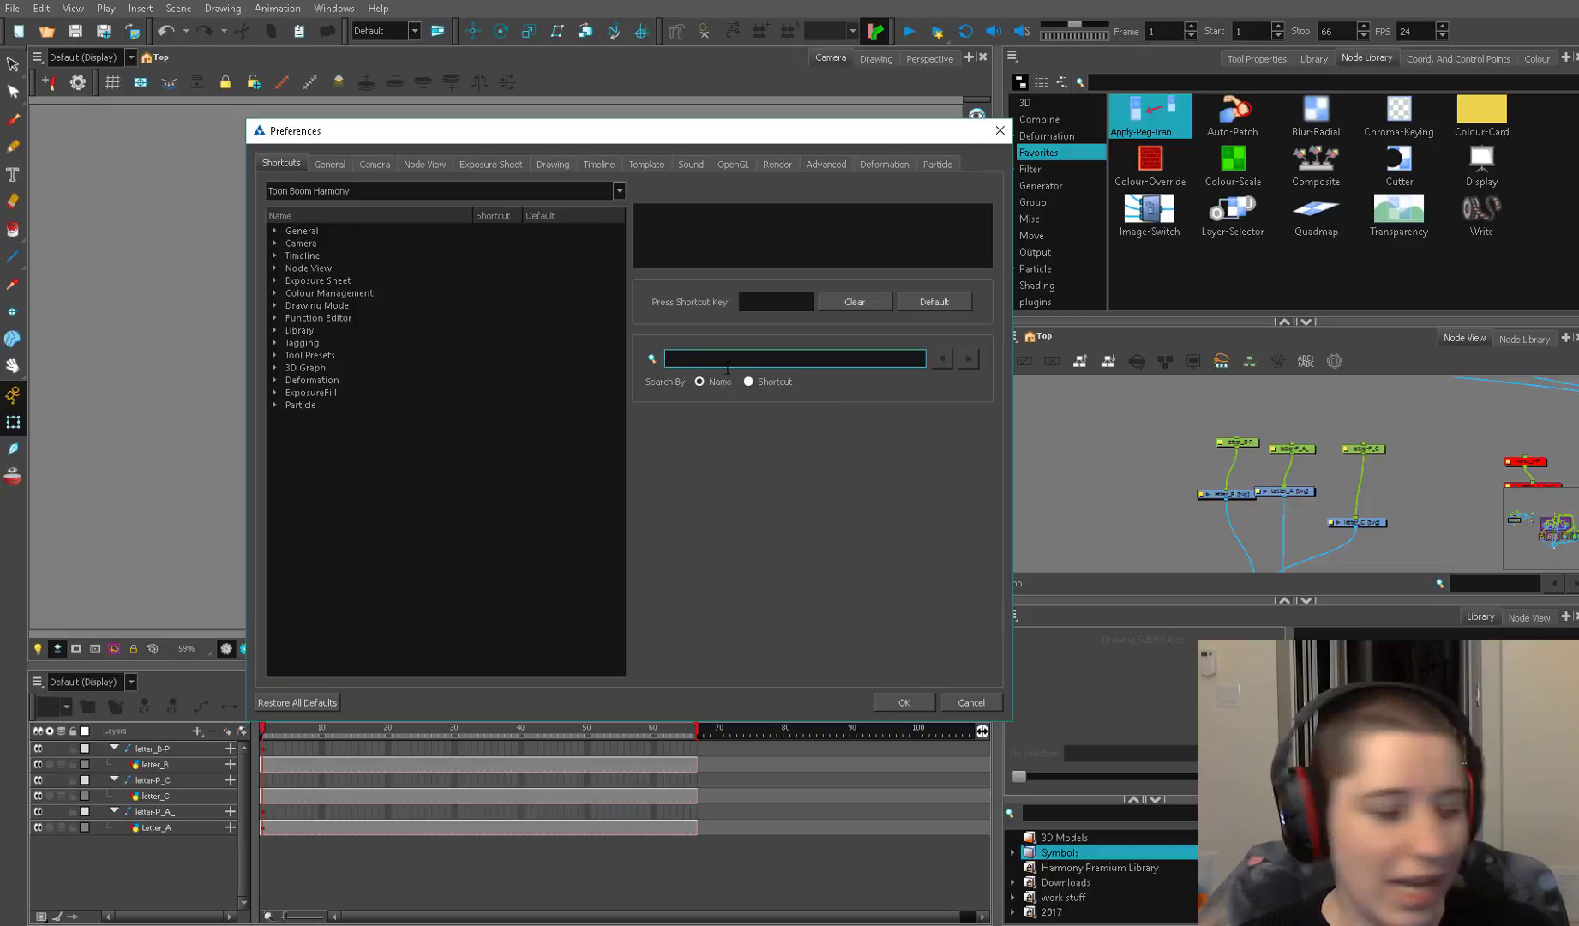
{"action": "type", "text": "ele"}
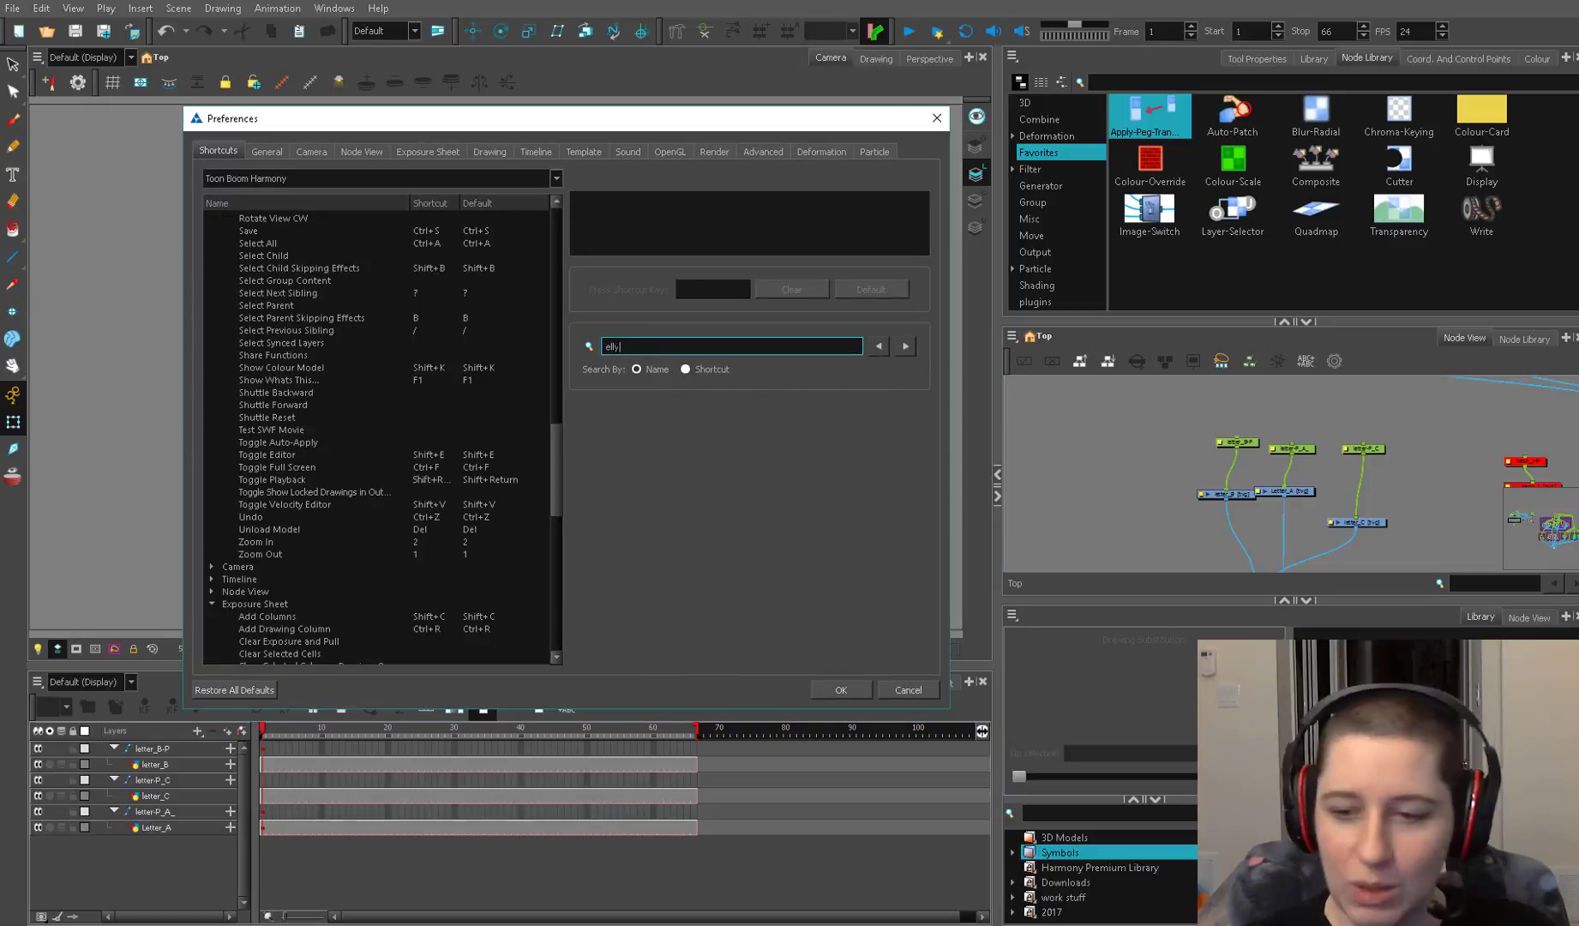
{"action": "type", "text": "i"}
{"action": "left_click_drag", "start_coordinate": [560, 457], "coordinate": [559, 497]}
{"action": "left_click", "coordinate": [635, 370]}
{"action": "scroll", "coordinate": [559, 479], "scroll_direction": "up", "scroll_amount": 6}
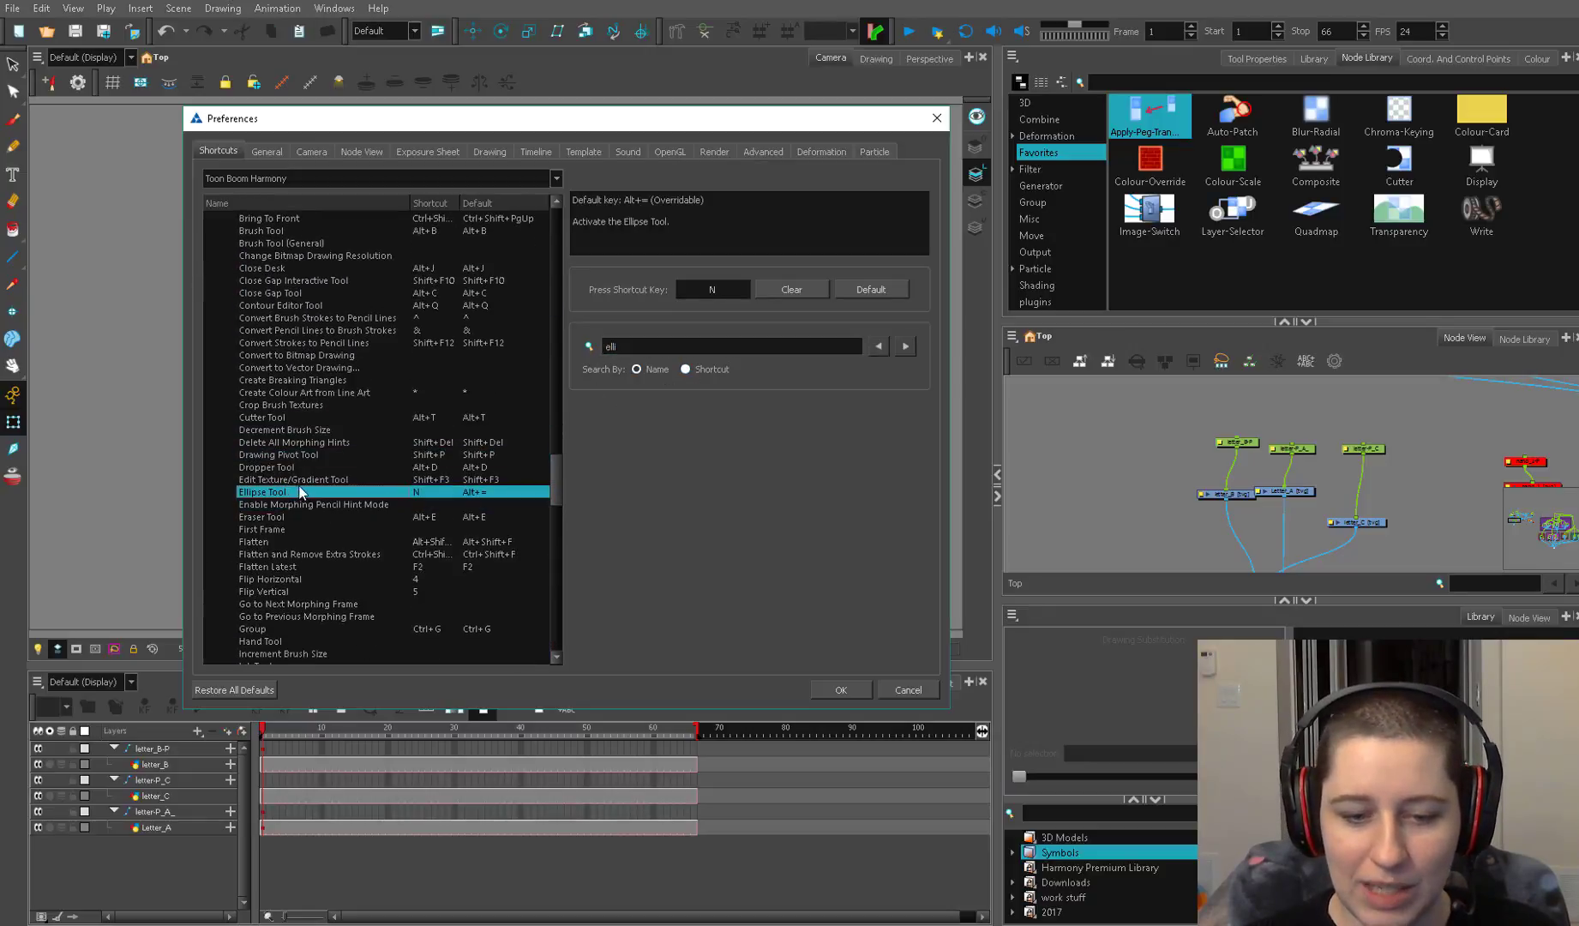
{"action": "scroll", "coordinate": [529, 480], "scroll_direction": "down", "scroll_amount": 3}
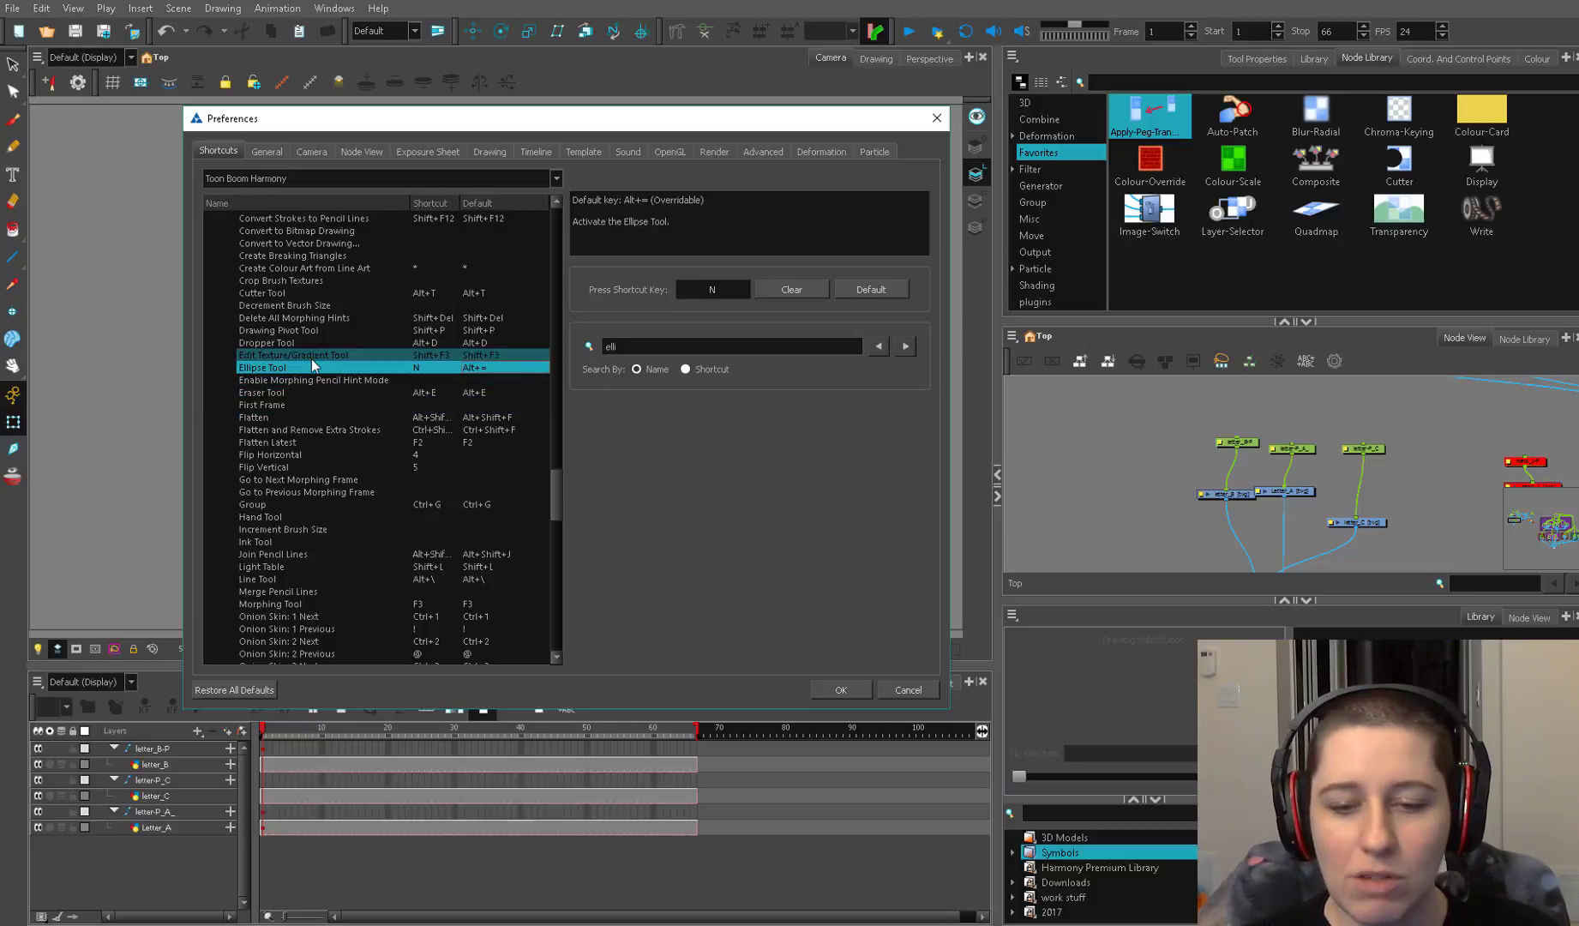
{"action": "left_click_drag", "start_coordinate": [552, 489], "coordinate": [557, 493]}
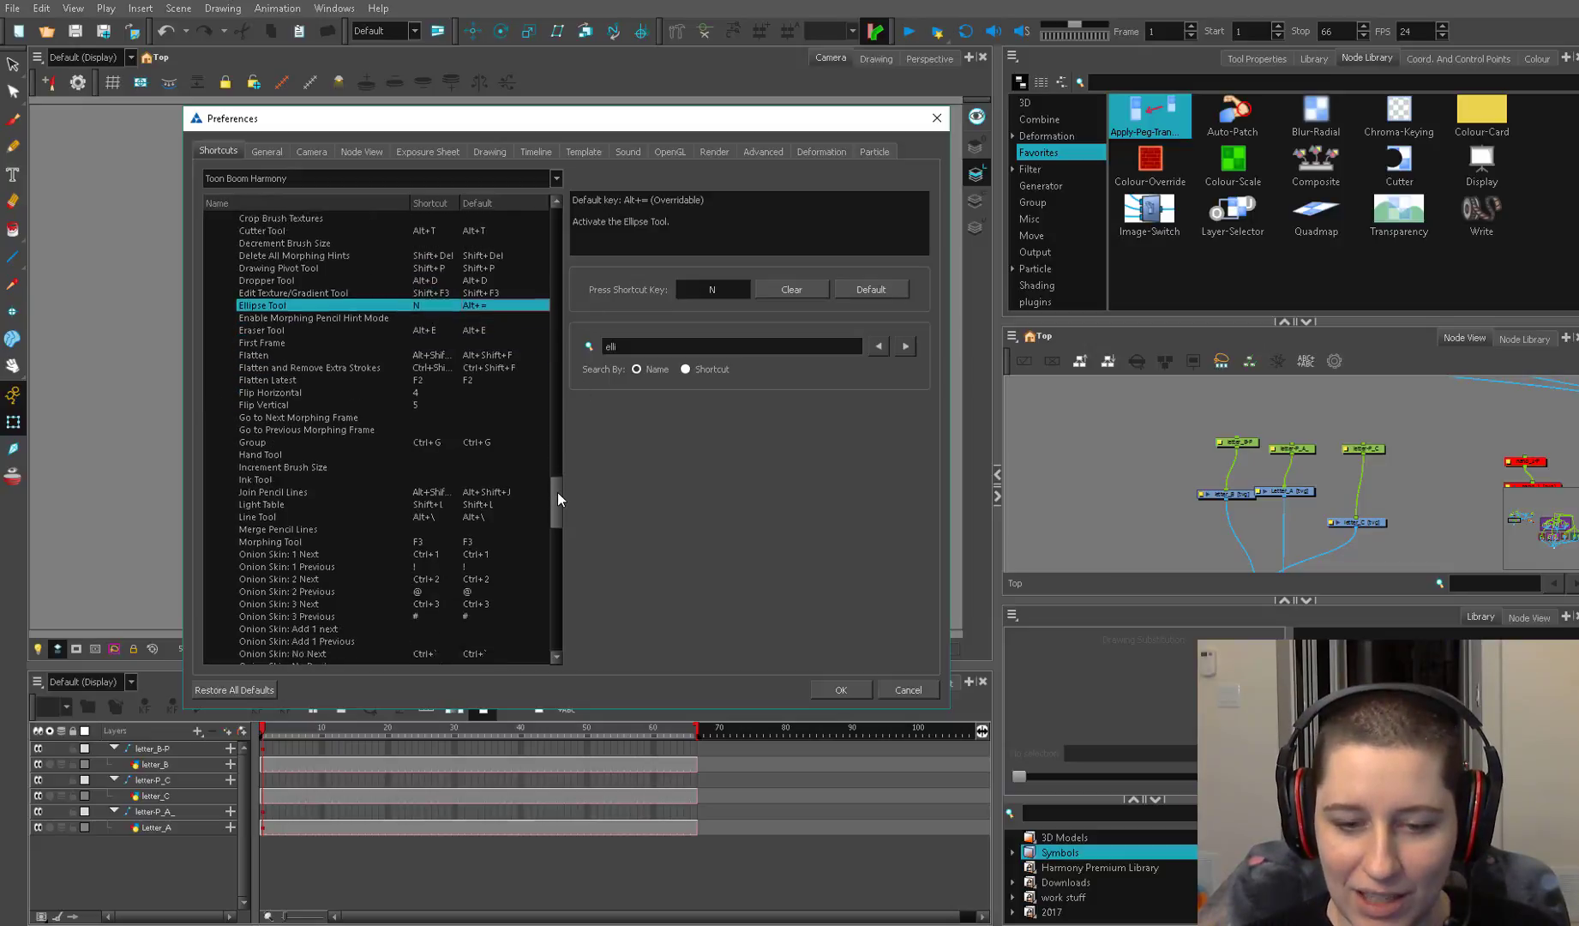
Compare the Flip Horizontal and Flip Vertical shortcuts in Drawing Mode and try to assign 4 to Flip Horizontal
{"action": "left_click", "coordinate": [336, 393]}
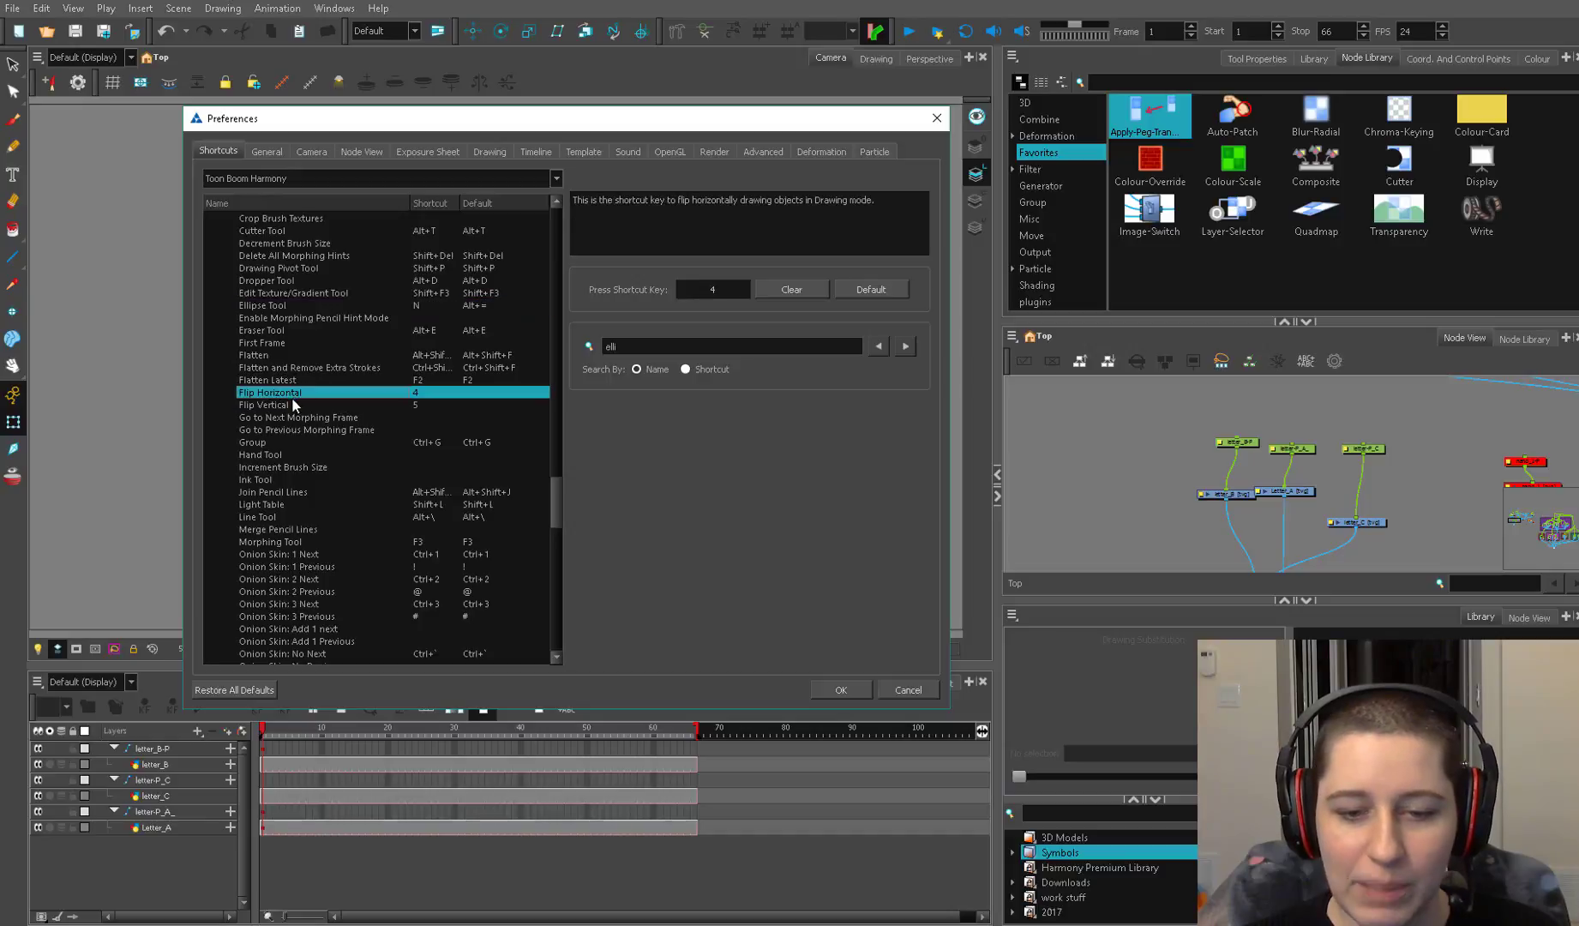
{"action": "left_click", "coordinate": [288, 404]}
{"action": "left_click", "coordinate": [315, 393]}
{"action": "left_click", "coordinate": [312, 404]}
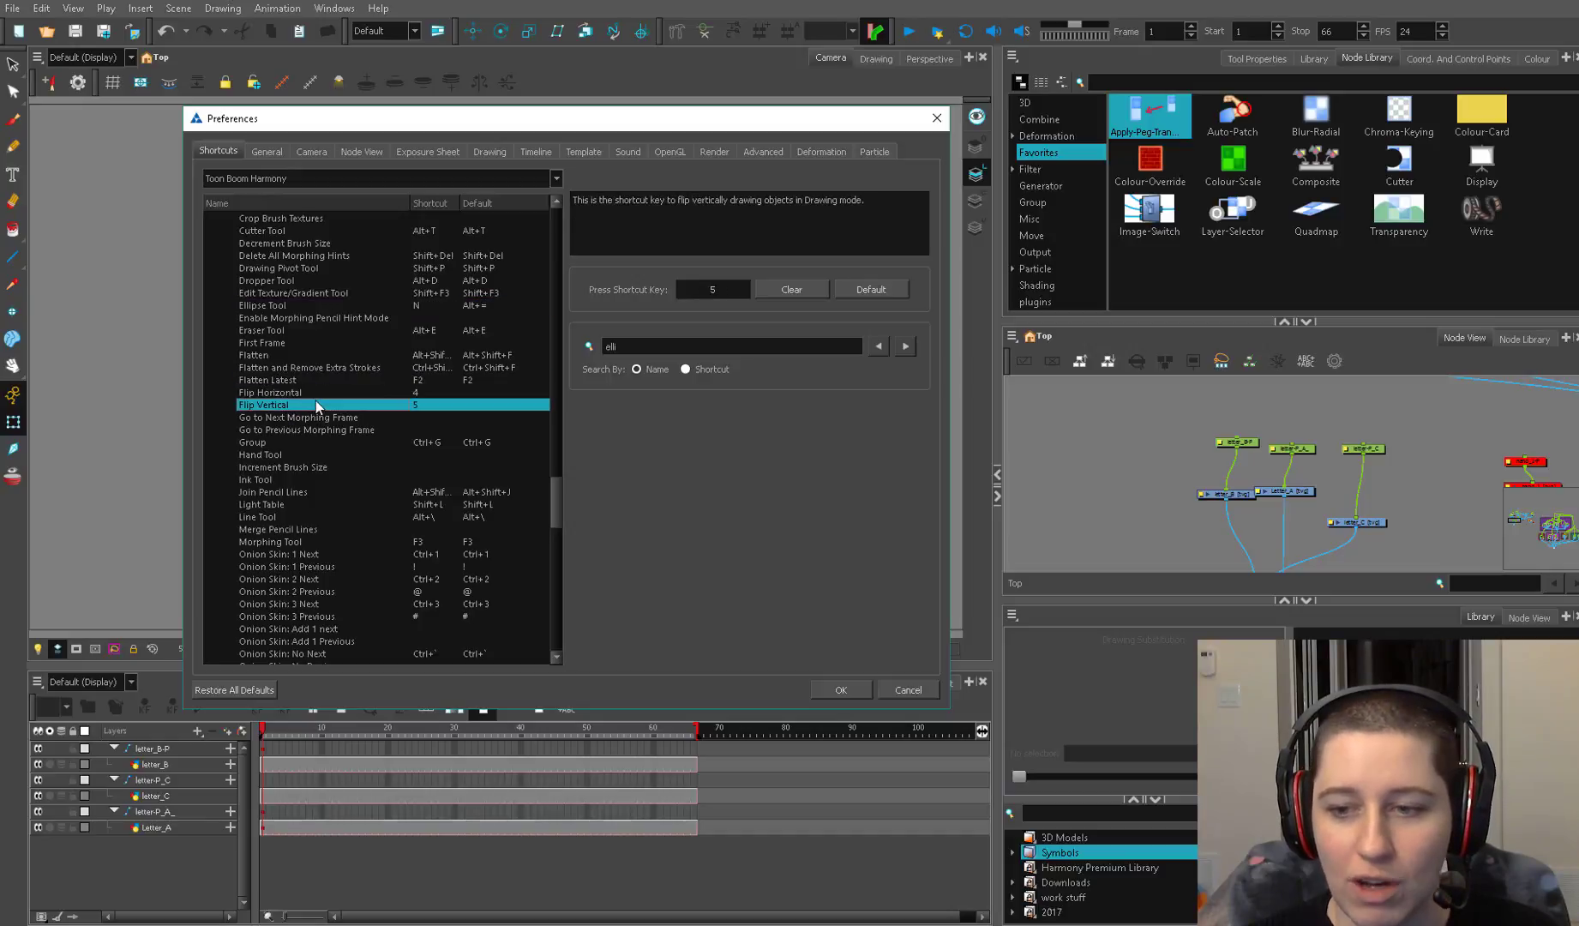
{"action": "left_click", "coordinate": [314, 393]}
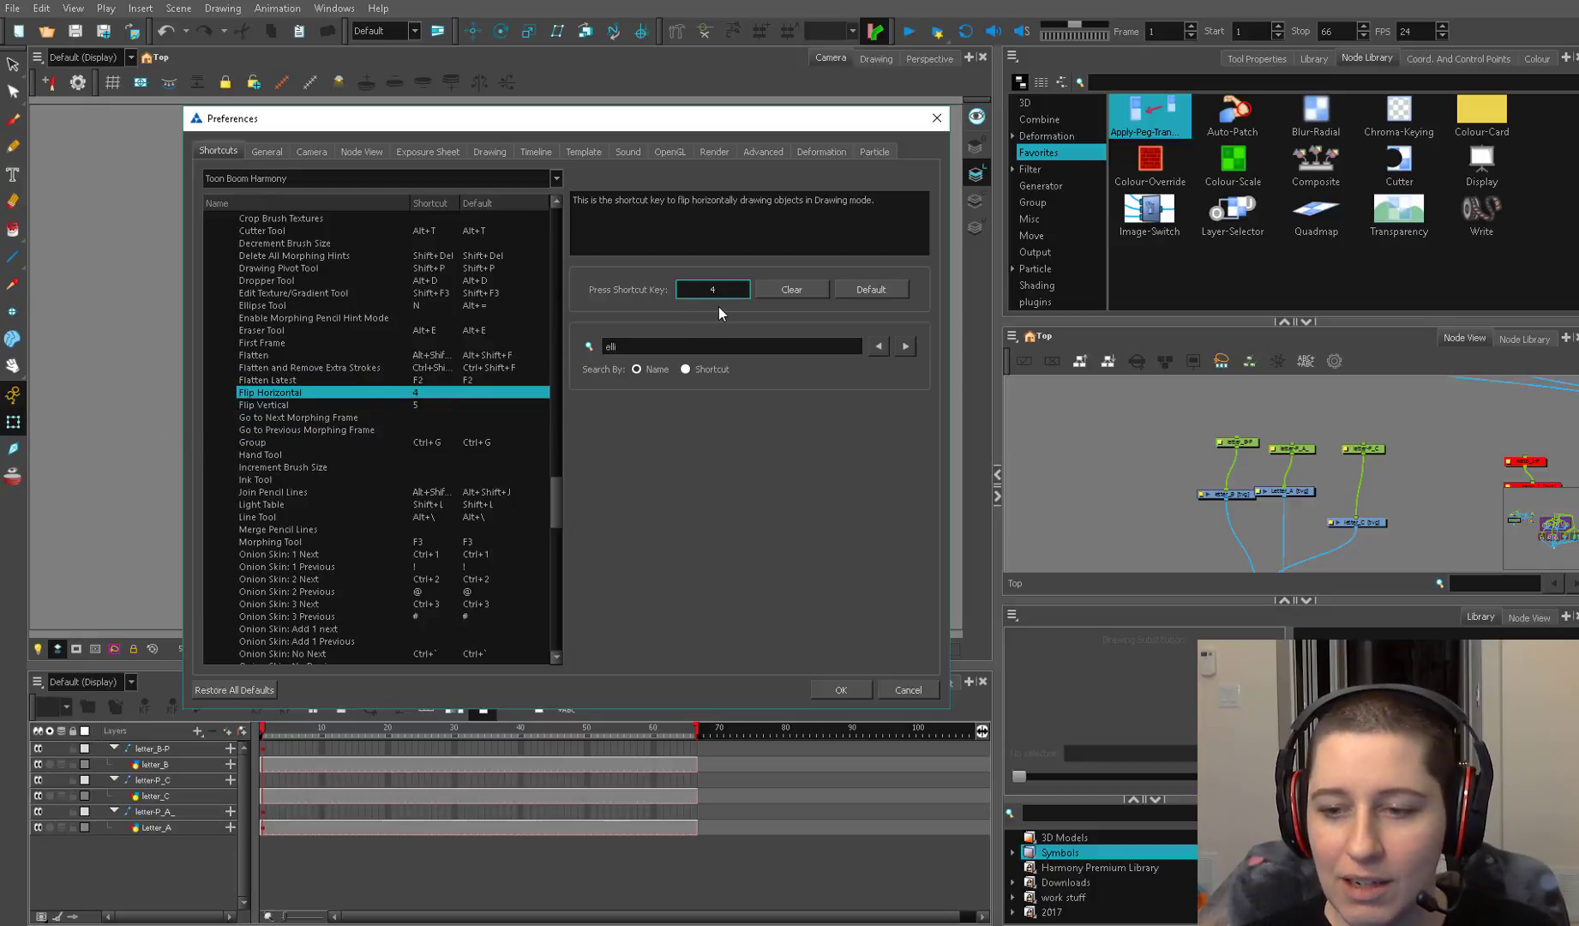
{"action": "key", "text": "4"}
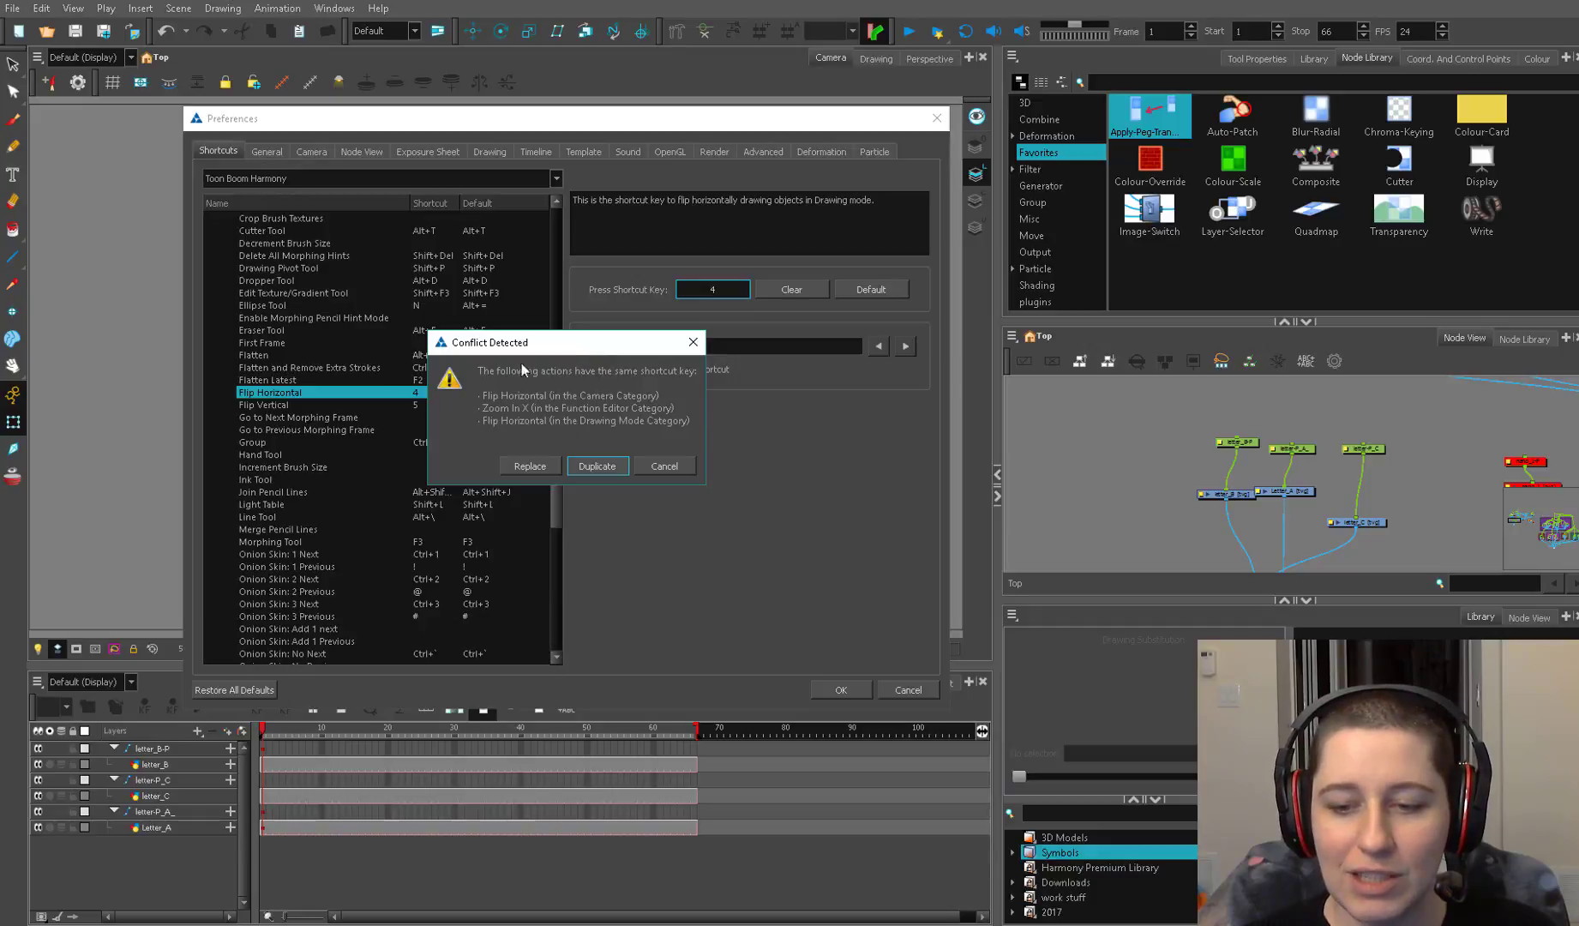
{"action": "left_click", "coordinate": [692, 341]}
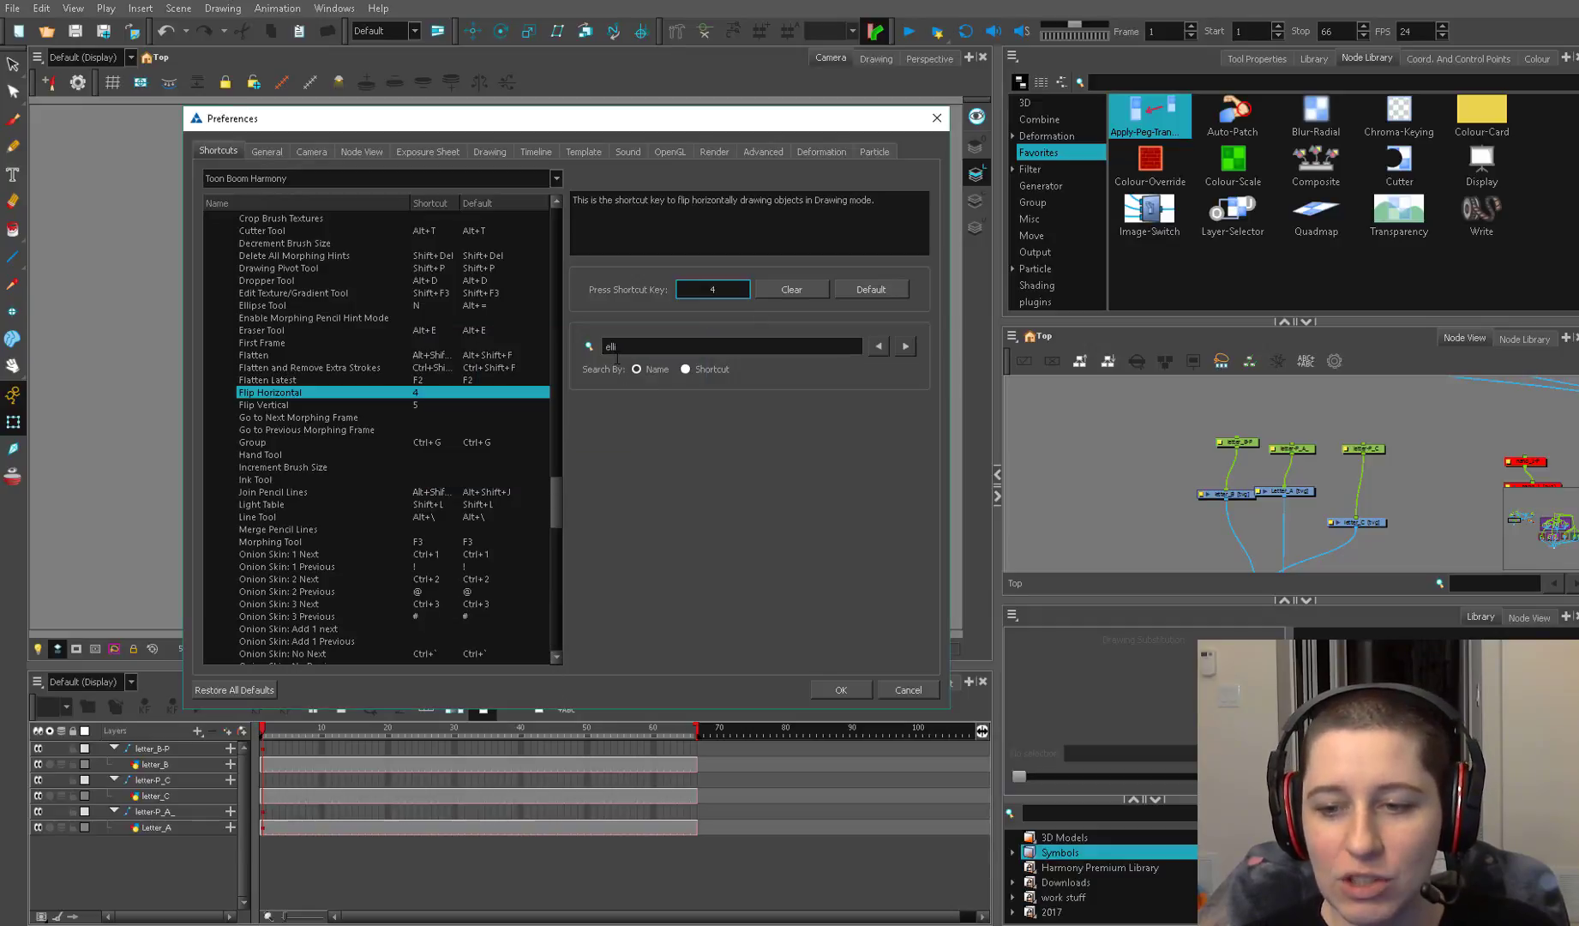
{"action": "left_click", "coordinate": [359, 404]}
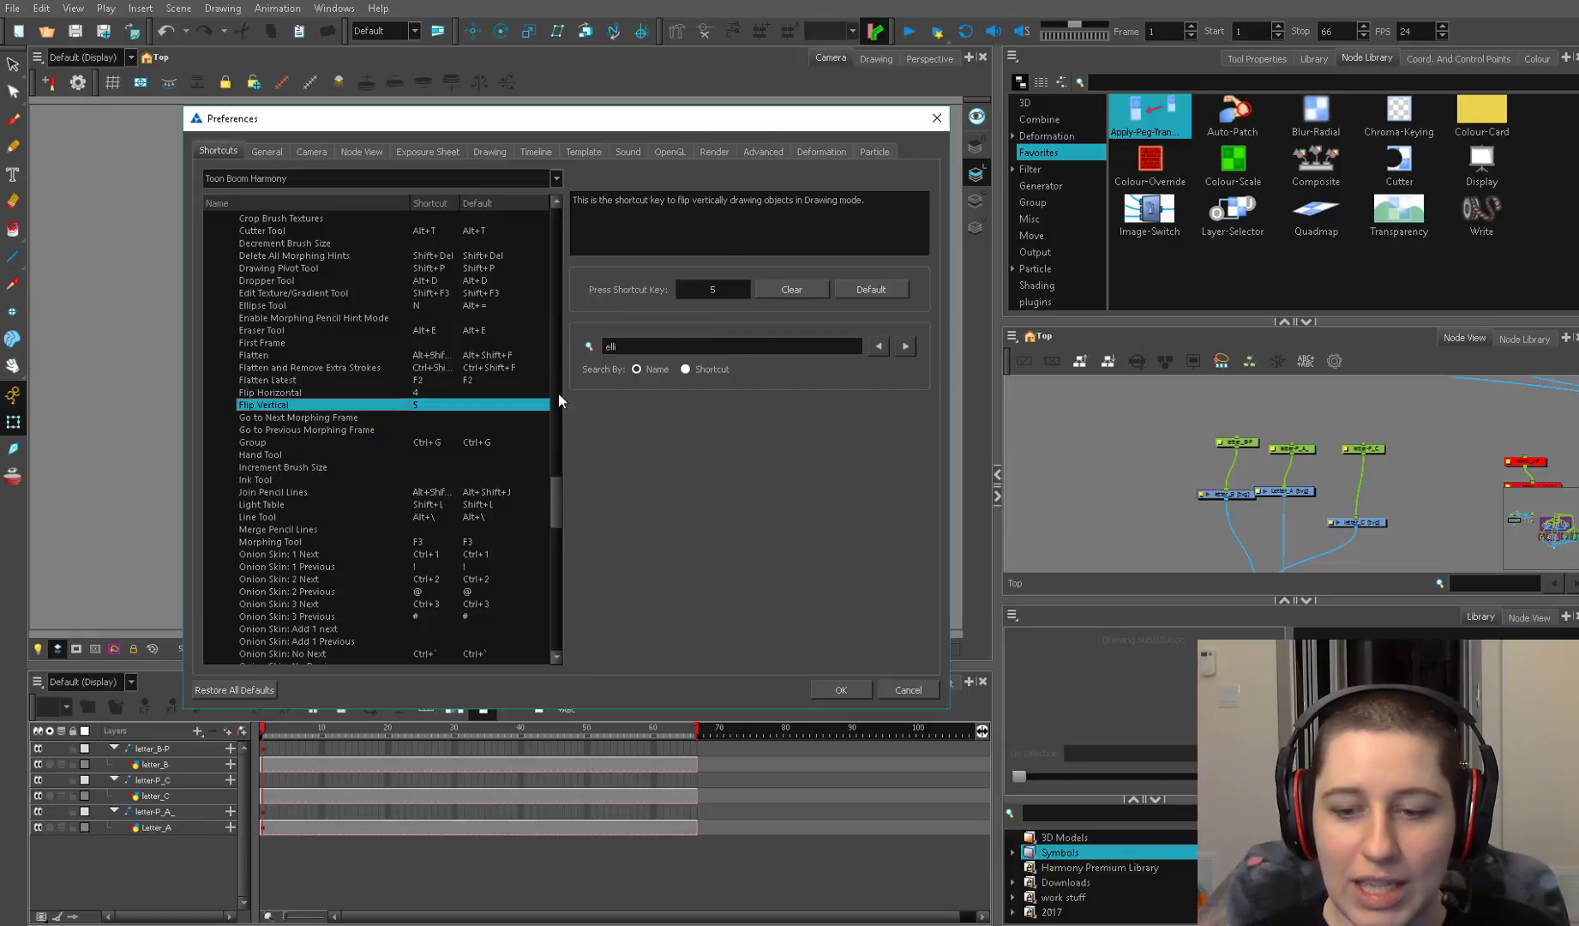
Browse the shortcut categories and examine the Pencil Tool's shortcut in Drawing Mode
{"action": "scroll", "coordinate": [556, 443], "scroll_direction": "up", "scroll_amount": 12}
{"action": "mouse_move", "coordinate": [557, 428]}
{"action": "left_mouse_down"}
{"action": "mouse_move", "coordinate": [559, 649]}
{"action": "mouse_move", "coordinate": [570, 219]}
{"action": "left_mouse_up"}
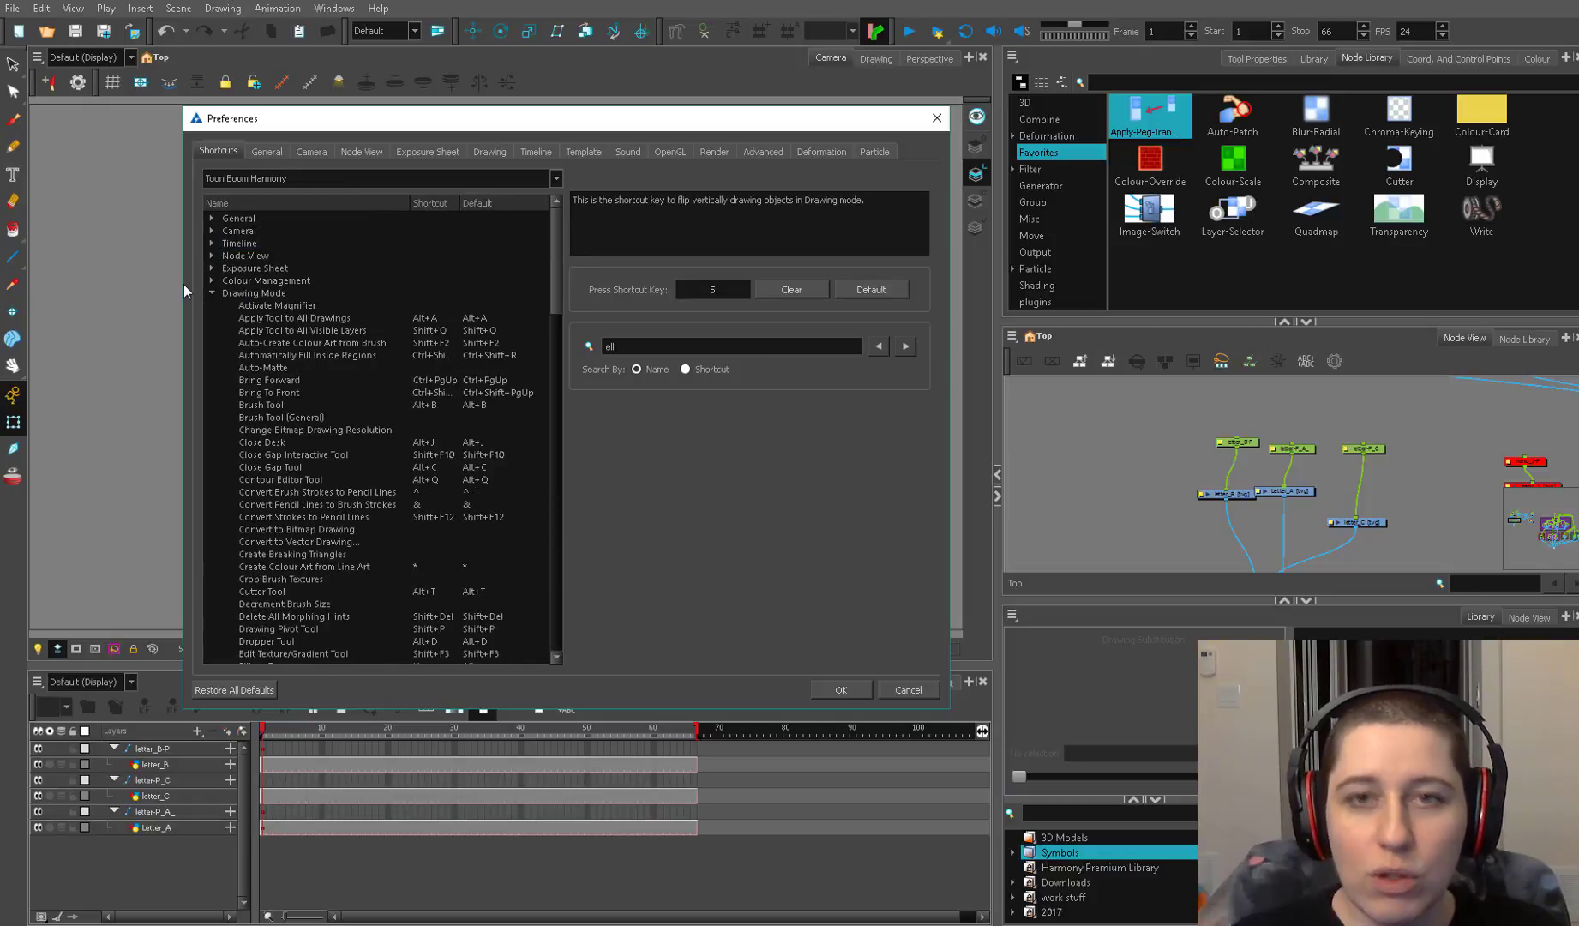
{"action": "left_click", "coordinate": [212, 292]}
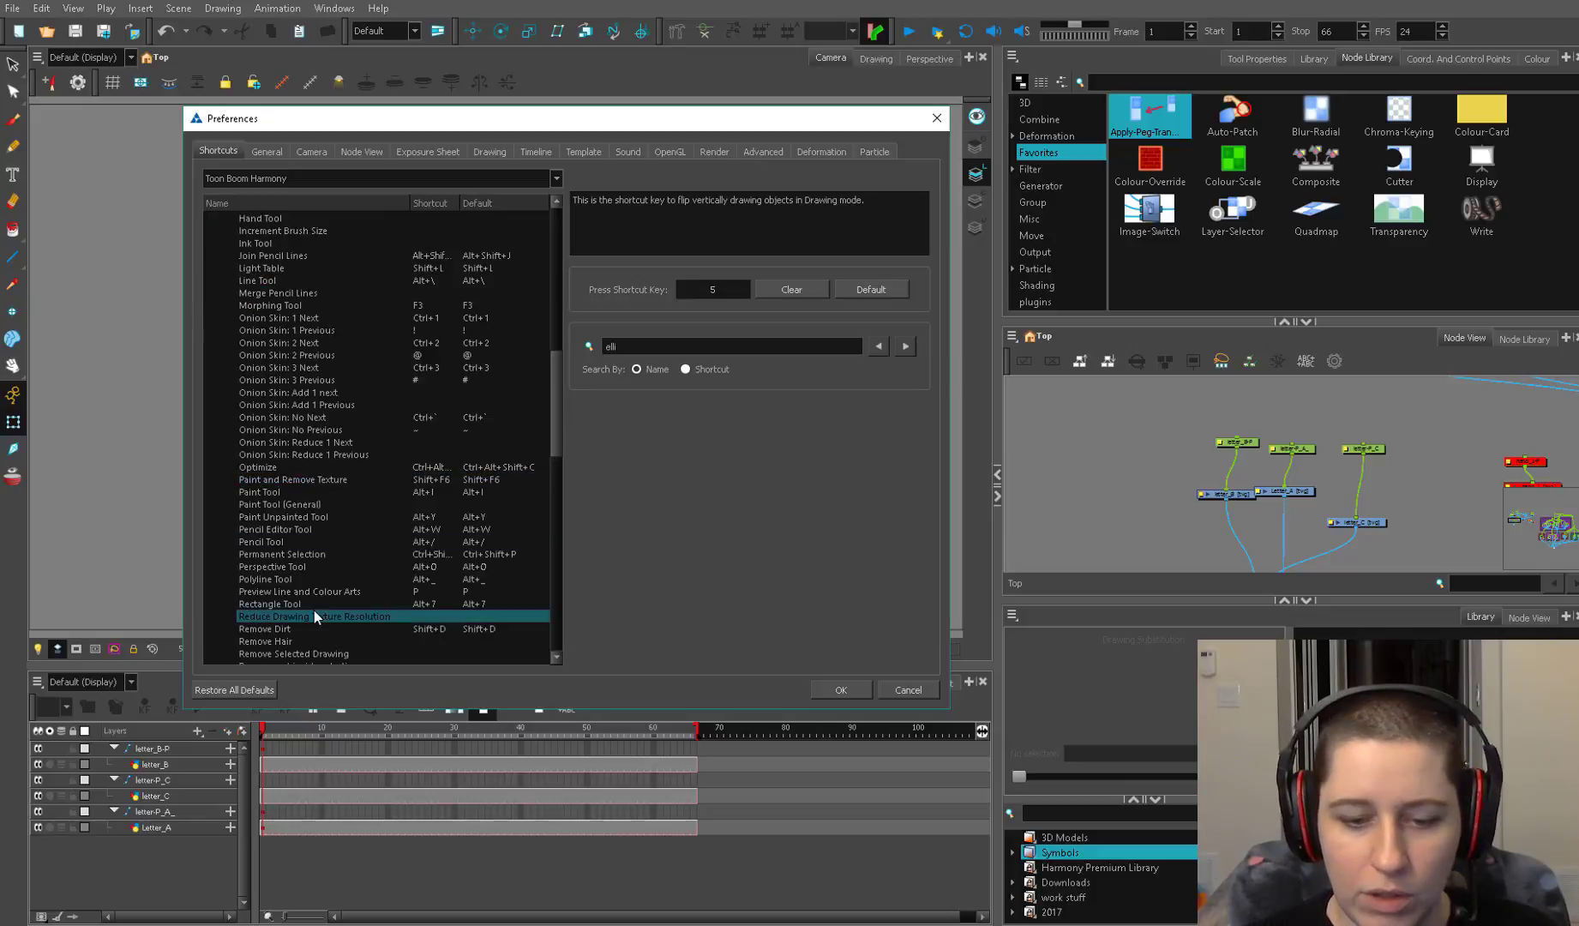
{"action": "left_click", "coordinate": [441, 544]}
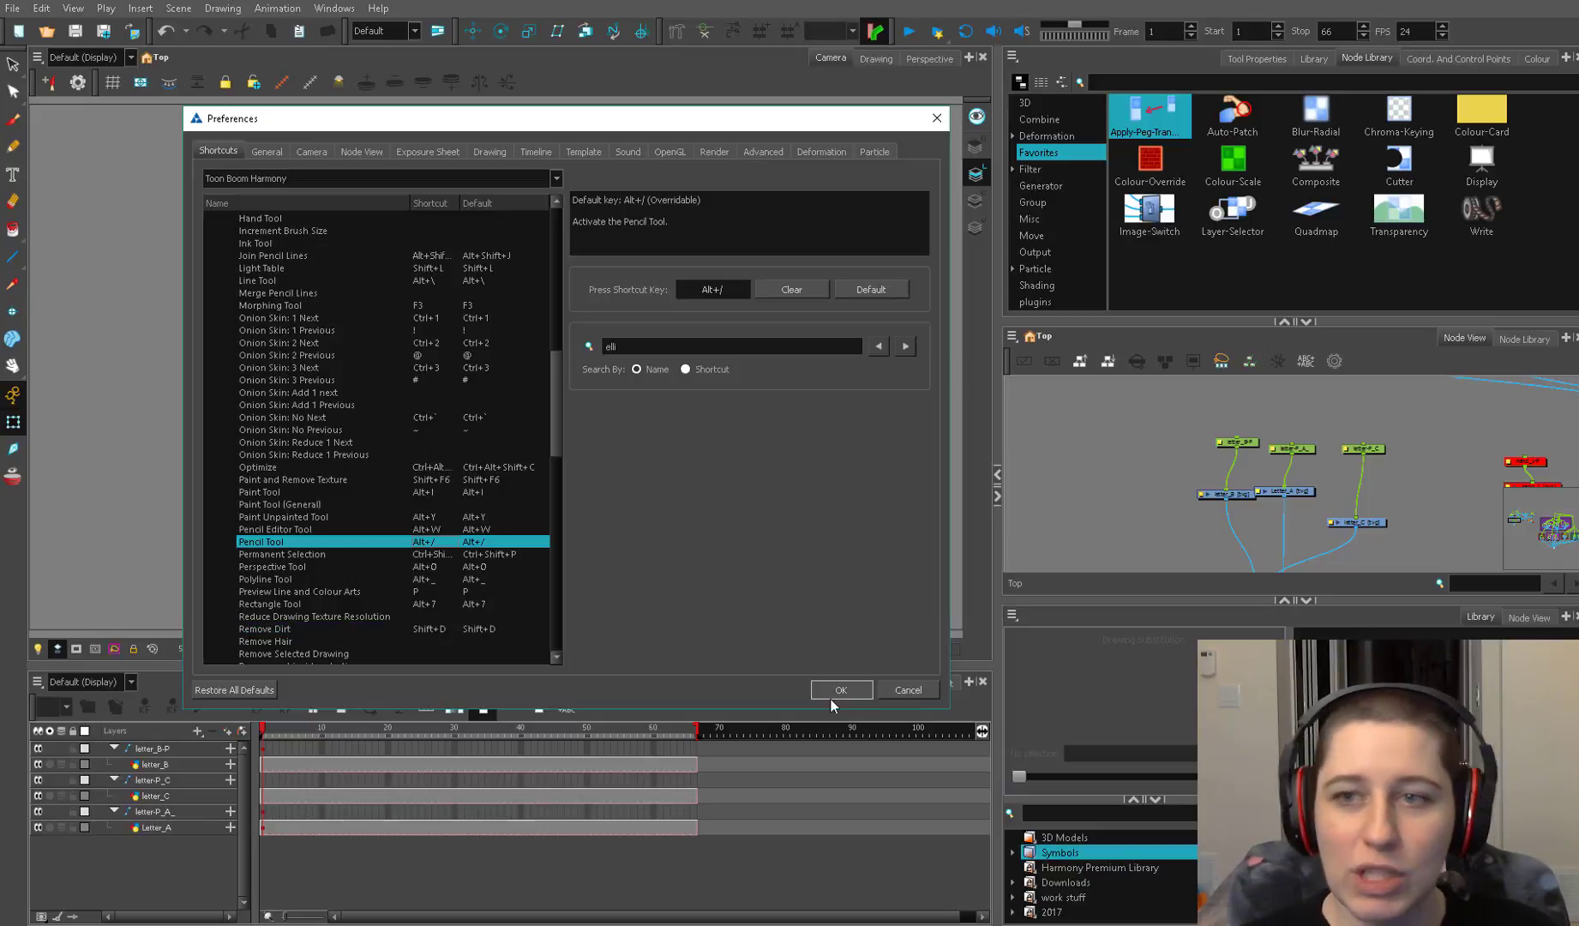
{"action": "left_click_drag", "start_coordinate": [554, 388], "coordinate": [536, 226]}
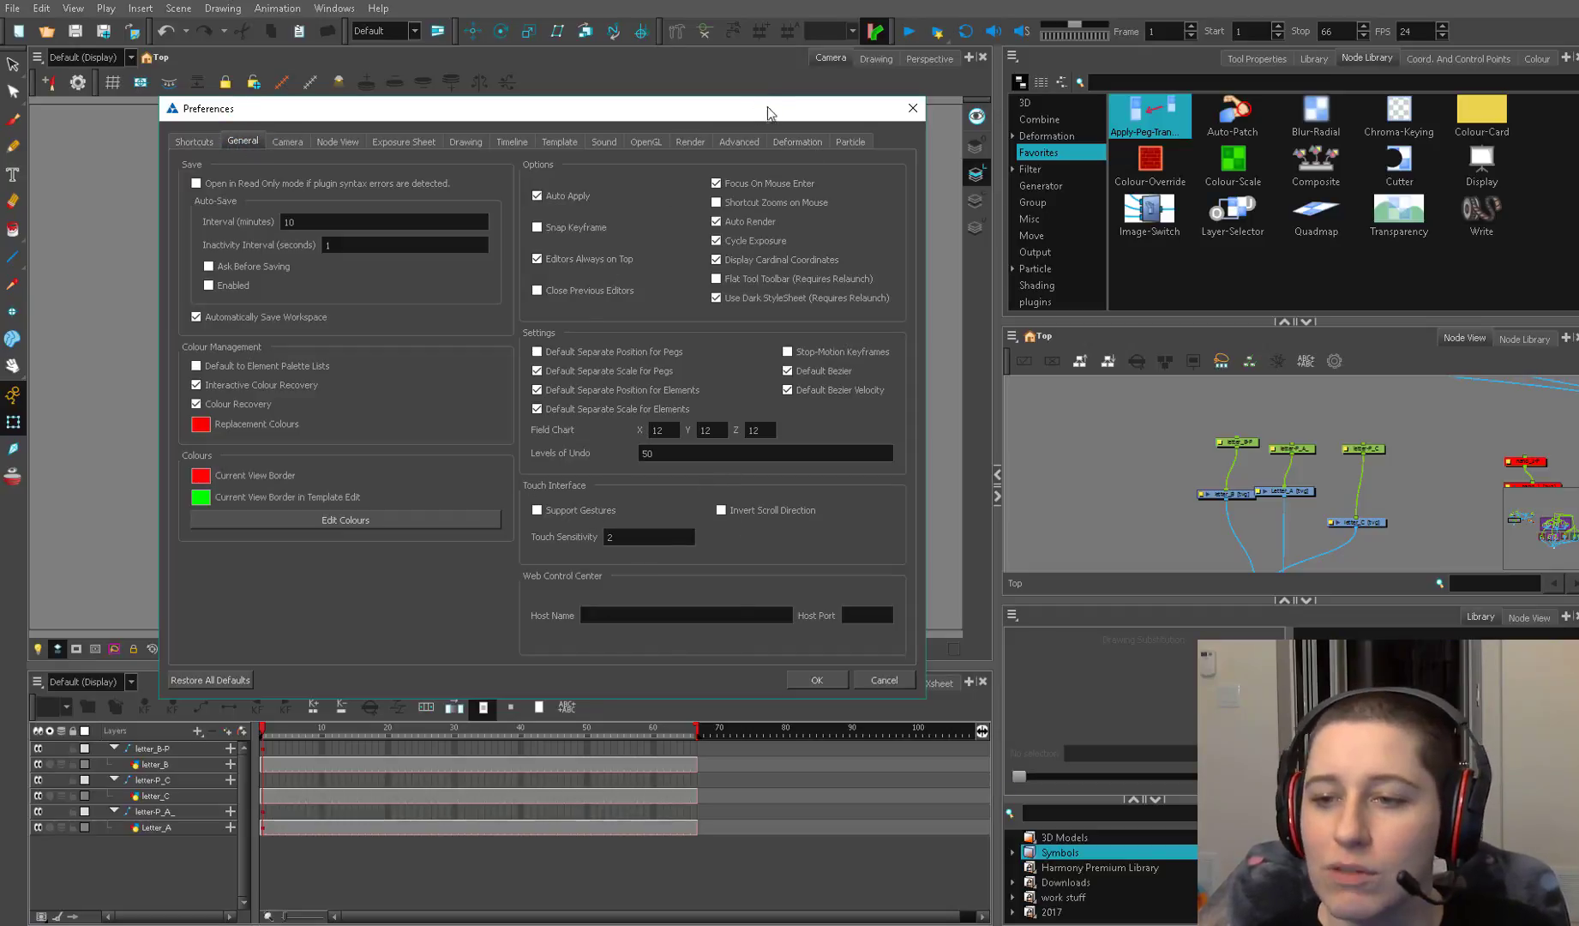
Review the General preferences and turn off Focus On Mouse Enter
{"action": "left_click_drag", "start_coordinate": [754, 107], "coordinate": [744, 102]}
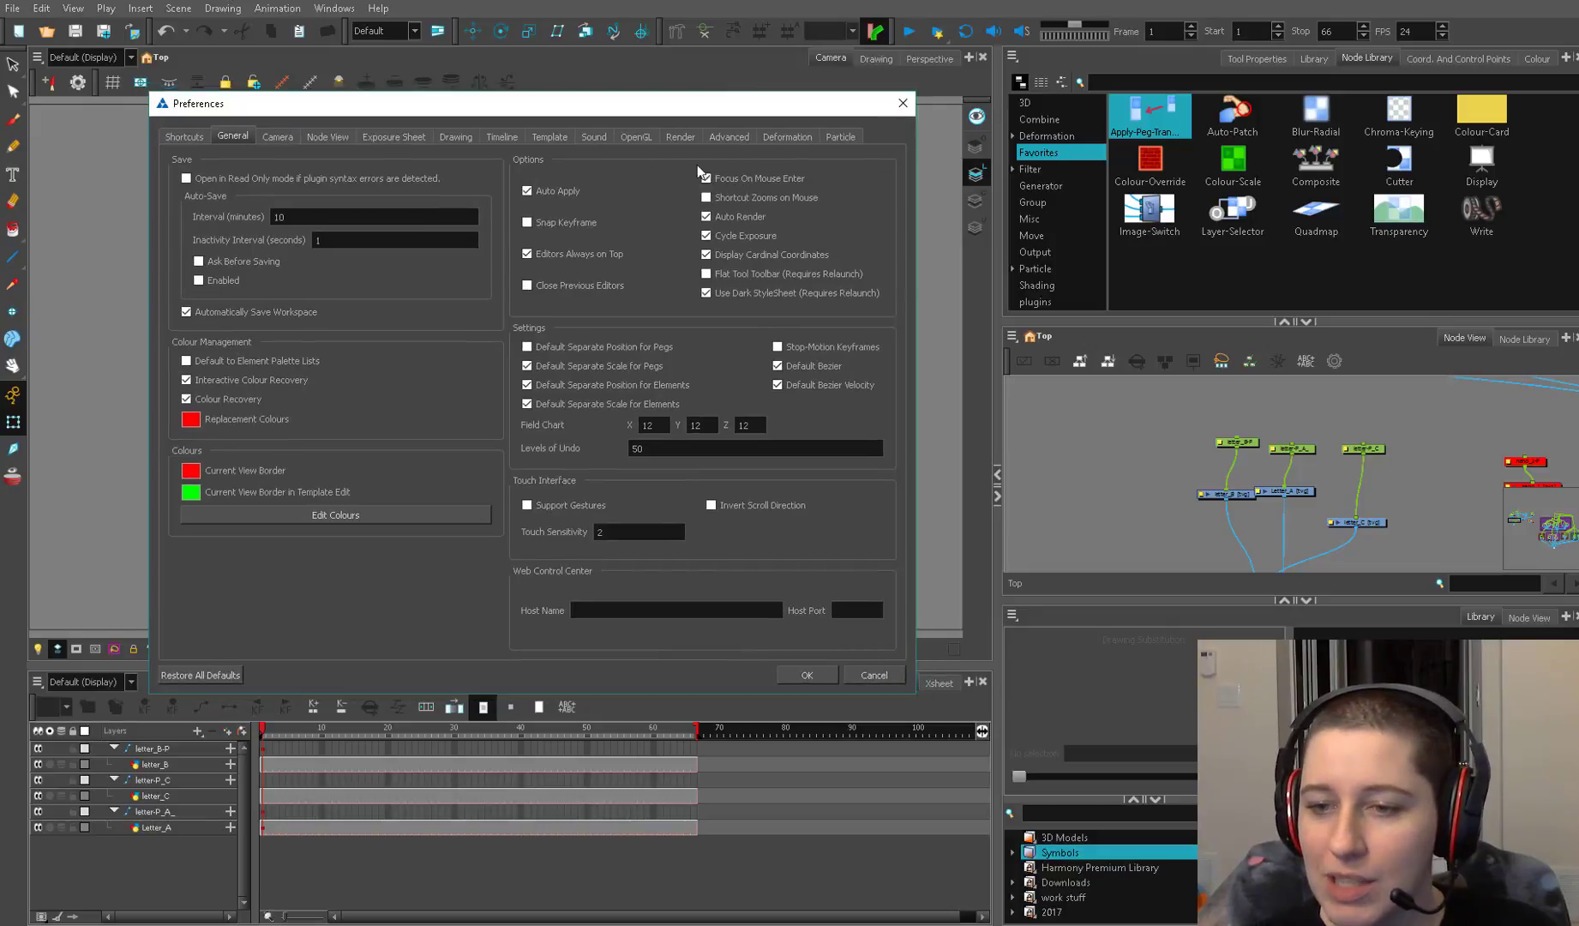
{"action": "left_click", "coordinate": [901, 105]}
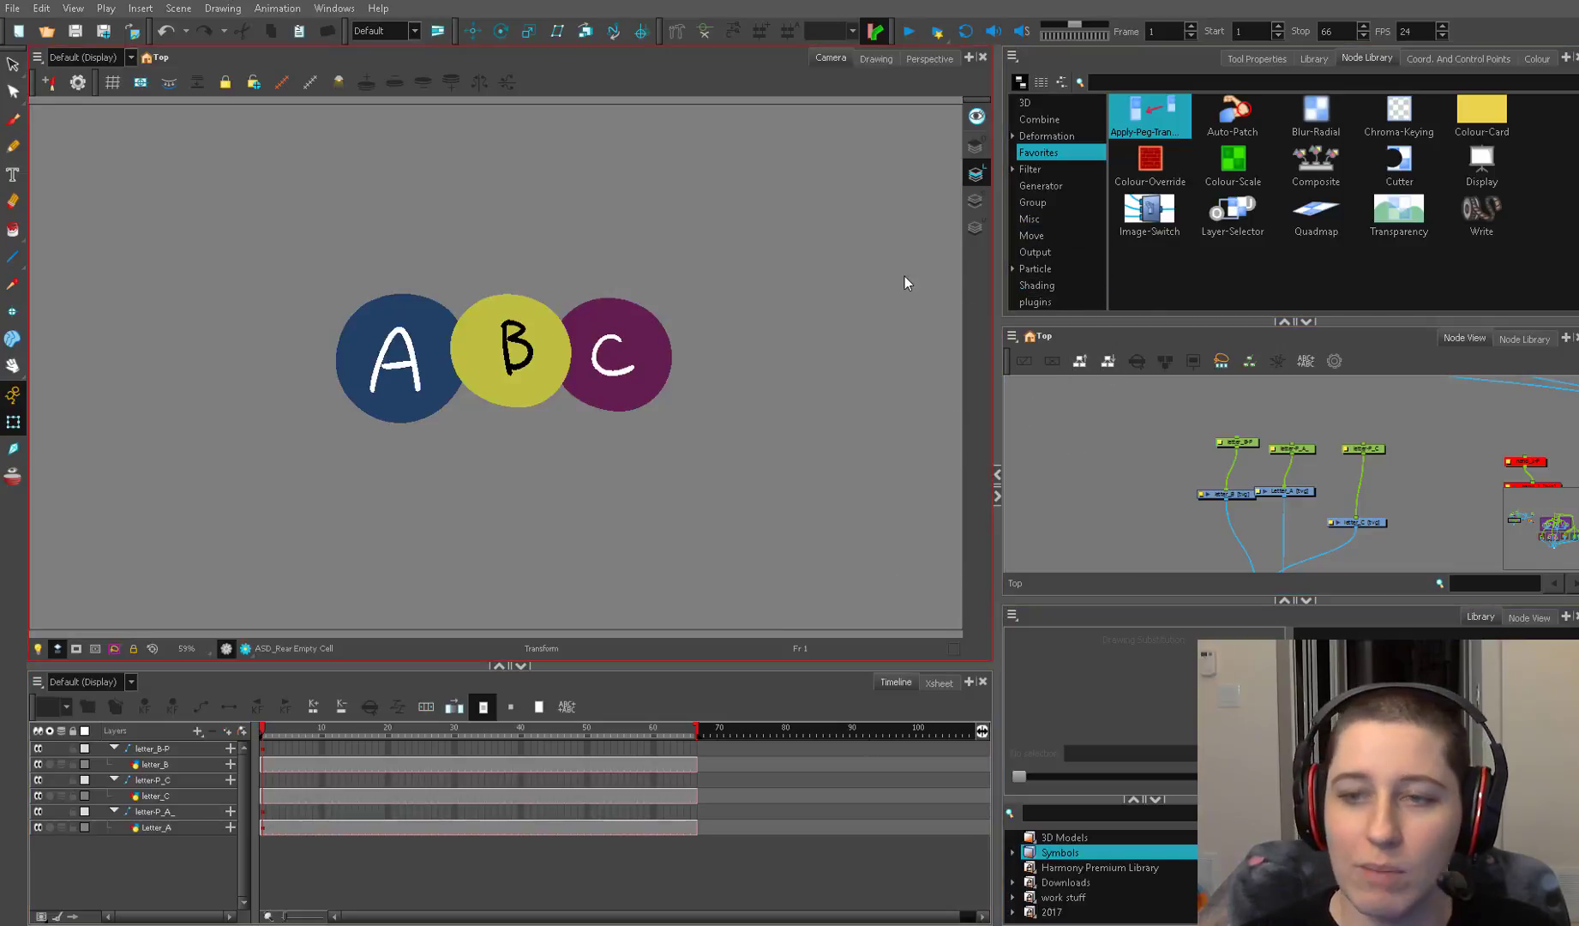
{"action": "left_click", "coordinate": [41, 7]}
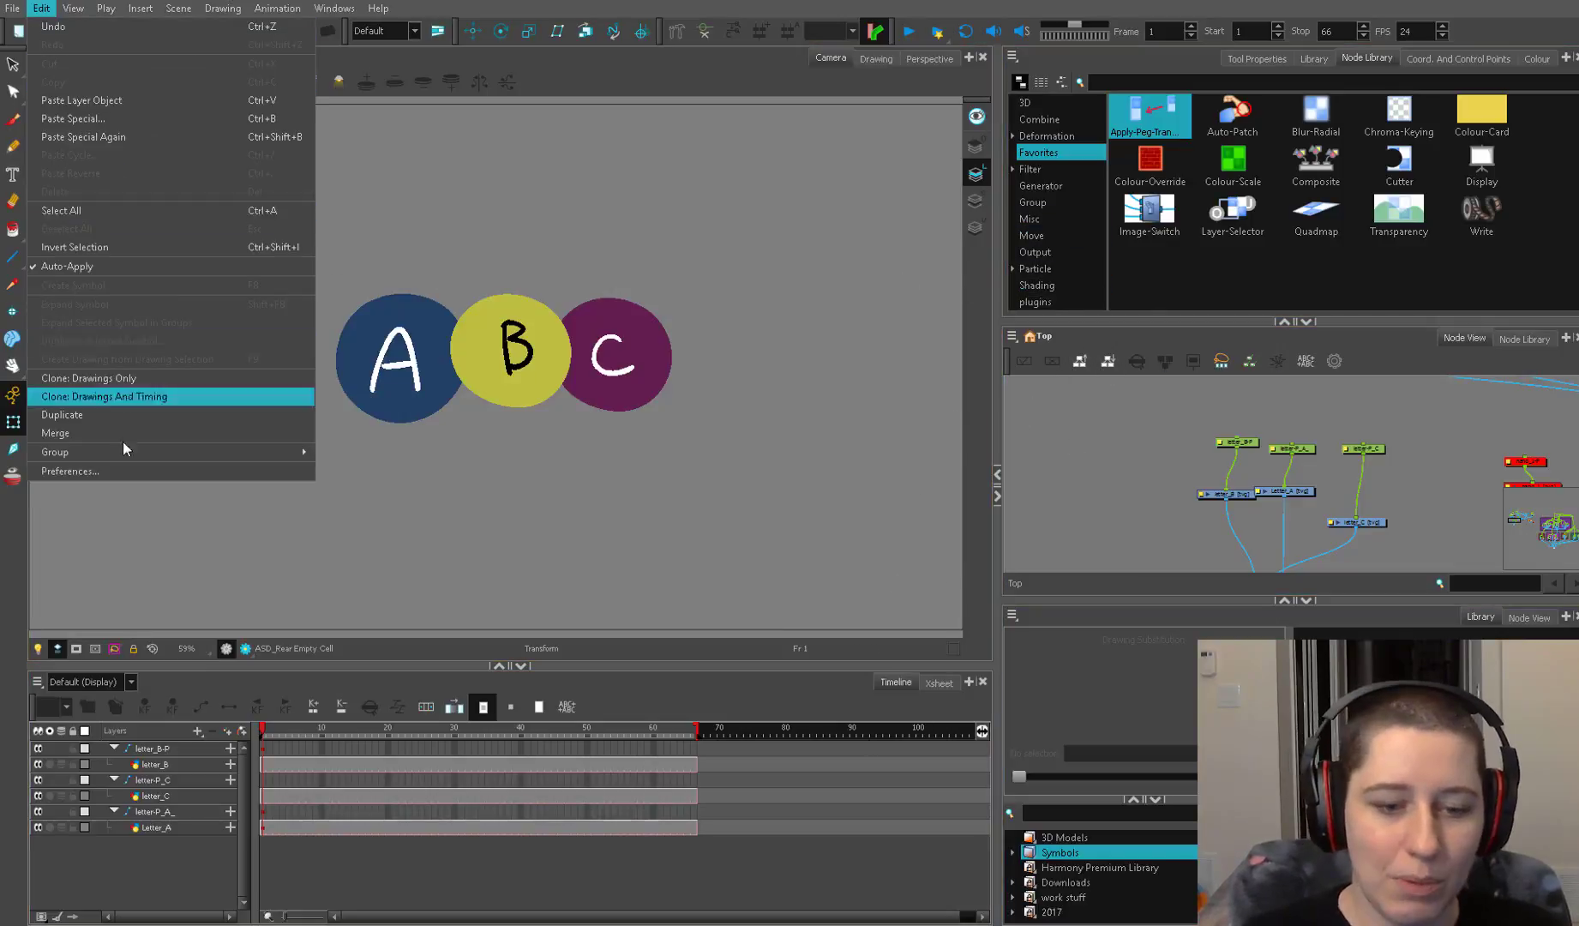
{"action": "left_click", "coordinate": [86, 471]}
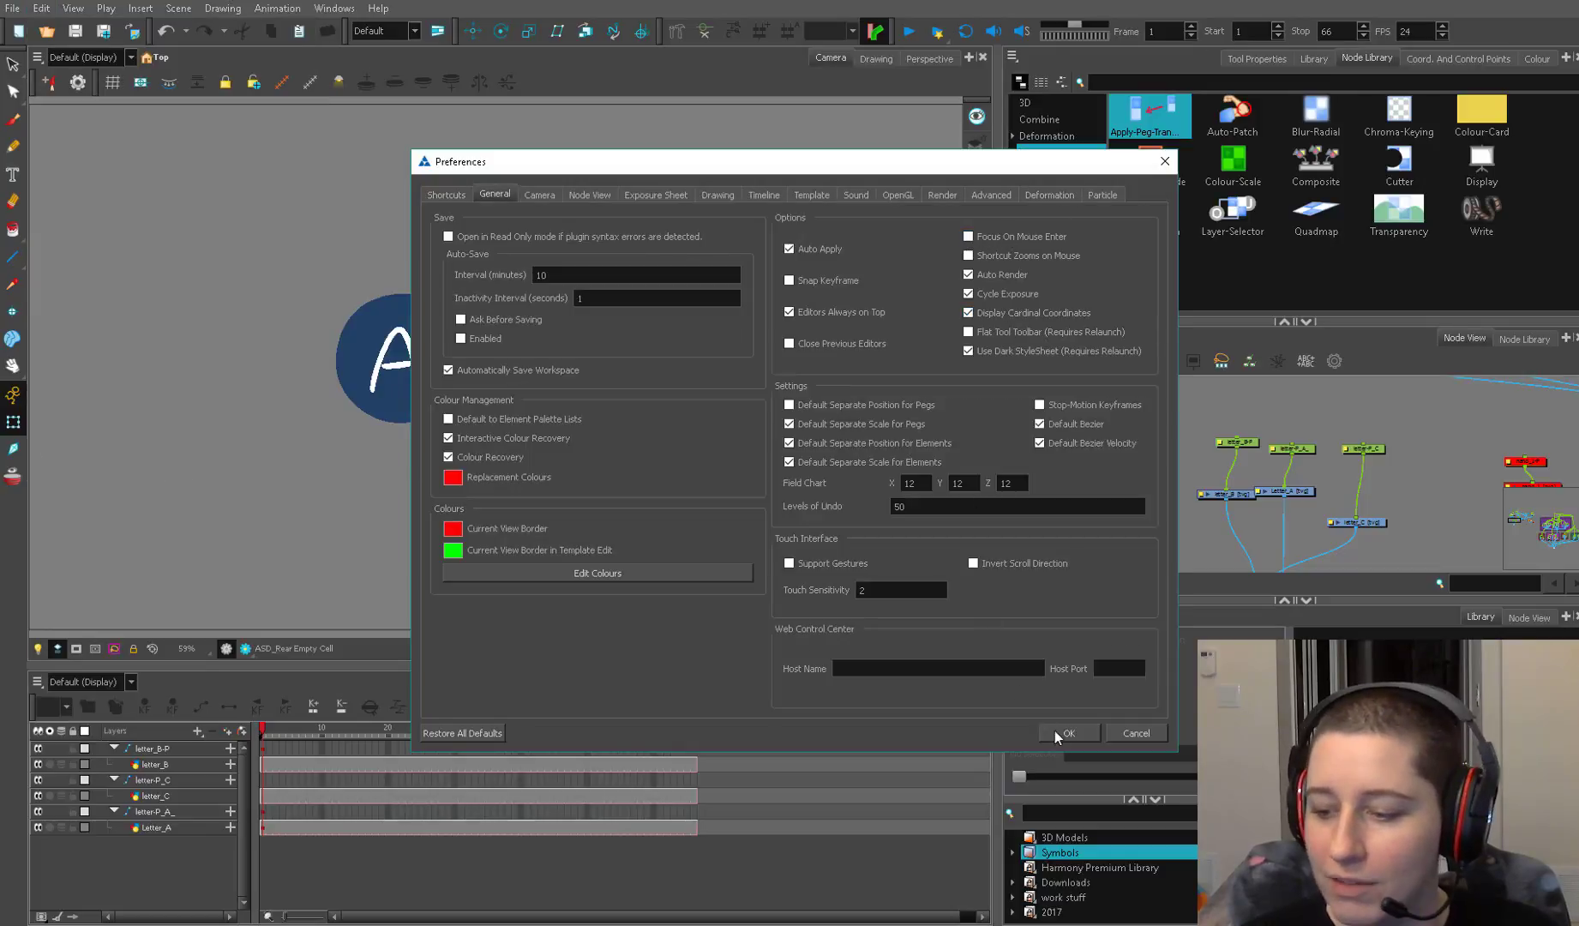
{"action": "left_click", "coordinate": [1065, 733]}
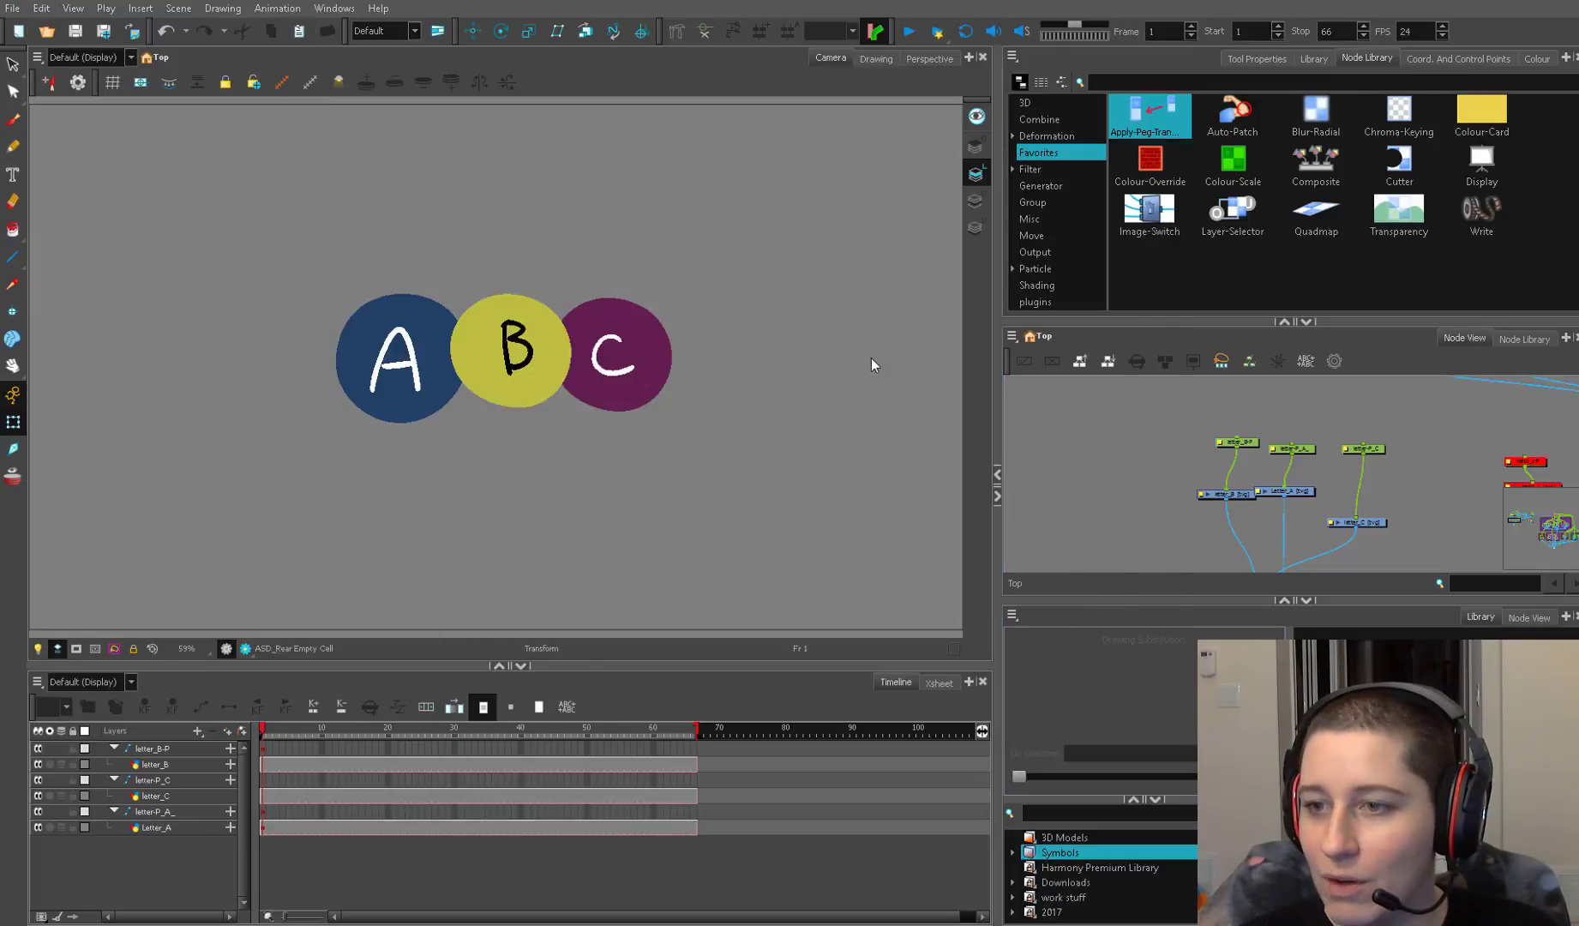
Test the panel focus by activating the Node Library, Camera, Timeline, Library and Node View panels in turn
{"action": "left_click", "coordinate": [1146, 283]}
{"action": "left_click", "coordinate": [861, 315]}
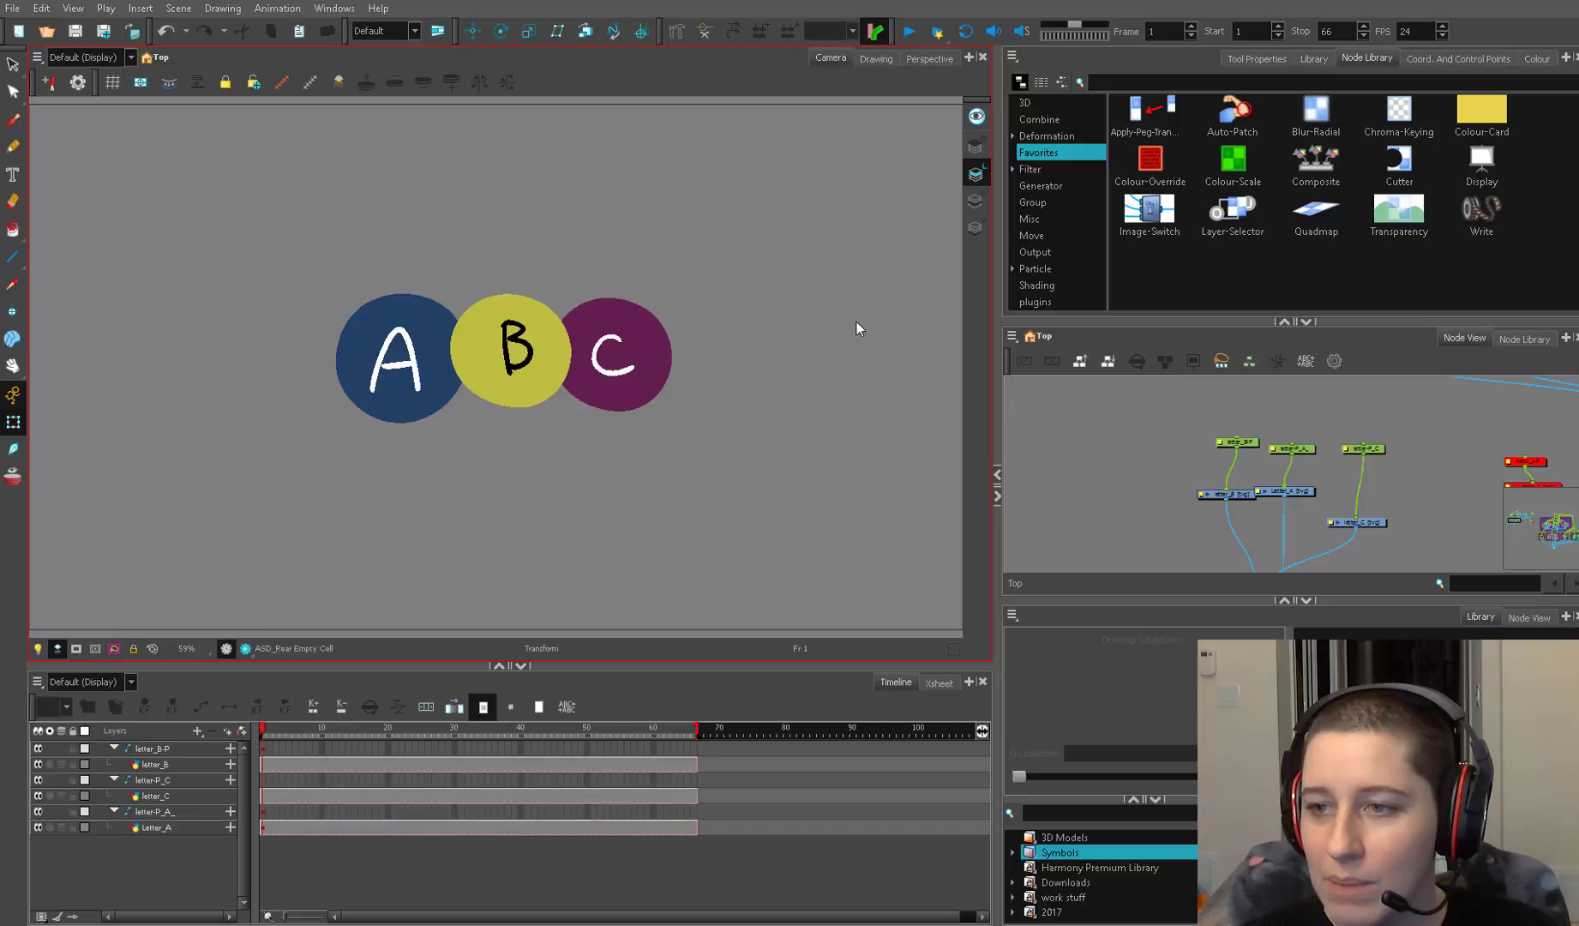
{"action": "left_click", "coordinate": [751, 694]}
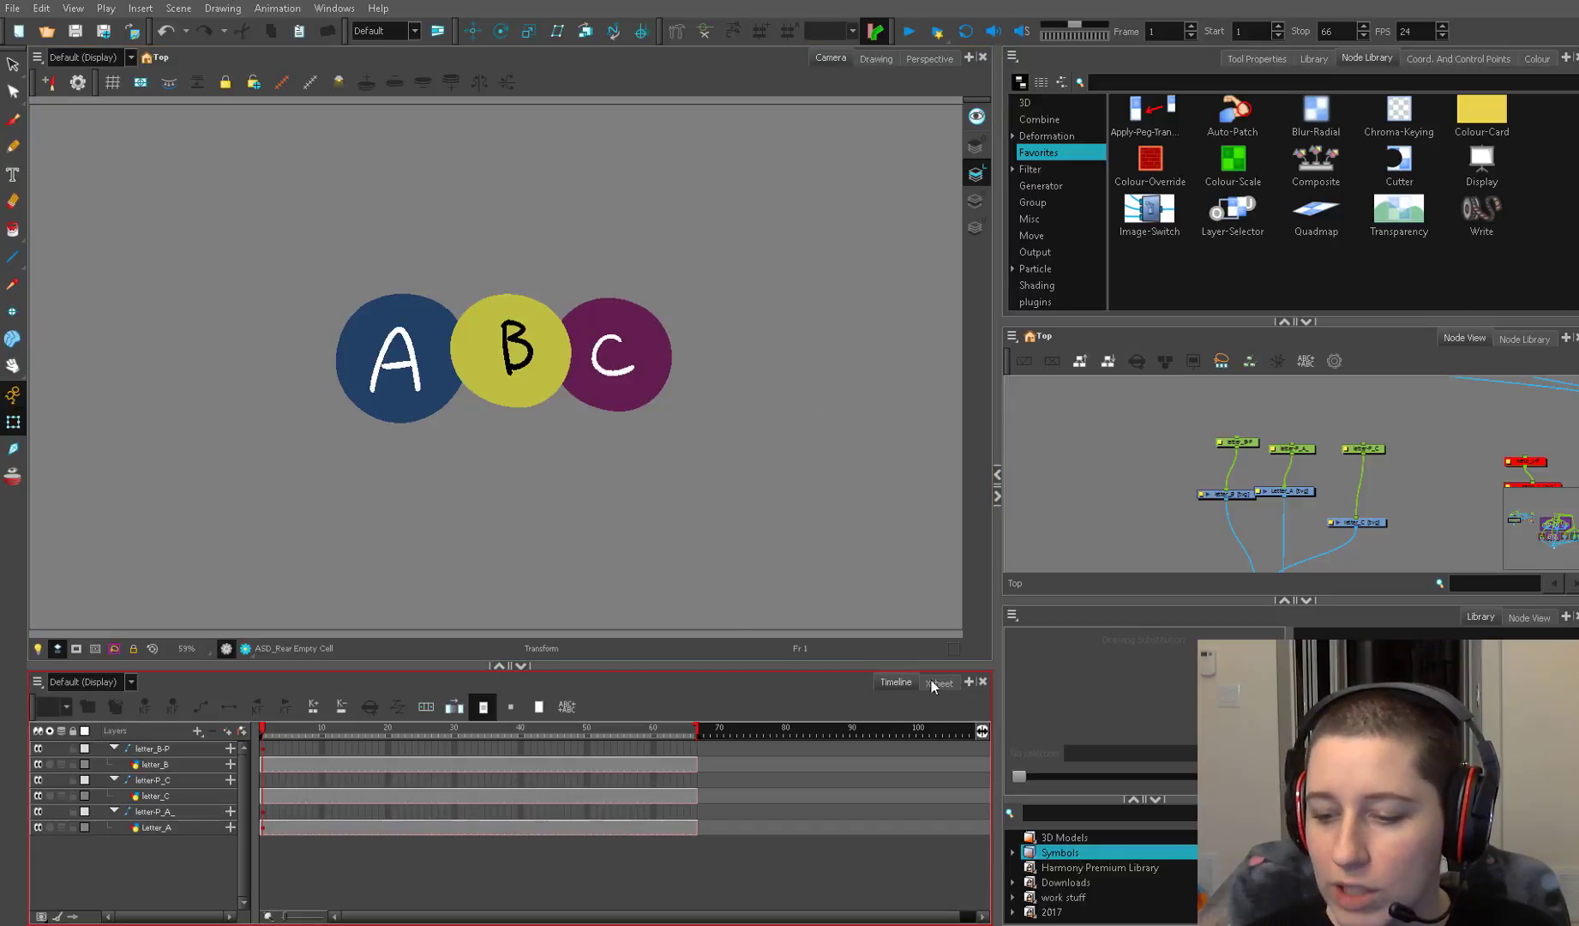
{"action": "left_click", "coordinate": [1093, 621]}
{"action": "left_click", "coordinate": [1121, 439]}
Review the Focus On Mouse Enter option in the General preferences and close the dialog with OK
{"action": "left_click", "coordinate": [41, 7]}
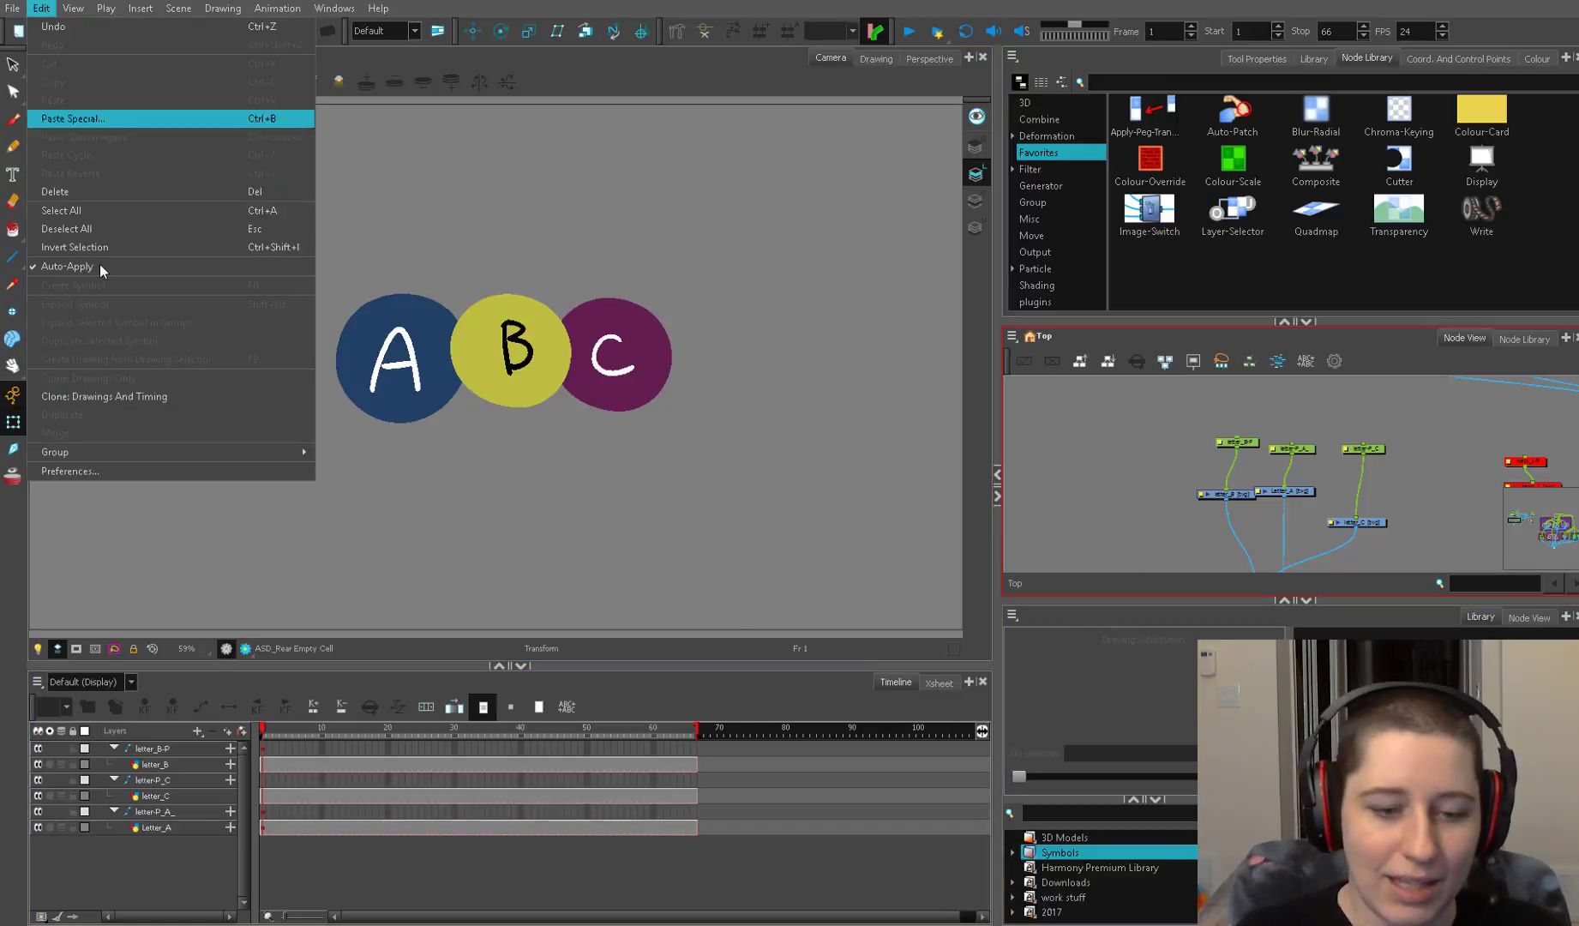
{"action": "left_click", "coordinate": [168, 471]}
{"action": "left_click", "coordinate": [494, 196]}
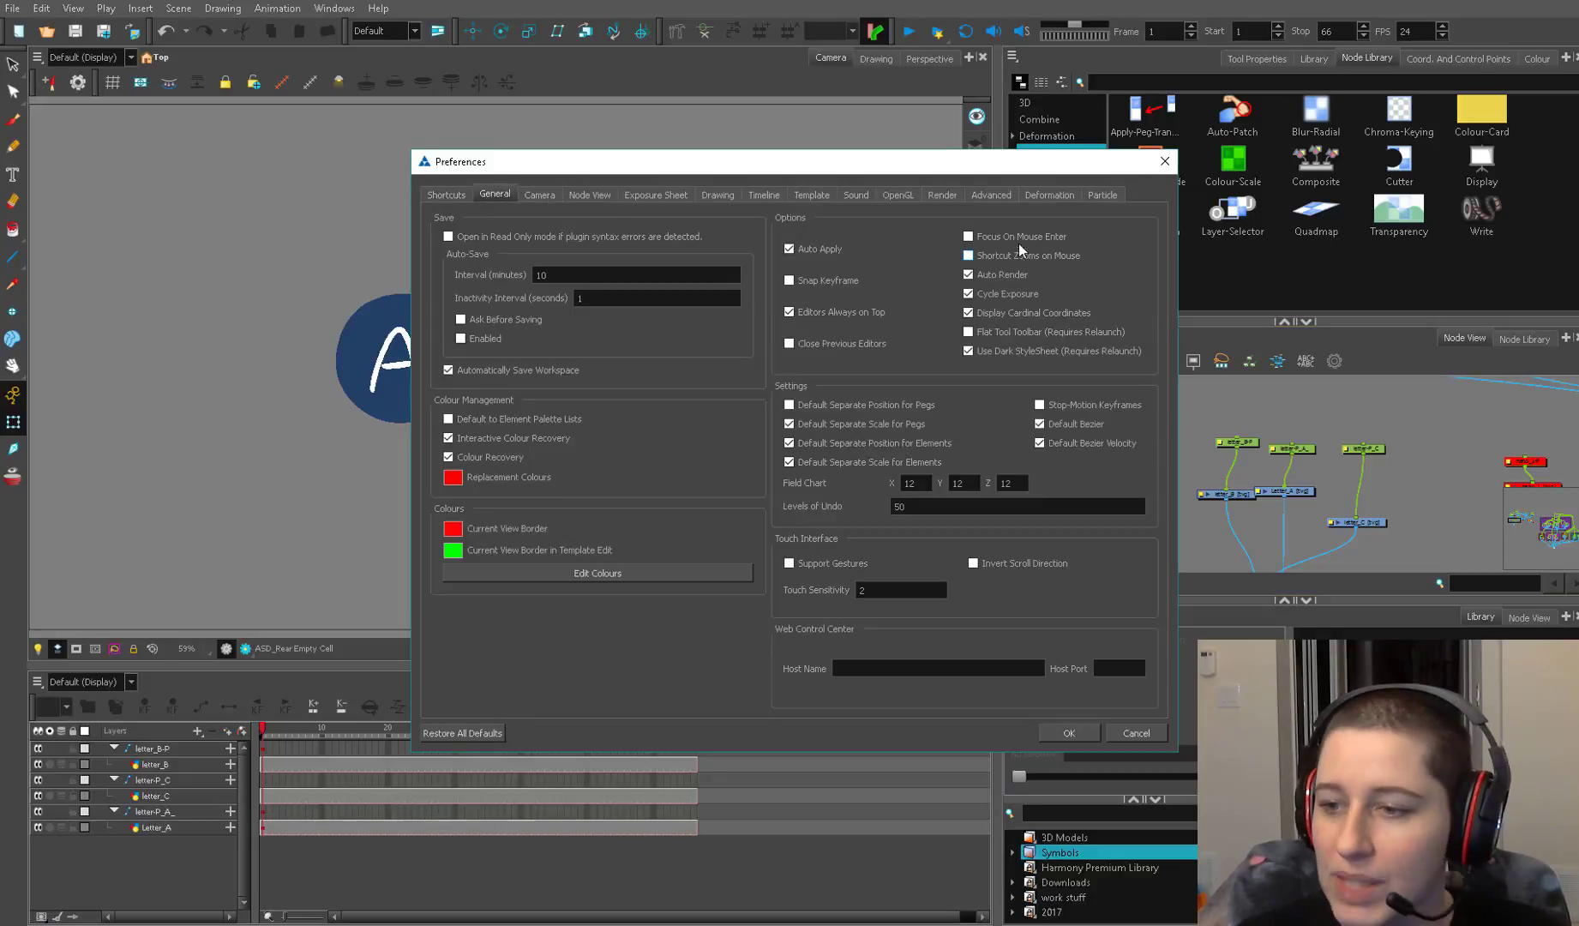
{"action": "left_click", "coordinate": [1070, 732]}
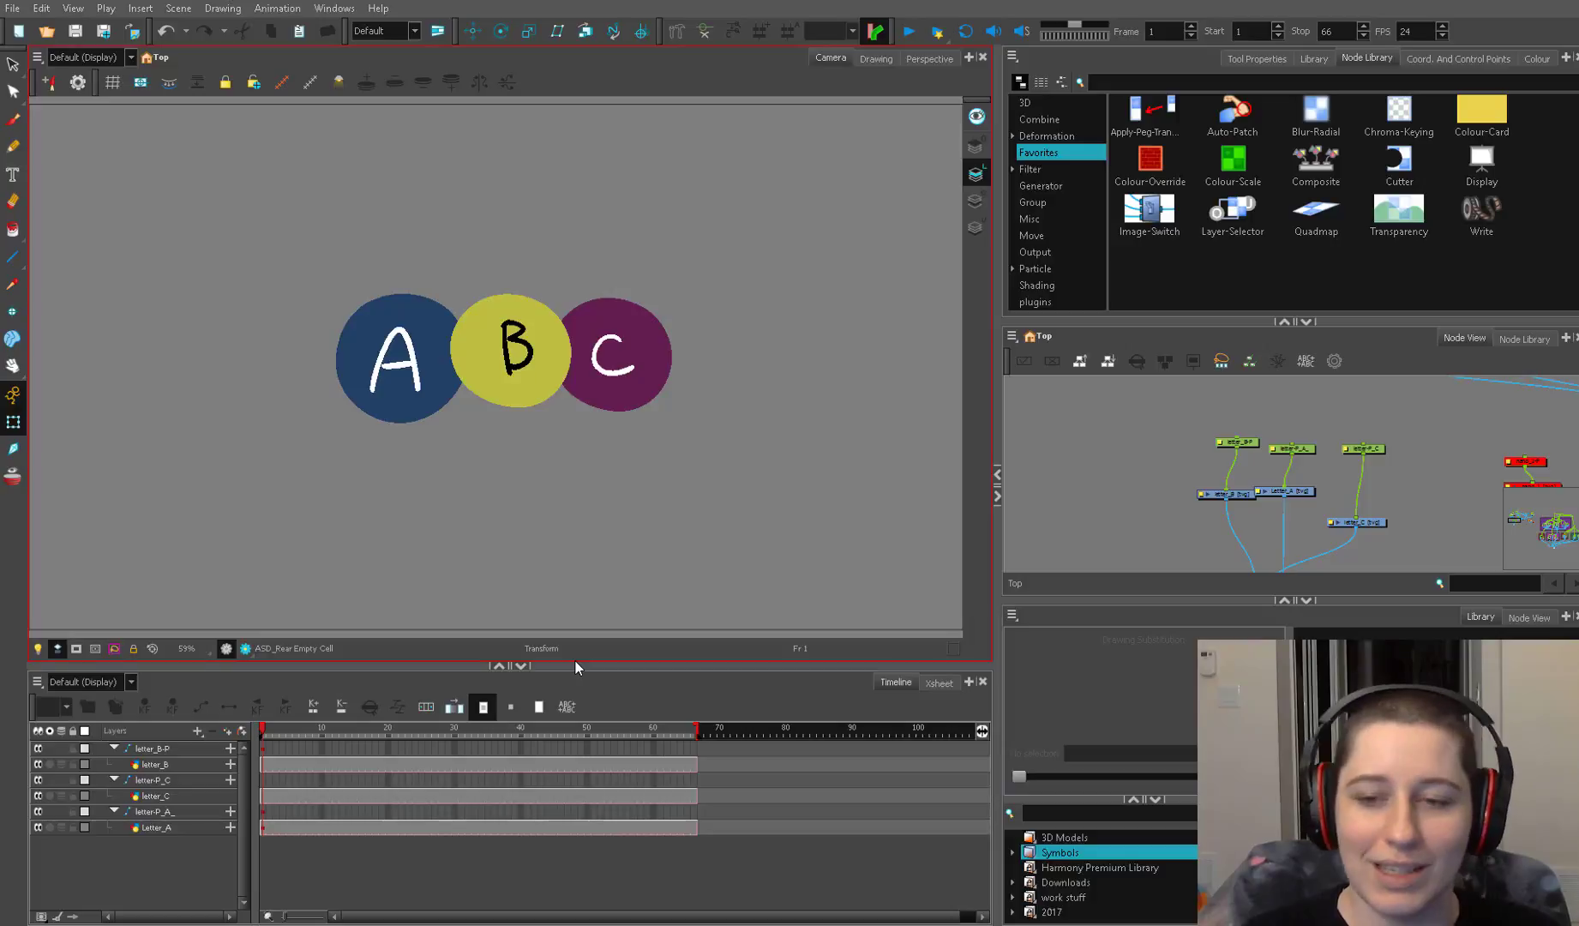
Examine the Camera preferences, including Use Rotation Lever with transformation tools, and the Advanced preferences
{"action": "key", "text": "ctrl+u"}
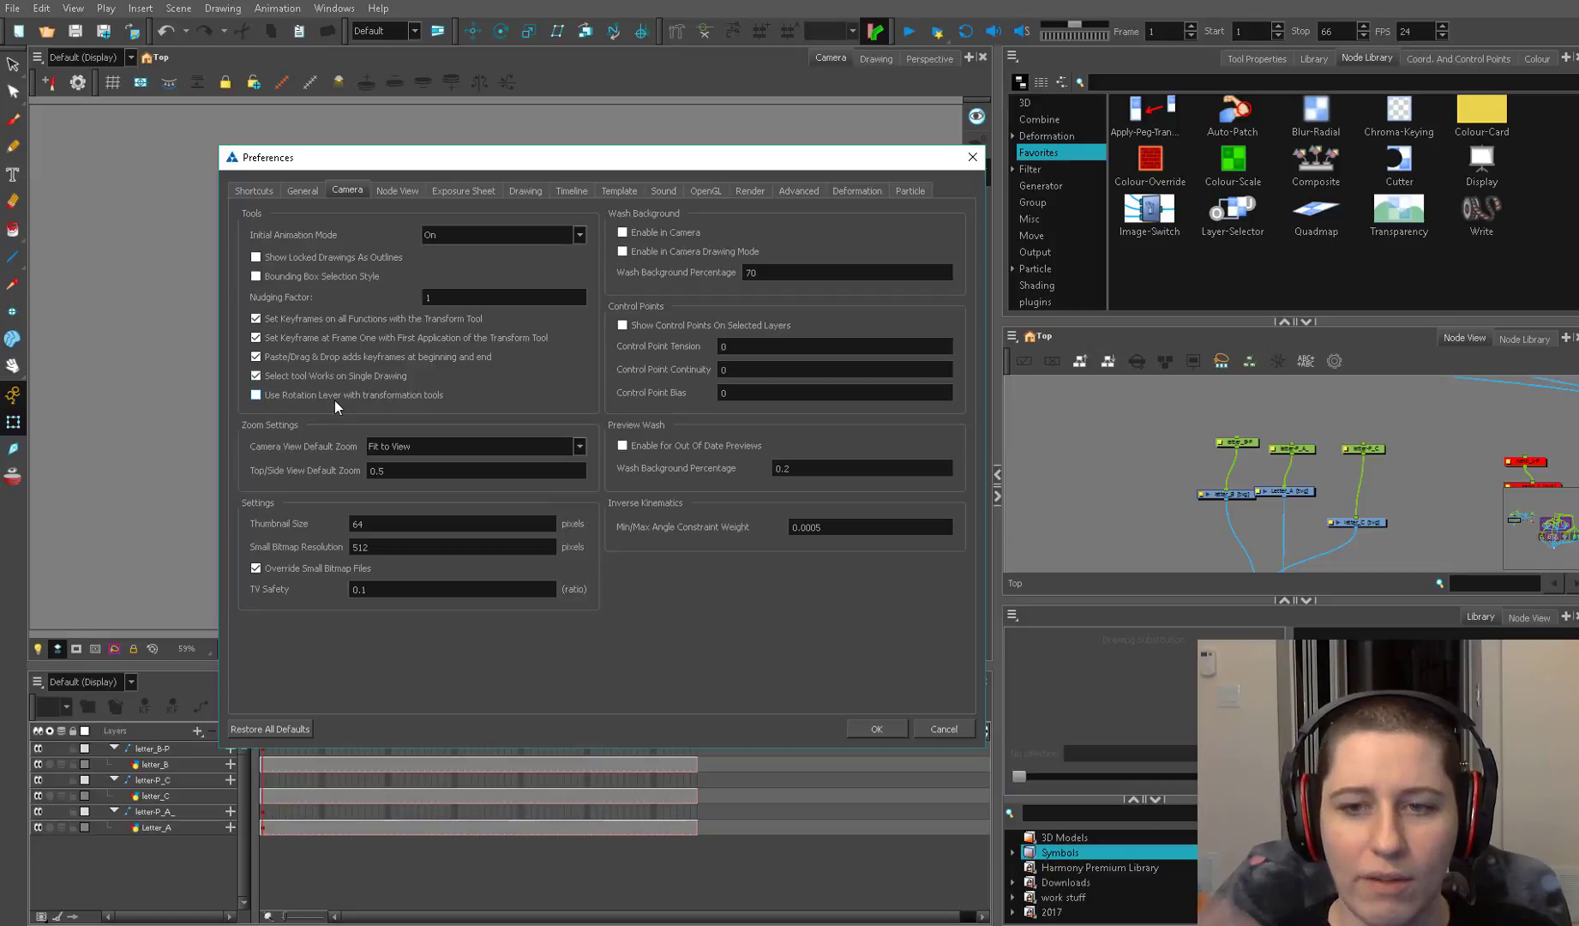
{"action": "left_click", "coordinate": [876, 729]}
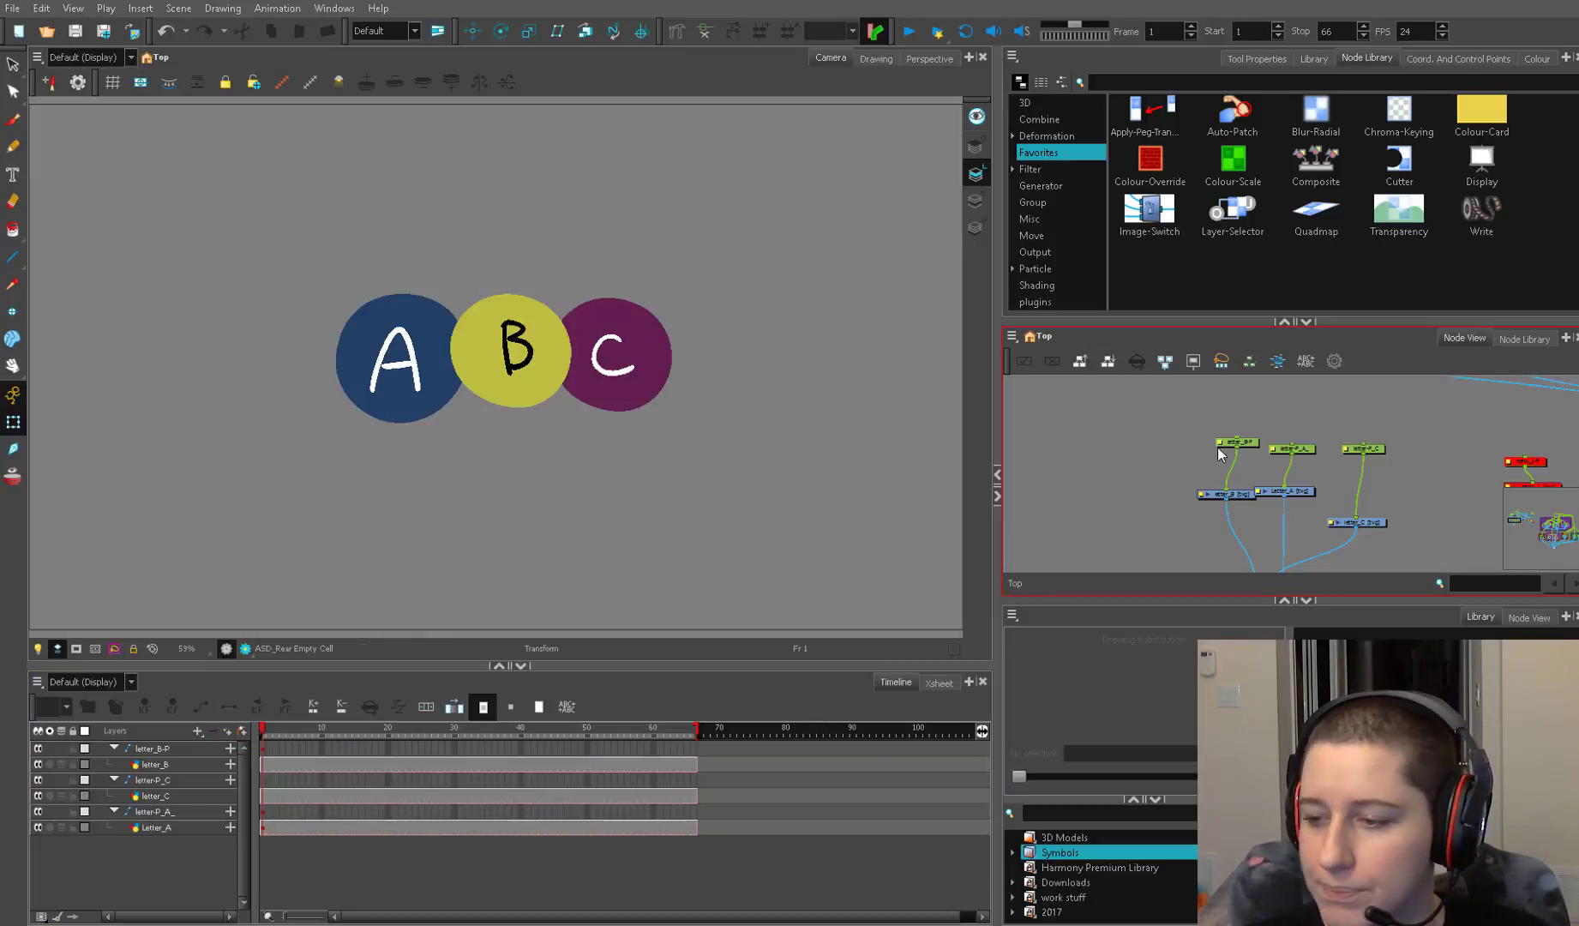
{"action": "key", "text": "ctrl+u"}
{"action": "left_click", "coordinate": [805, 192]}
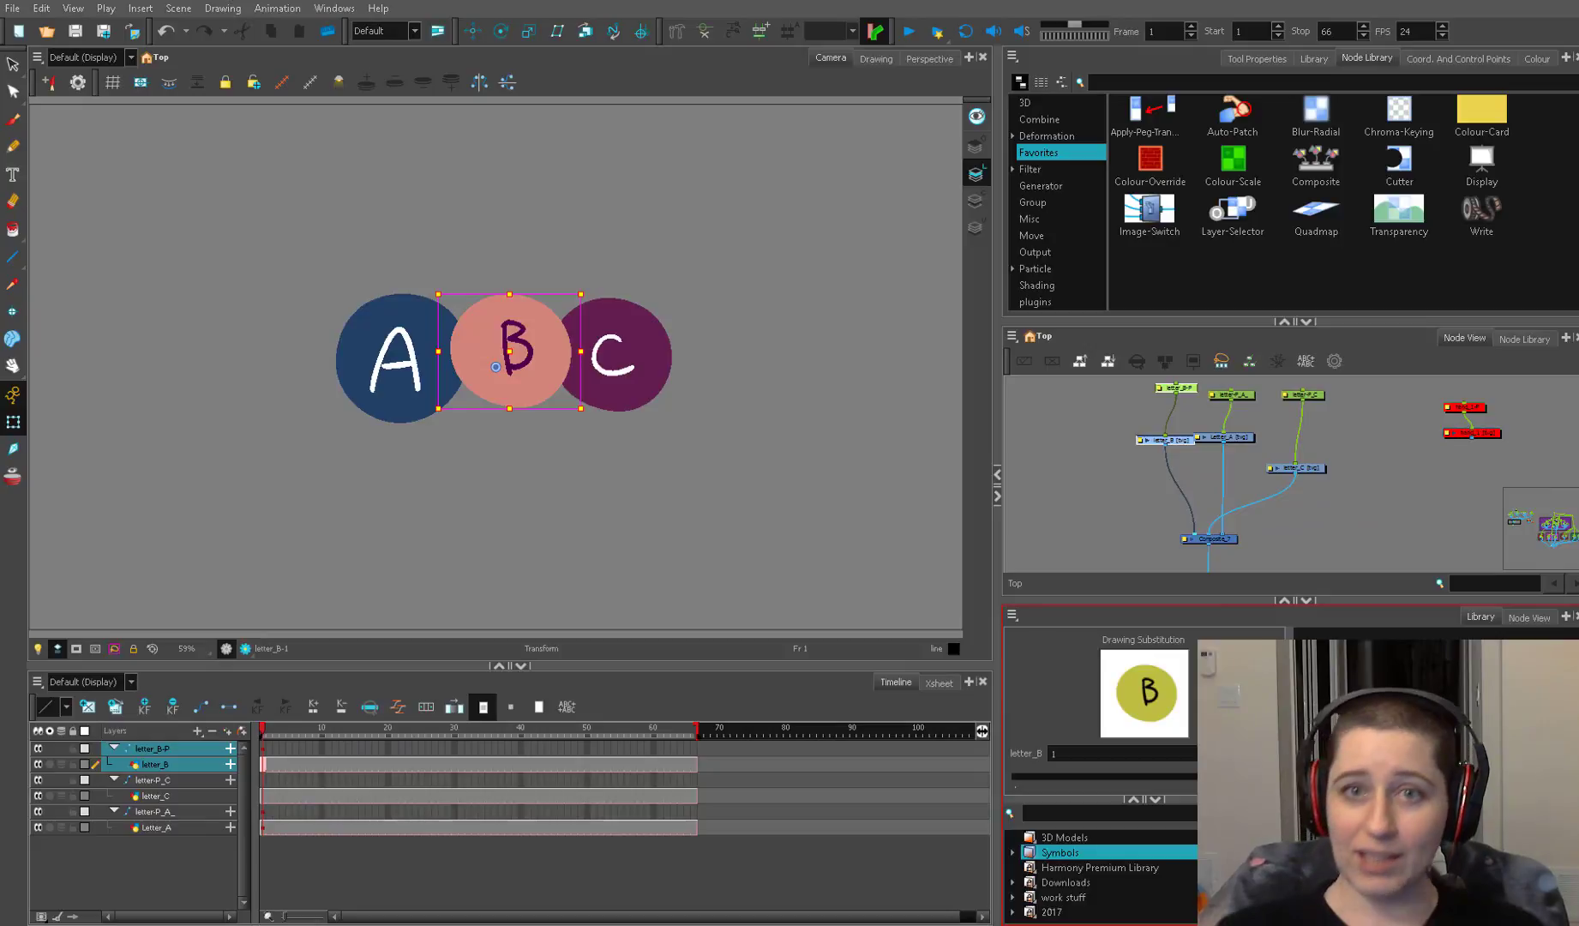
Clear the letter_B selection and move its peg node closer to the letter_B drawing node in the Node View
{"action": "left_click", "coordinate": [946, 836]}
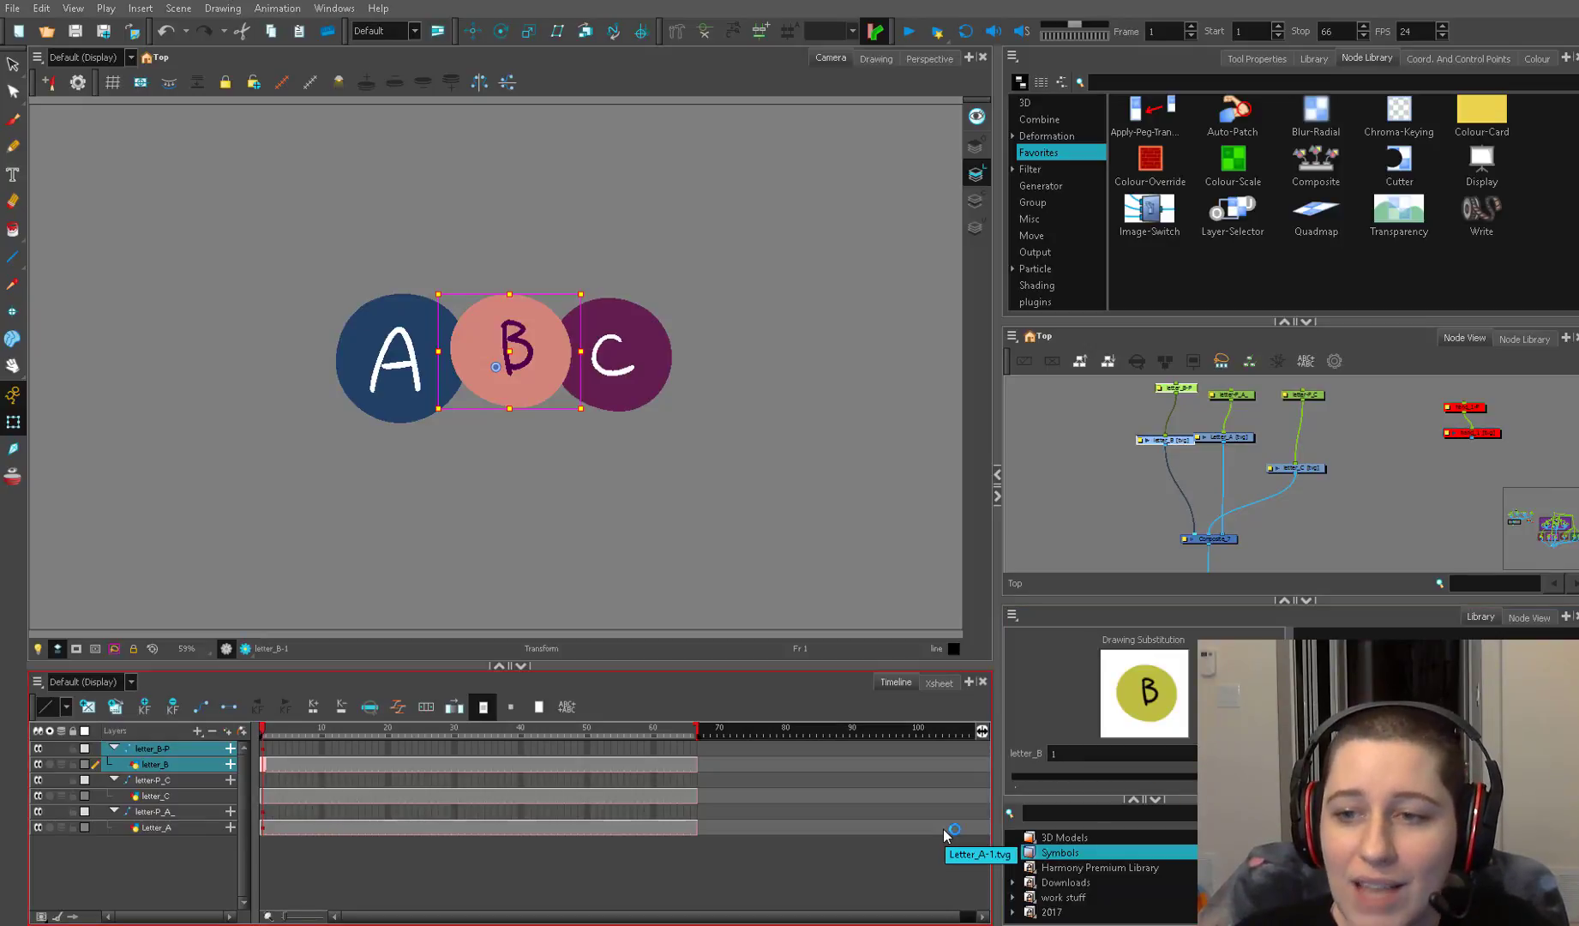
{"action": "left_click", "coordinate": [1081, 433]}
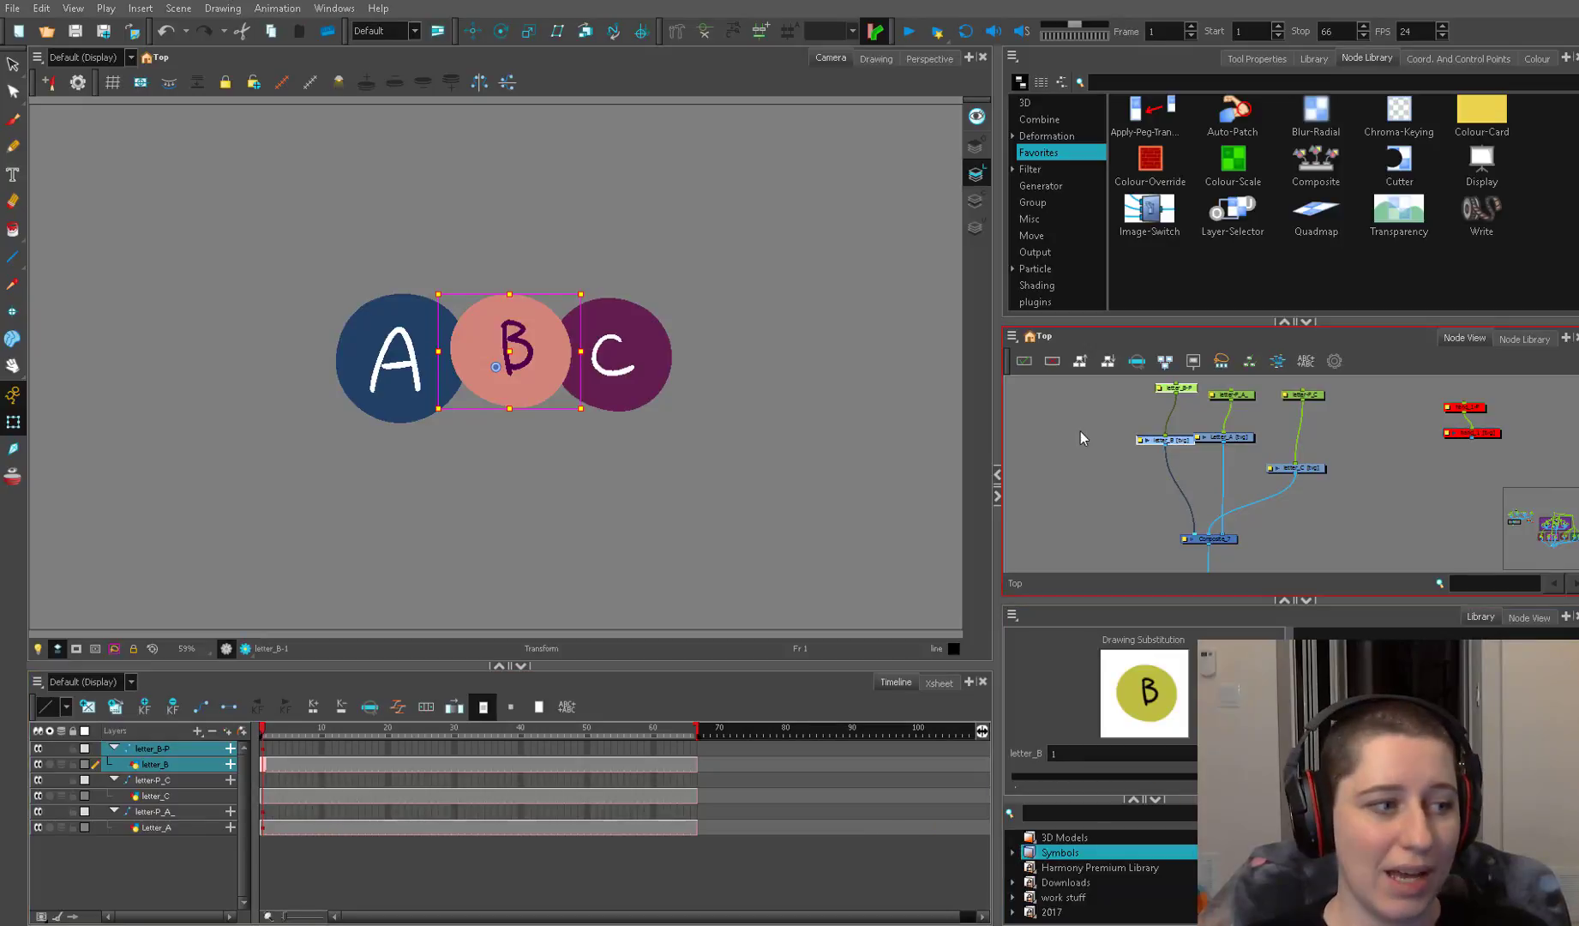
{"action": "left_click", "coordinate": [1179, 421]}
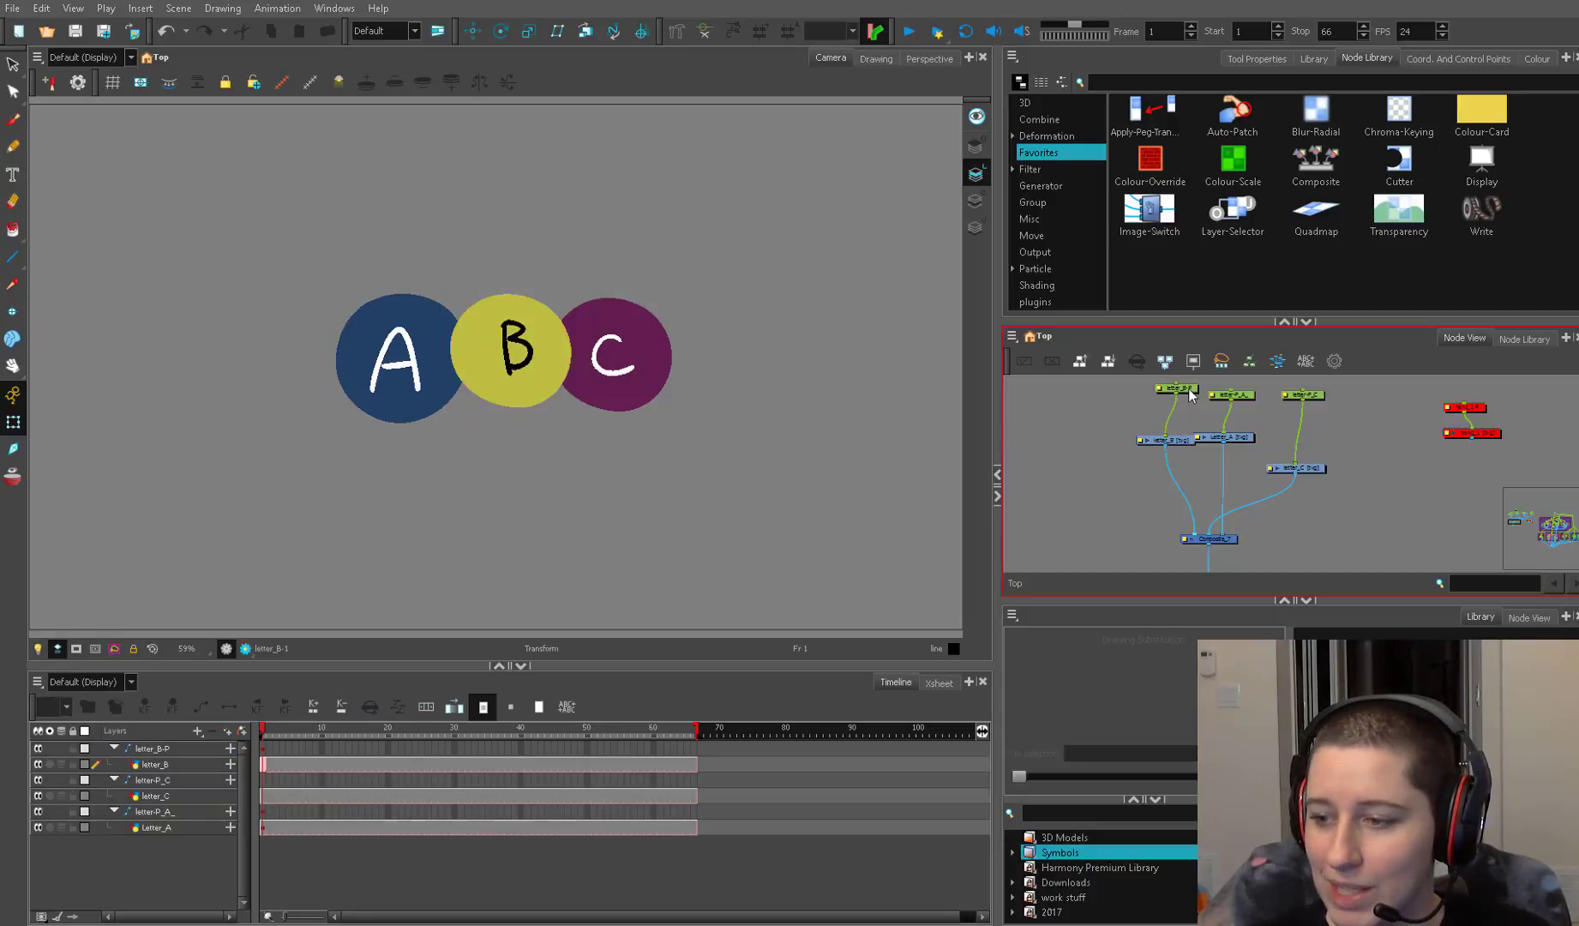
{"action": "left_click_drag", "start_coordinate": [1188, 390], "coordinate": [1174, 409]}
{"action": "left_click", "coordinate": [1360, 559]}
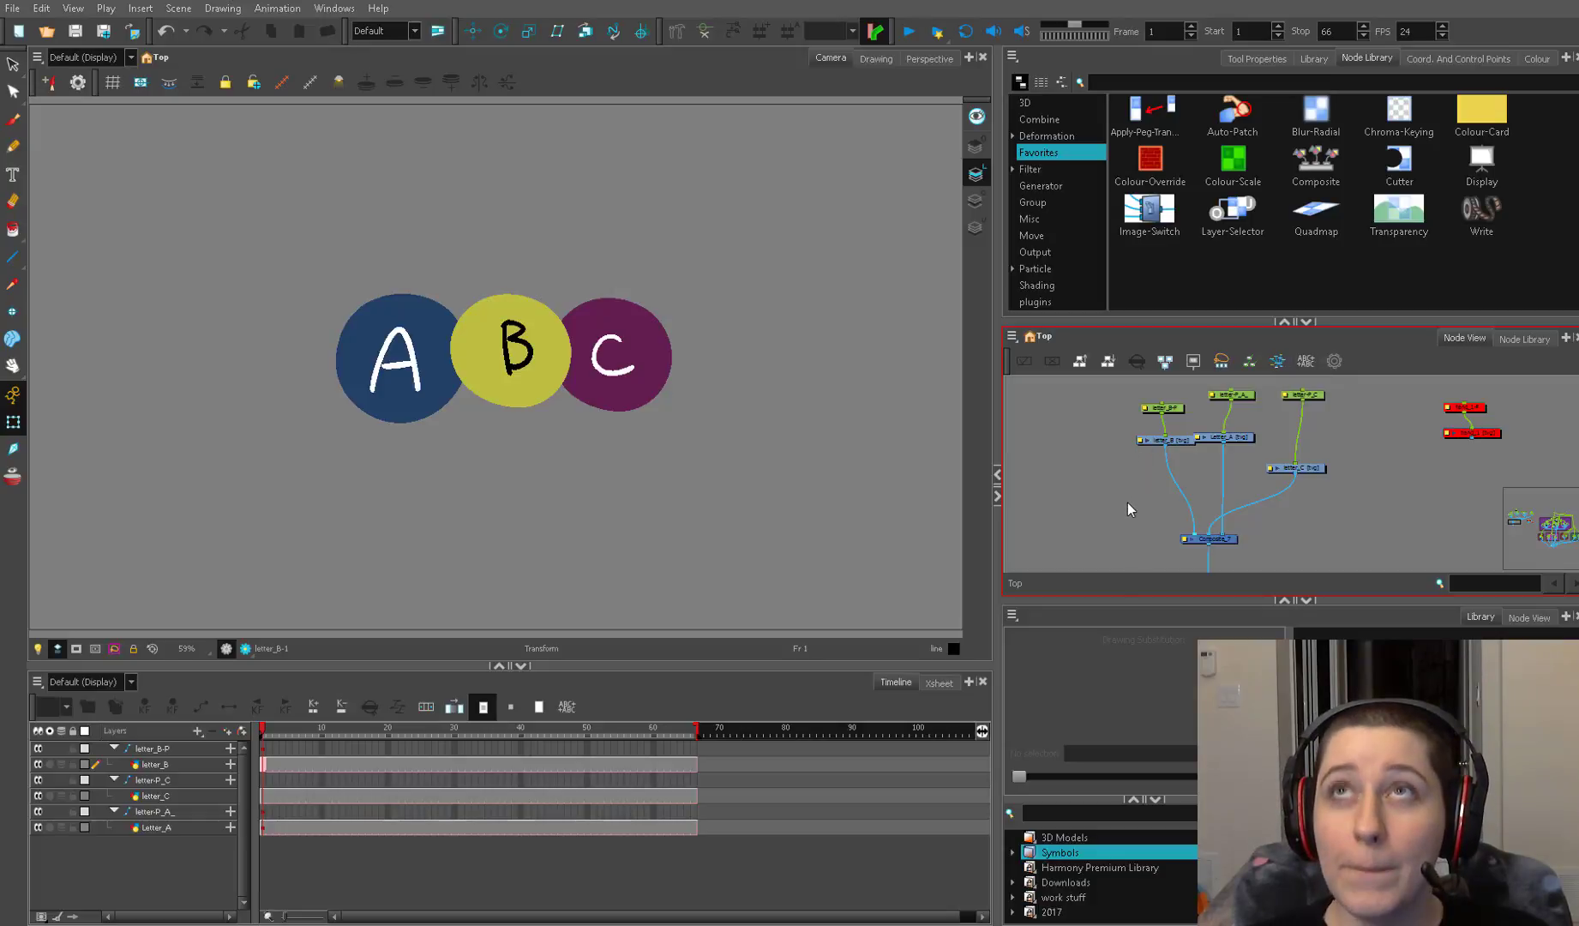
Switch to the Chrome browser and open the Toon Boom Forums thread "Find & replace script" from the search results
{"action": "key", "text": "alt+Tab"}
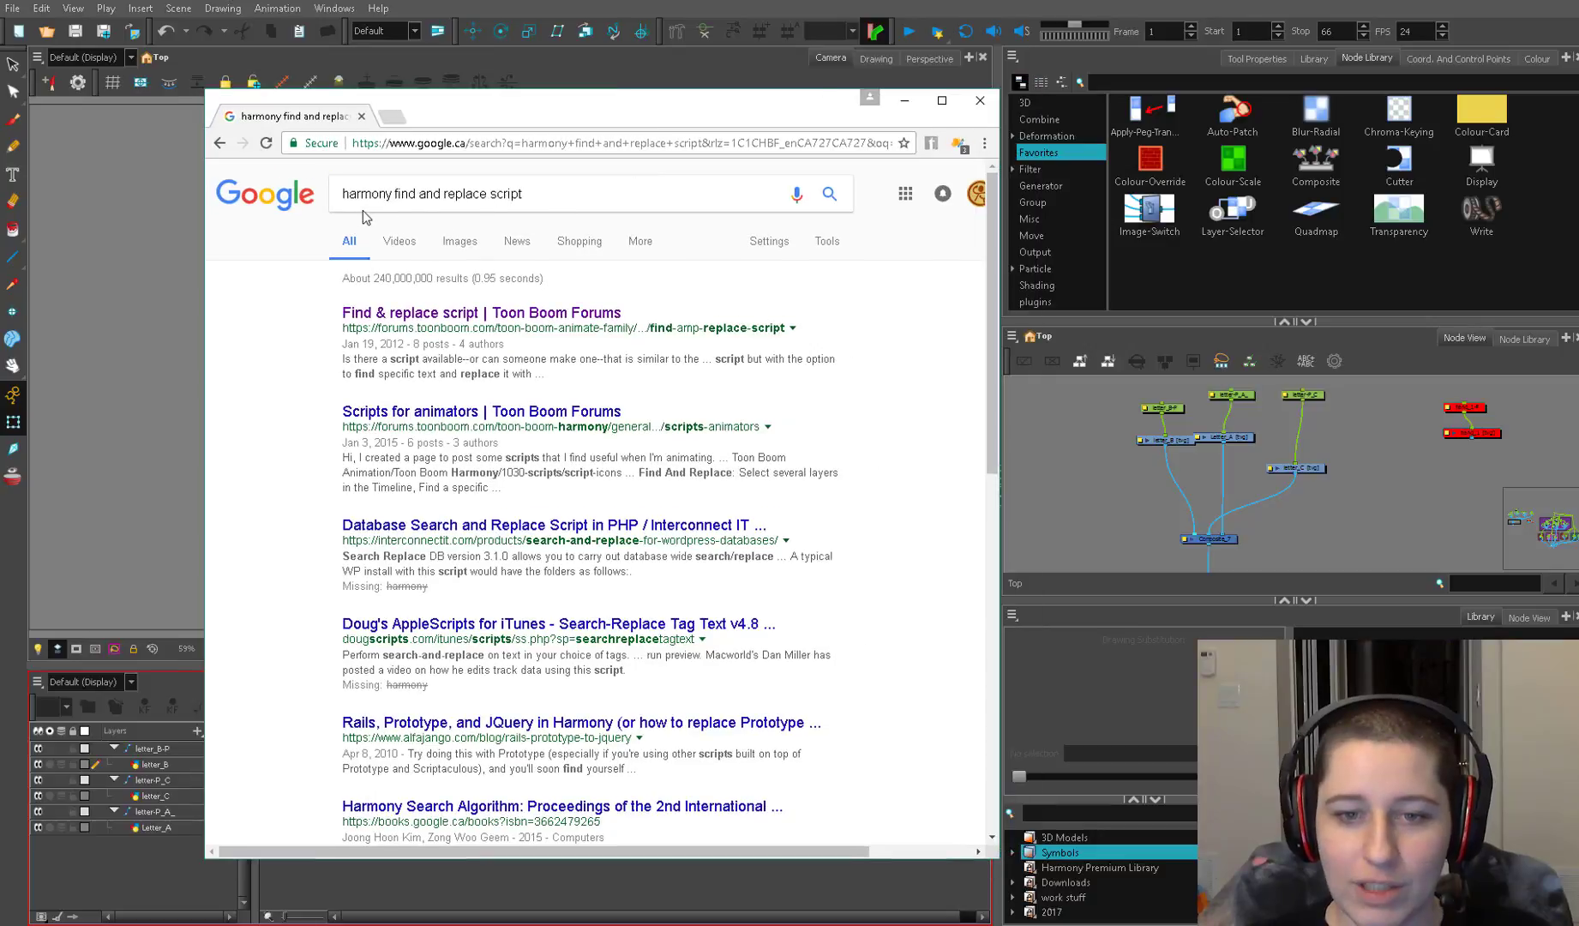
{"action": "left_click", "coordinate": [528, 196]}
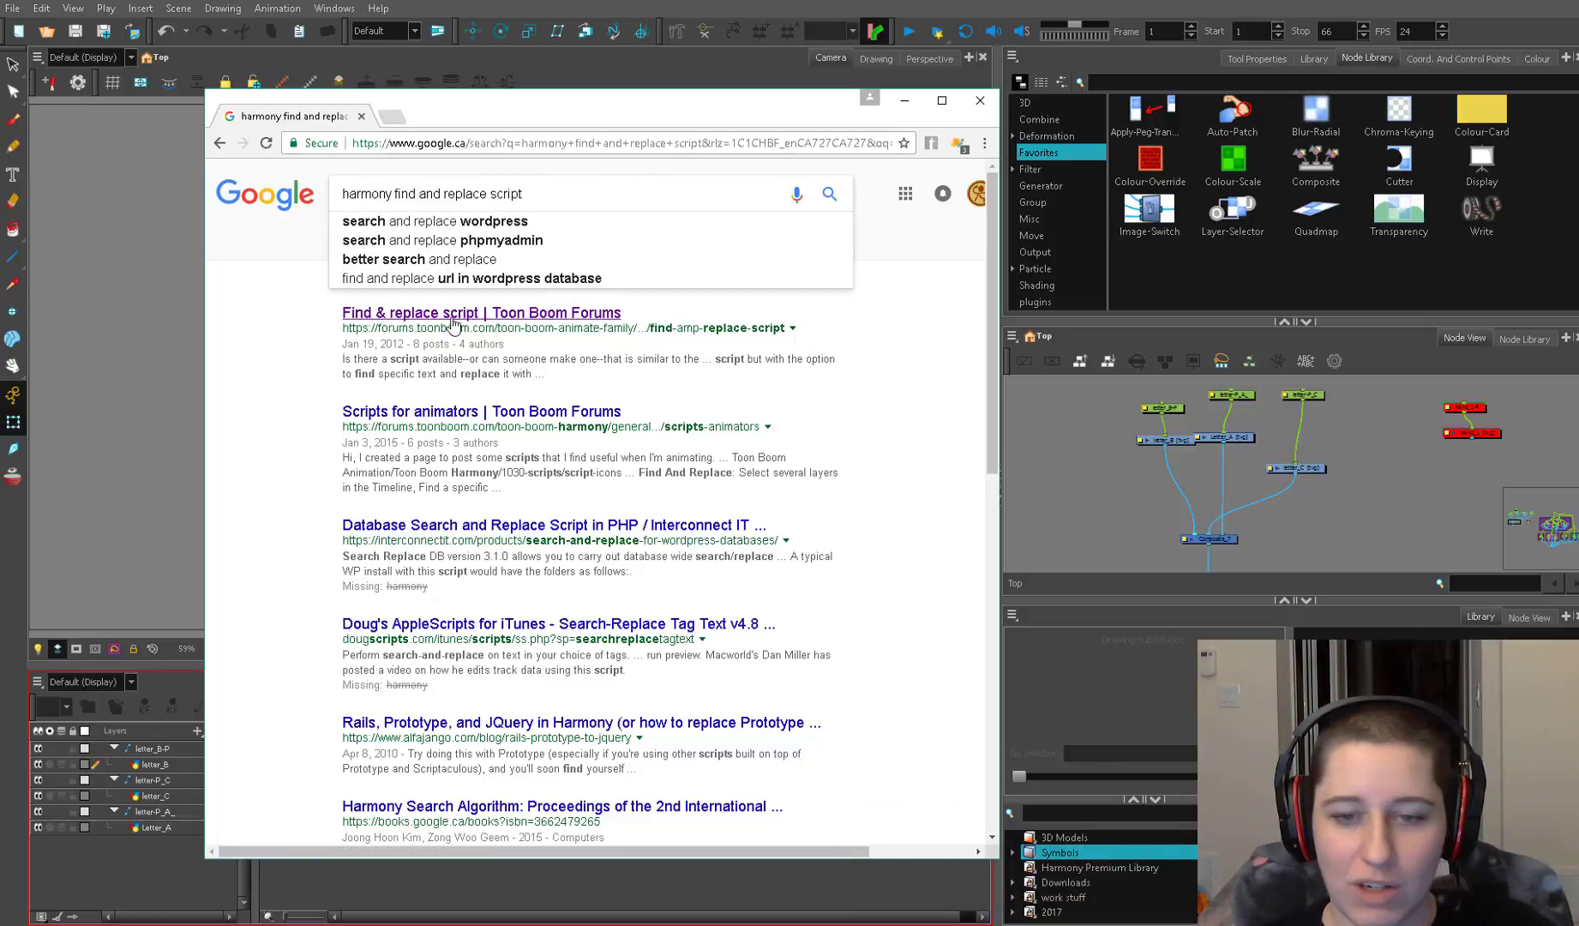
{"action": "left_click", "coordinate": [580, 322]}
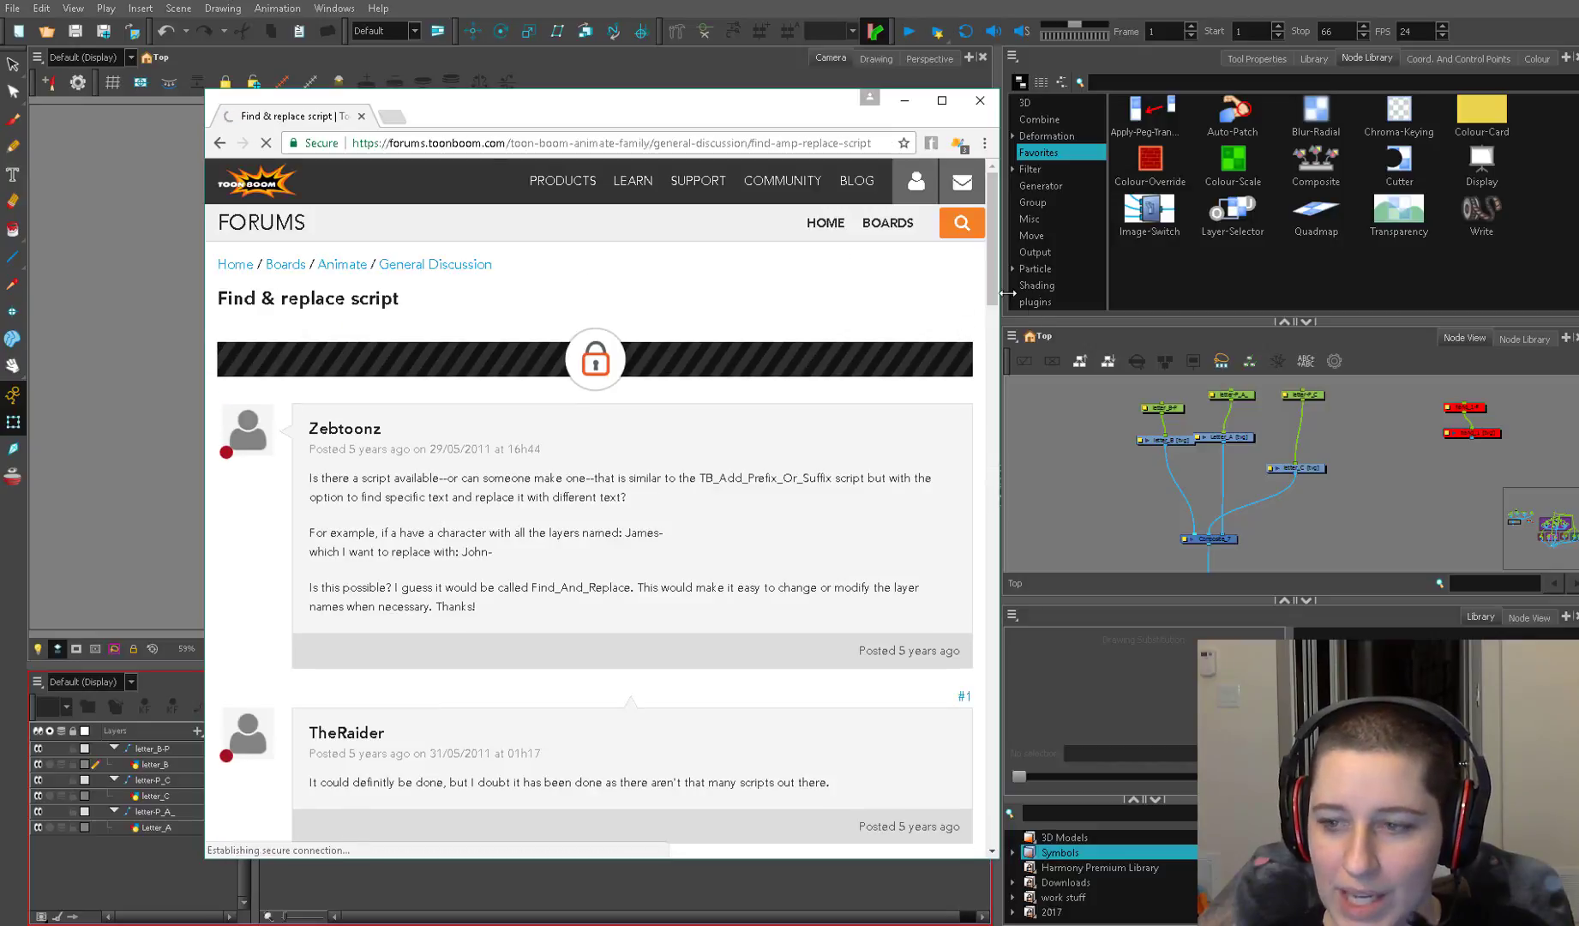
Find the post with the Find_And_Replace function in the thread and copy its complete script code
{"action": "left_click_drag", "start_coordinate": [989, 269], "coordinate": [972, 491]}
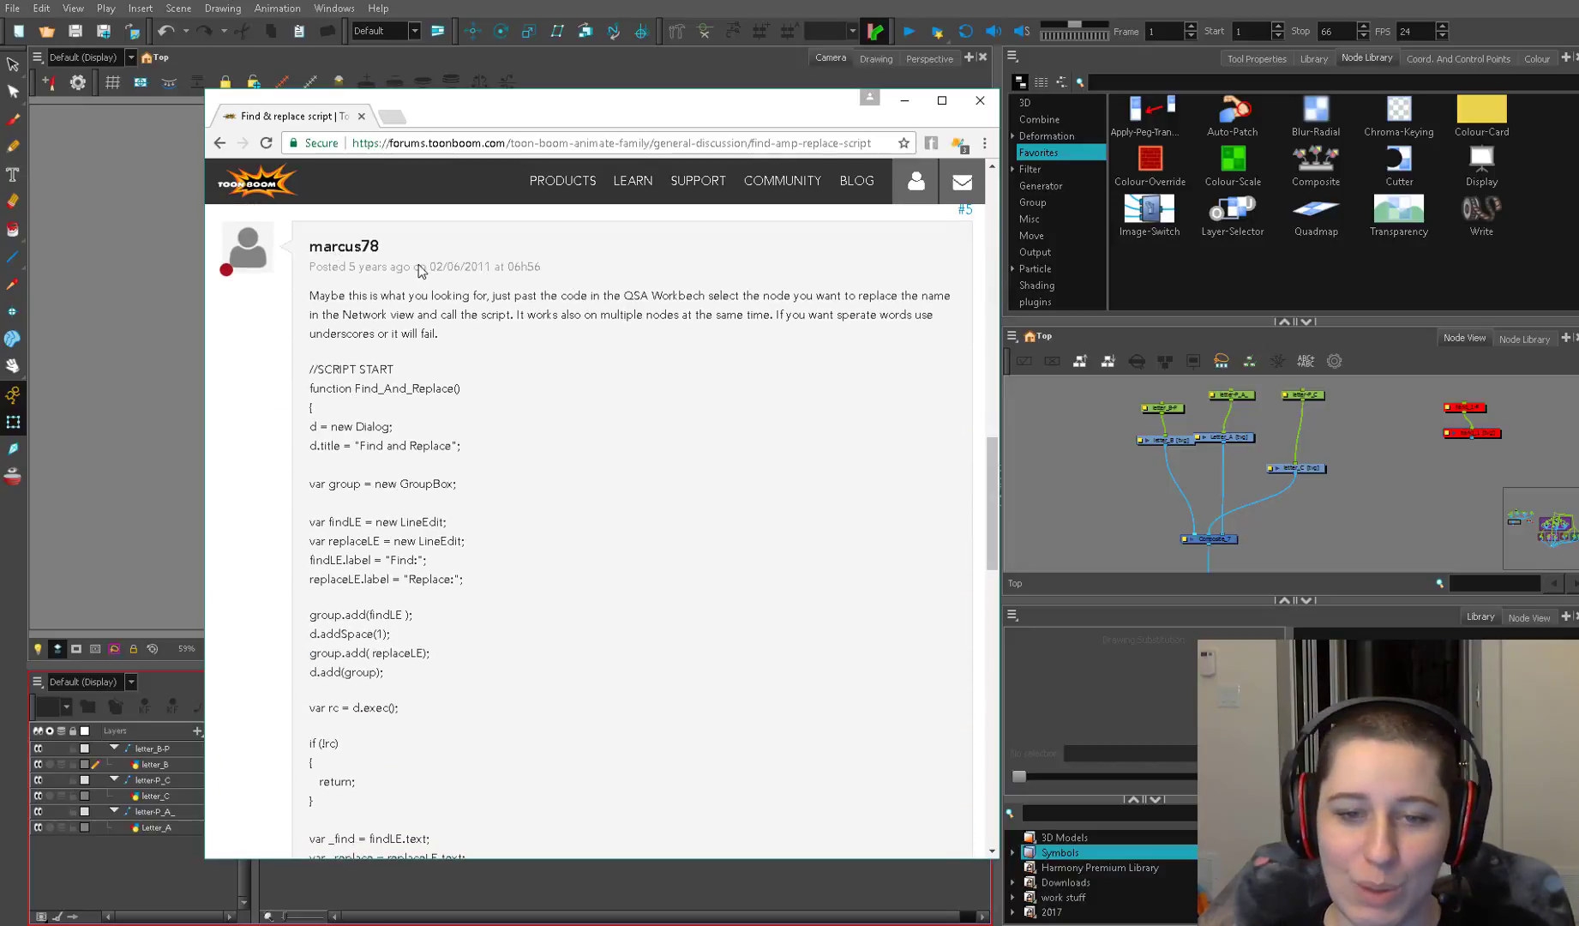
{"action": "left_click_drag", "start_coordinate": [990, 456], "coordinate": [982, 559]}
{"action": "left_click_drag", "start_coordinate": [272, 651], "coordinate": [260, 388]}
{"action": "left_click_drag", "start_coordinate": [385, 701], "coordinate": [307, 336]}
{"action": "key", "text": "ctrl+c"}
Switch back to Harmony, open the Script Editor and display the FindAndReplace.js script
{"action": "left_click", "coordinate": [1106, 382]}
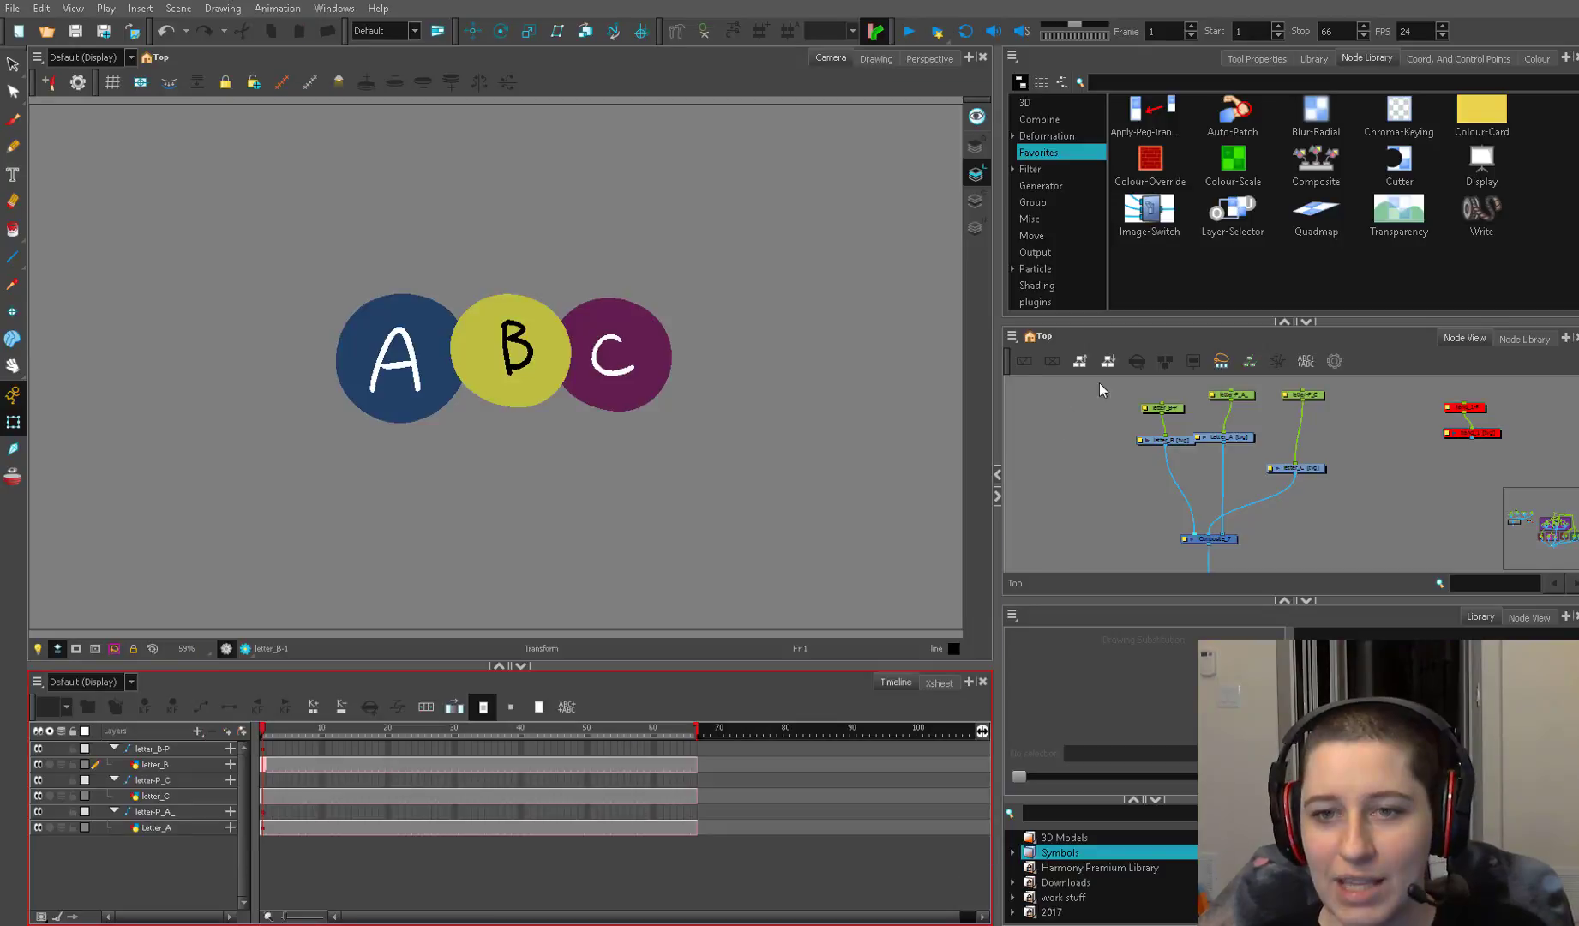
{"action": "left_click", "coordinate": [352, 117]}
{"action": "left_click", "coordinate": [334, 9]}
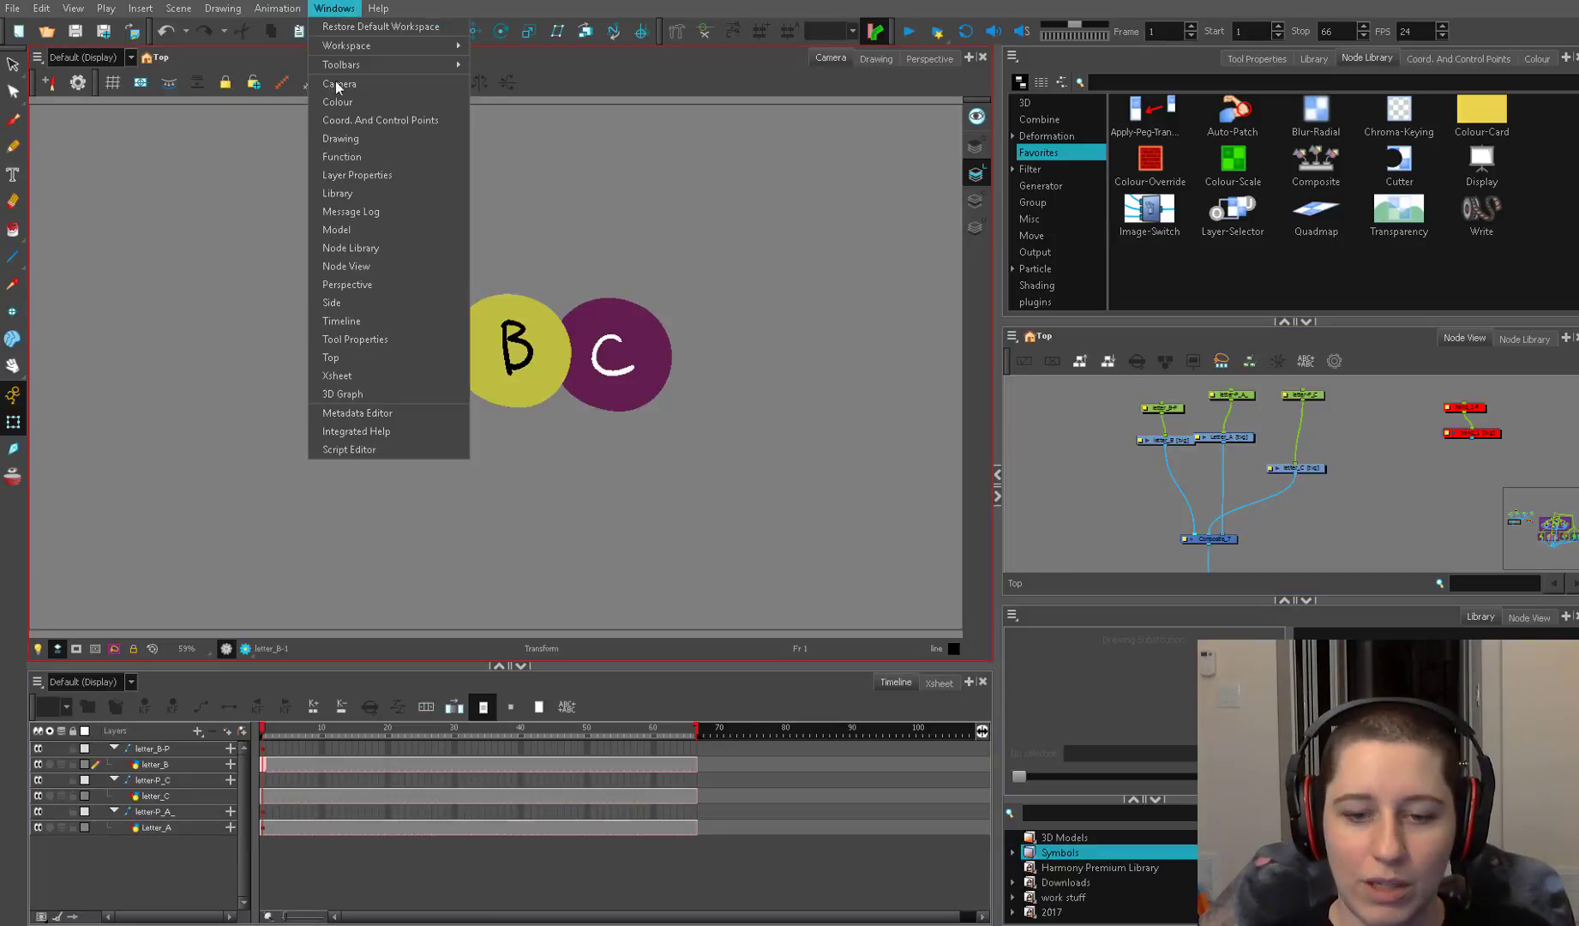
{"action": "left_click", "coordinate": [420, 453]}
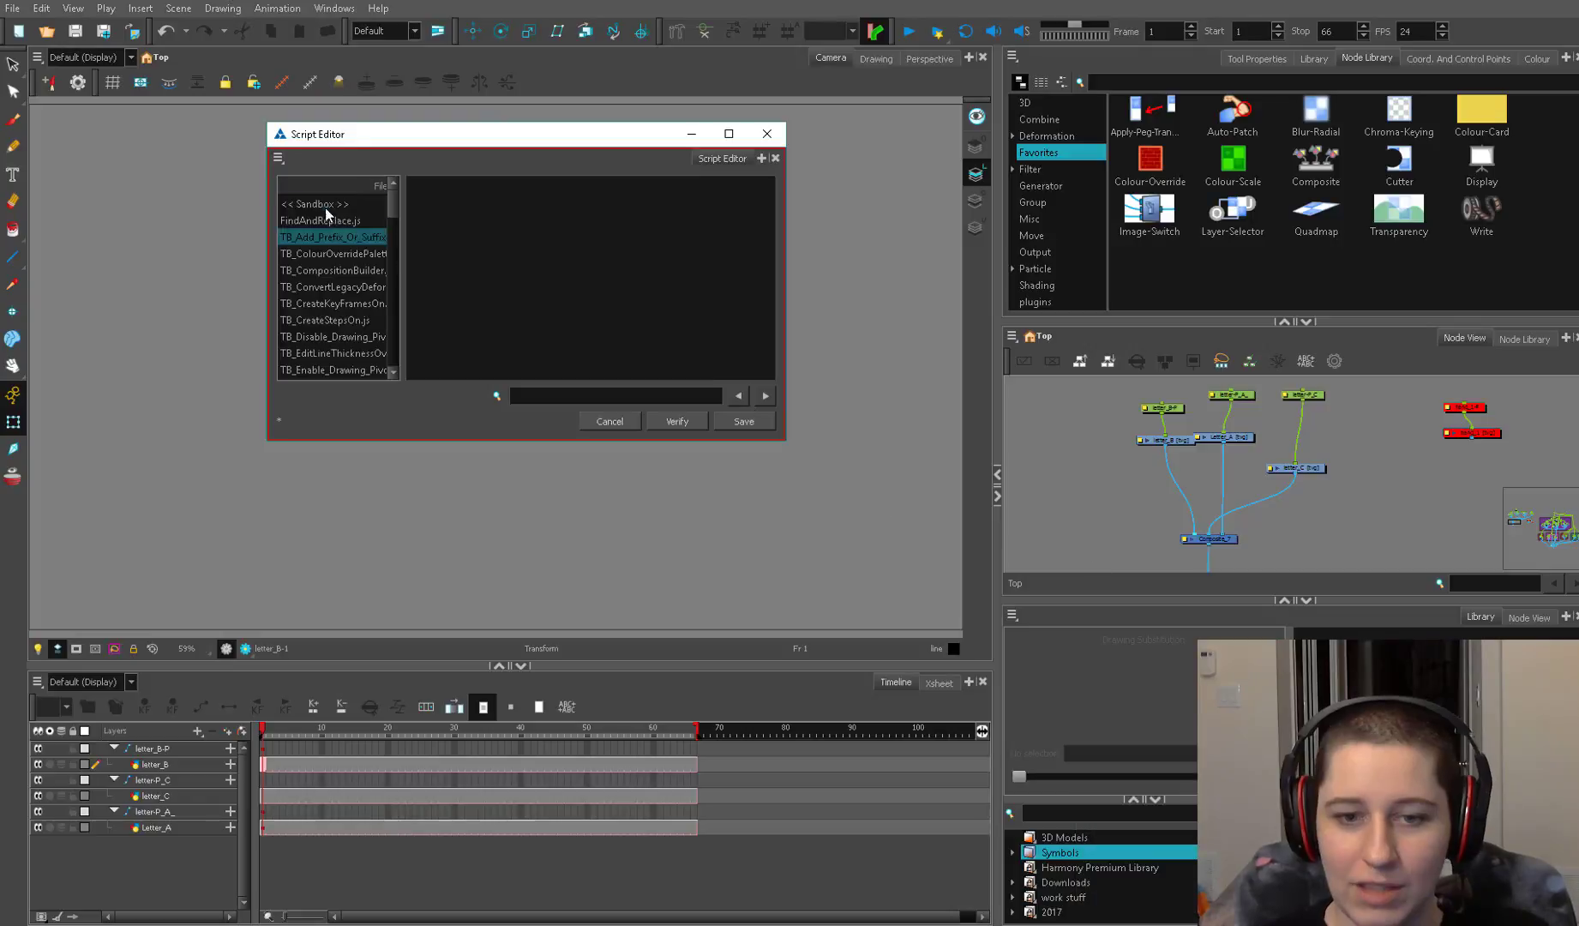
{"action": "left_click", "coordinate": [352, 221]}
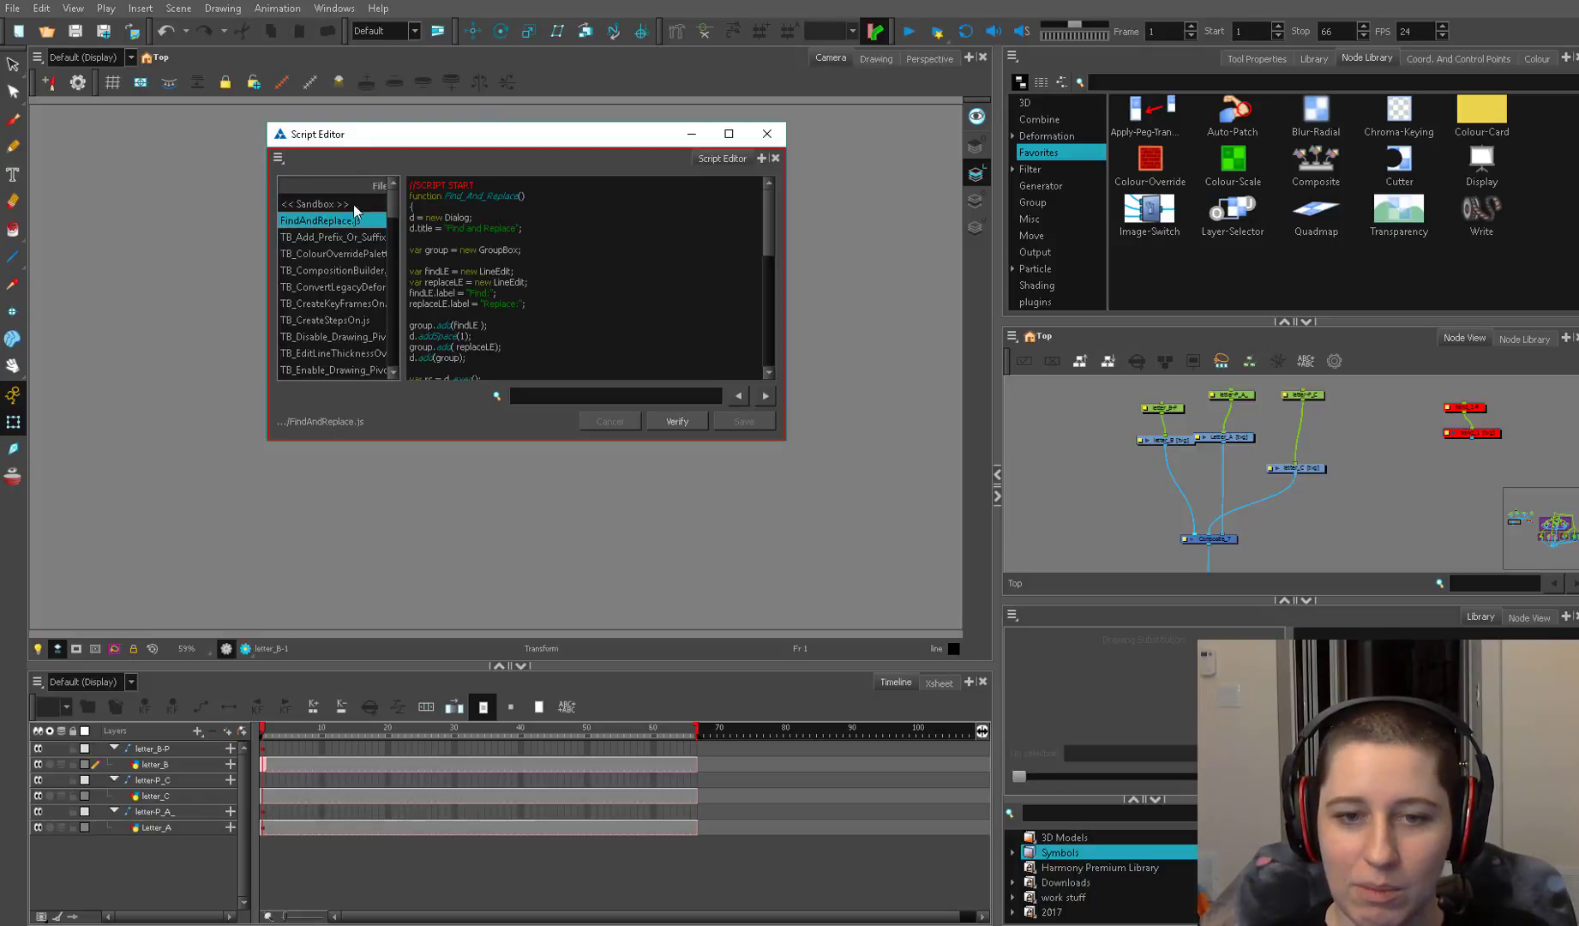
Create a new script named asdf in the Script Editor
{"action": "left_click", "coordinate": [279, 157]}
{"action": "mouse_move", "coordinate": [318, 176]}
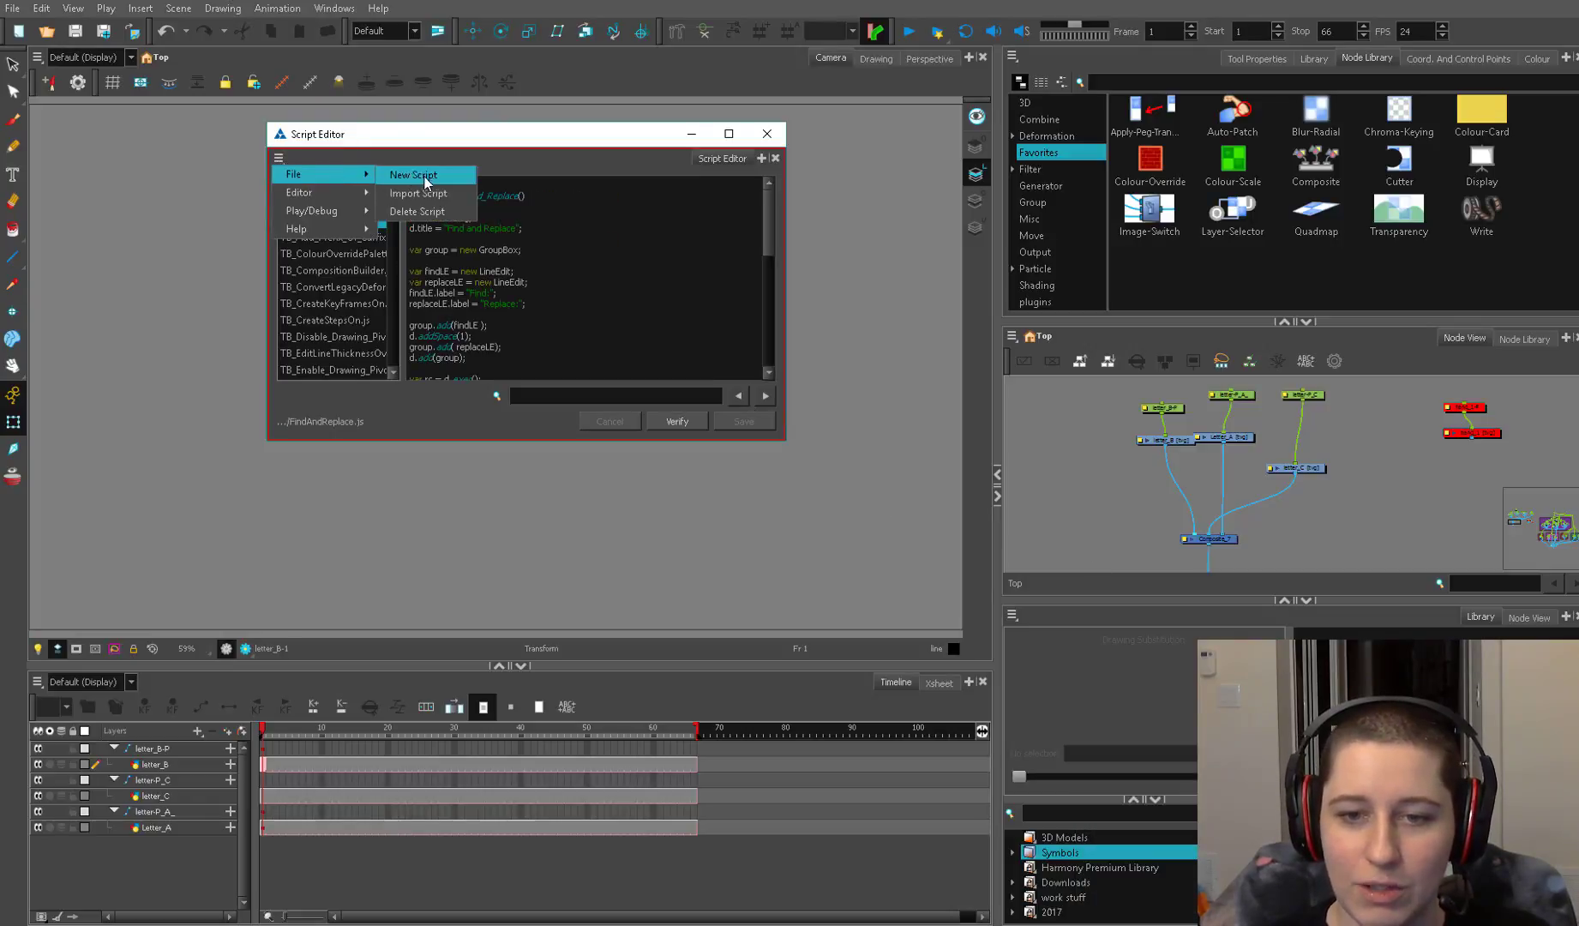
{"action": "left_click", "coordinate": [410, 174]}
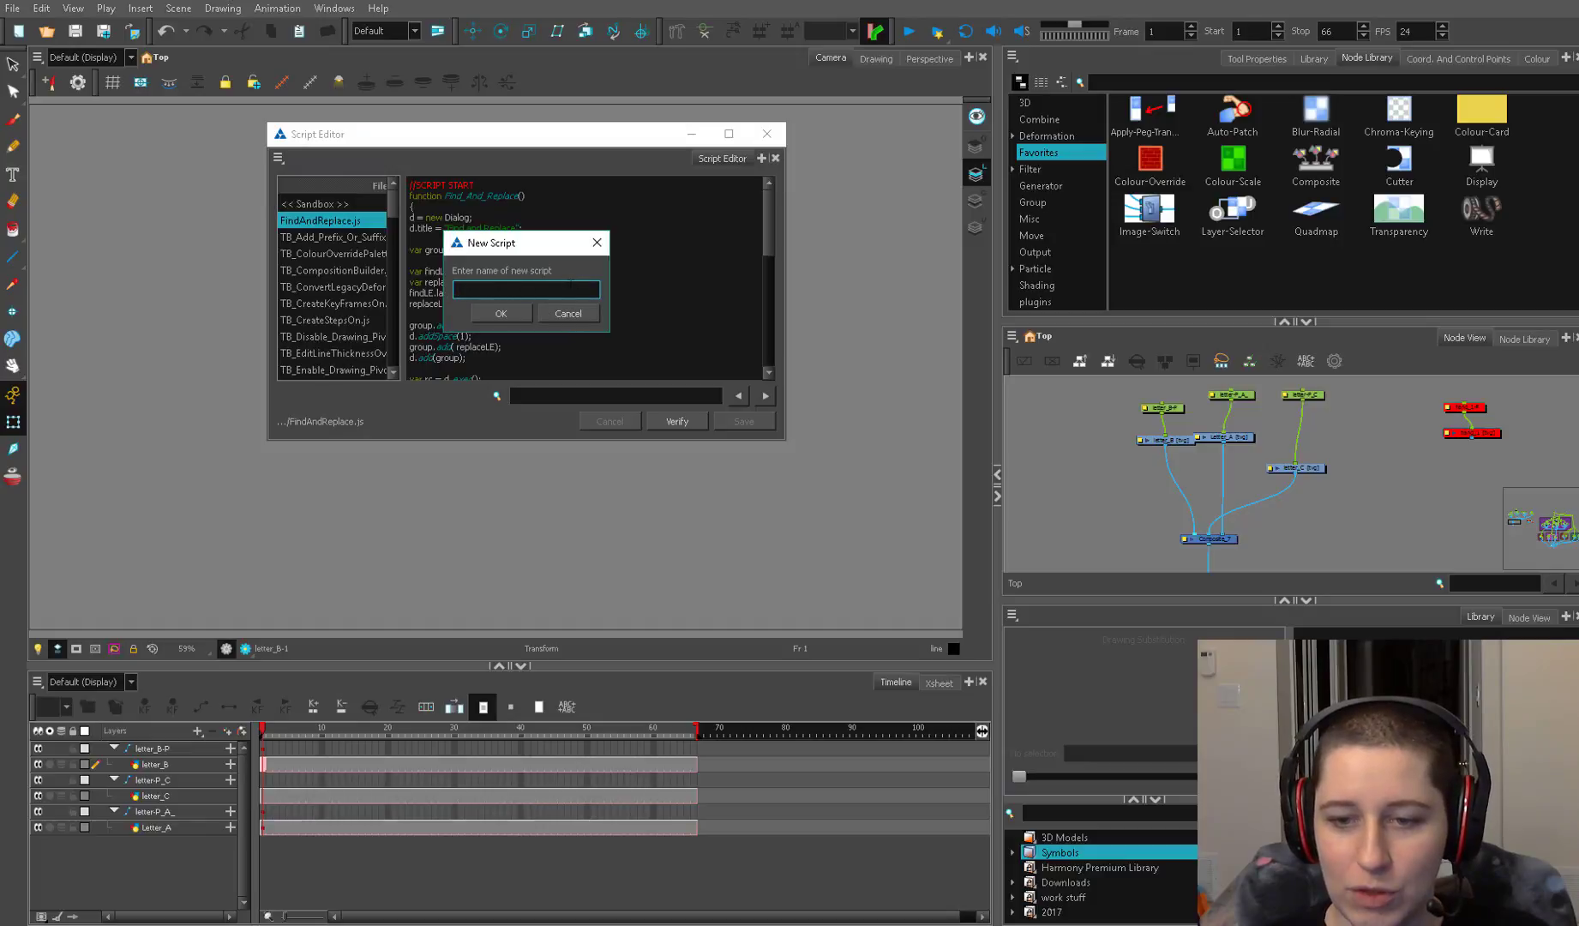
{"action": "type", "text": "asdf"}
{"action": "left_click", "coordinate": [507, 314]}
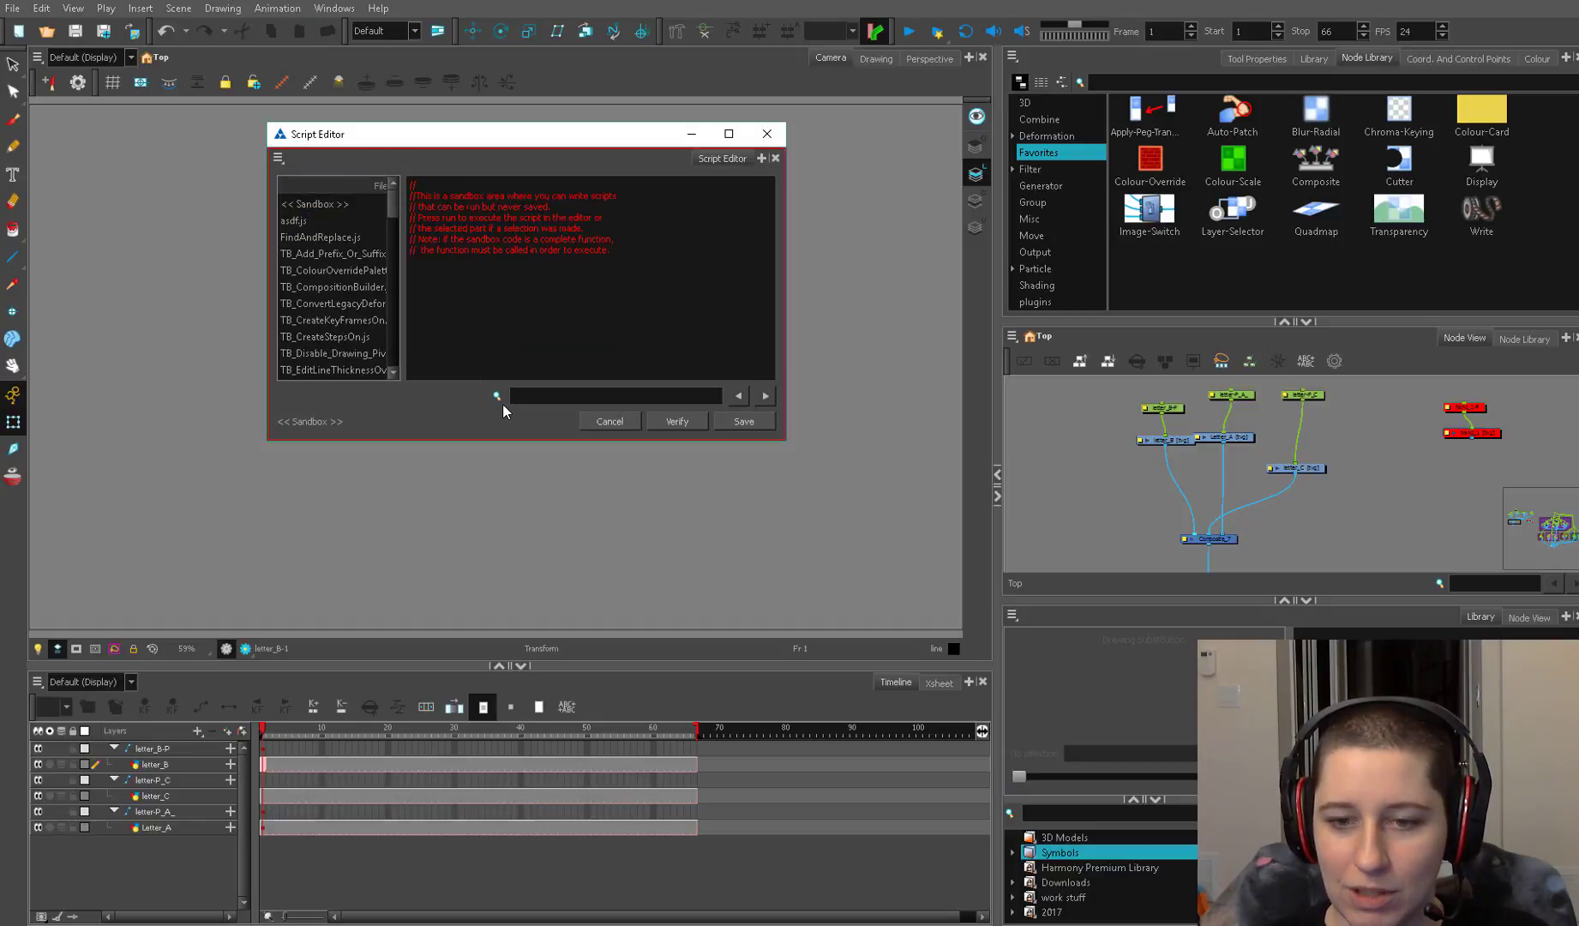
Replace the sandbox text with the copied Find_And_Replace code and close the Script Editor
{"action": "left_click", "coordinate": [585, 239]}
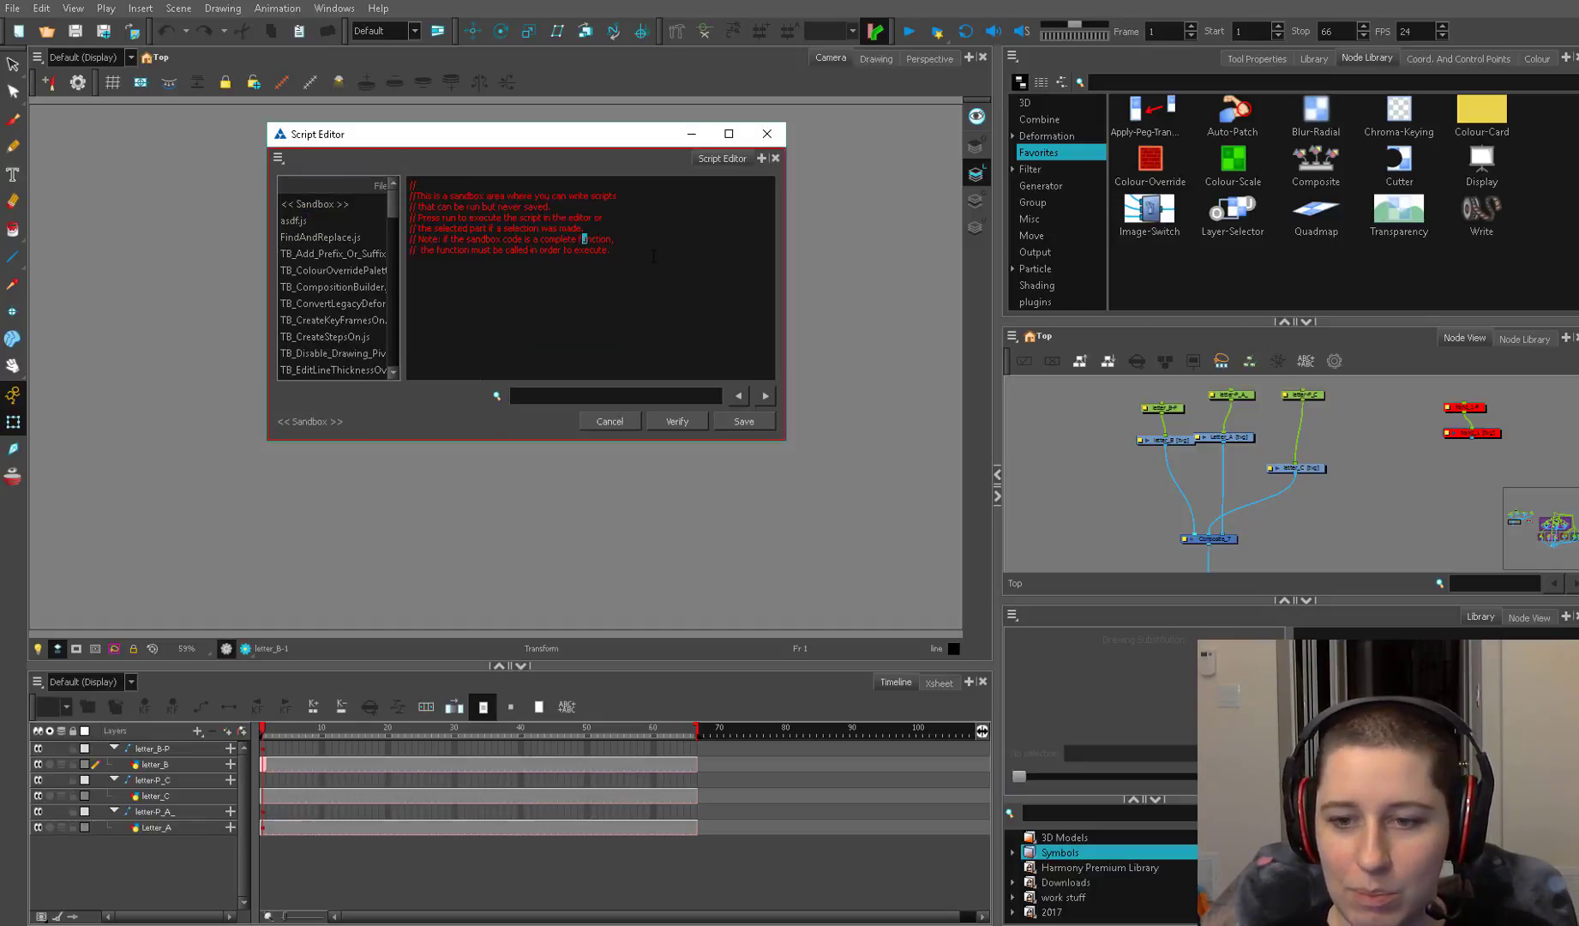
{"action": "key", "text": "ctrl+a"}
{"action": "key", "text": "ctrl+v"}
{"action": "mouse_move", "coordinate": [767, 303]}
{"action": "left_mouse_down"}
{"action": "mouse_move", "coordinate": [766, 269]}
{"action": "mouse_move", "coordinate": [765, 302]}
{"action": "left_mouse_up"}
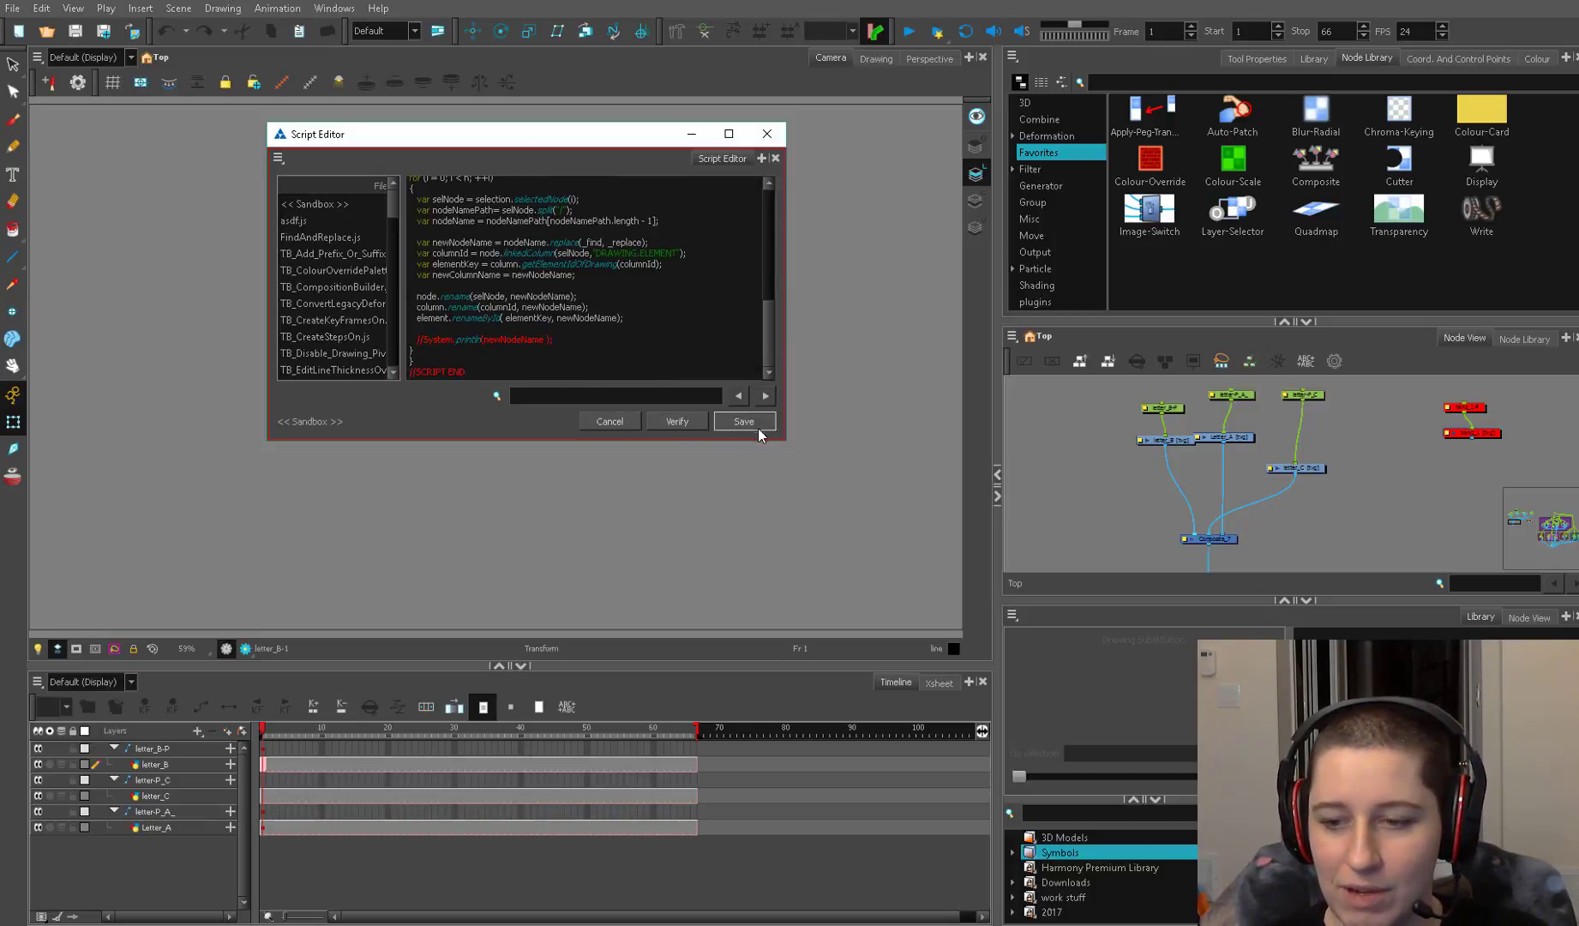
{"action": "left_click", "coordinate": [767, 139]}
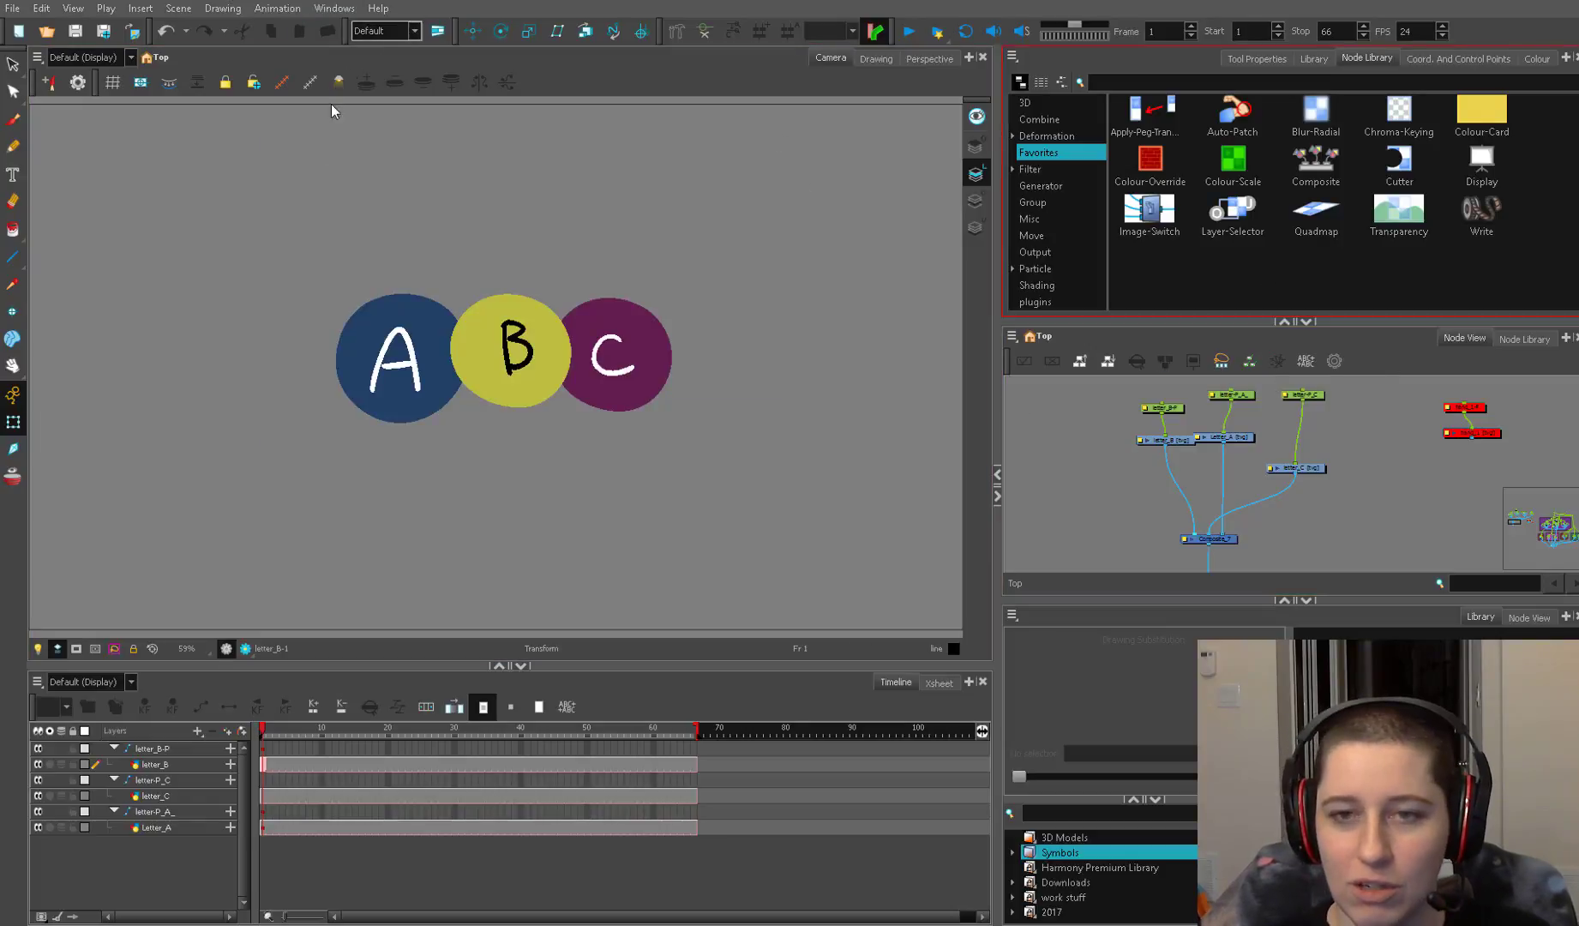
Open the Toolbar Manager for the Node View and select Find_And_Replace in FindAndReplace.js in its toolbar list
{"action": "right_click", "coordinate": [1359, 357]}
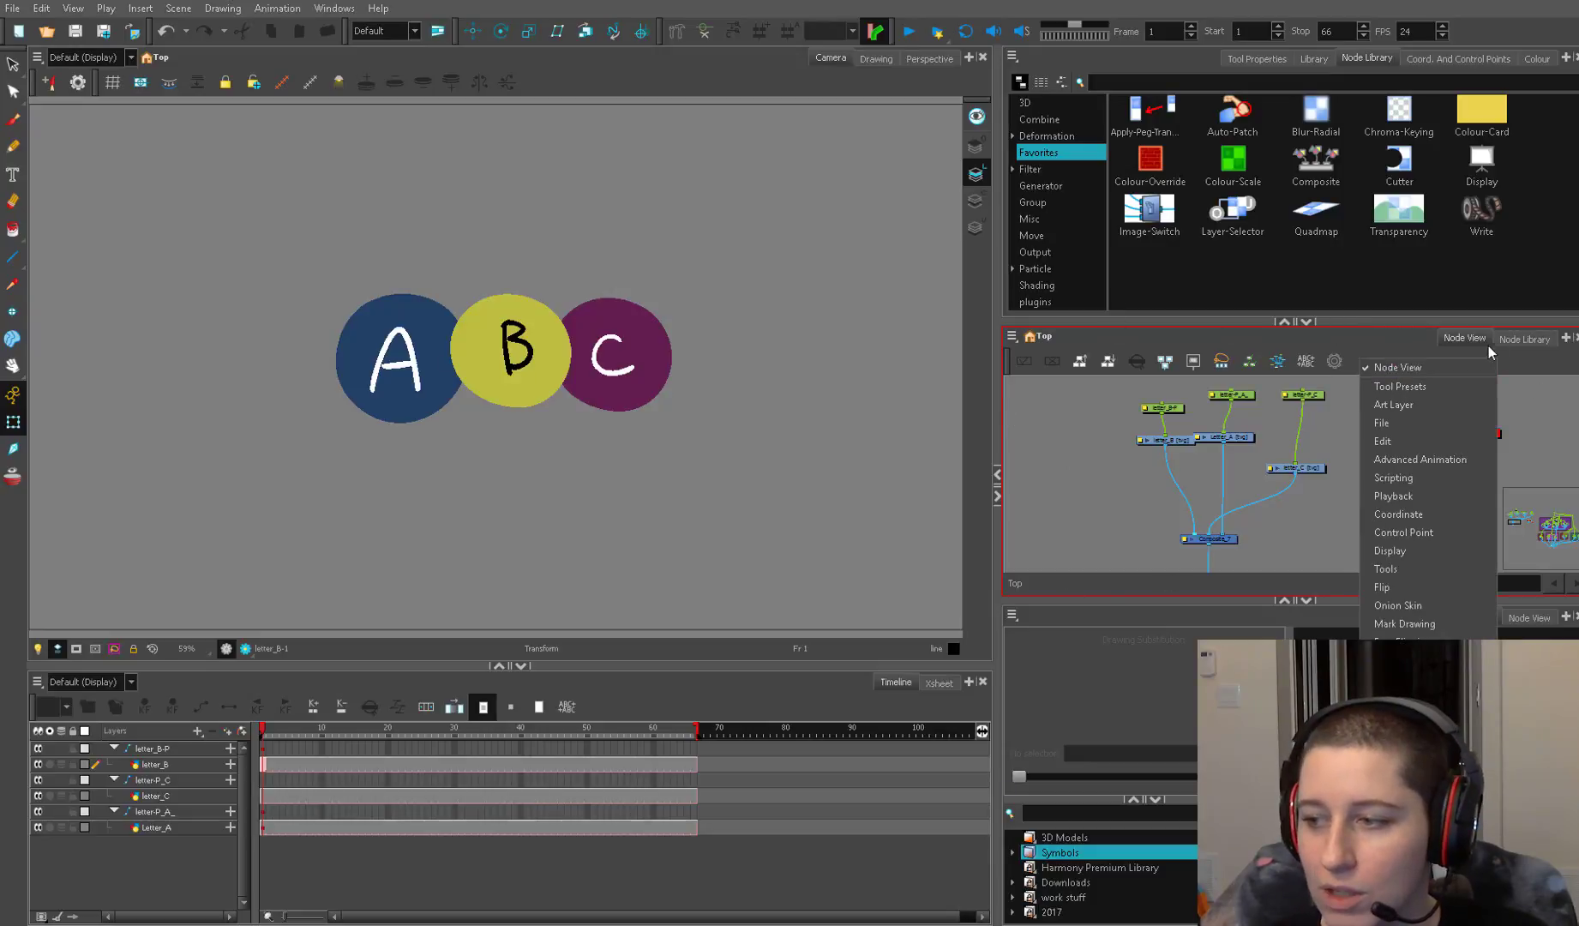
{"action": "left_click", "coordinate": [1406, 728]}
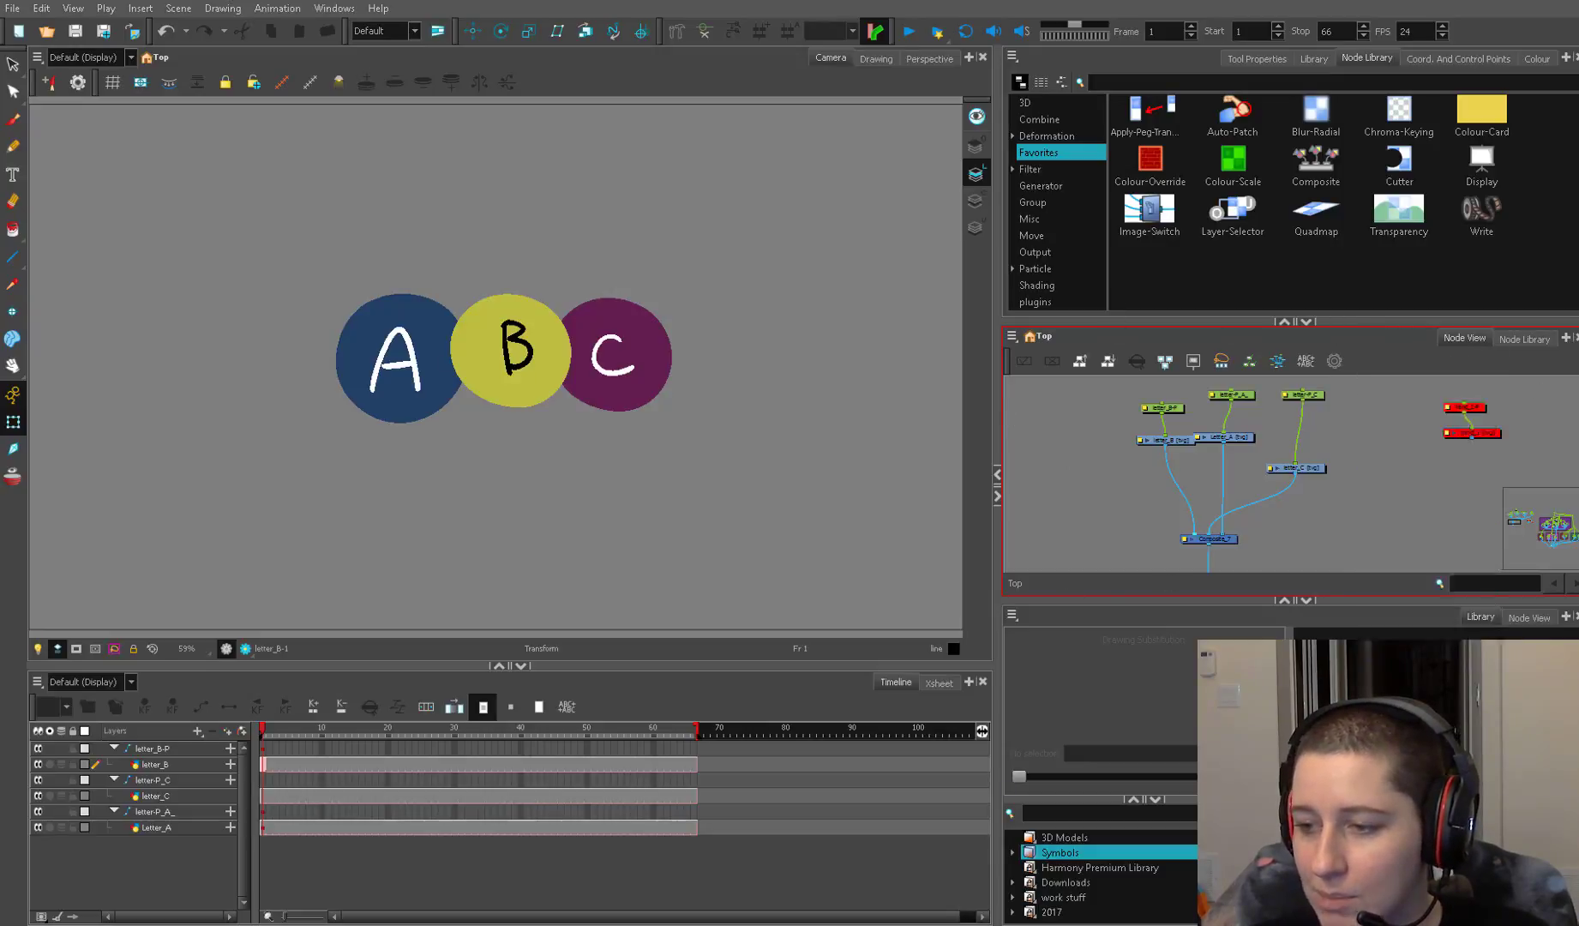
{"action": "left_click_drag", "start_coordinate": [769, 368], "coordinate": [785, 501]}
{"action": "left_click_drag", "start_coordinate": [1028, 493], "coordinate": [1027, 542]}
{"action": "left_click", "coordinate": [867, 535]}
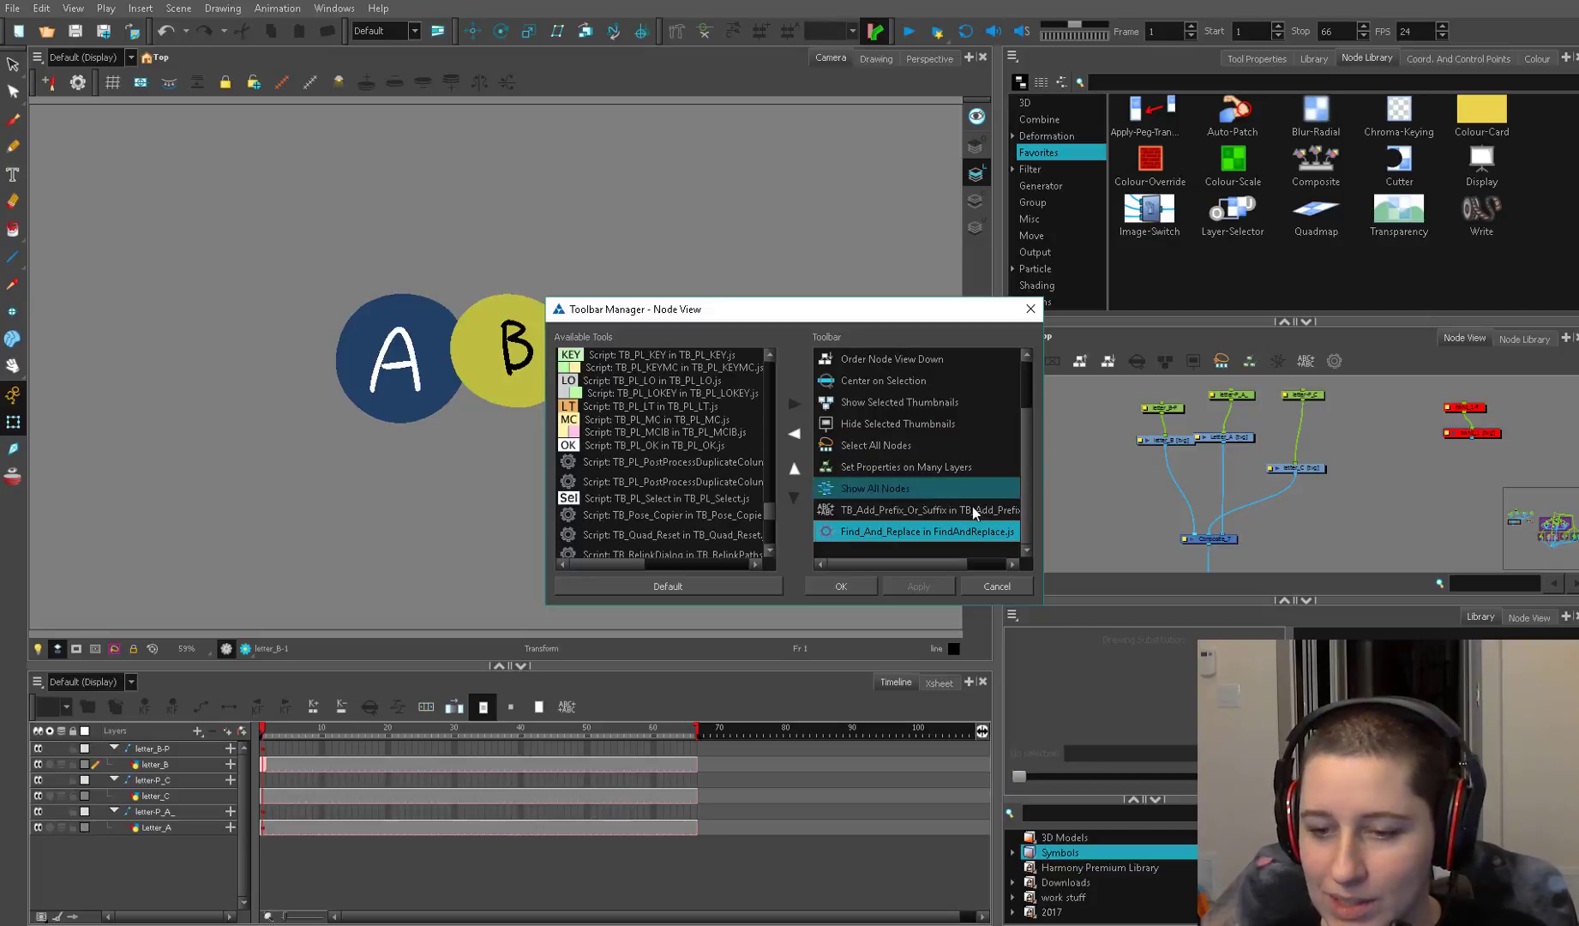
Enlarge the Toolbar Manager and look through the available script tools
{"action": "left_click_drag", "start_coordinate": [1041, 604], "coordinate": [1253, 683]}
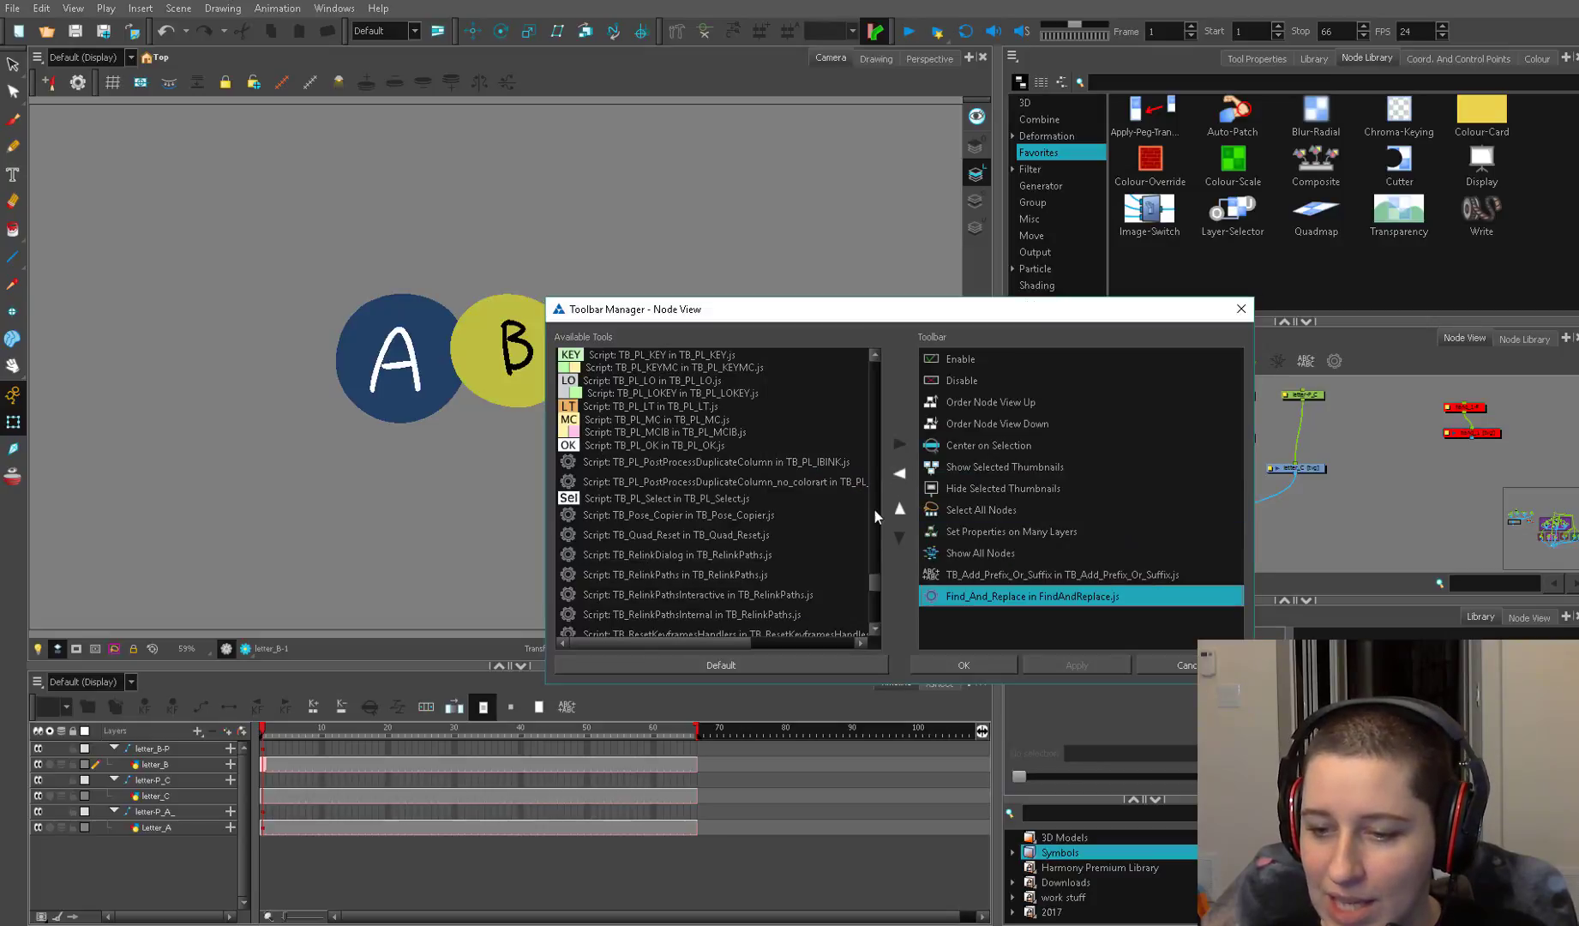
{"action": "left_click_drag", "start_coordinate": [874, 581], "coordinate": [873, 404]}
{"action": "scroll", "coordinate": [872, 401], "scroll_direction": "up", "scroll_amount": 2}
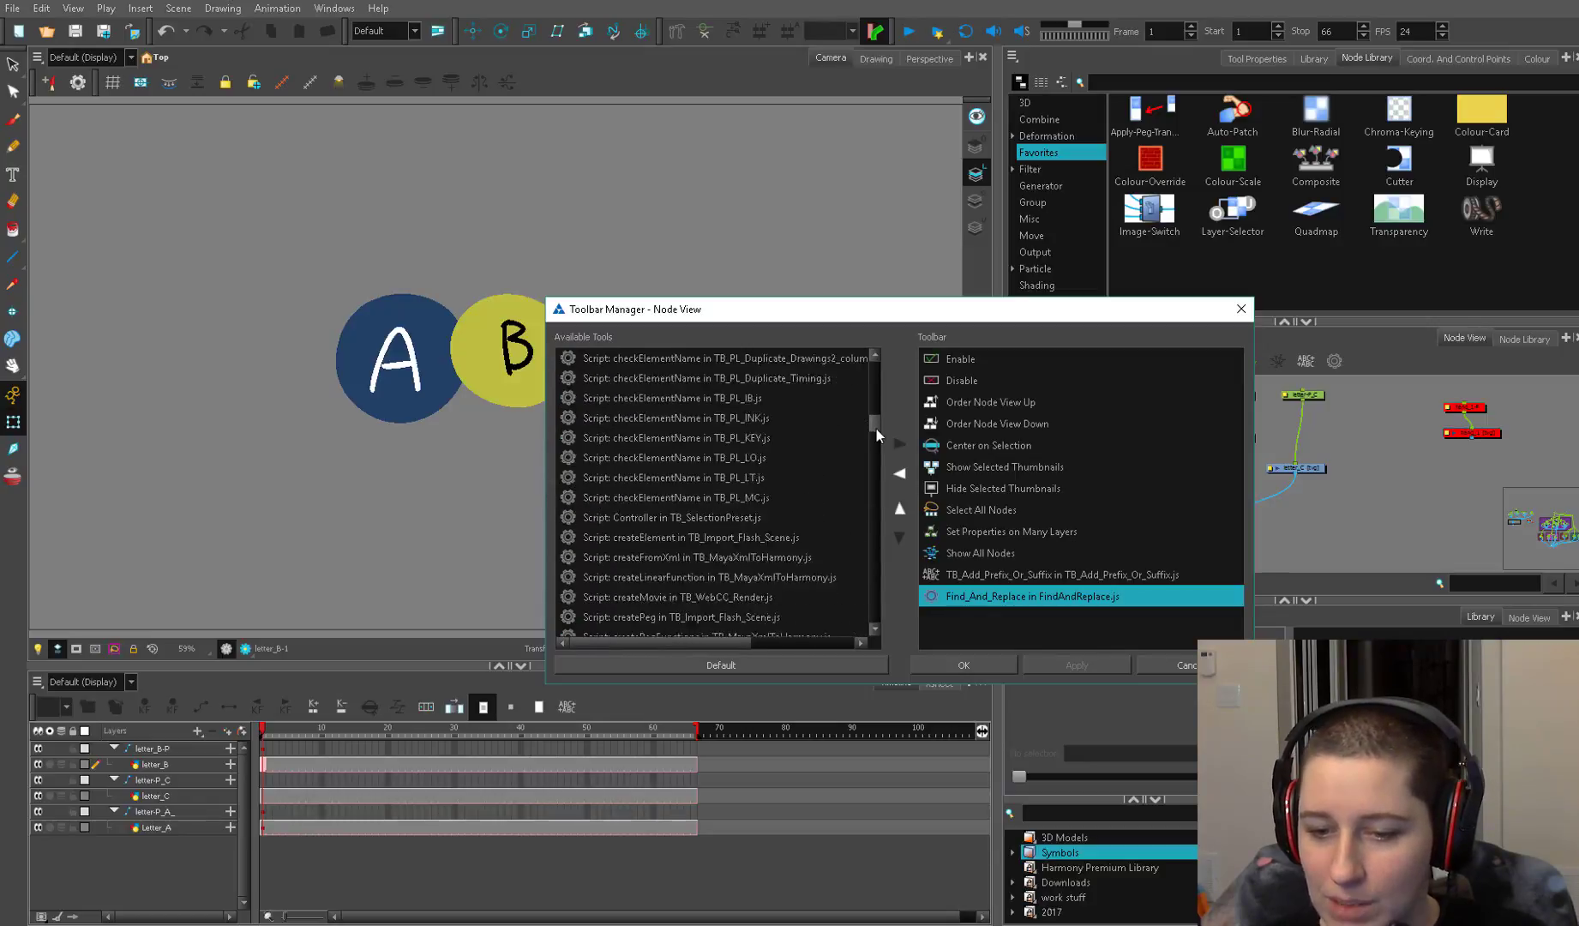
{"action": "left_click_drag", "start_coordinate": [876, 429], "coordinate": [876, 454]}
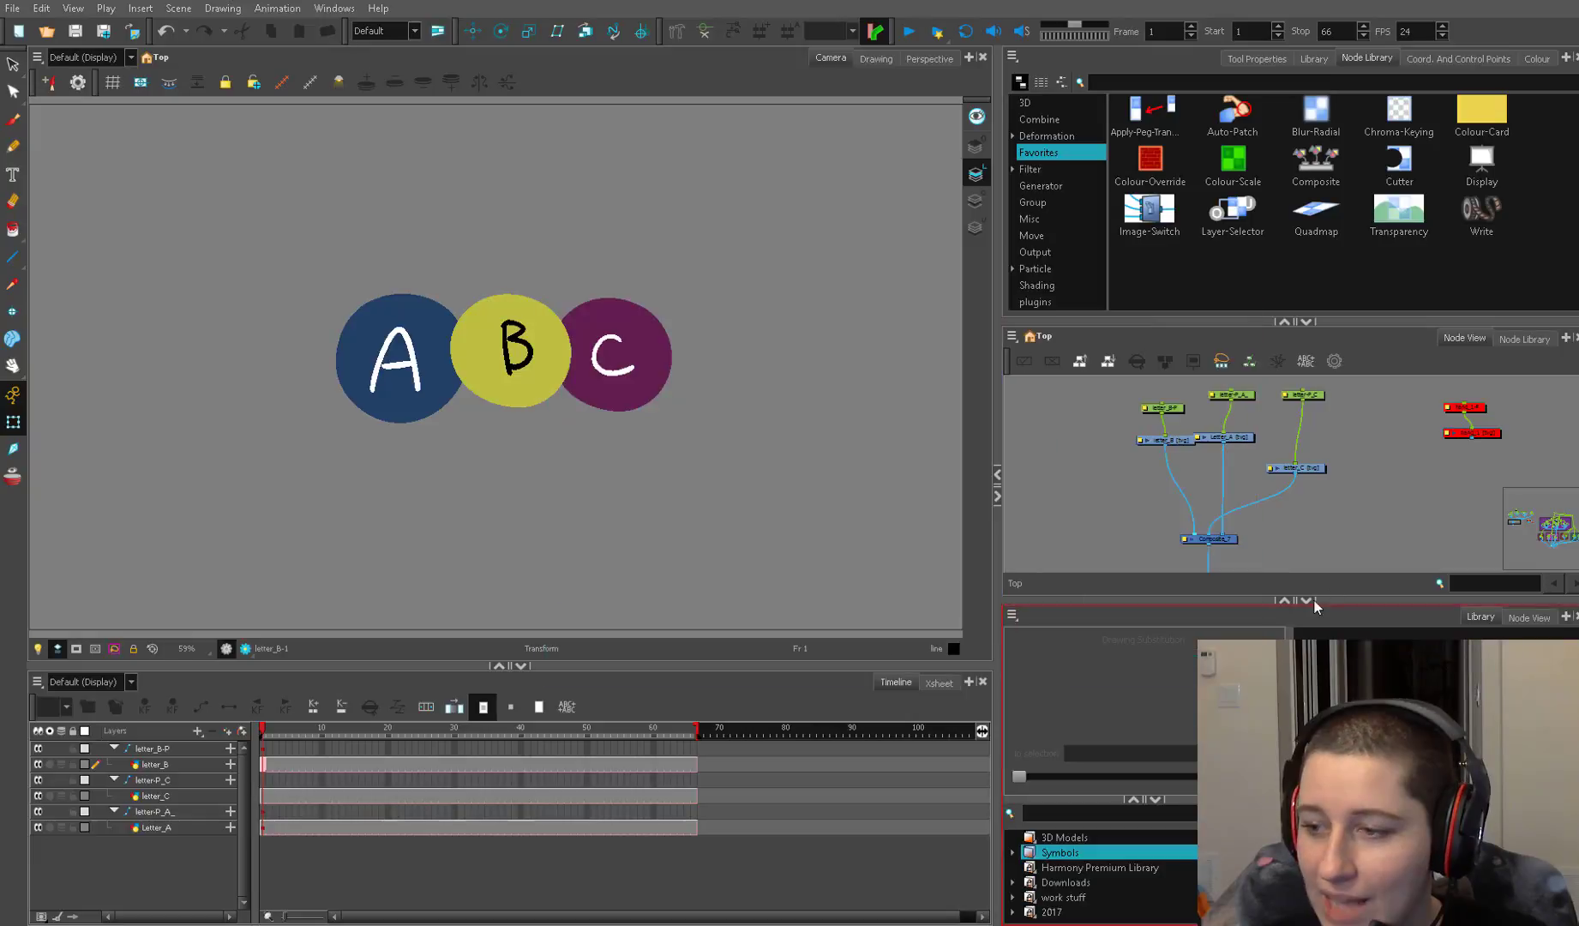
{"action": "left_click", "coordinate": [1322, 531]}
{"action": "left_click", "coordinate": [1241, 624]}
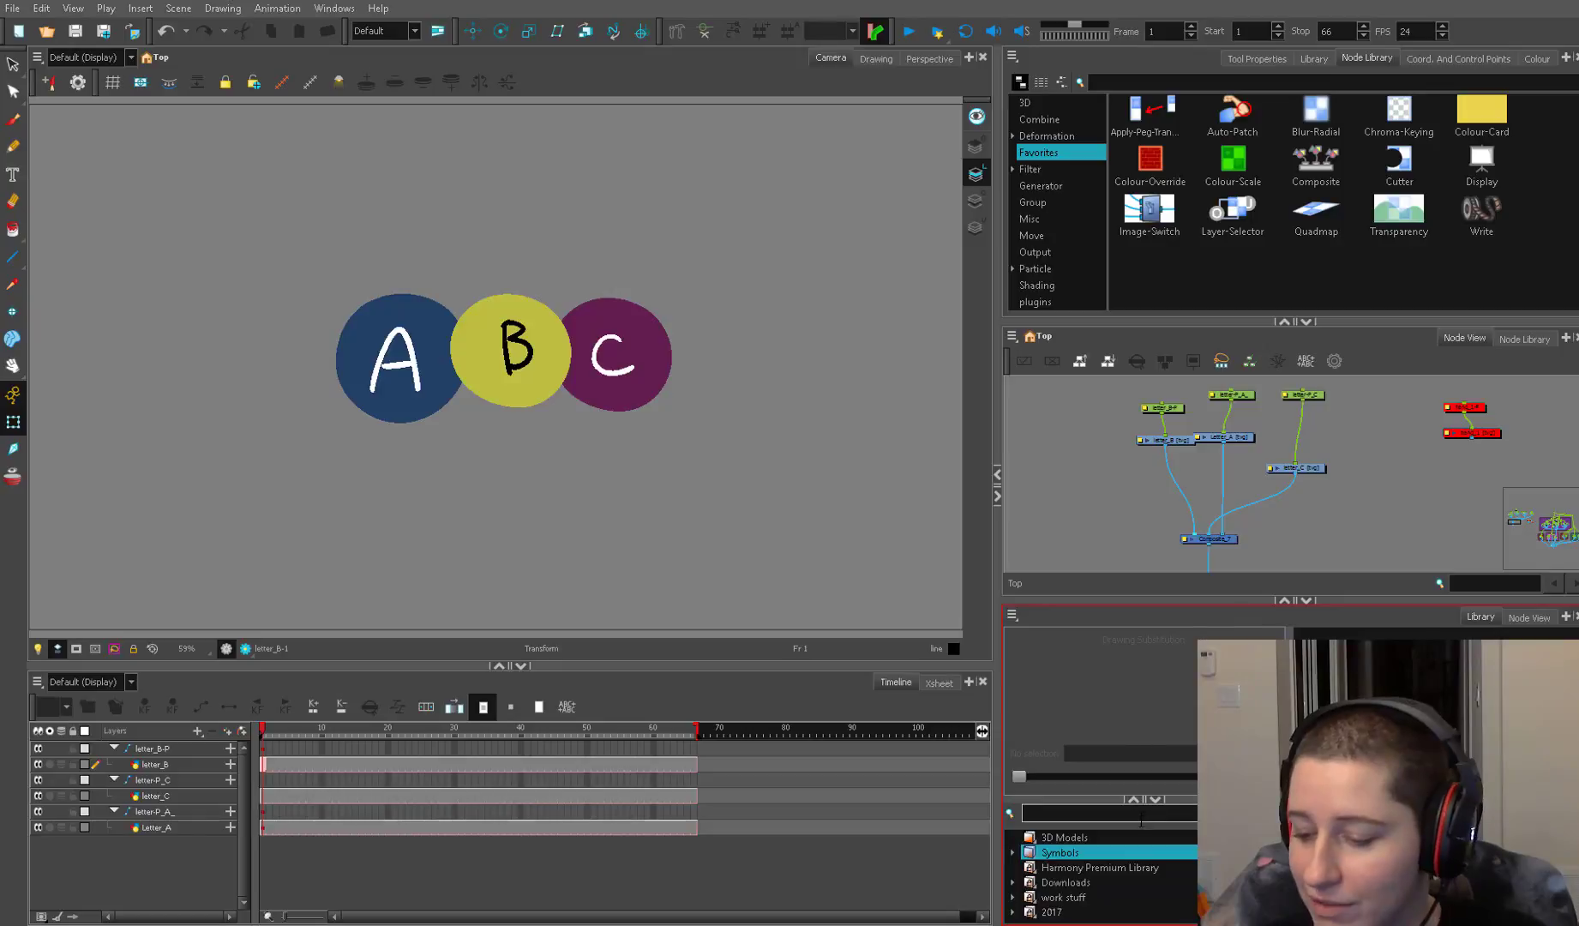
{"action": "left_click", "coordinate": [1314, 565]}
{"action": "left_click", "coordinate": [656, 828]}
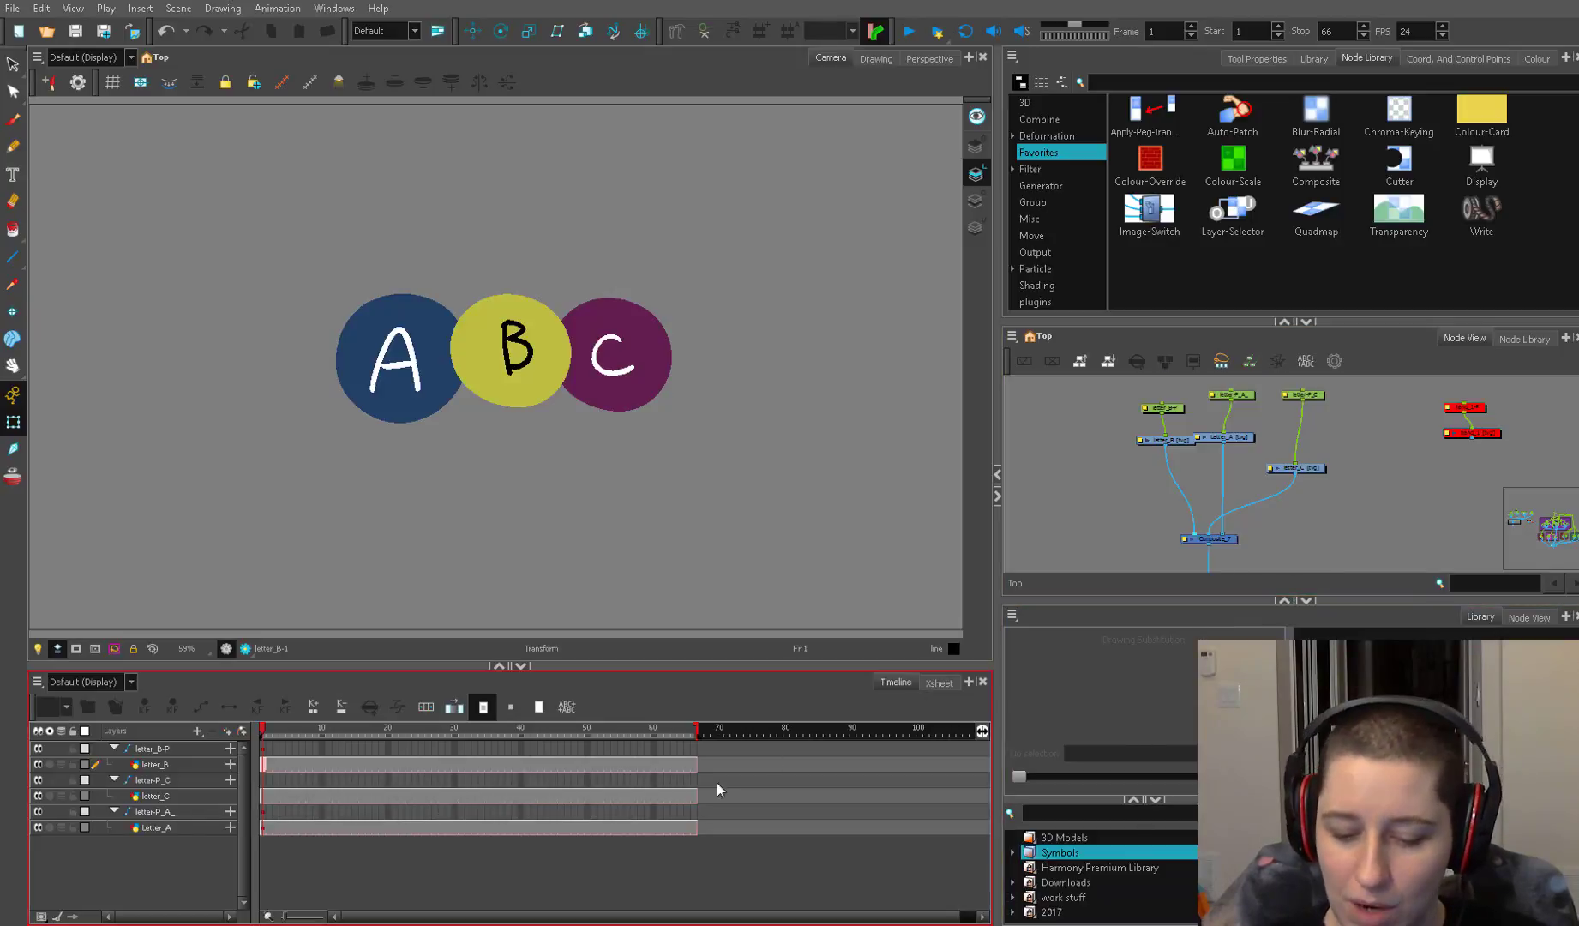
Switch to the browser to view the forum post with the Find_And_Replace script again, and return to Harmony
{"action": "key", "text": "alt+Tab"}
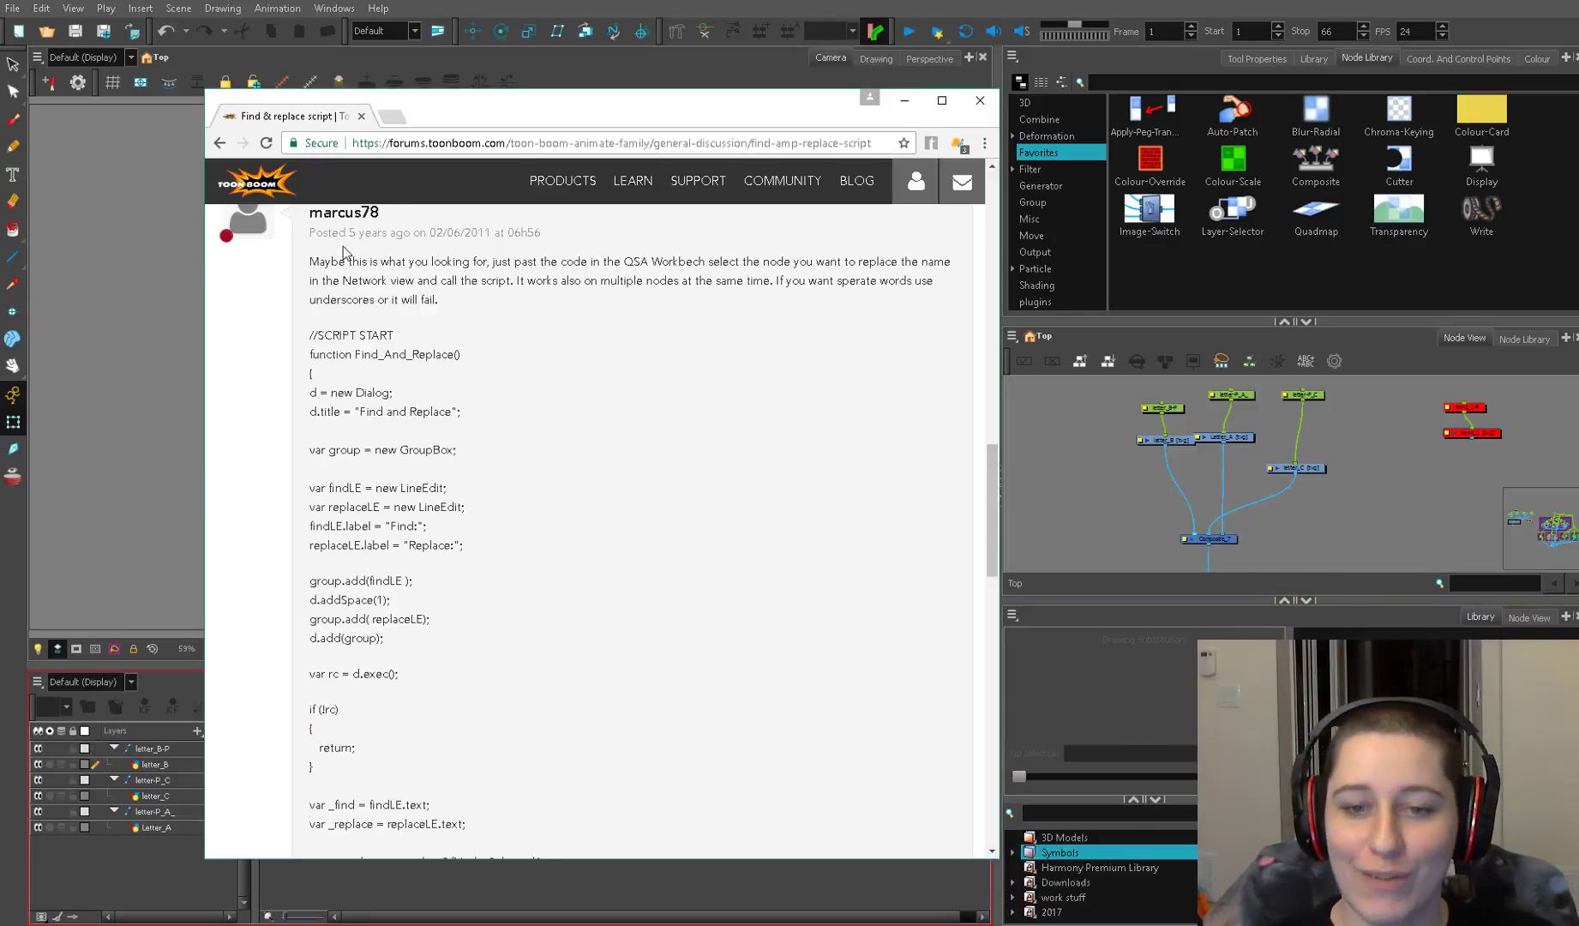
{"action": "left_click_drag", "start_coordinate": [990, 544], "coordinate": [992, 539]}
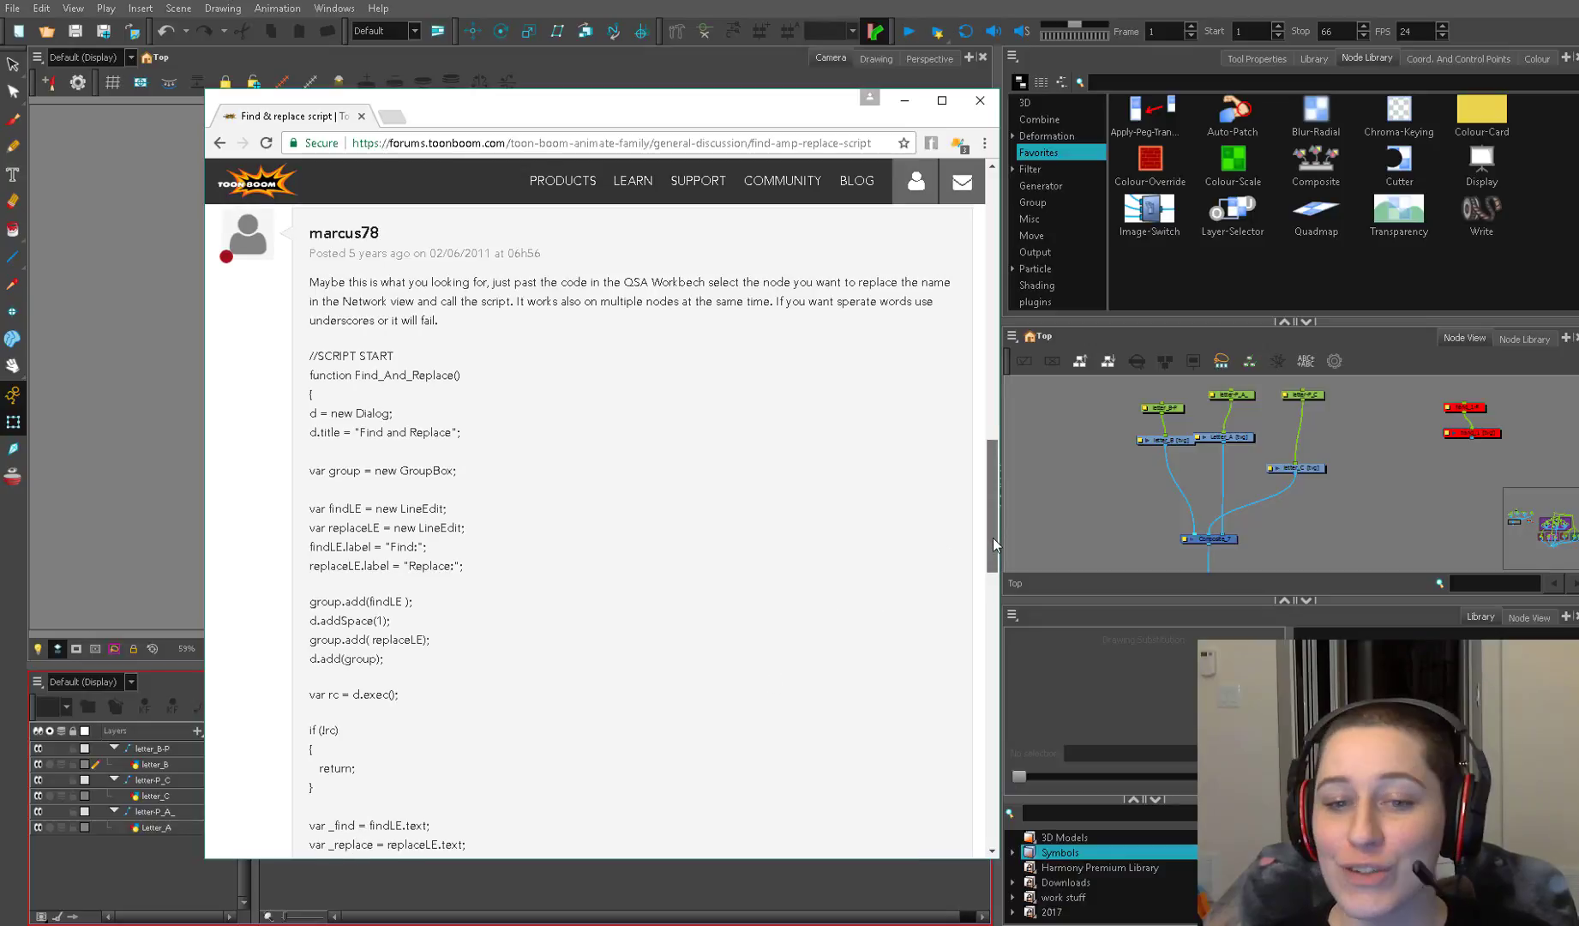
{"action": "key", "text": "alt+Tab"}
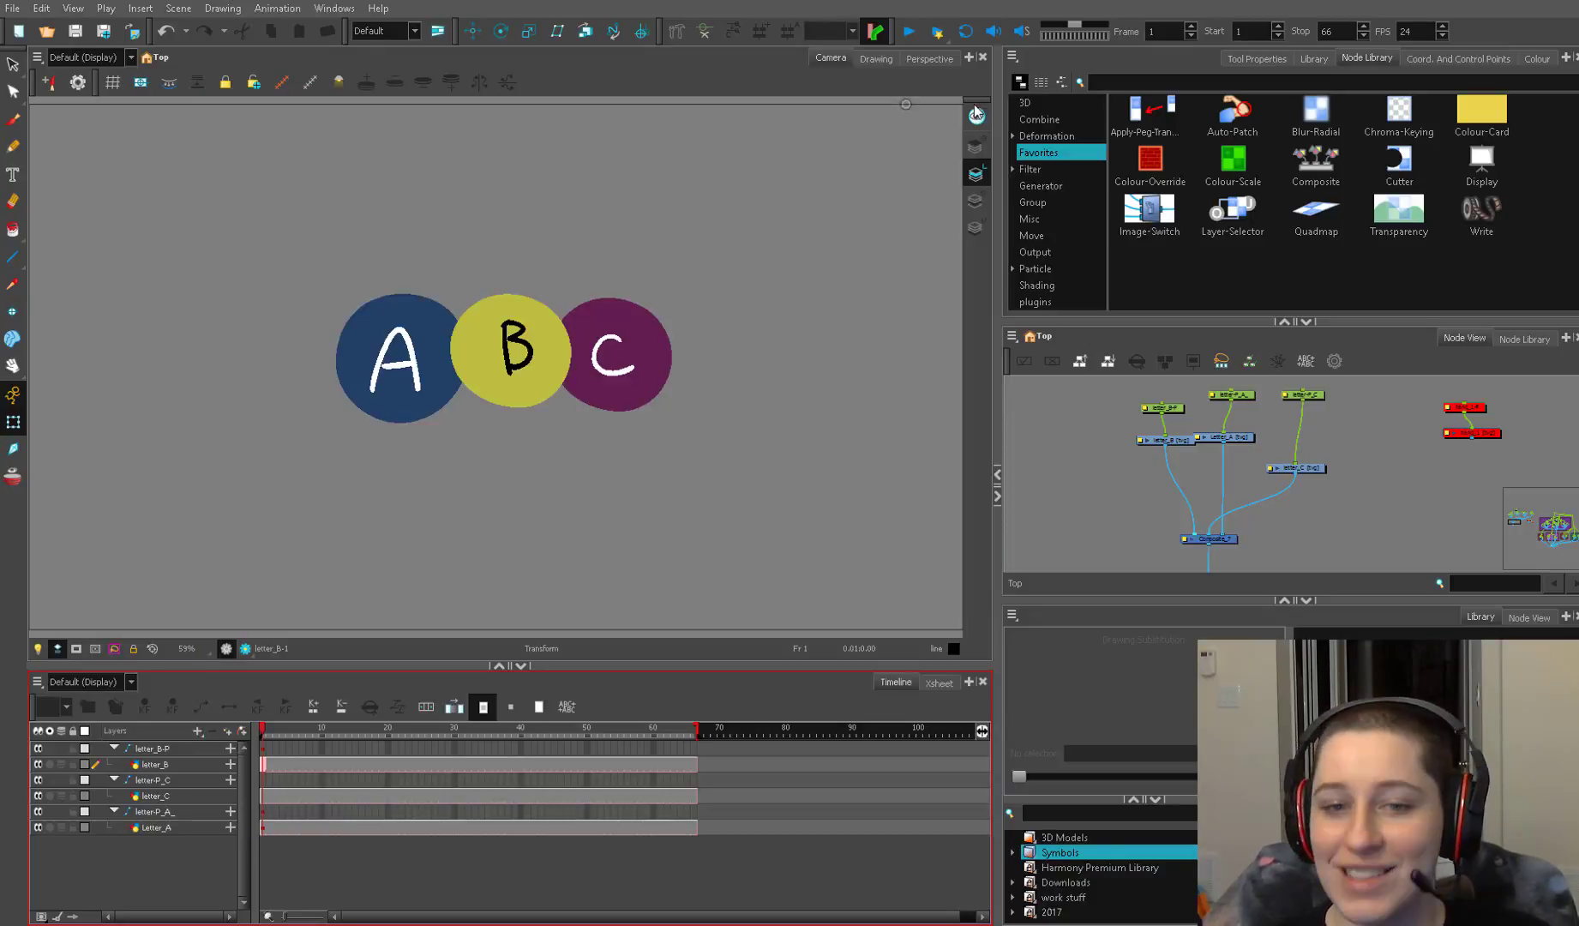
Shift the letter C nodes in the Node View and place the ASD_asdf template from the work stuff library folder
{"action": "left_click", "coordinate": [1125, 447]}
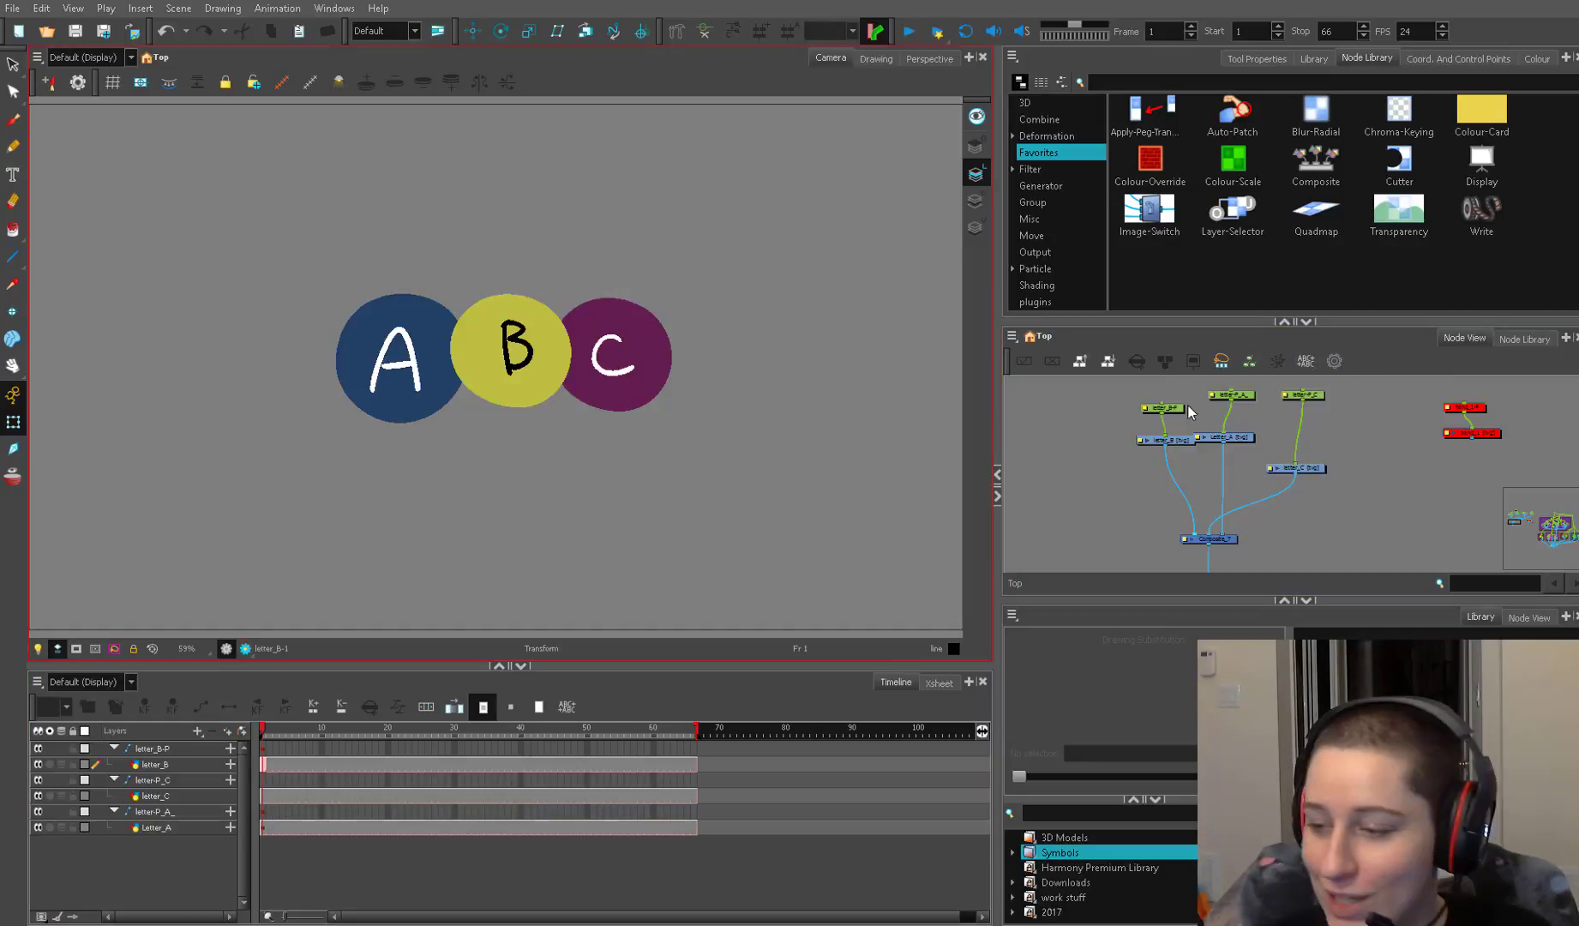
{"action": "left_click_drag", "start_coordinate": [1302, 395], "coordinate": [1306, 473]}
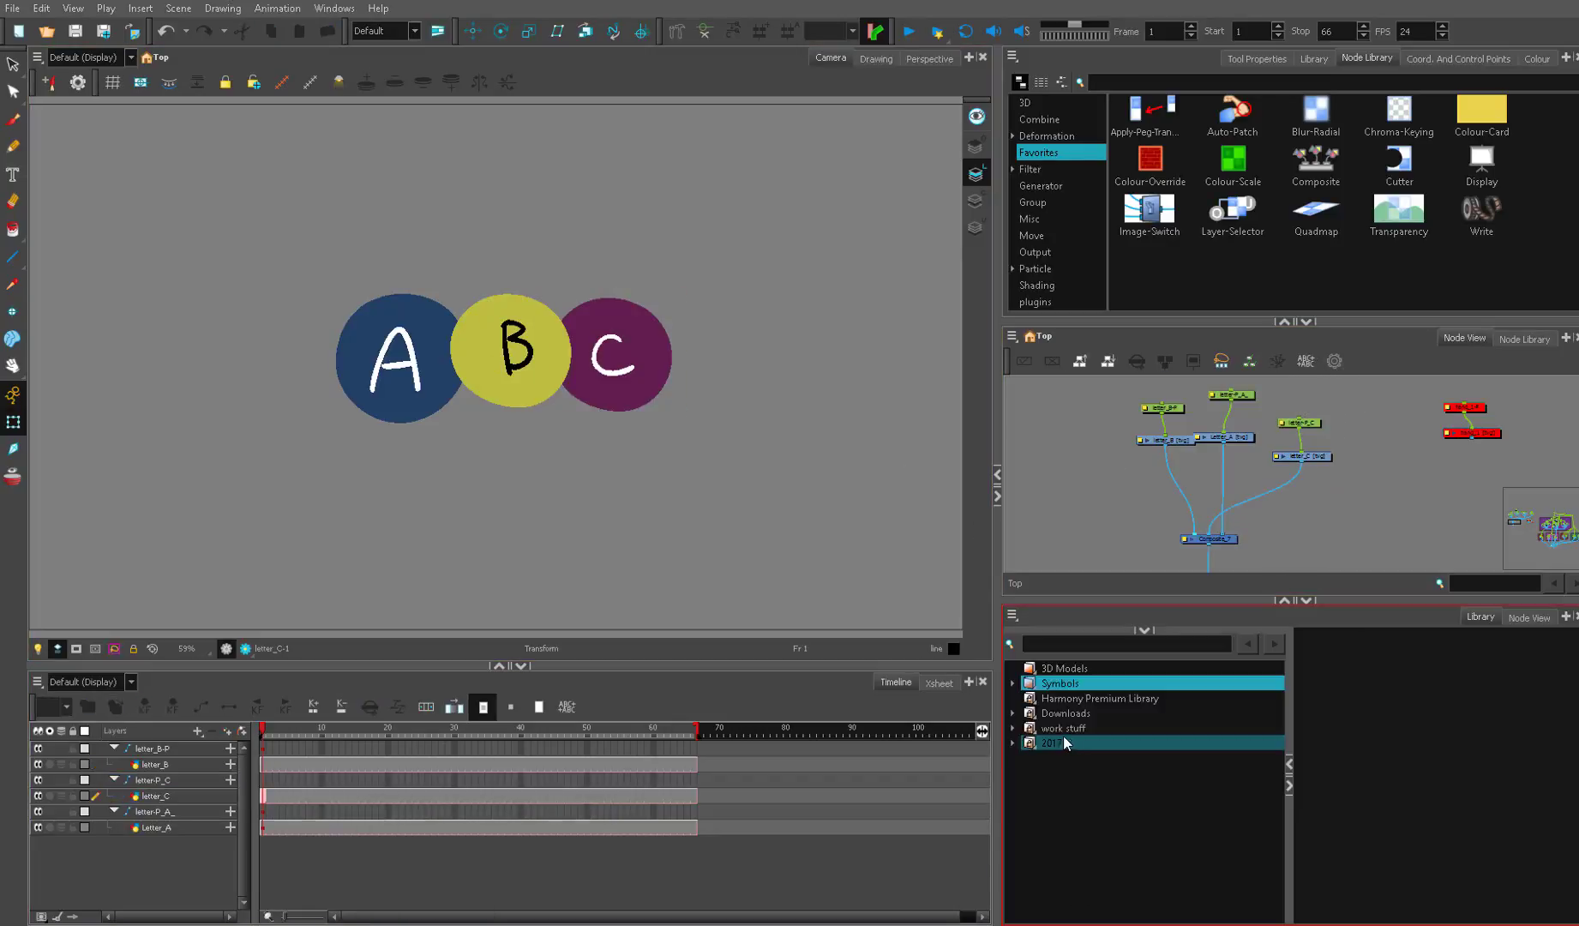
{"action": "left_click", "coordinate": [1061, 733]}
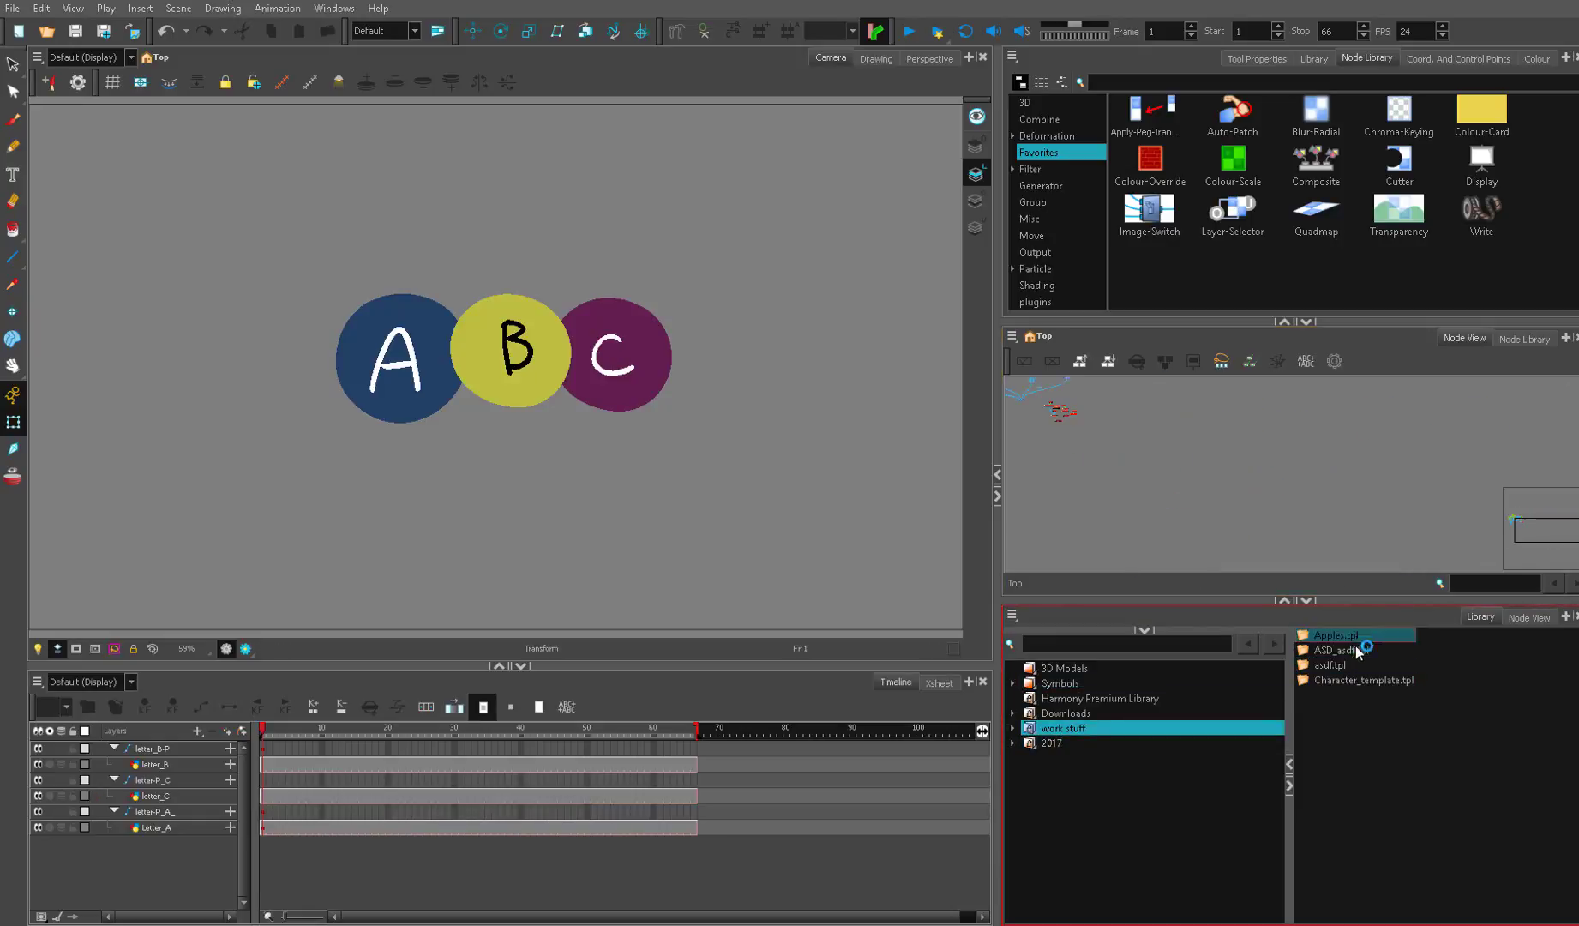
{"action": "left_click", "coordinate": [1362, 665]}
{"action": "left_click_drag", "start_coordinate": [1206, 475], "coordinate": [1171, 414]}
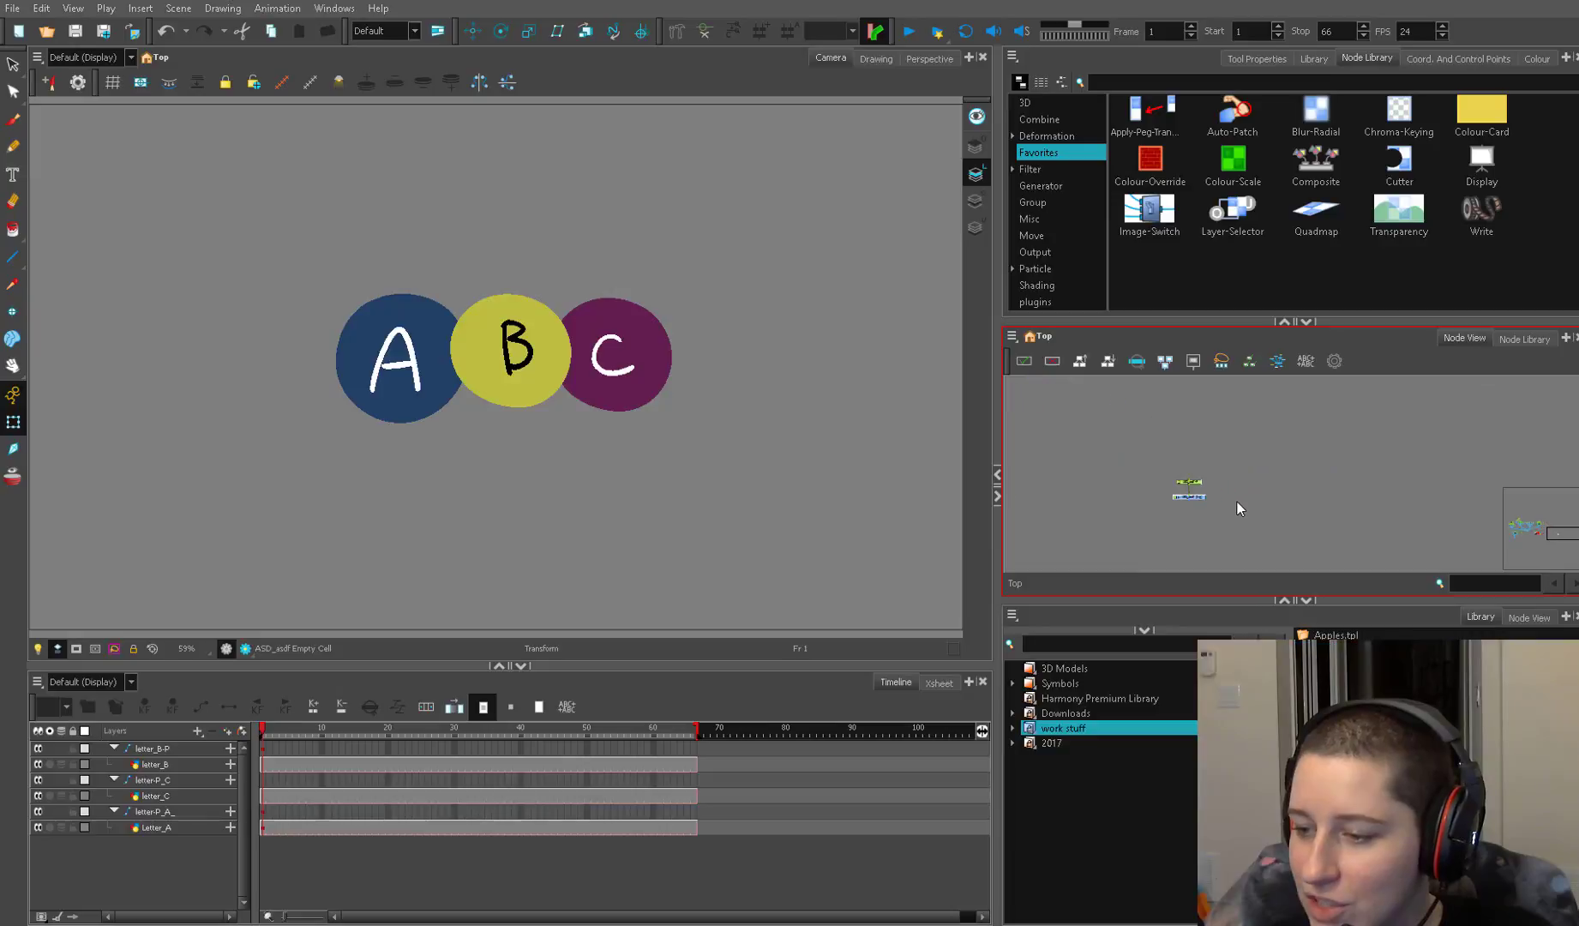
{"action": "scroll", "coordinate": [1211, 477], "scroll_direction": "up", "scroll_amount": 3}
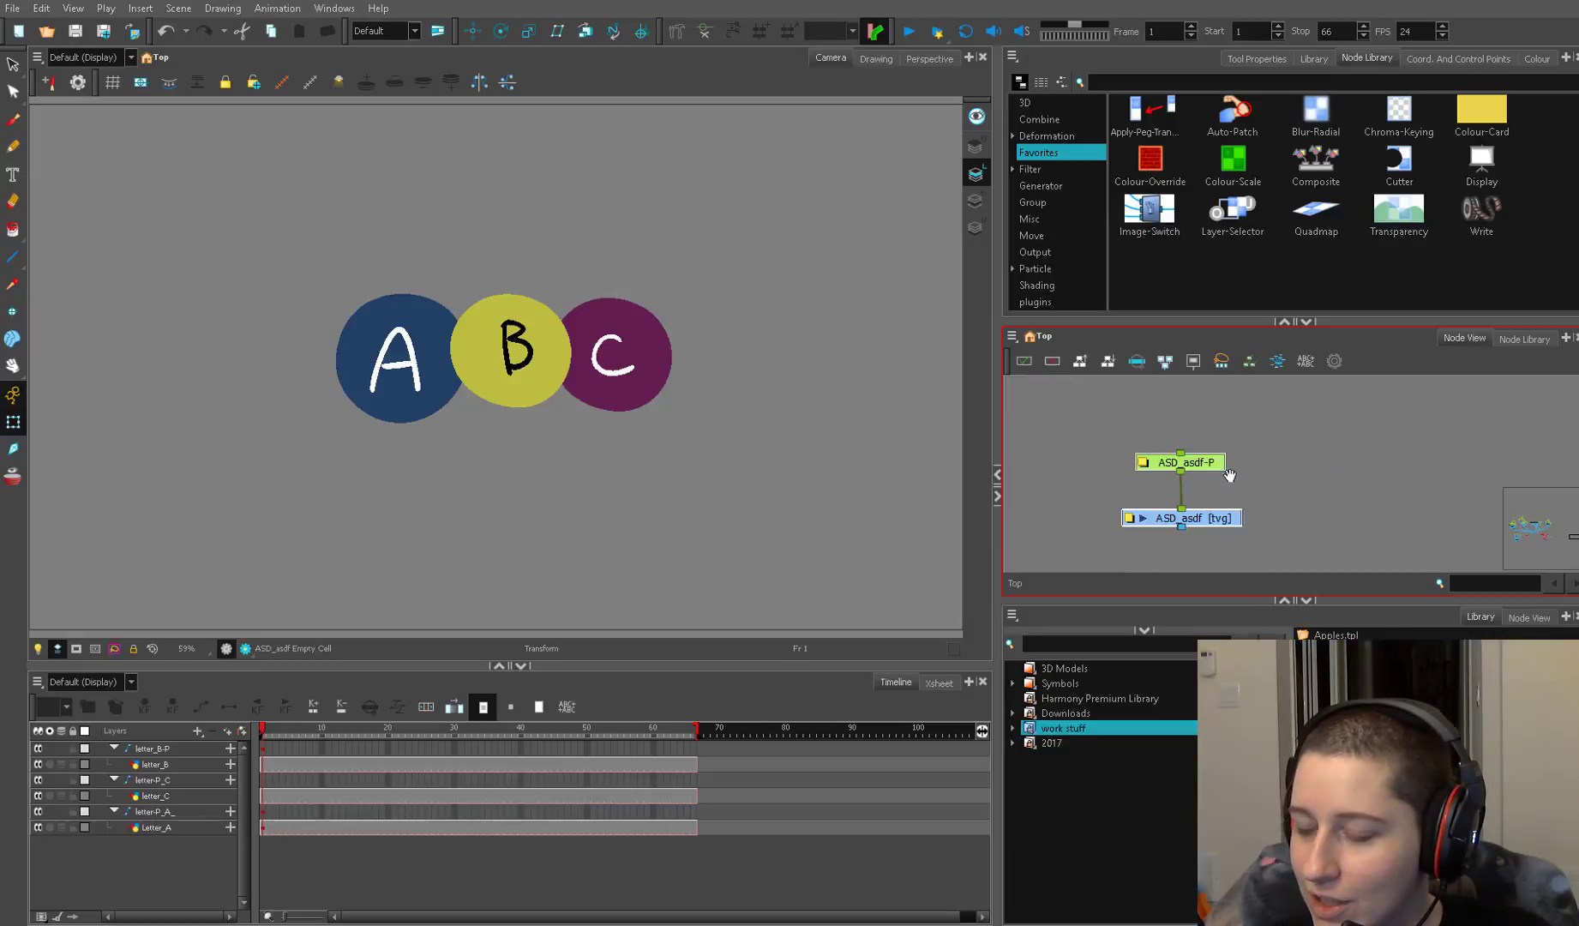
Run the Find and Replace script on the selected nodes to change ASD to prefix, and undo both renames
{"action": "left_click", "coordinate": [1335, 361]}
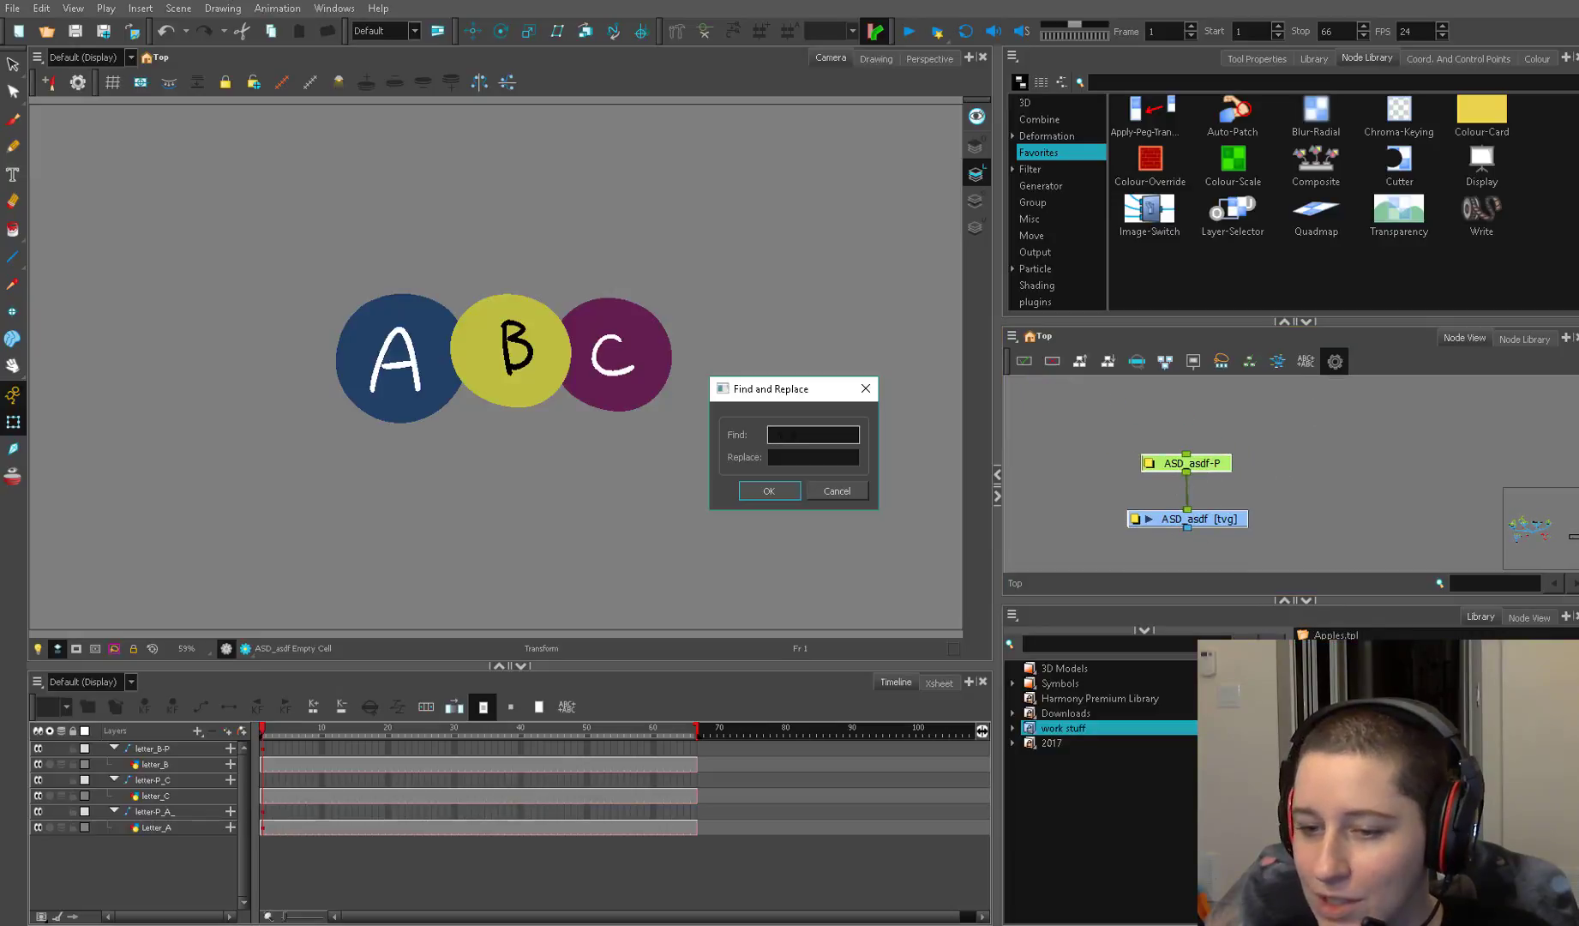
{"action": "type", "text": "ASD"}
{"action": "key", "text": "Tab"}
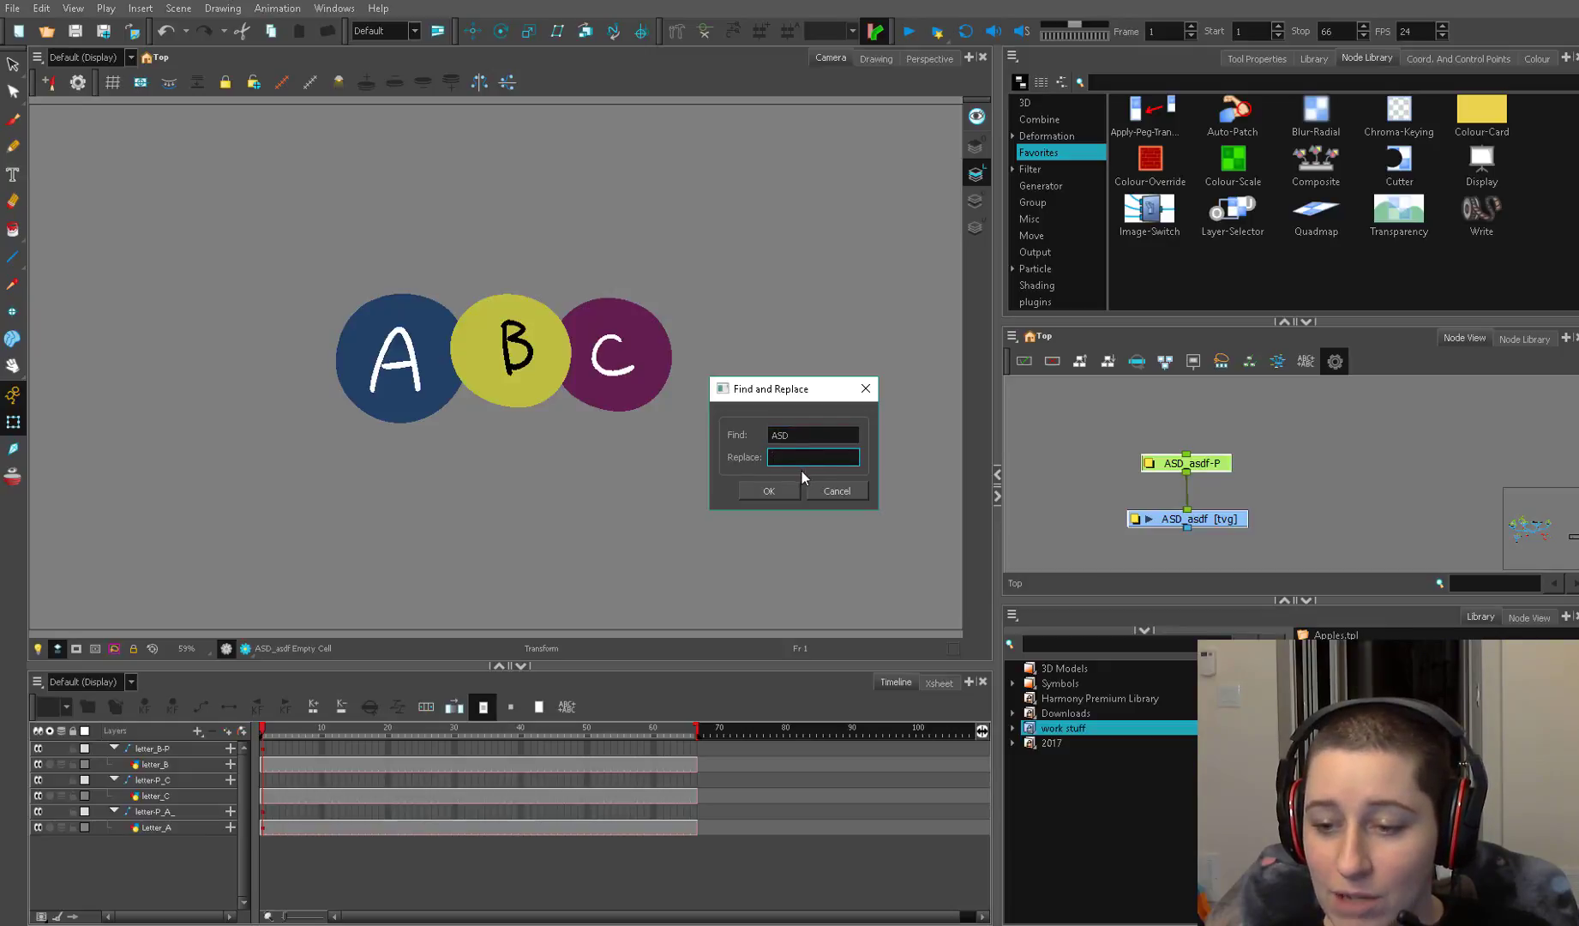
{"action": "type", "text": "prefix"}
{"action": "key", "text": "Return"}
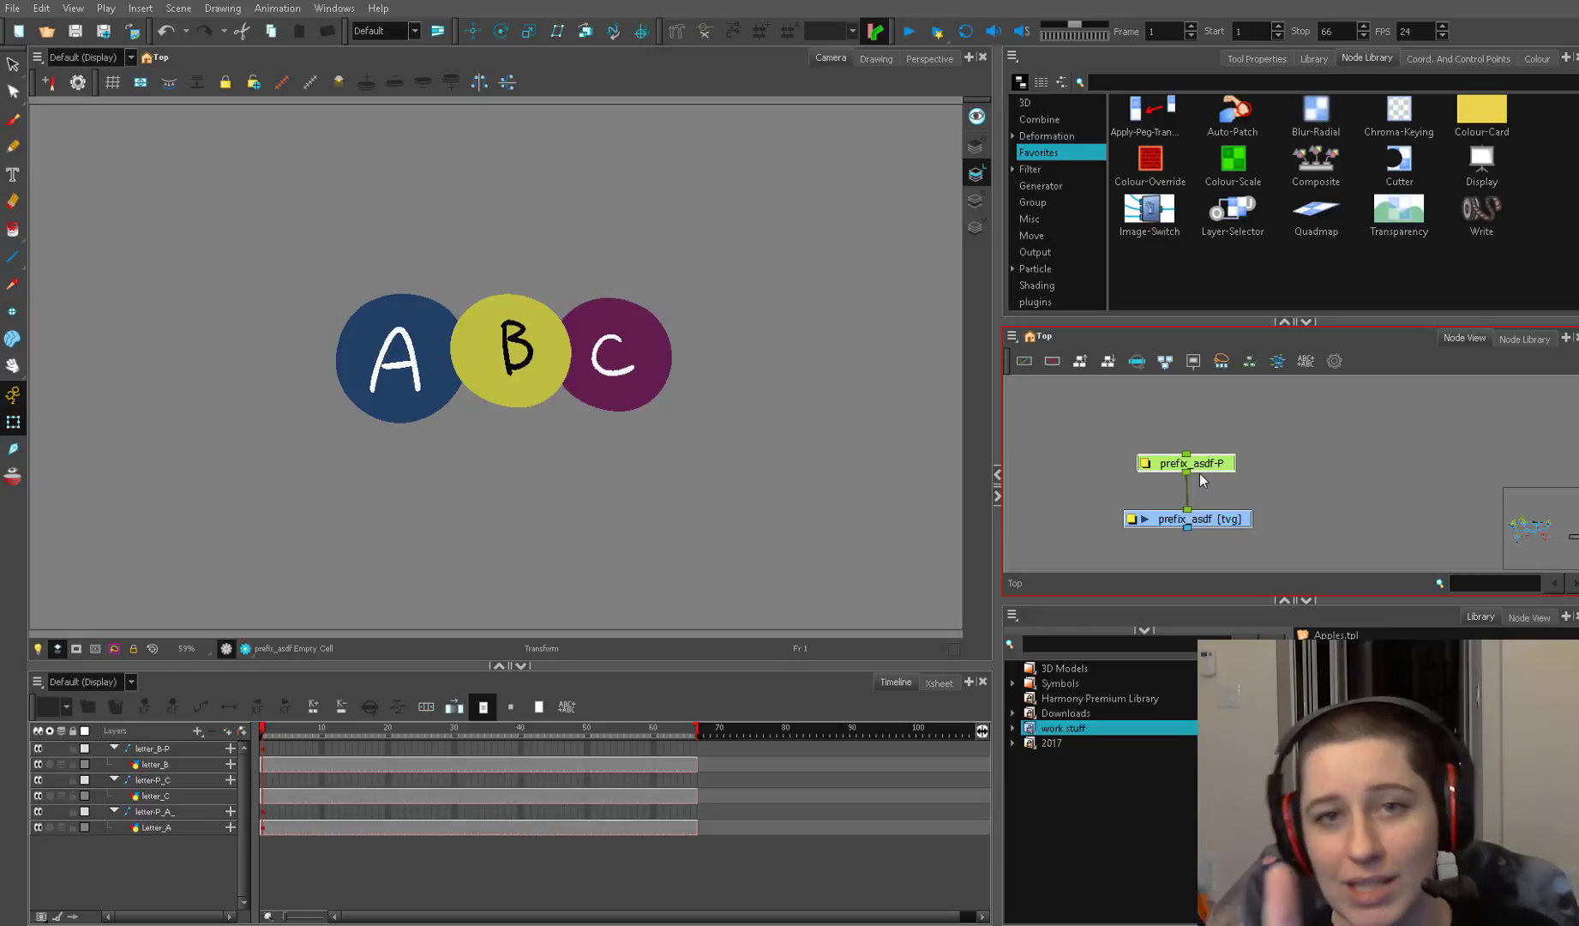
{"action": "key", "text": "ctrl+z"}
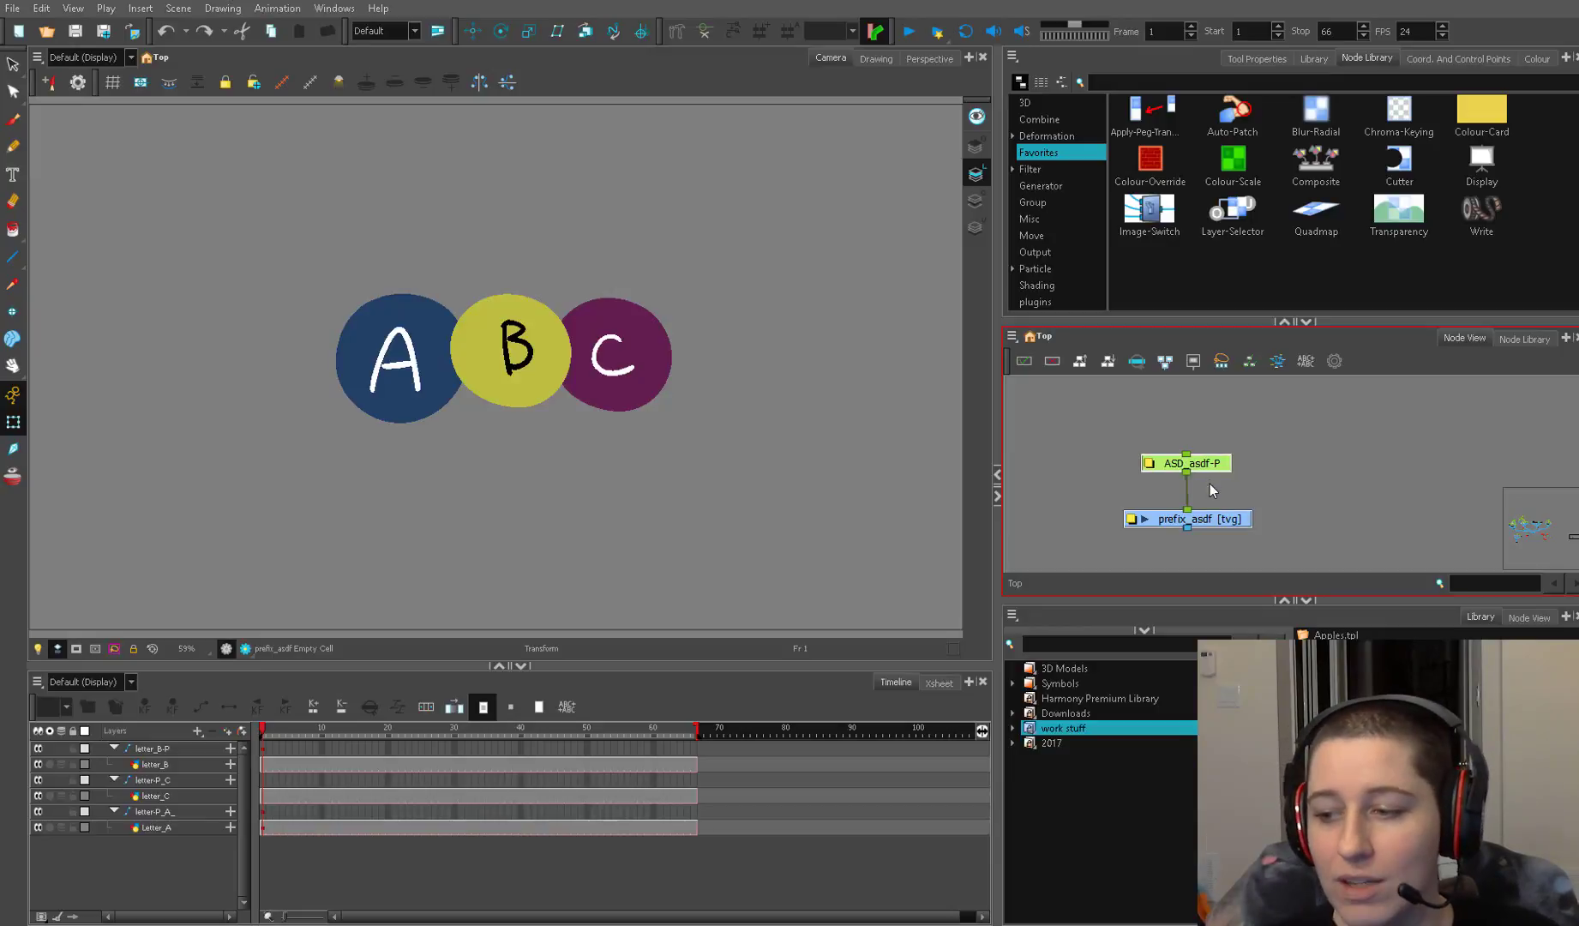
{"action": "key", "text": "ctrl+z"}
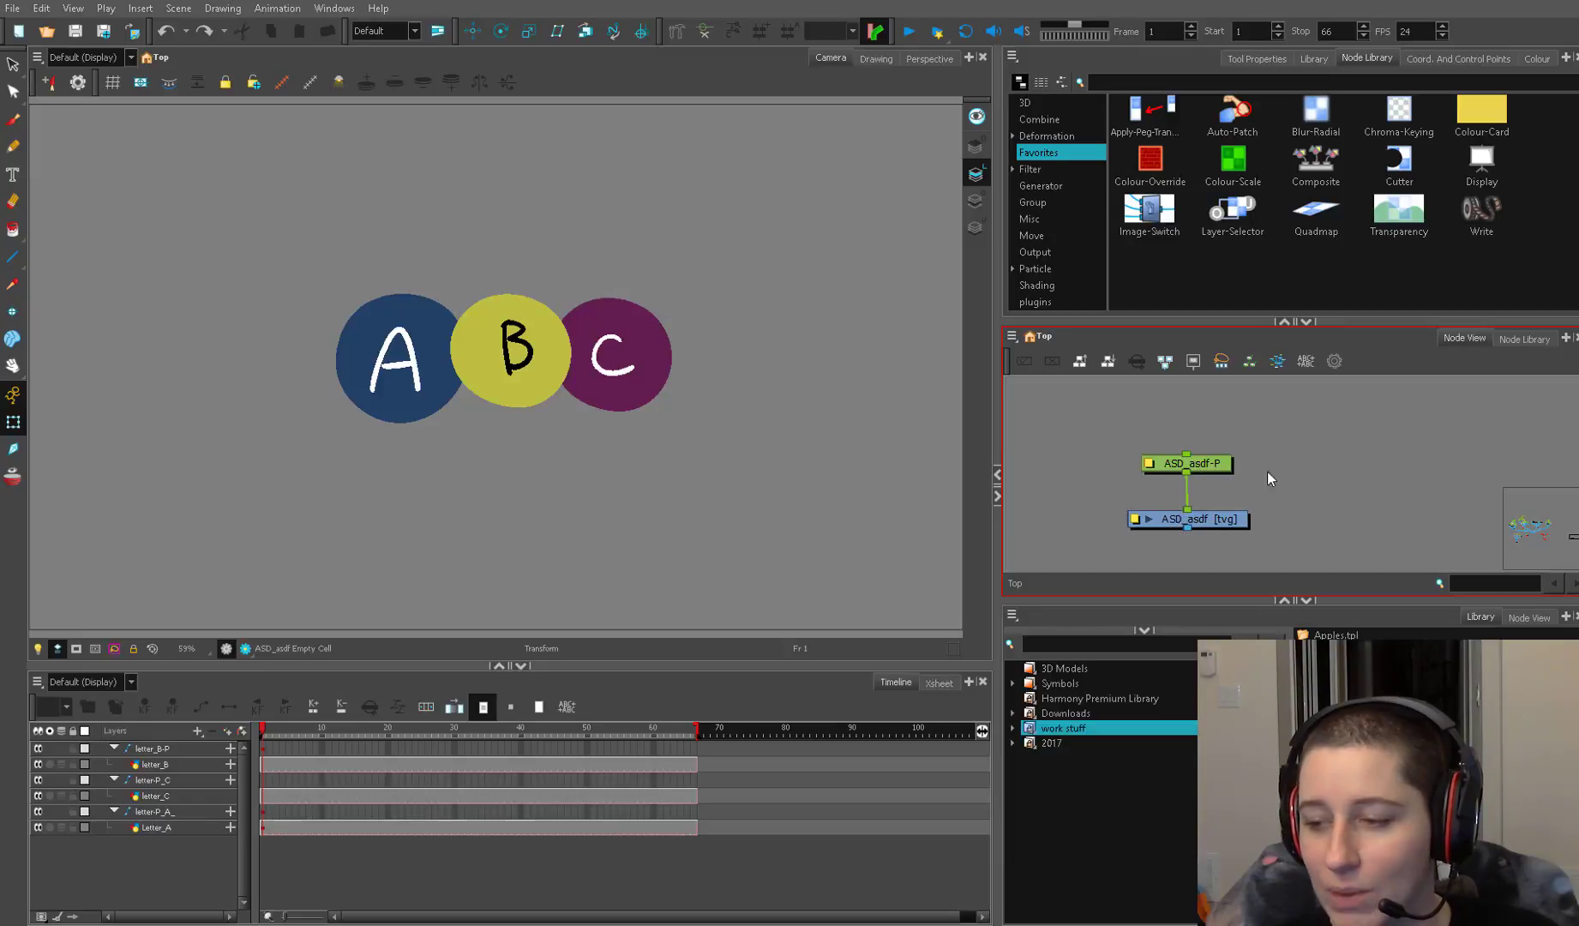
Place the Character_template from the library in an empty area of the Node View and inspect its Head group
{"action": "scroll", "coordinate": [1423, 381], "scroll_direction": "down", "scroll_amount": 5}
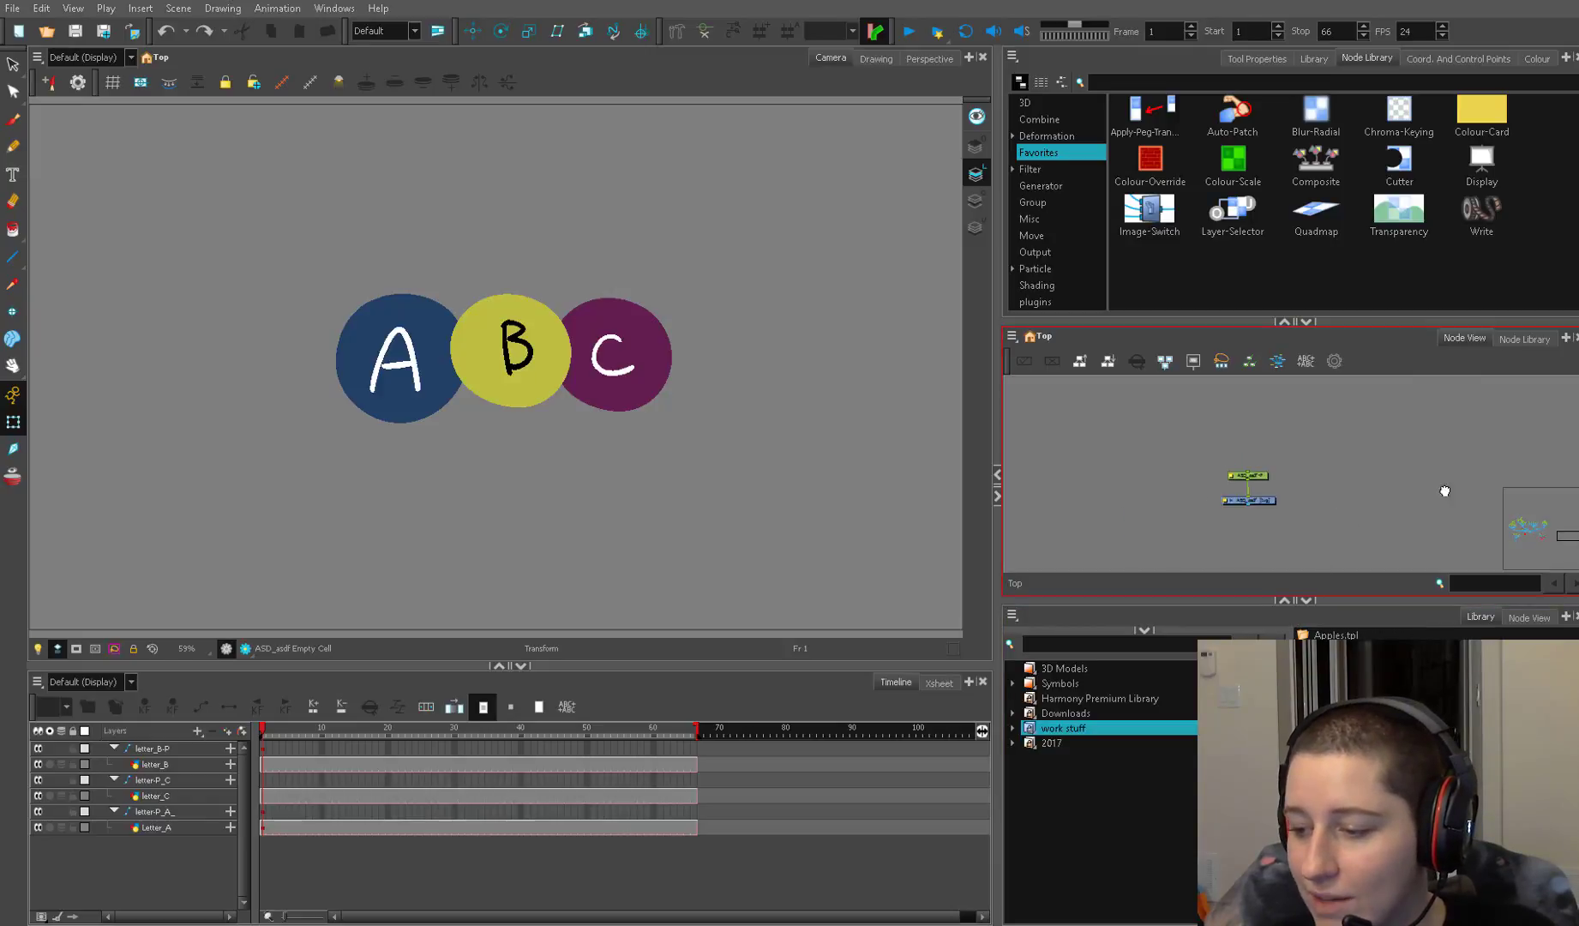
{"action": "left_click_drag", "start_coordinate": [1431, 490], "coordinate": [1243, 487]}
{"action": "left_click_drag", "start_coordinate": [1329, 673], "coordinate": [1248, 413]}
{"action": "scroll", "coordinate": [1307, 417], "scroll_direction": "down", "scroll_amount": 4}
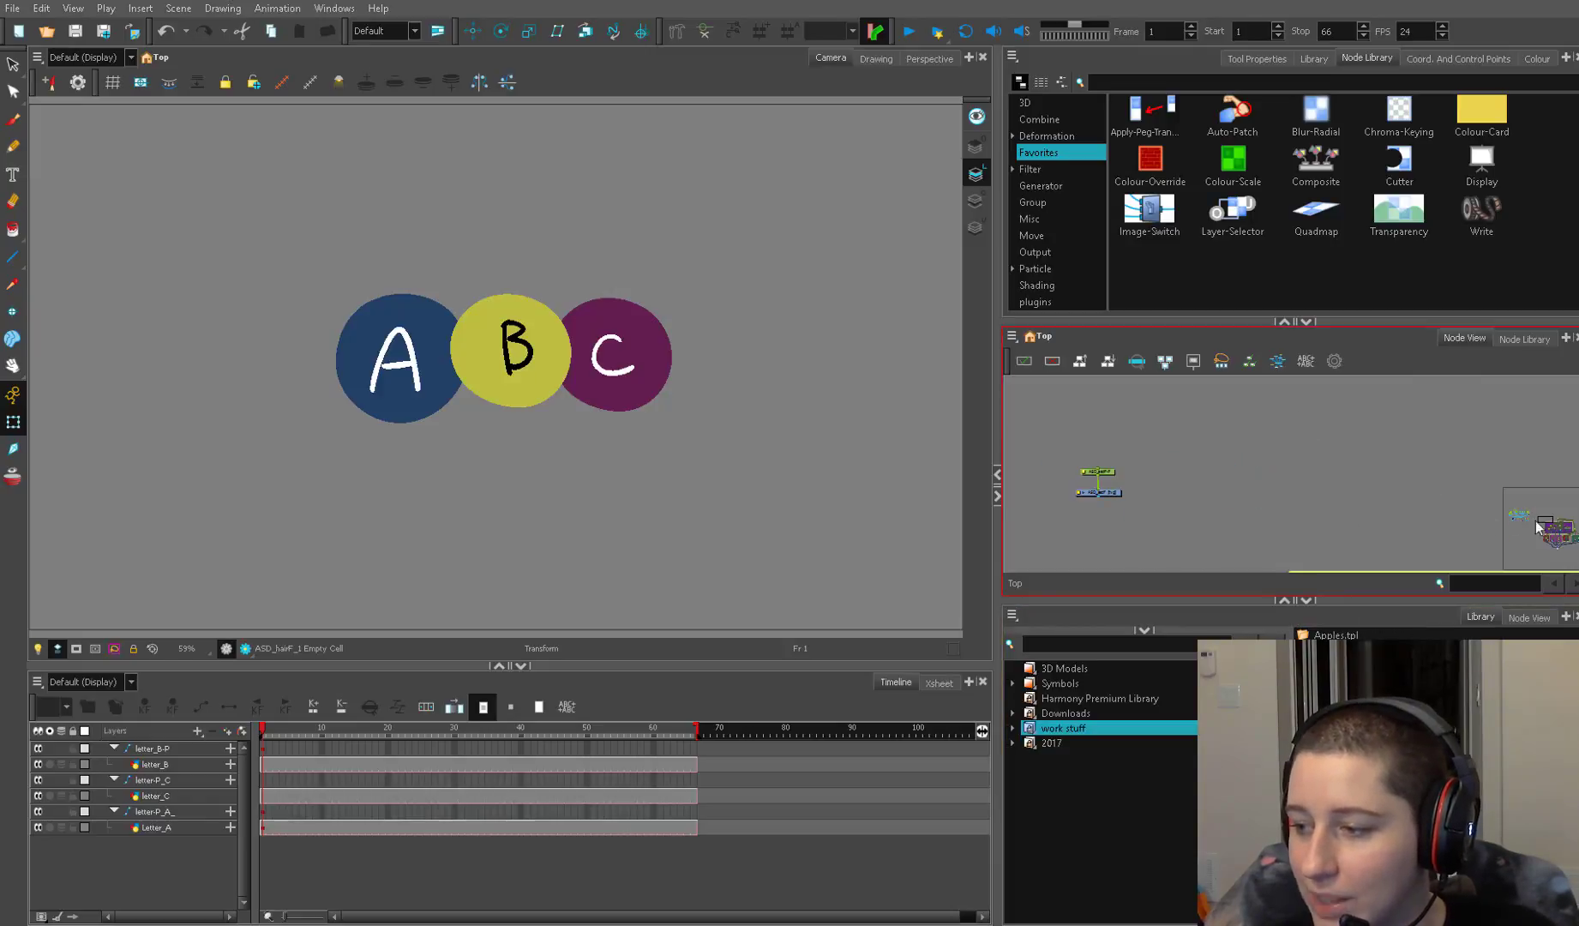
{"action": "left_click_drag", "start_coordinate": [1466, 513], "coordinate": [1202, 393]}
{"action": "scroll", "coordinate": [1249, 452], "scroll_direction": "up", "scroll_amount": 6}
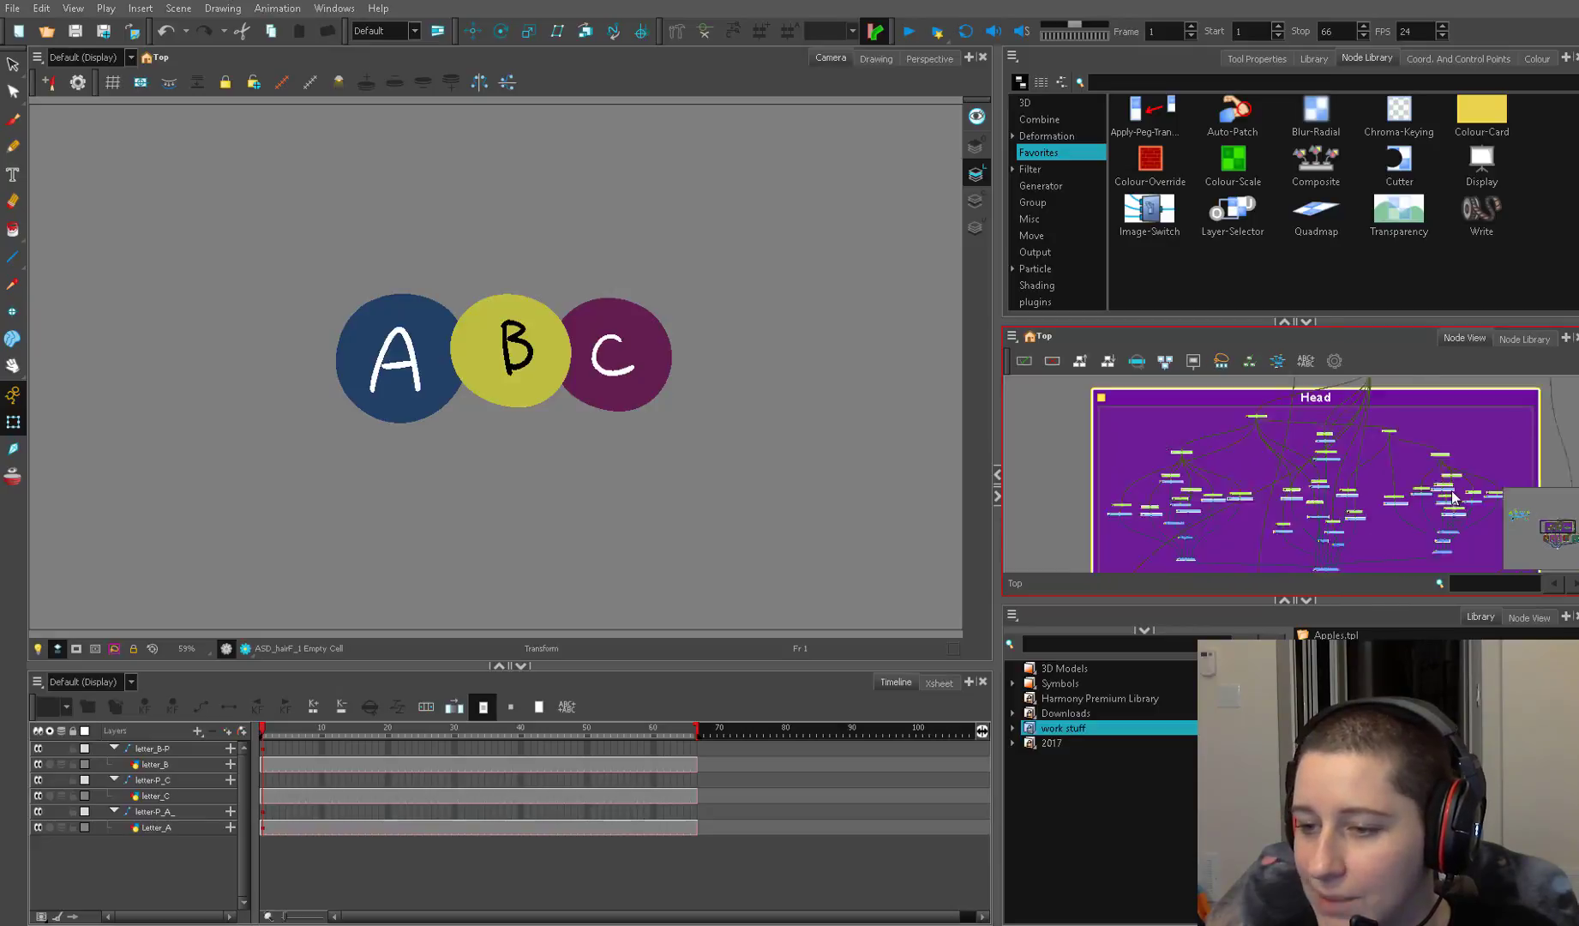
{"action": "scroll", "coordinate": [1171, 458], "scroll_direction": "down", "scroll_amount": 6}
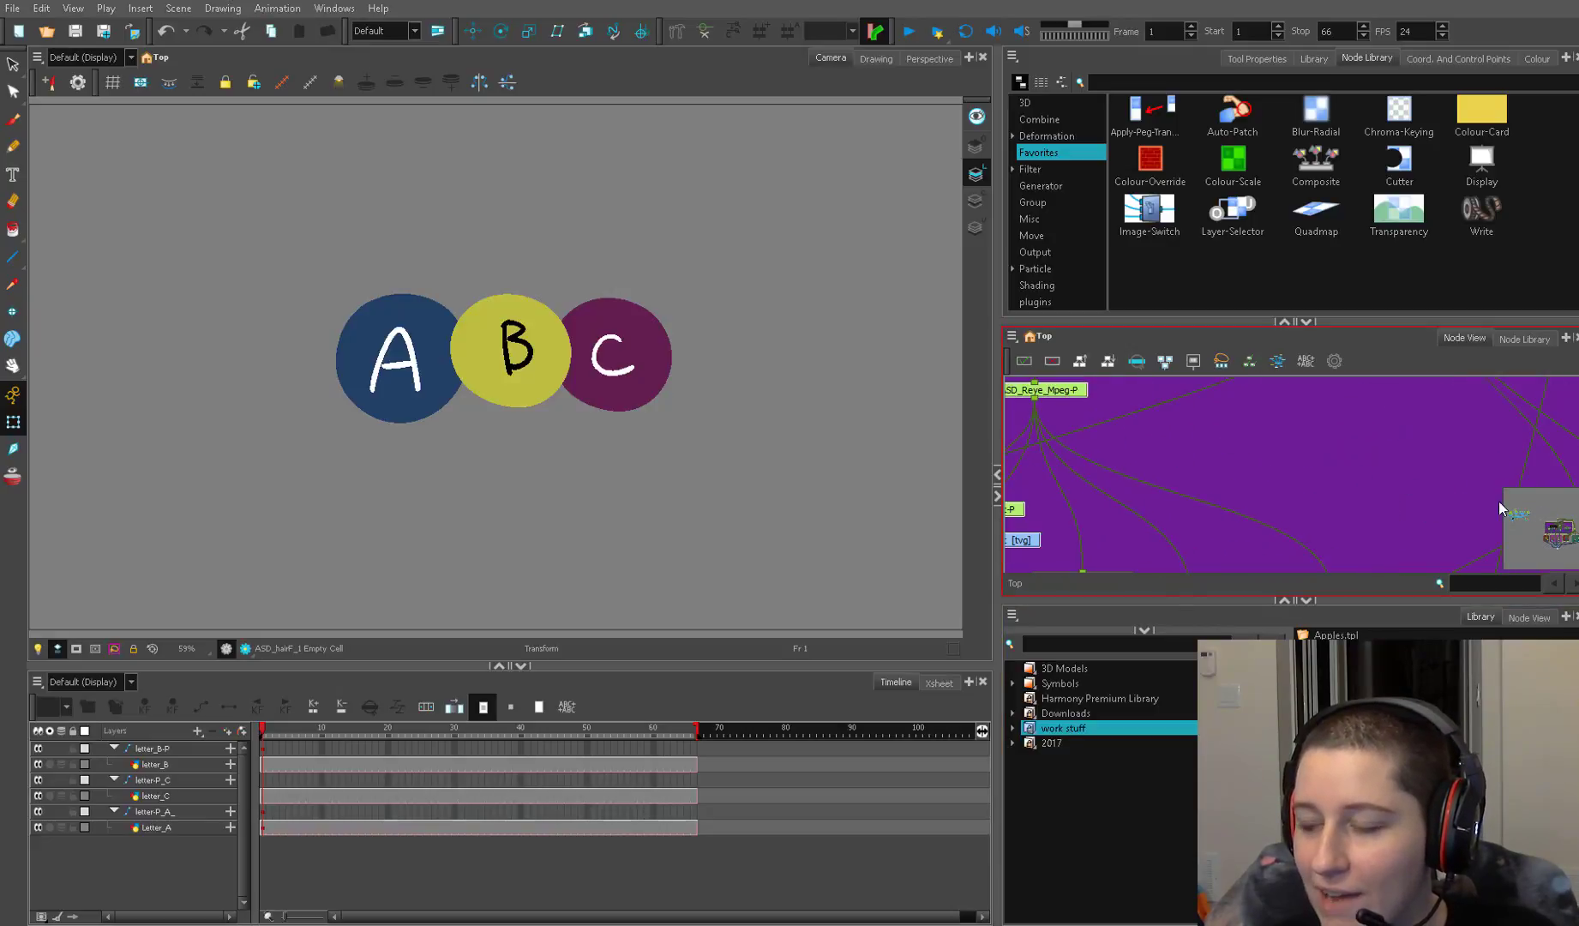
{"action": "scroll", "coordinate": [1346, 465], "scroll_direction": "down", "scroll_amount": 4}
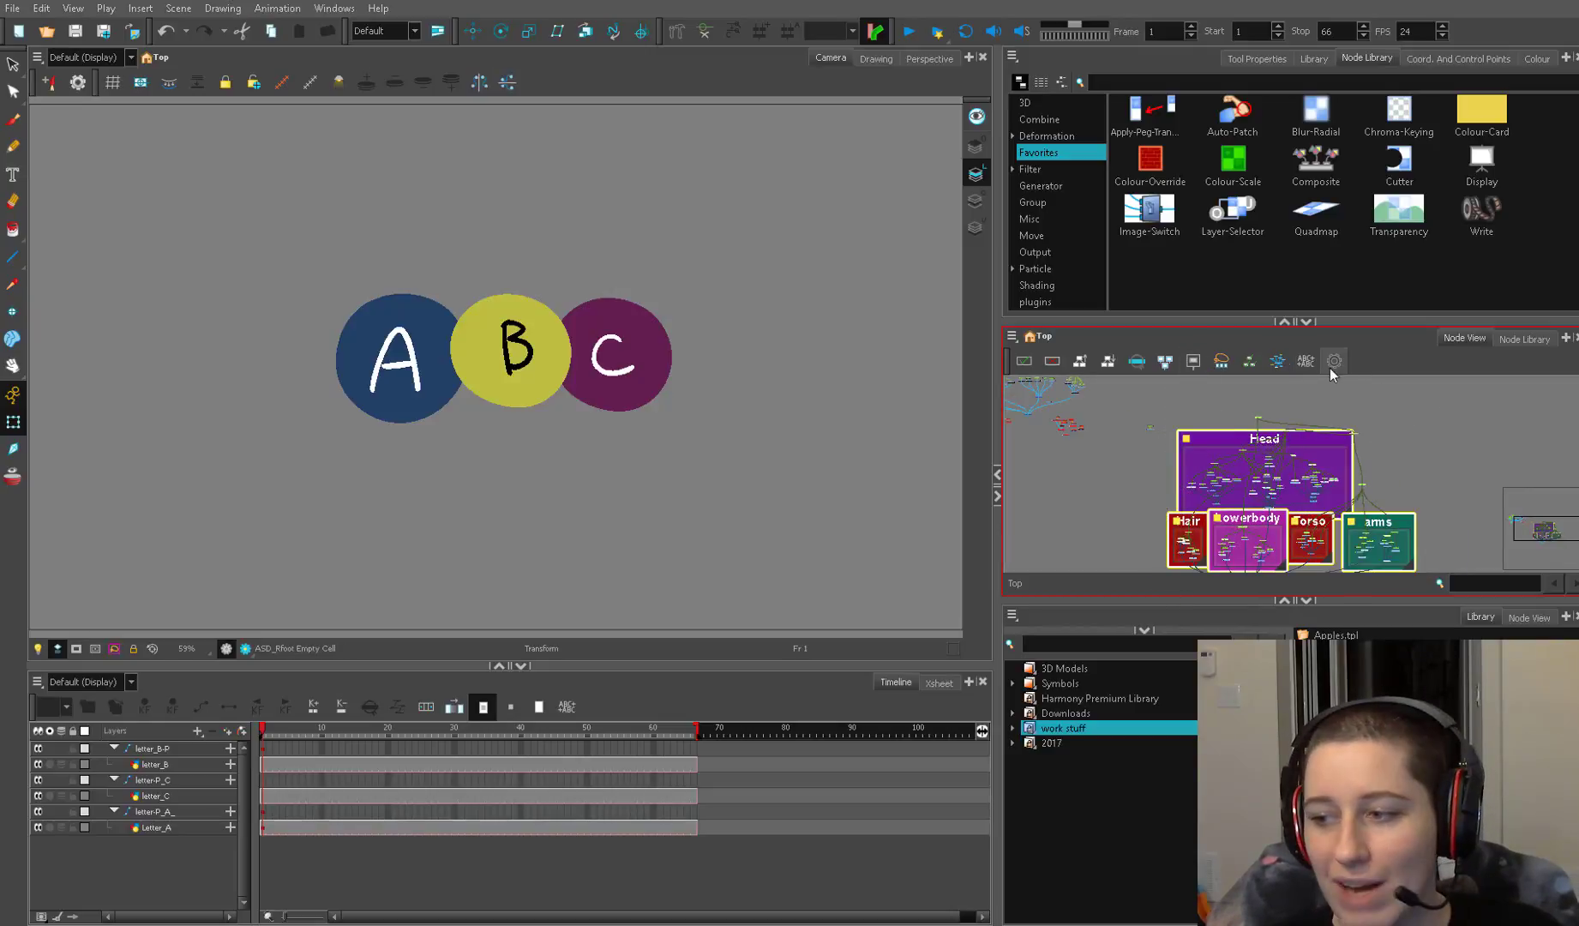
Replace ASD with chh in the names of all the character template's nodes using the Find and Replace script
{"action": "mouse_move", "coordinate": [1191, 415]}
{"action": "left_mouse_down"}
{"action": "mouse_move", "coordinate": [1286, 437]}
{"action": "mouse_move", "coordinate": [1200, 399]}
{"action": "left_mouse_up"}
{"action": "scroll", "coordinate": [1243, 420], "scroll_direction": "down", "scroll_amount": 1}
{"action": "left_click_drag", "start_coordinate": [1389, 380], "coordinate": [1187, 554]}
{"action": "left_click", "coordinate": [1306, 360]}
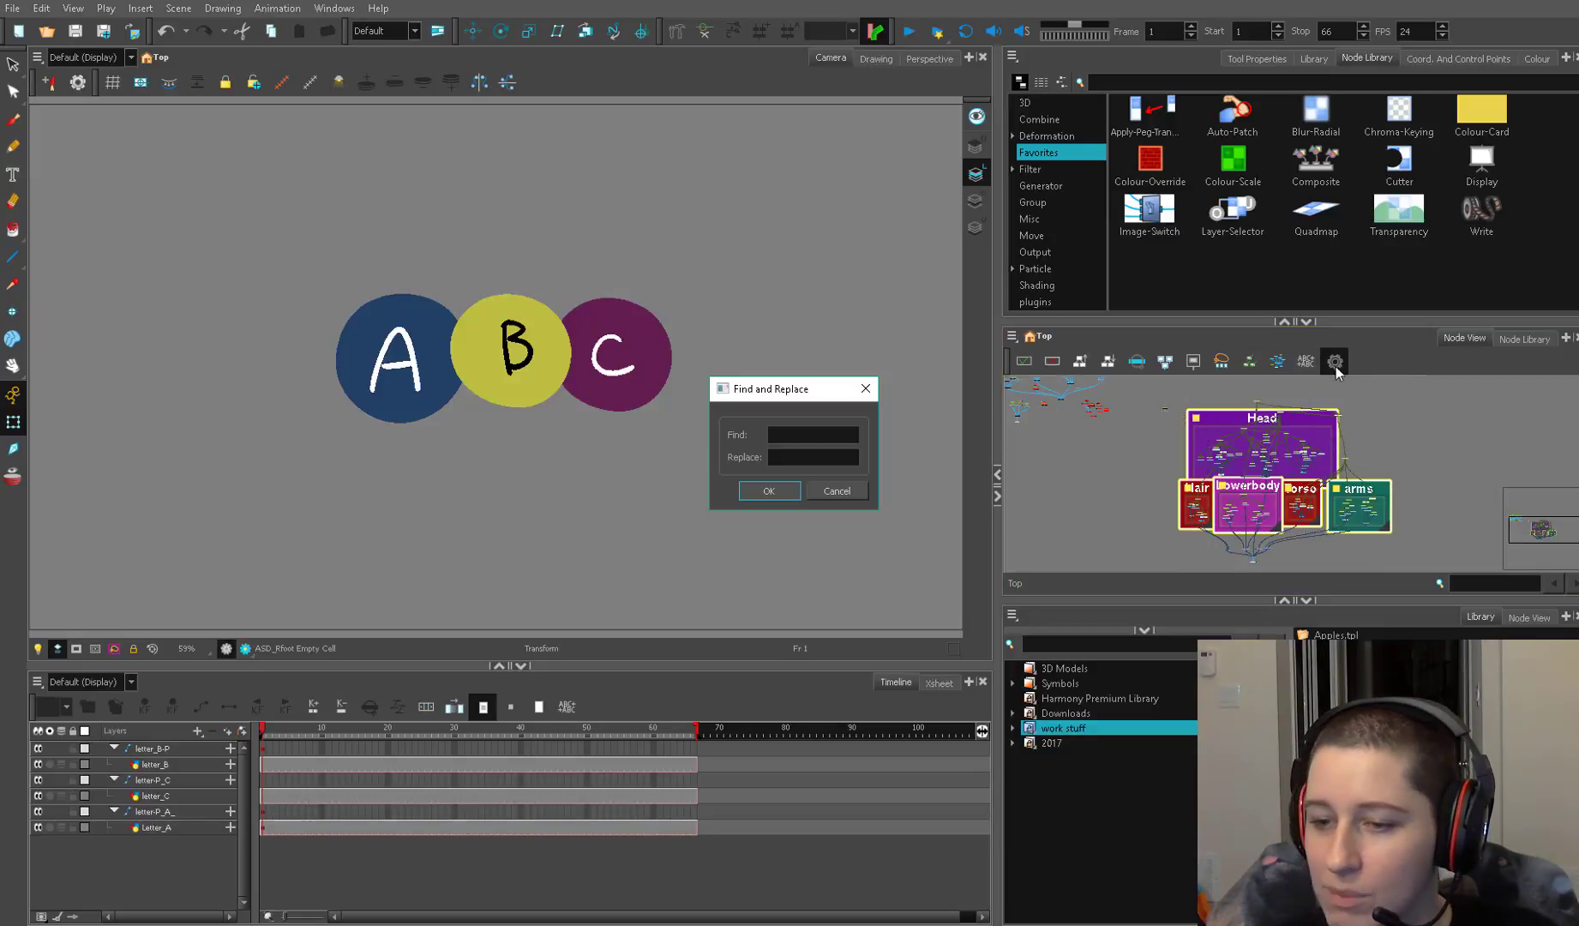
{"action": "left_click", "coordinate": [785, 437]}
{"action": "type", "text": "ASD"}
{"action": "left_click", "coordinate": [798, 450]}
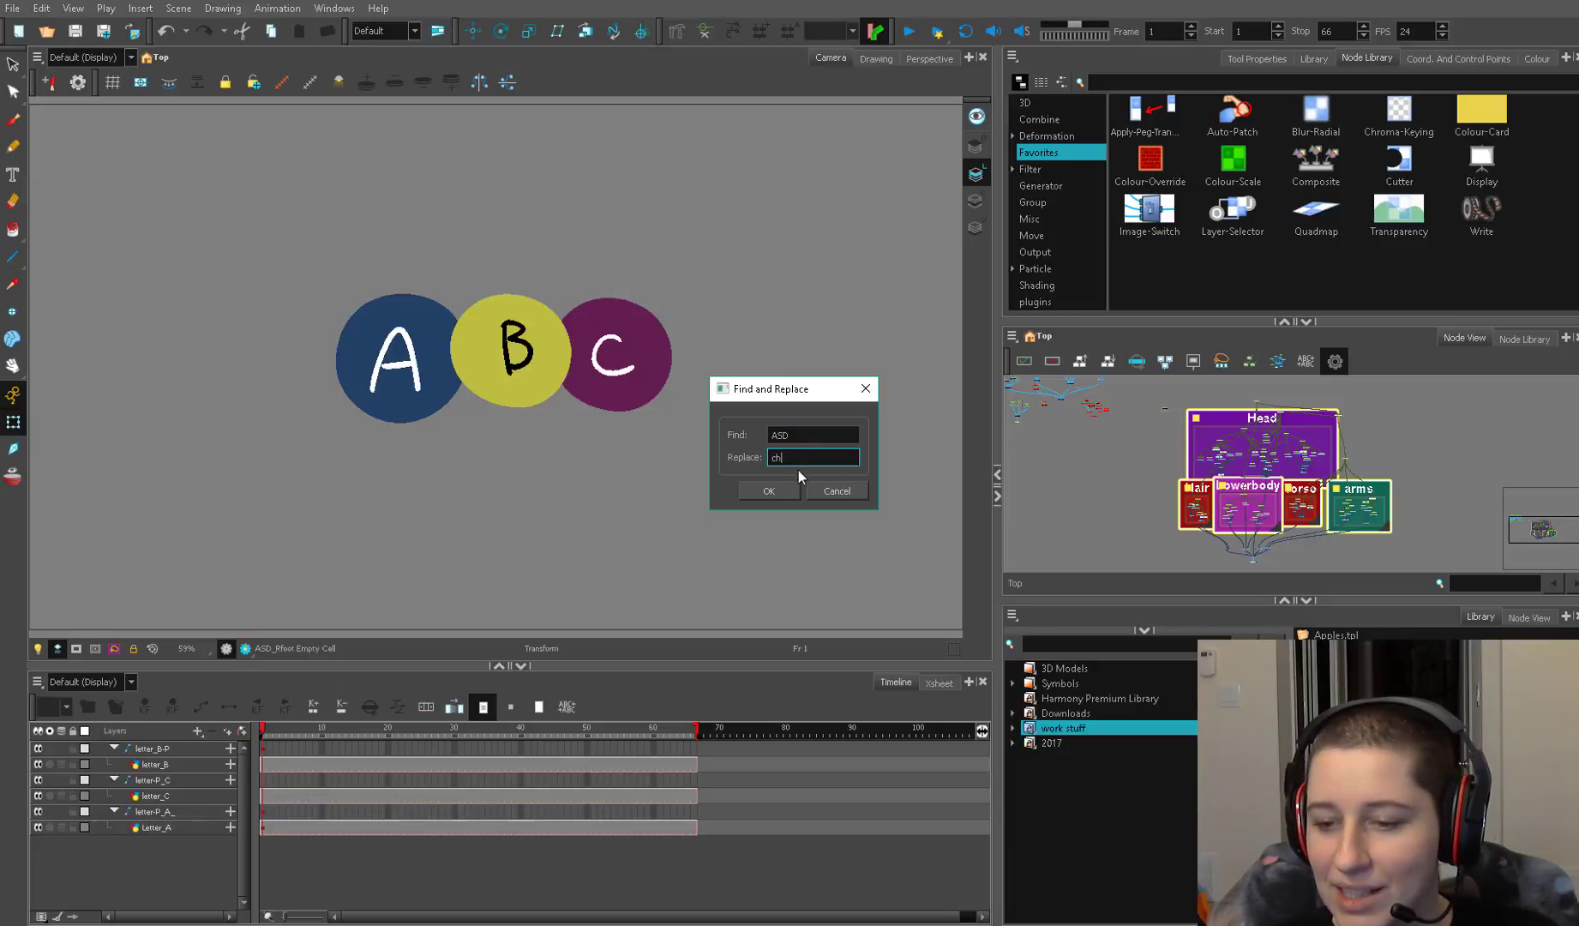
{"action": "left_click", "coordinate": [793, 491]}
{"action": "scroll", "coordinate": [1286, 438], "scroll_direction": "up", "scroll_amount": 5}
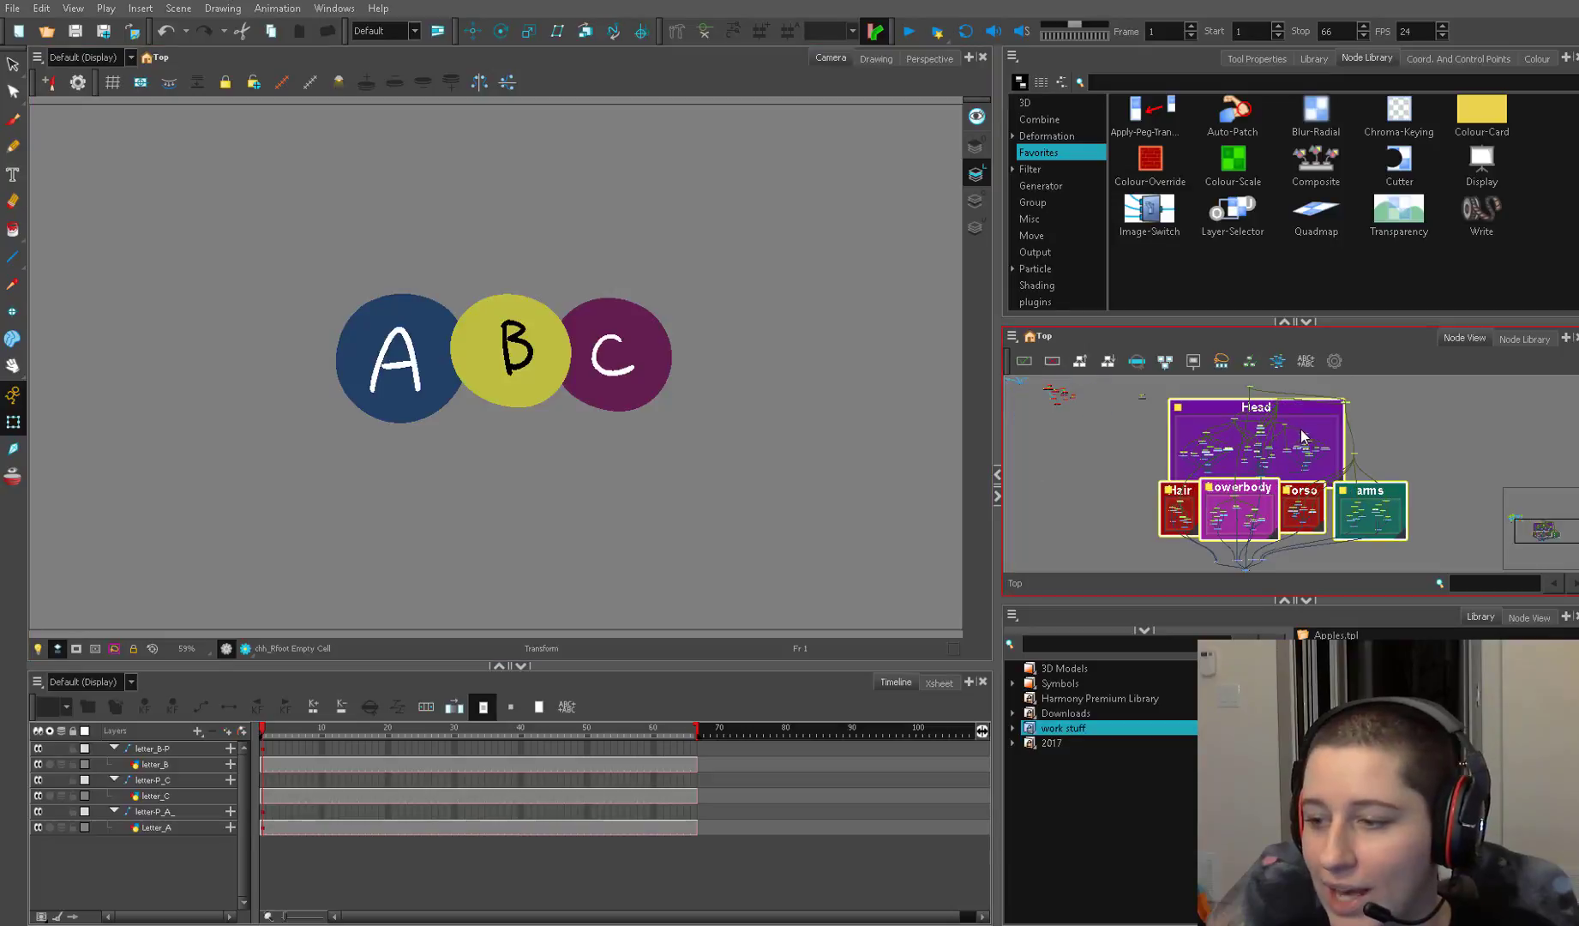
{"action": "scroll", "coordinate": [1285, 438], "scroll_direction": "up", "scroll_amount": 5}
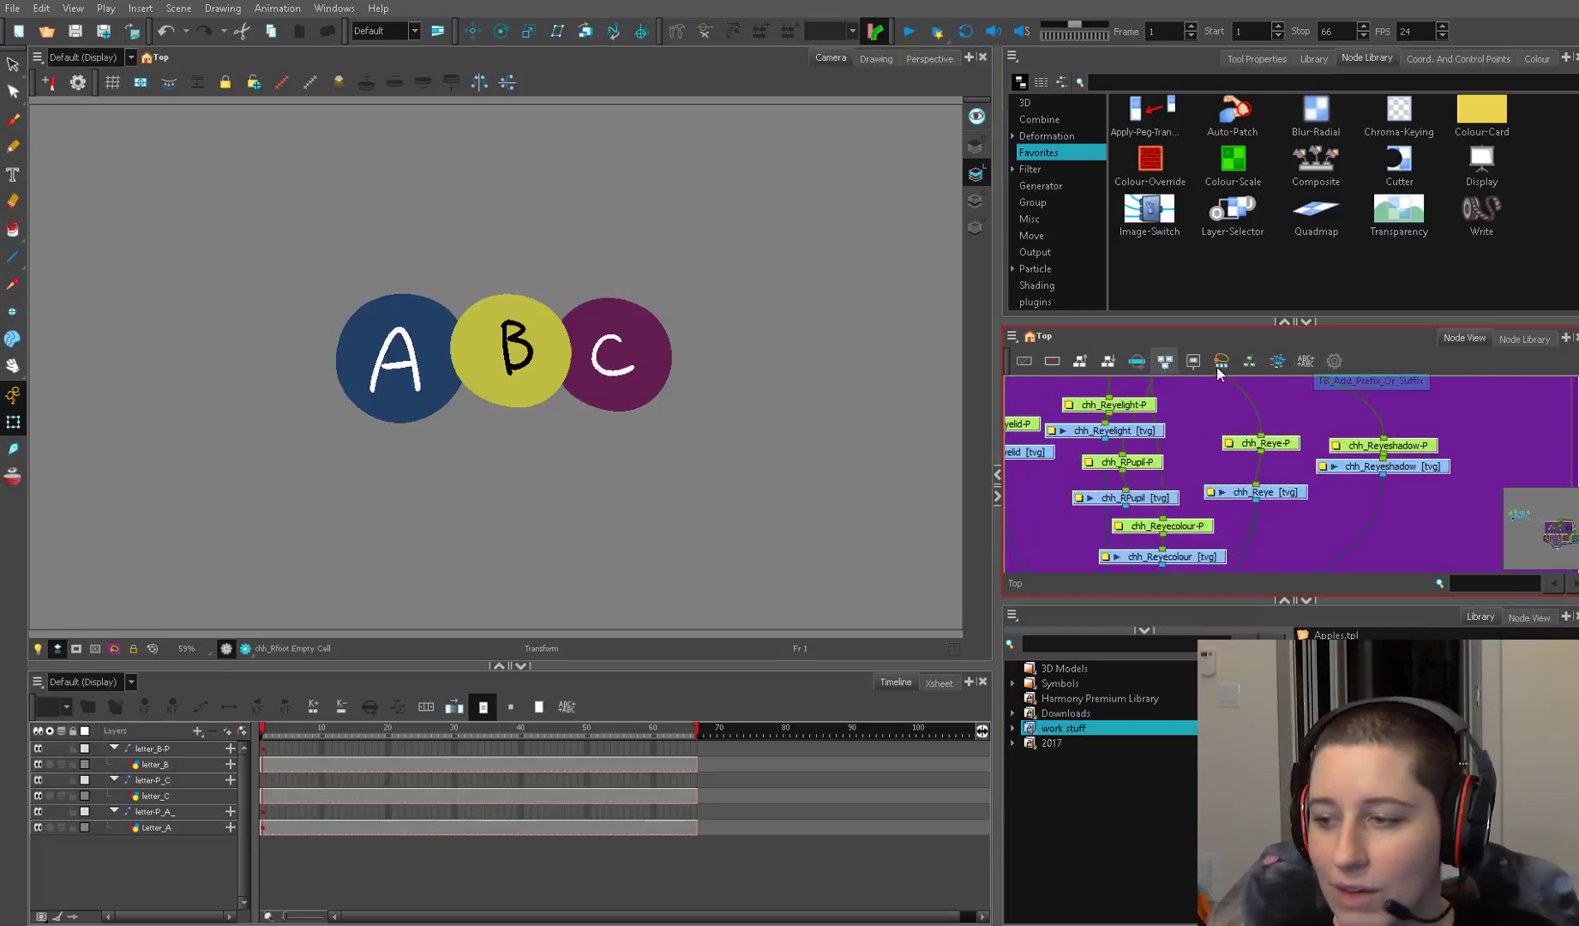
Run Find and Replace again on the character nodes to change chh to ch, and deselect them
{"action": "left_click", "coordinate": [1335, 361]}
{"action": "left_click", "coordinate": [808, 433]}
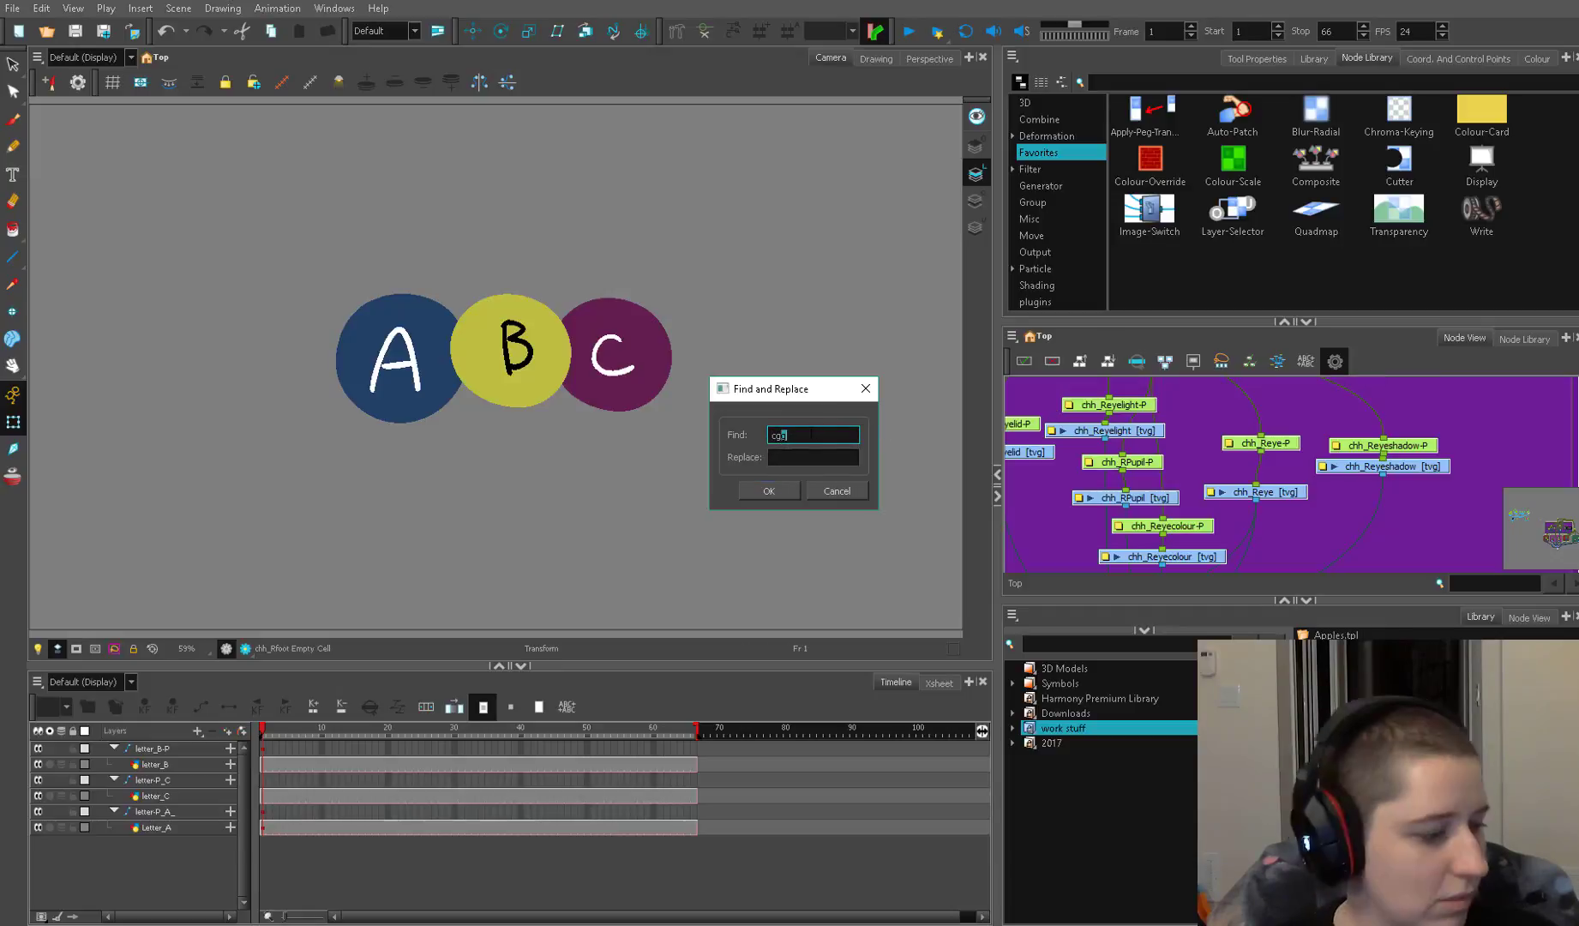
{"action": "left_click", "coordinate": [797, 456]}
{"action": "type", "text": "ch"}
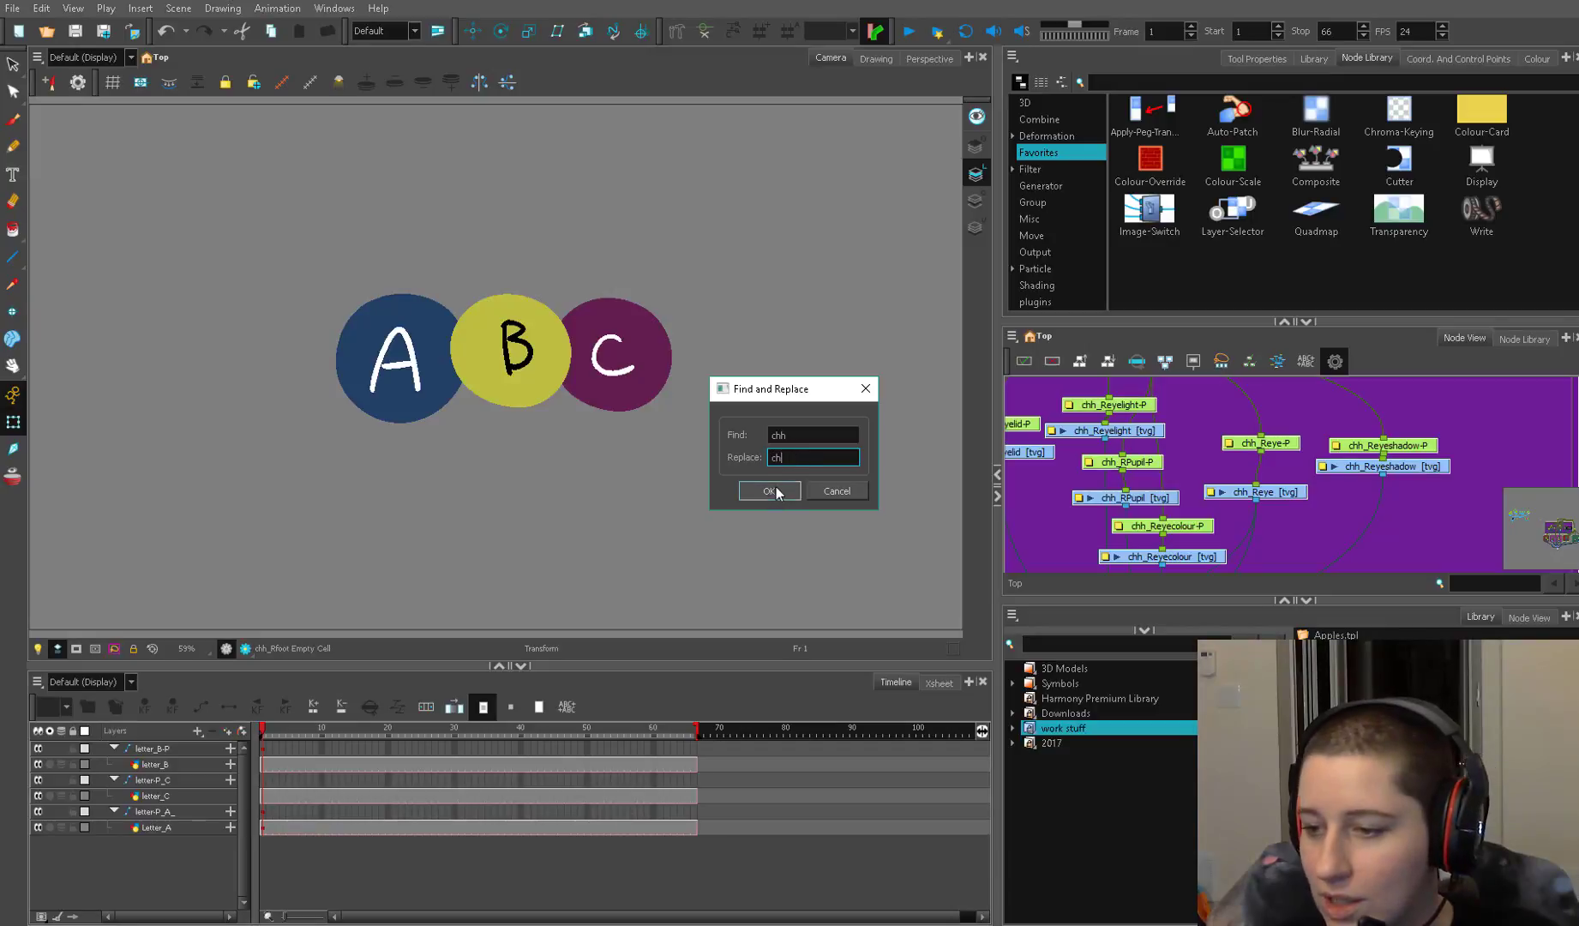
{"action": "left_click", "coordinate": [769, 491]}
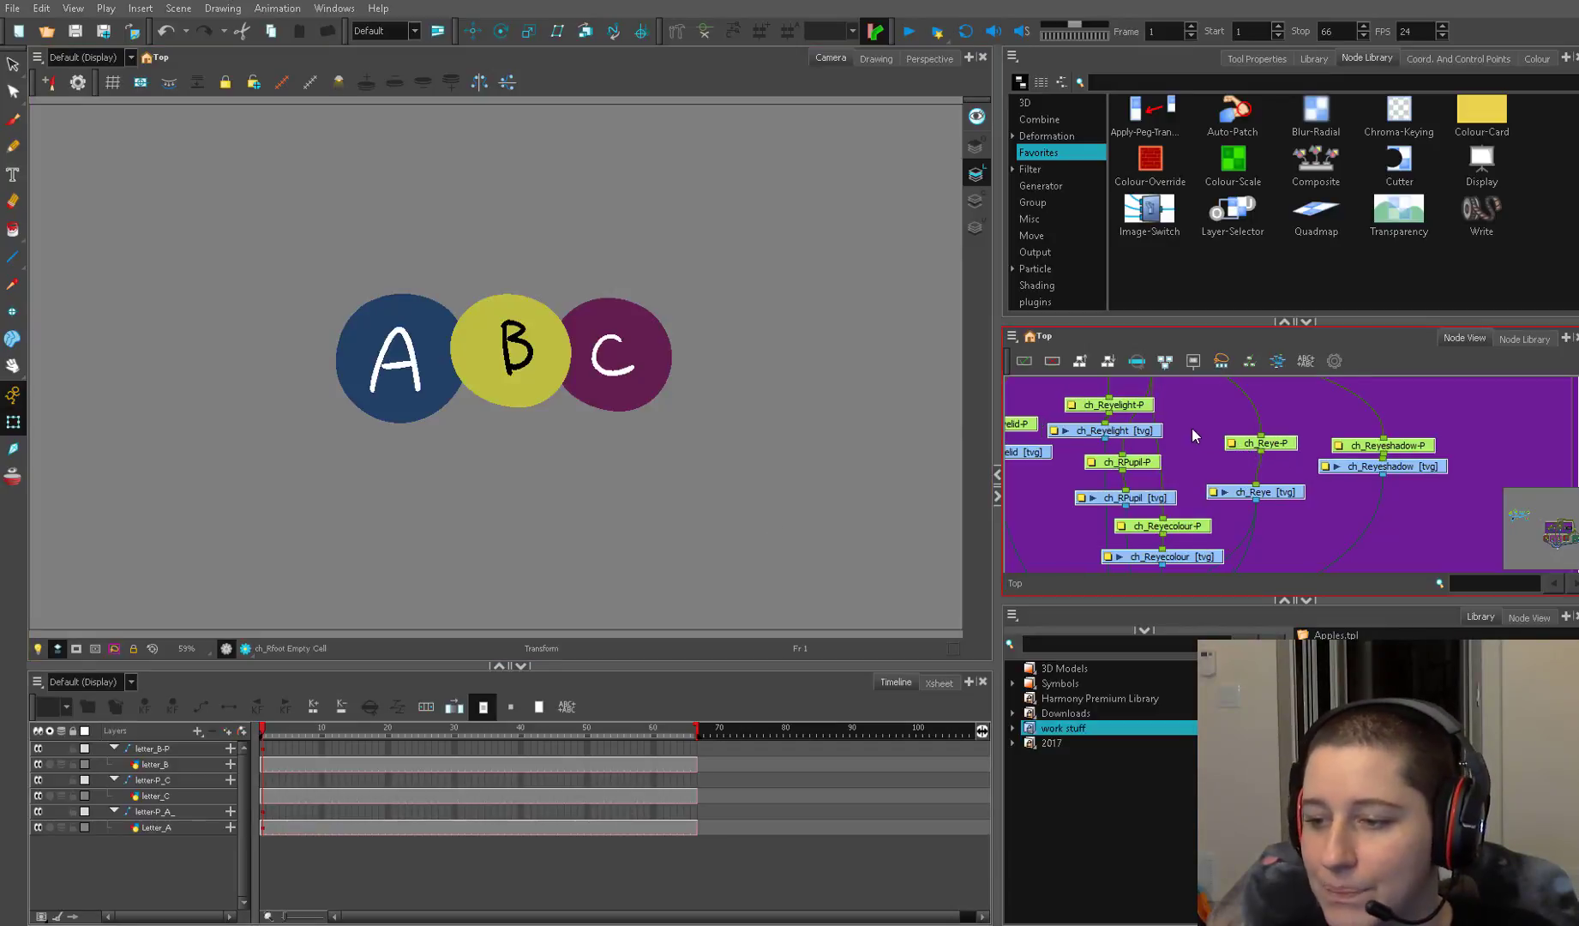
{"action": "left_click_drag", "start_coordinate": [1092, 416], "coordinate": [1217, 452]}
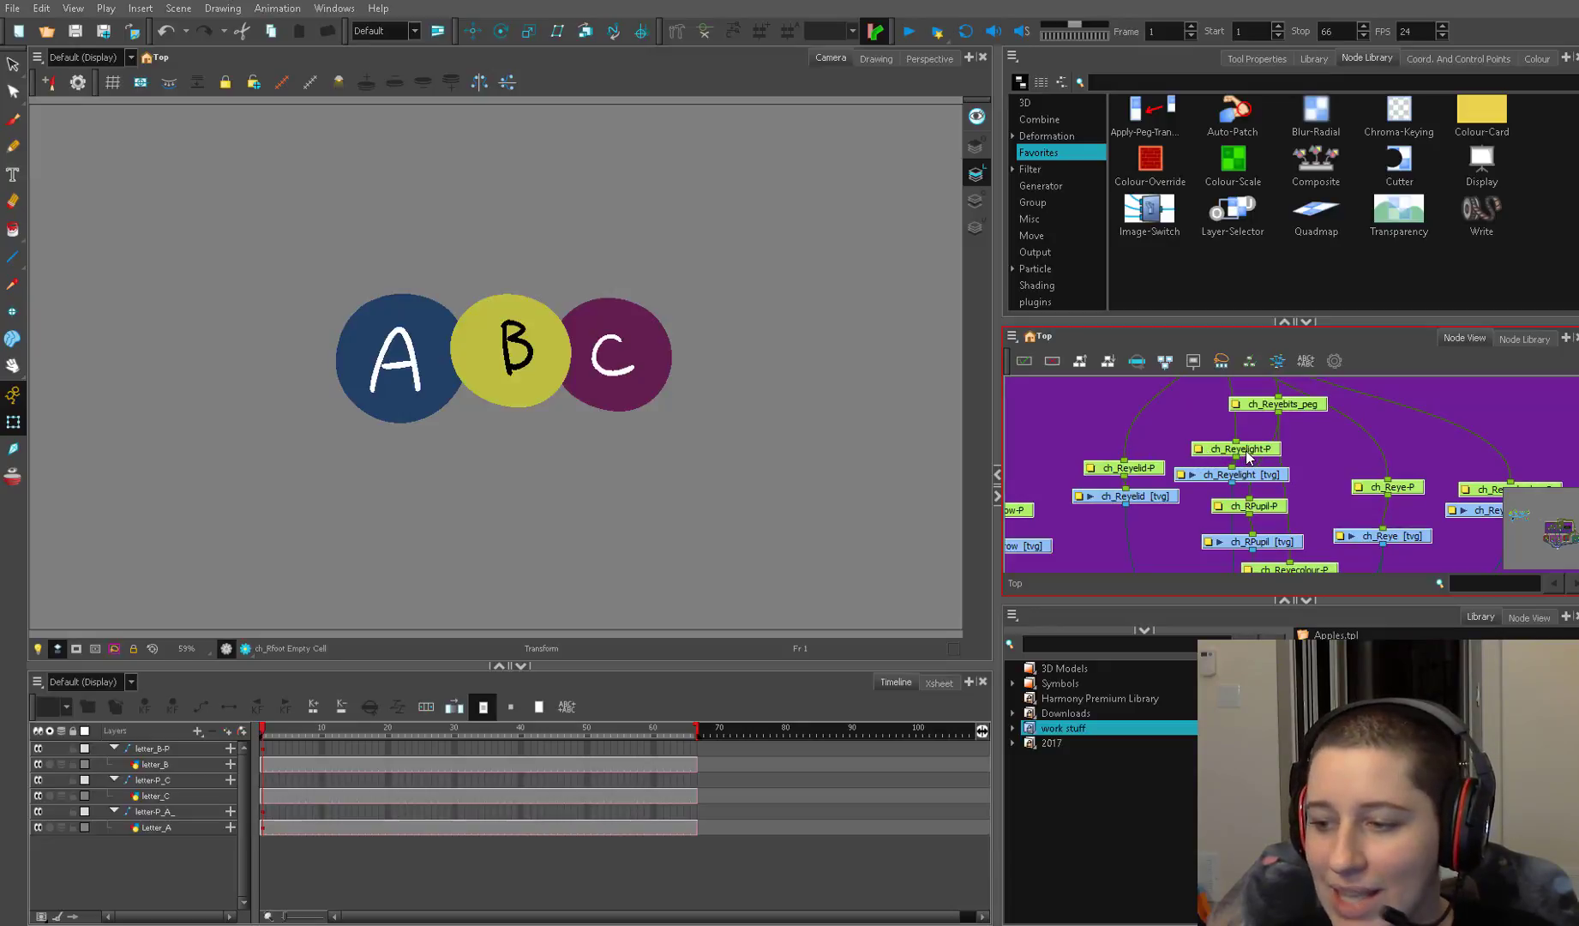
{"action": "left_click", "coordinate": [1112, 435]}
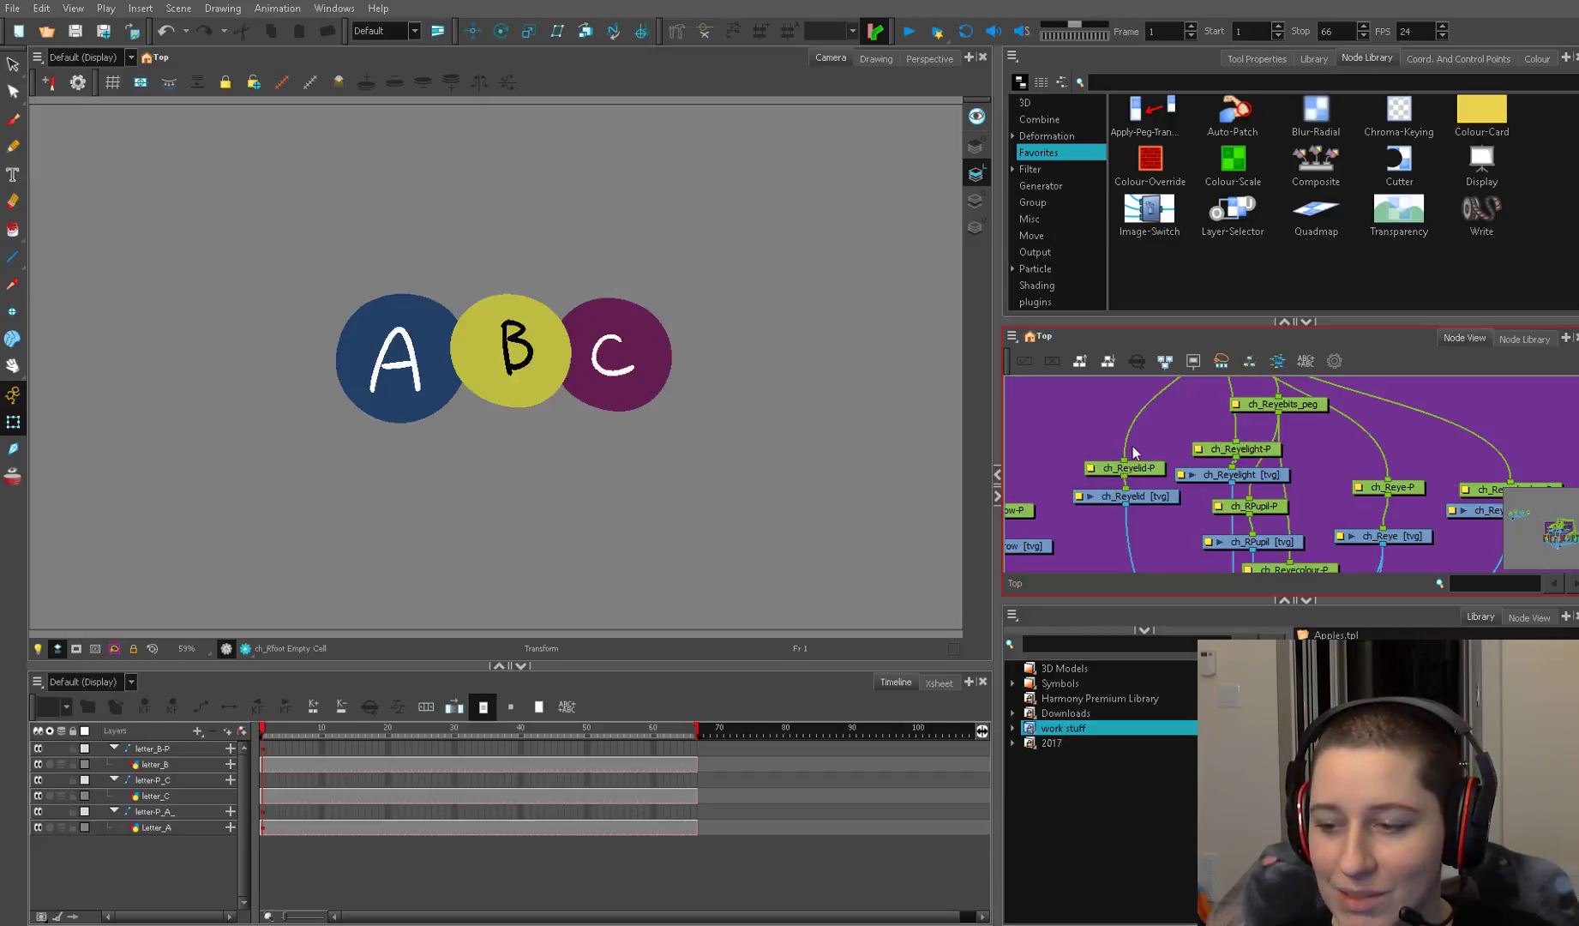
Place the asdf template from the library beside the ASD_asdf nodes above the character's Head group
{"action": "scroll", "coordinate": [1105, 436], "scroll_direction": "down", "scroll_amount": 5}
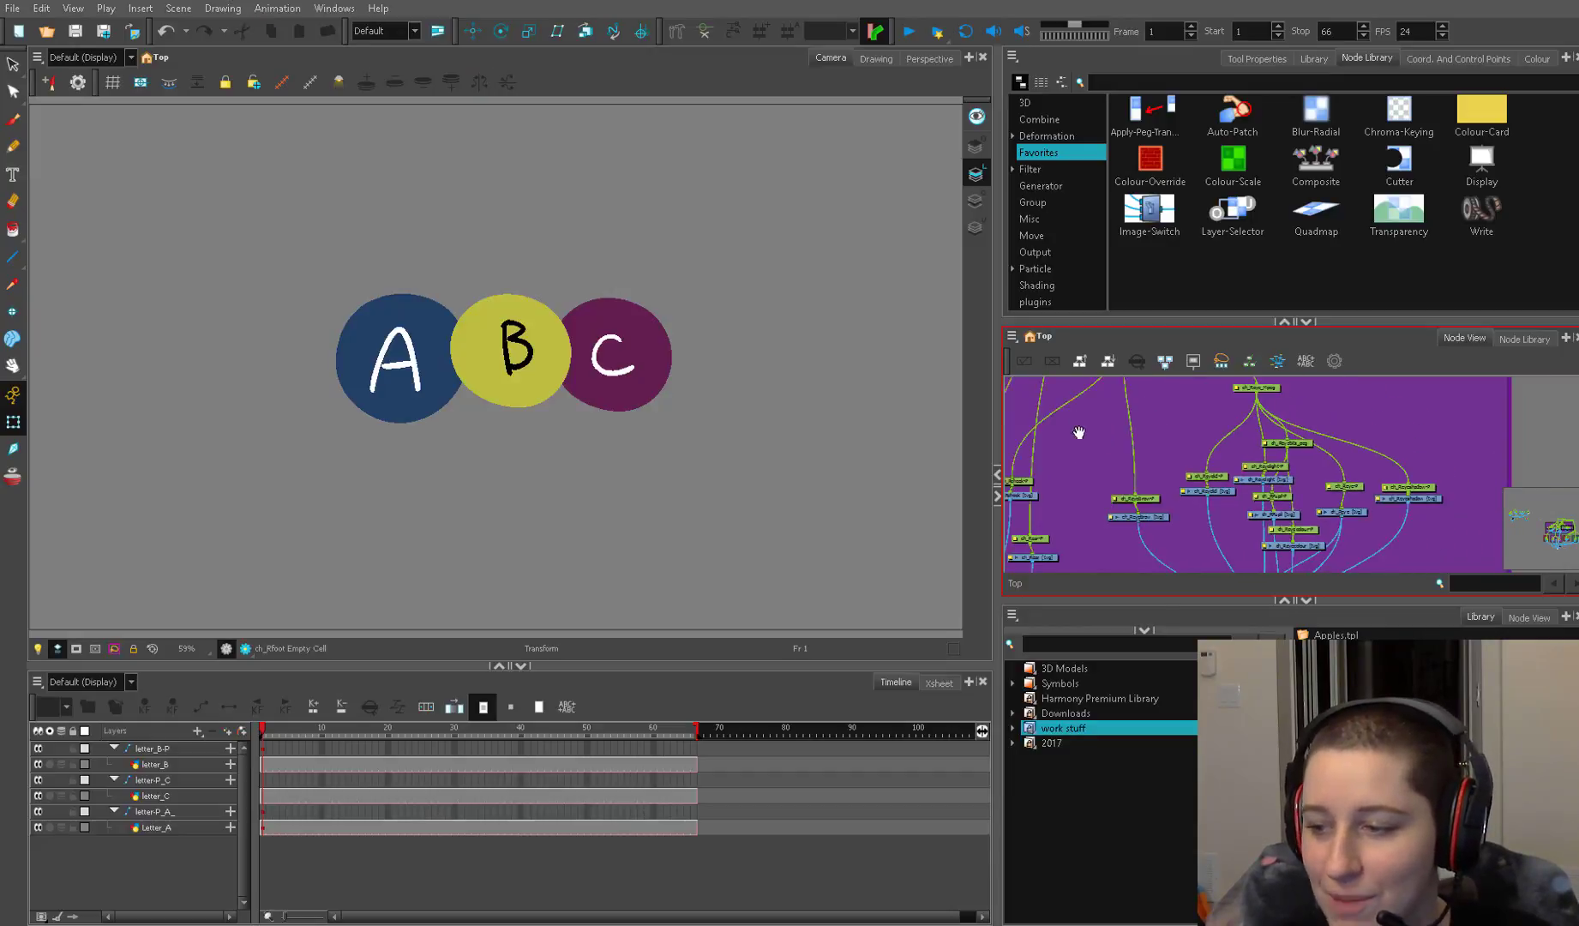
{"action": "left_click_drag", "start_coordinate": [1084, 435], "coordinate": [1304, 592]}
{"action": "scroll", "coordinate": [1269, 480], "scroll_direction": "down", "scroll_amount": 3}
{"action": "left_click_drag", "start_coordinate": [1235, 492], "coordinate": [1375, 406]}
{"action": "scroll", "coordinate": [1244, 432], "scroll_direction": "up", "scroll_amount": 3}
{"action": "left_click", "coordinate": [1145, 475]}
{"action": "left_click", "coordinate": [1142, 492]}
{"action": "left_click_drag", "start_coordinate": [1152, 451], "coordinate": [1279, 466]}
{"action": "left_click", "coordinate": [1337, 635]}
{"action": "scroll", "coordinate": [1269, 462], "scroll_direction": "up", "scroll_amount": 2}
{"action": "left_click_drag", "start_coordinate": [1106, 398], "coordinate": [1242, 567]}
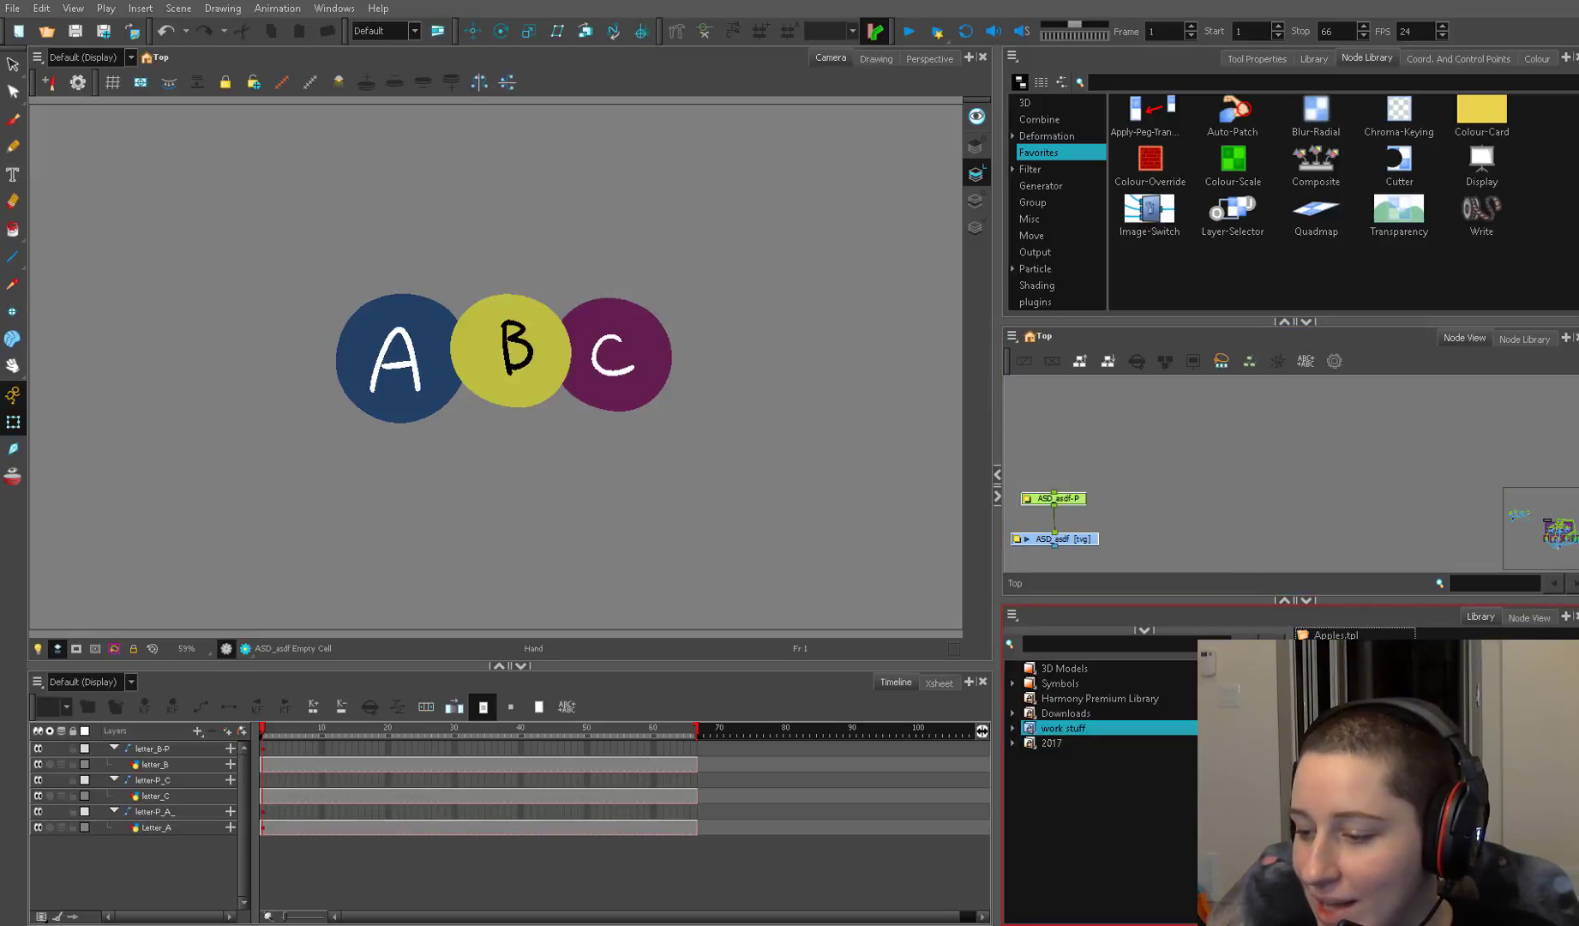
{"action": "left_click_drag", "start_coordinate": [1159, 518], "coordinate": [1218, 541]}
{"action": "scroll", "coordinate": [1294, 487], "scroll_direction": "up", "scroll_amount": 1}
Replace asdf with hat in the names of the newly placed peg and drawing using the Find and Replace script
{"action": "left_click", "coordinate": [1335, 363]}
{"action": "left_click", "coordinate": [809, 435]}
{"action": "type", "text": "asdf"}
{"action": "left_click", "coordinate": [809, 457]}
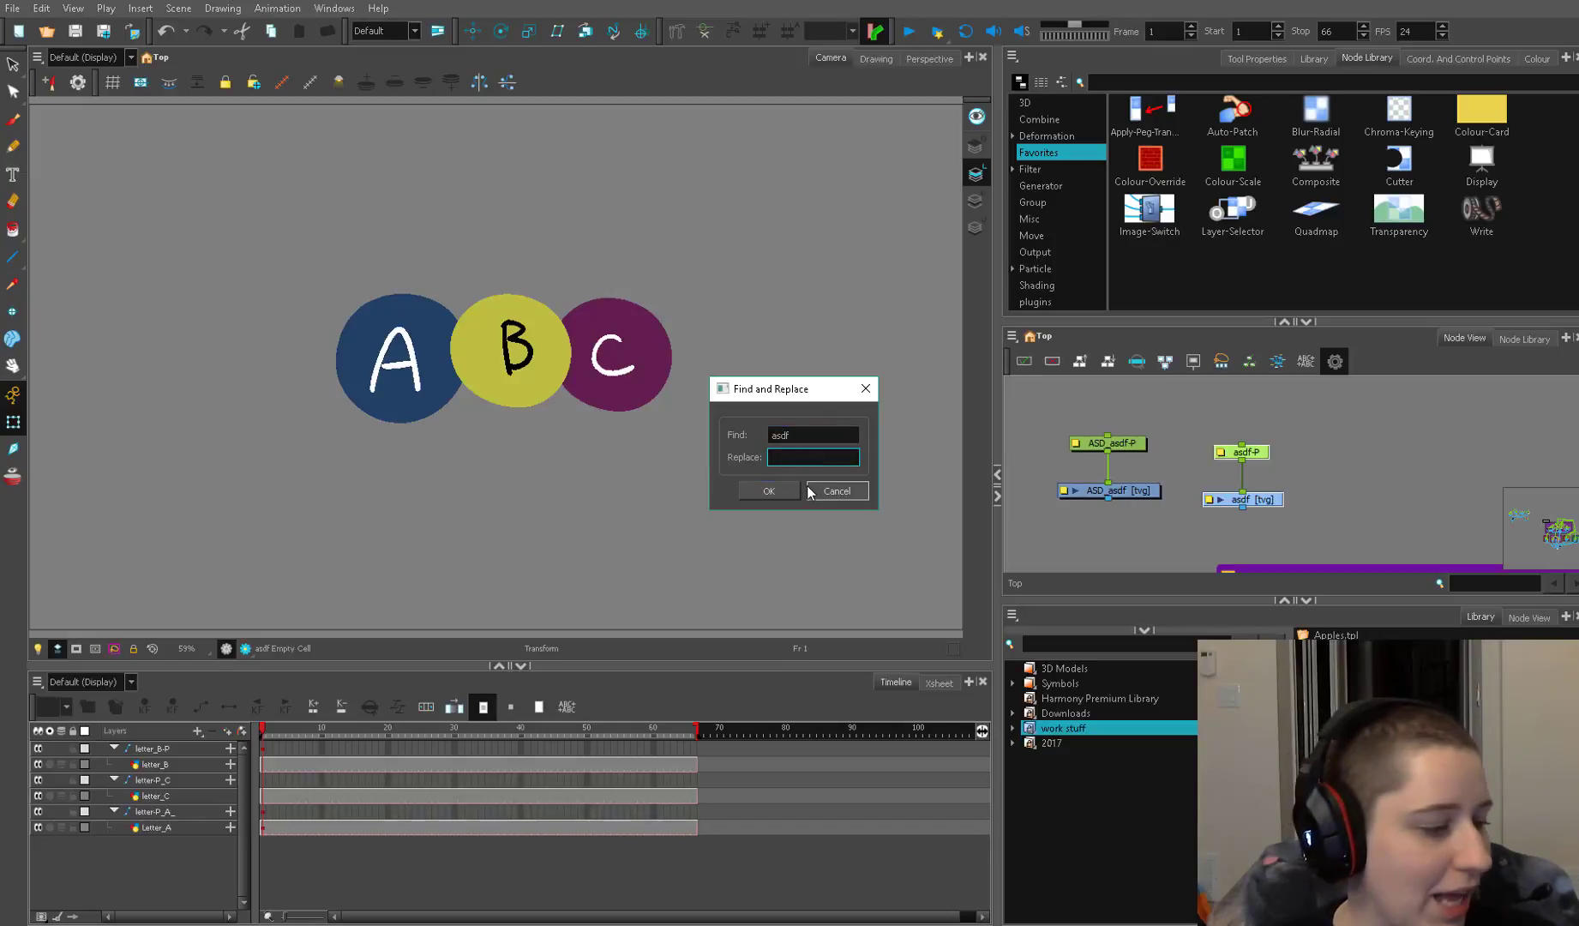
{"action": "type", "text": "hat"}
{"action": "key", "text": "Return"}
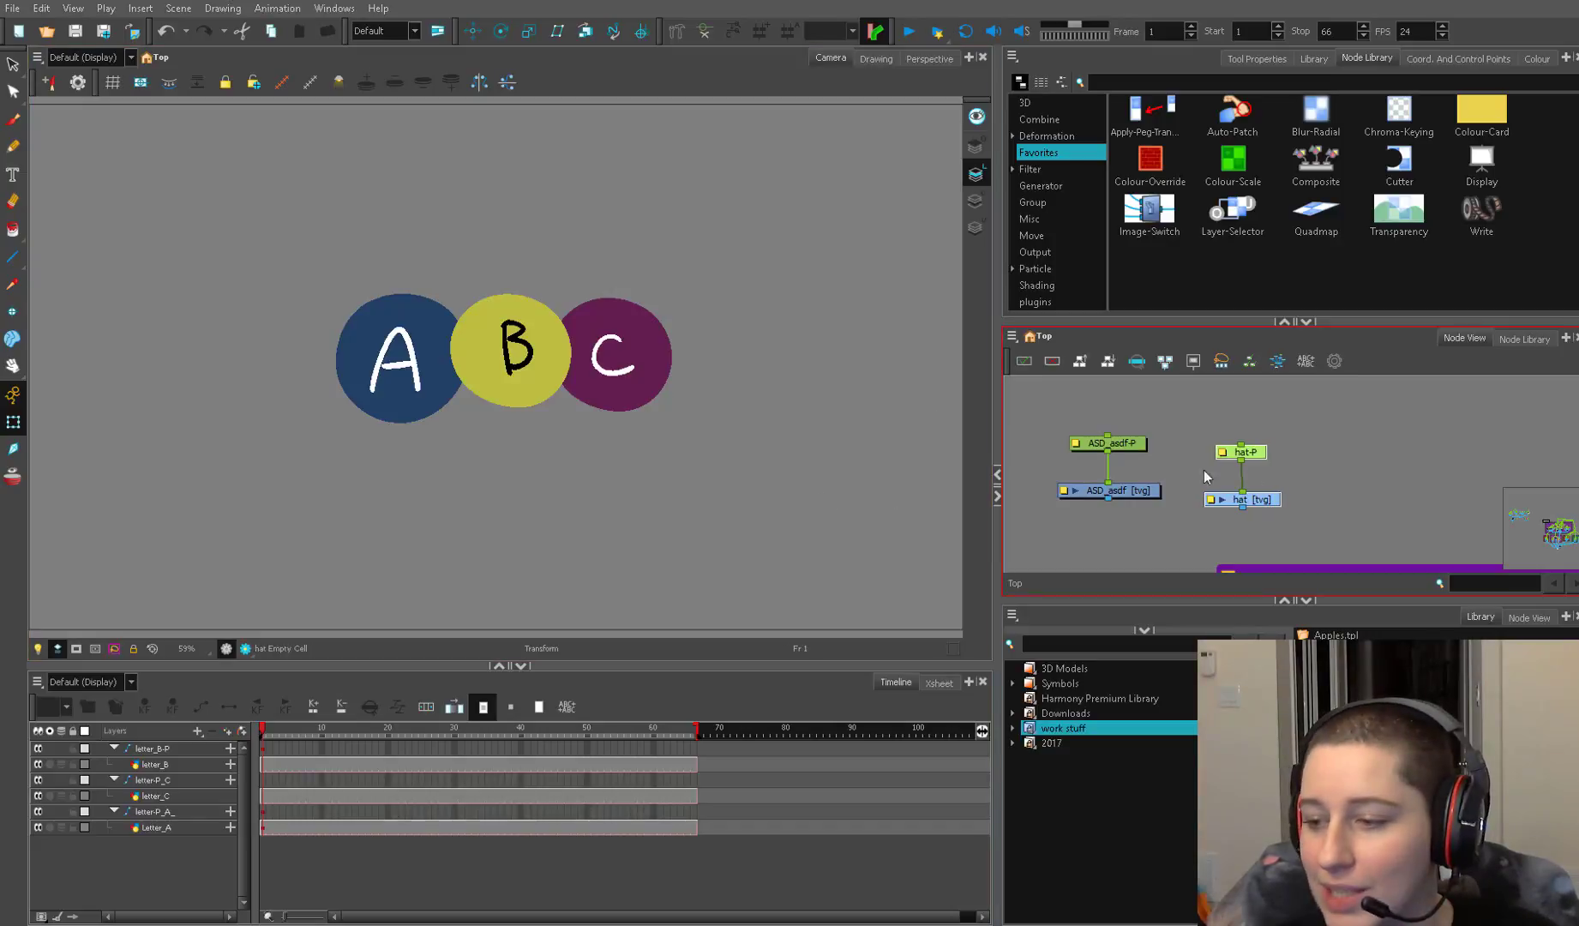
Examine the character's node groups in the Node View, ending at the node network of the Hair group
{"action": "left_click_drag", "start_coordinate": [1305, 508], "coordinate": [1072, 374]}
{"action": "scroll", "coordinate": [1366, 545], "scroll_direction": "down", "scroll_amount": 2}
{"action": "left_click_drag", "start_coordinate": [1368, 547], "coordinate": [1188, 437]}
{"action": "left_click_drag", "start_coordinate": [1221, 506], "coordinate": [1215, 391]}
{"action": "scroll", "coordinate": [1217, 393], "scroll_direction": "down", "scroll_amount": 2}
{"action": "left_click_drag", "start_coordinate": [1408, 525], "coordinate": [1167, 384]}
{"action": "scroll", "coordinate": [1339, 518], "scroll_direction": "up", "scroll_amount": 2}
{"action": "scroll", "coordinate": [1318, 497], "scroll_direction": "down", "scroll_amount": 4}
{"action": "left_click_drag", "start_coordinate": [1376, 542], "coordinate": [1207, 401]}
{"action": "left_click_drag", "start_coordinate": [1146, 468], "coordinate": [1350, 480]}
{"action": "scroll", "coordinate": [1115, 479], "scroll_direction": "up", "scroll_amount": 5}
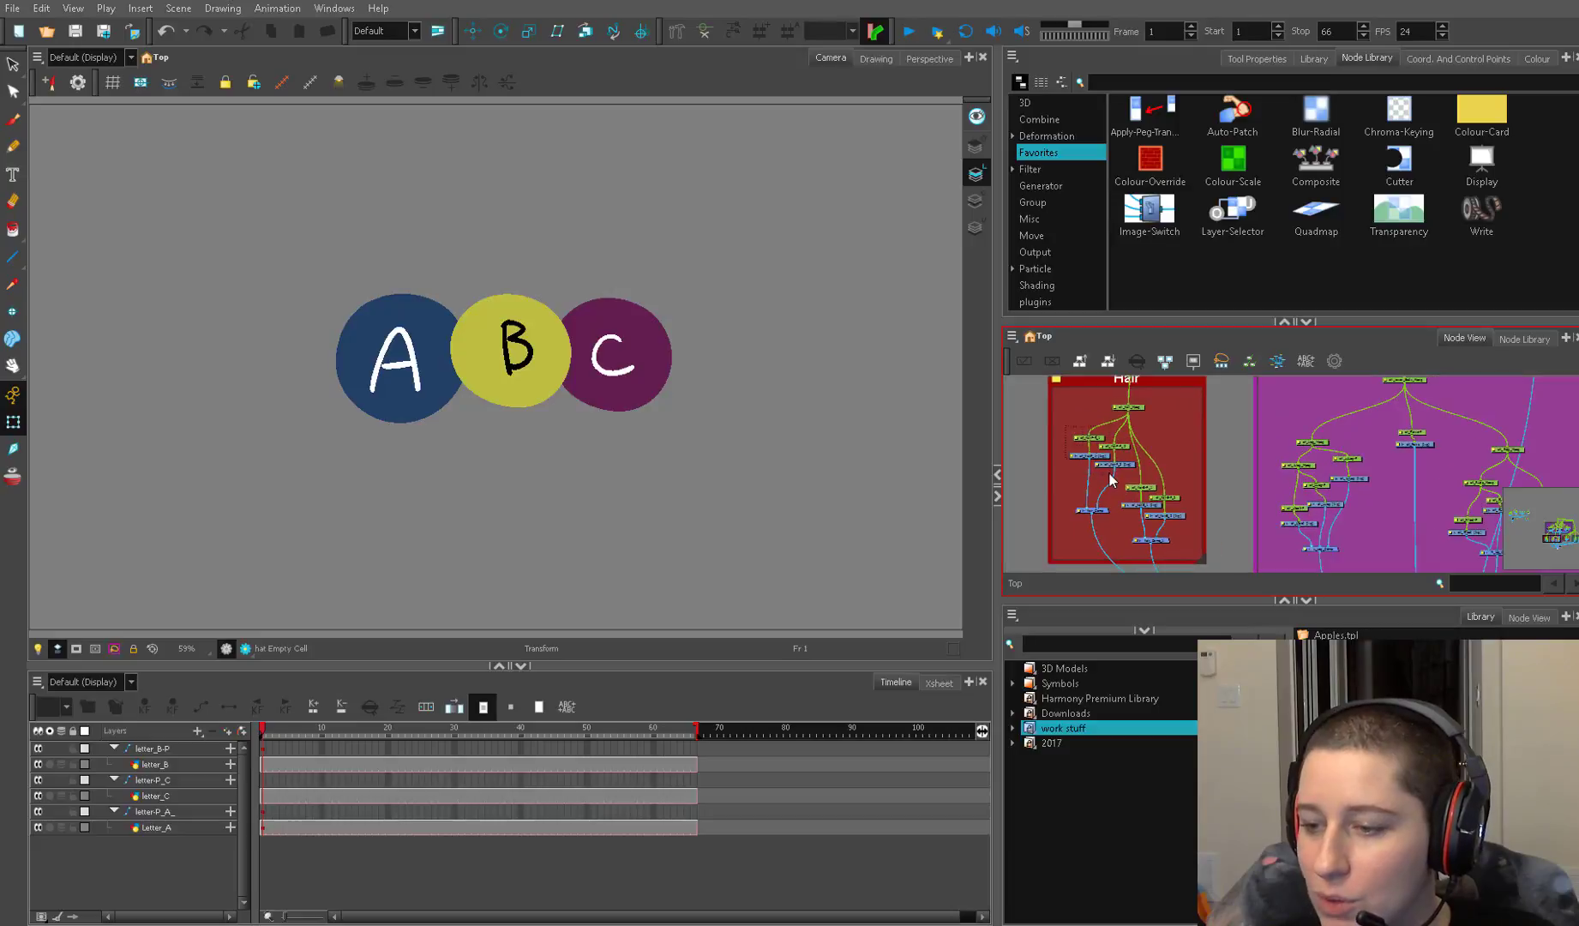
Select the lower composite node in the Hair group and shift it slightly
{"action": "left_click", "coordinate": [1151, 541]}
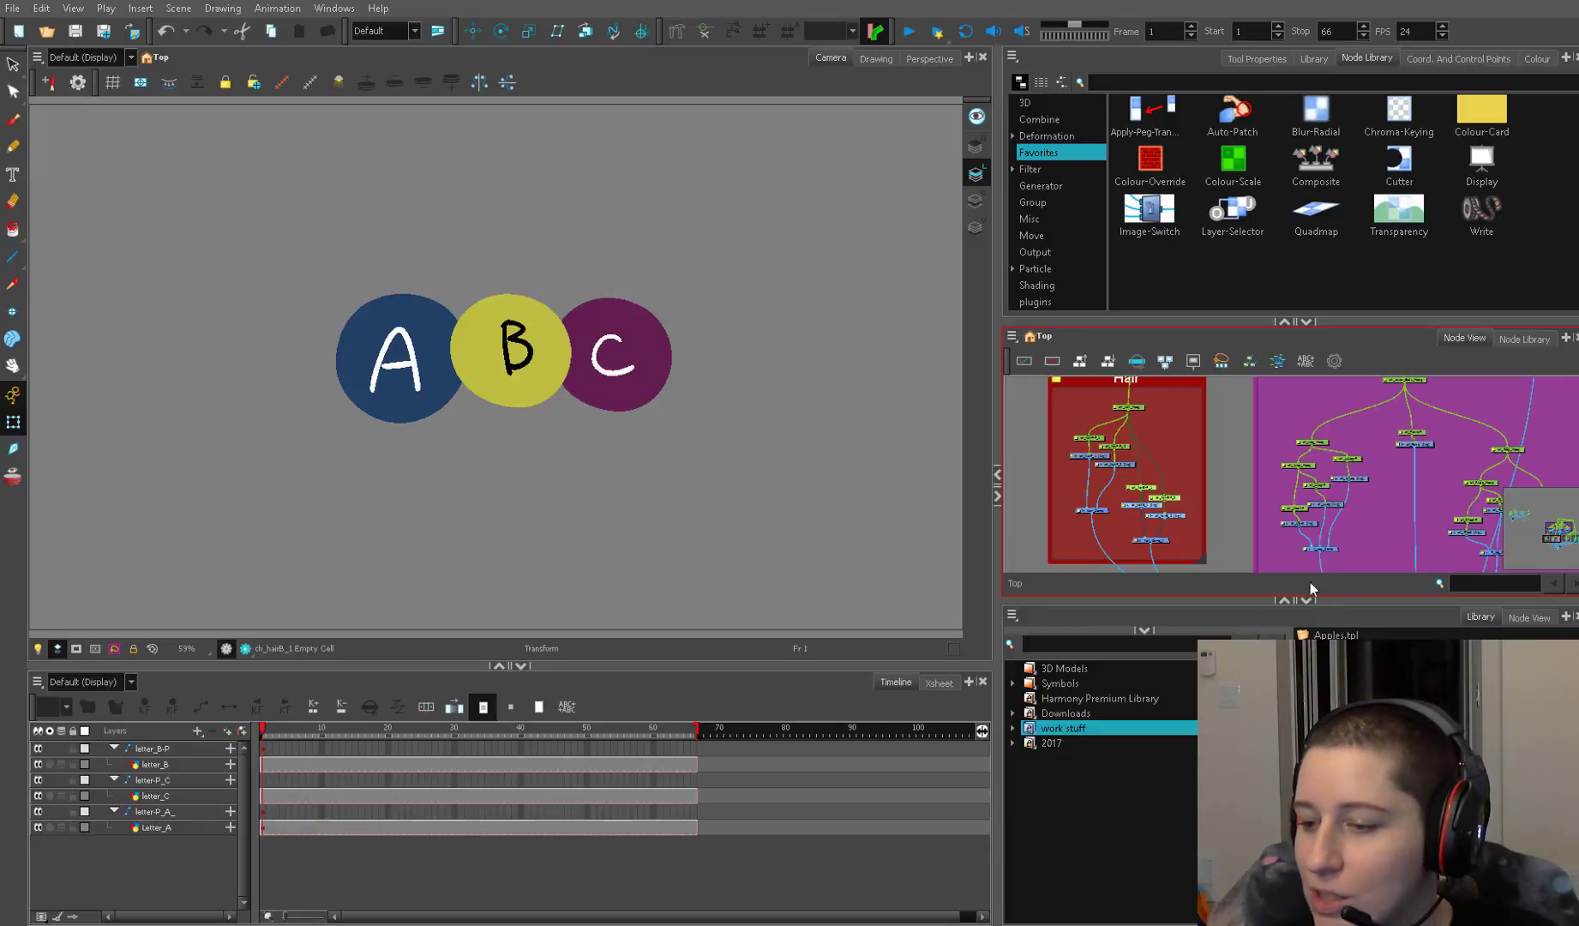
{"action": "scroll", "coordinate": [1267, 487], "scroll_direction": "up", "scroll_amount": 4}
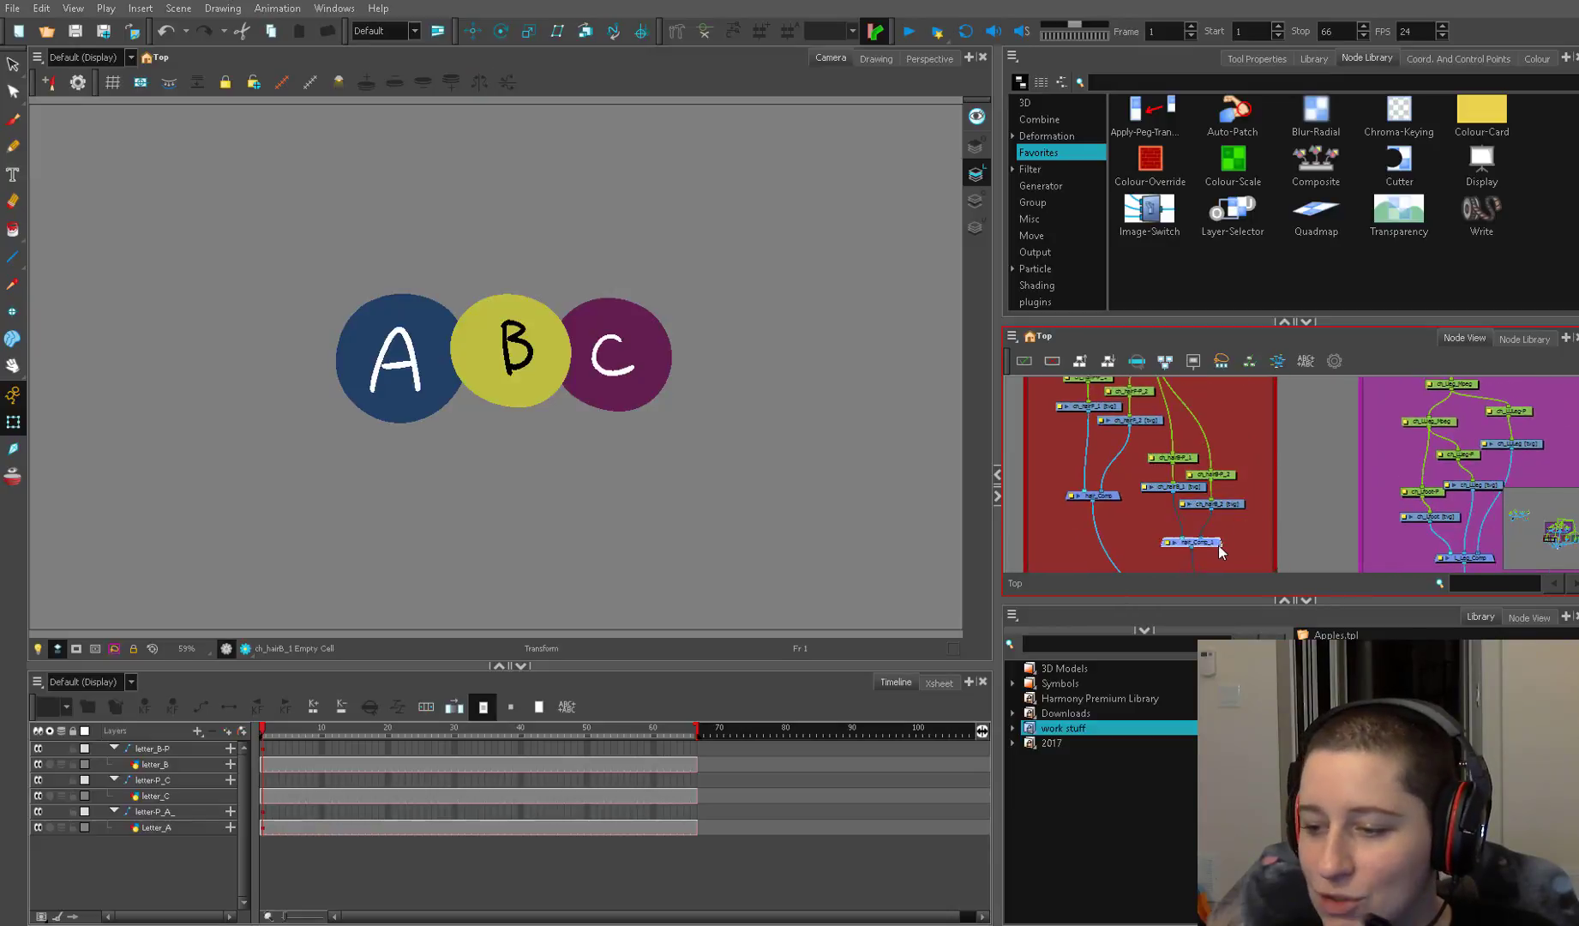
{"action": "left_click_drag", "start_coordinate": [1219, 544], "coordinate": [1225, 542]}
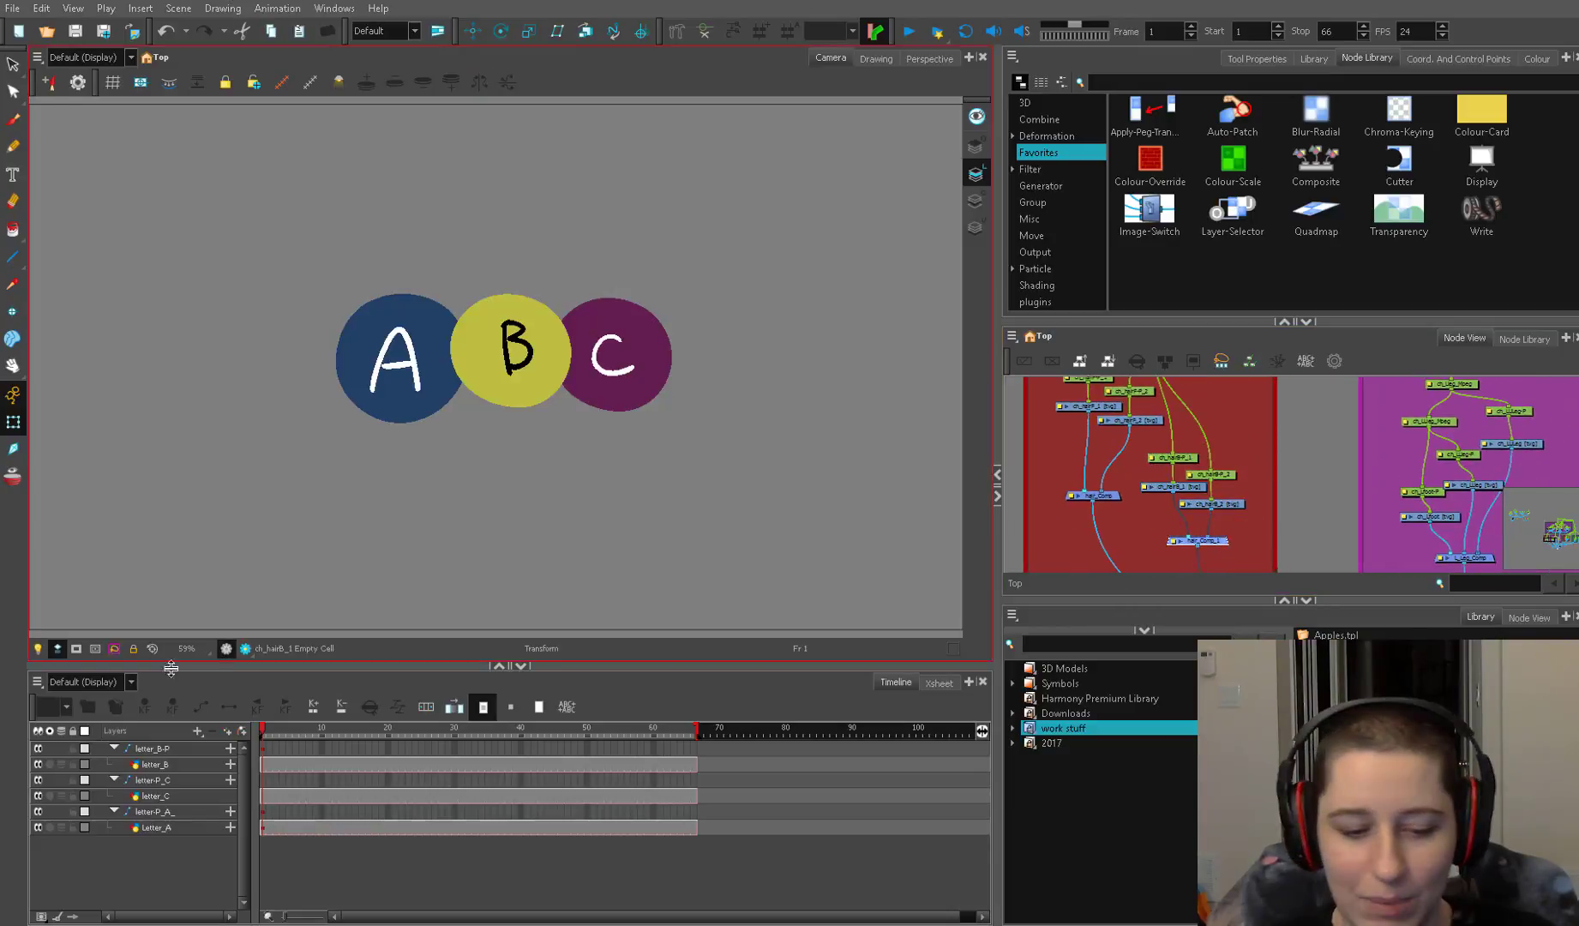
Add a drawing layer named asdfgw from the Timeline and return to the Node View
{"action": "right_click", "coordinate": [205, 742]}
{"action": "left_click", "coordinate": [269, 801]}
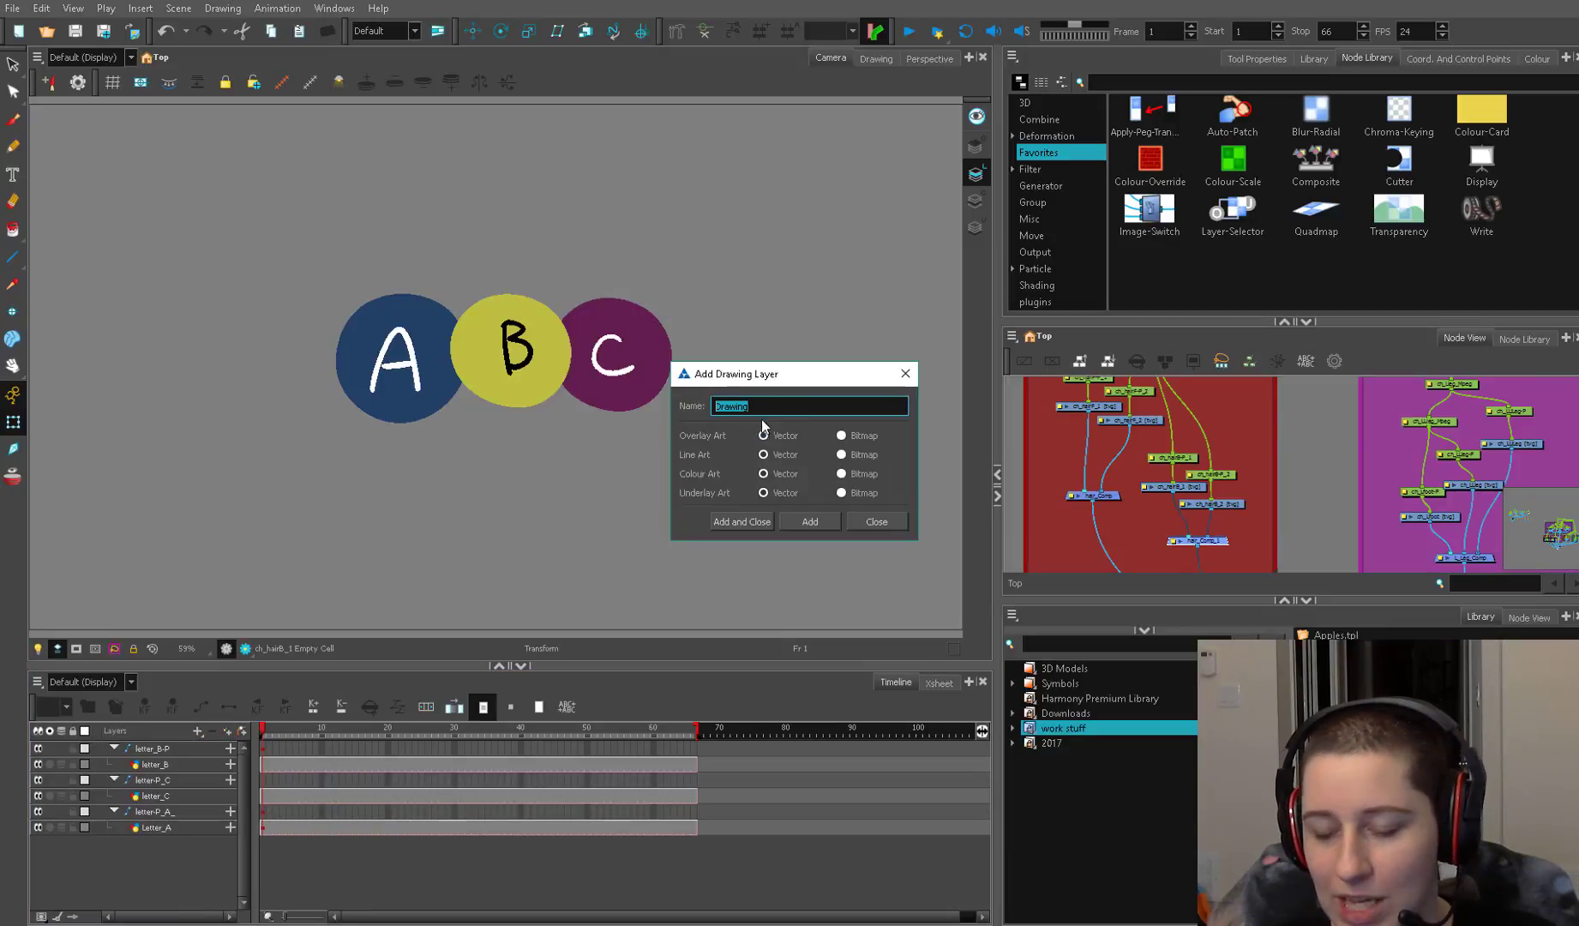
{"action": "type", "text": "asdfgw"}
{"action": "left_click", "coordinate": [814, 524]}
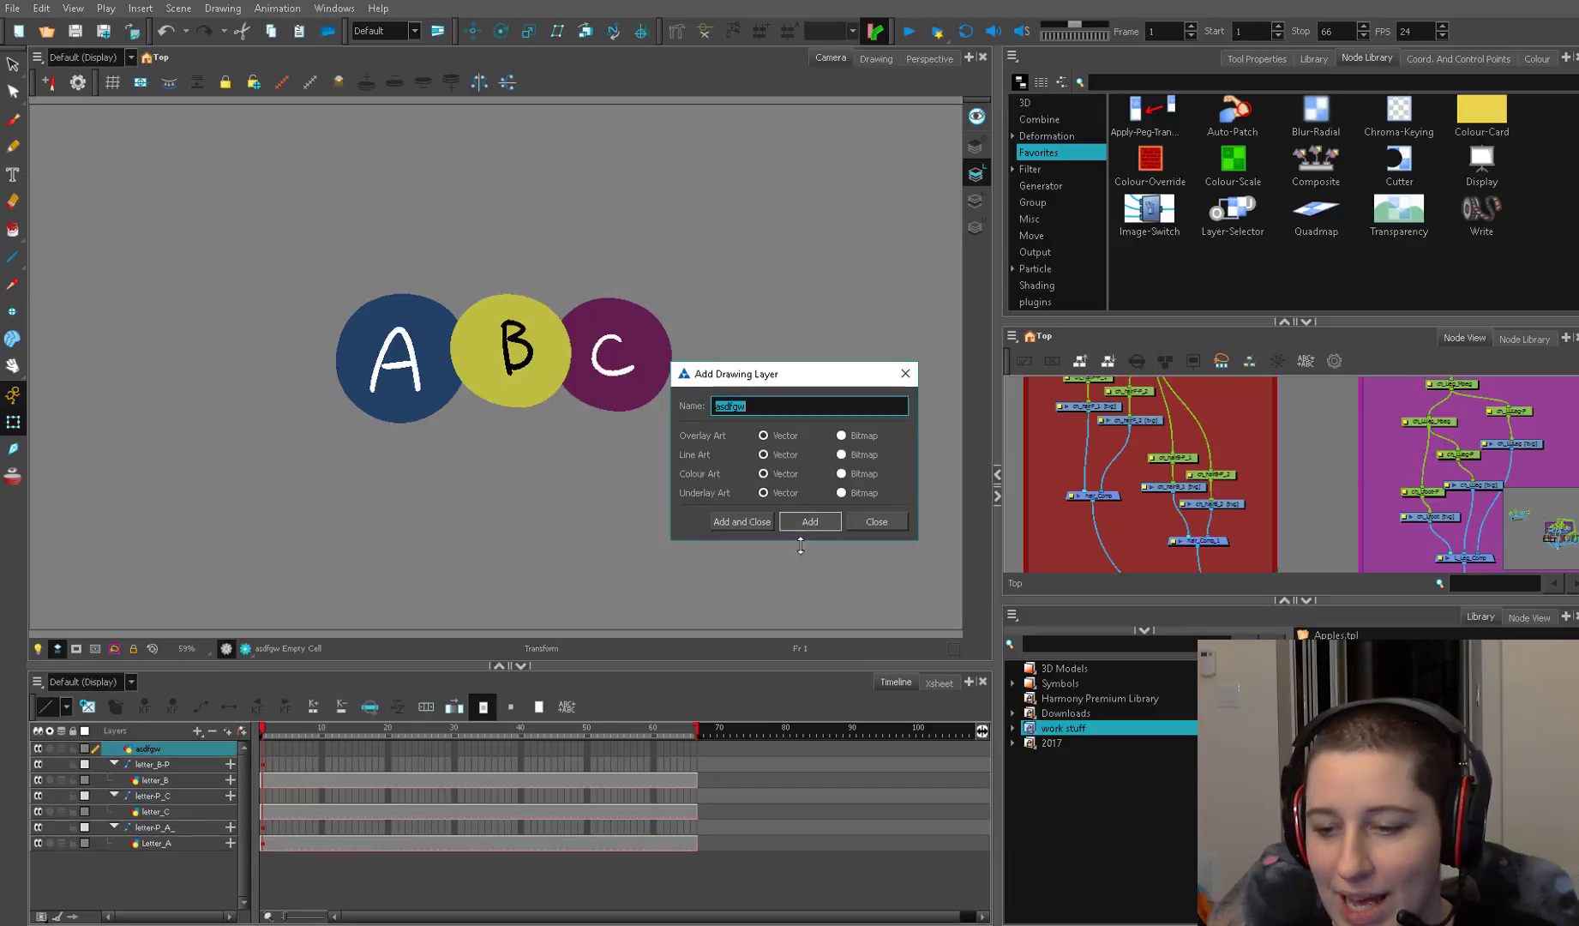
{"action": "left_click", "coordinate": [876, 521]}
{"action": "left_click", "coordinate": [1255, 450]}
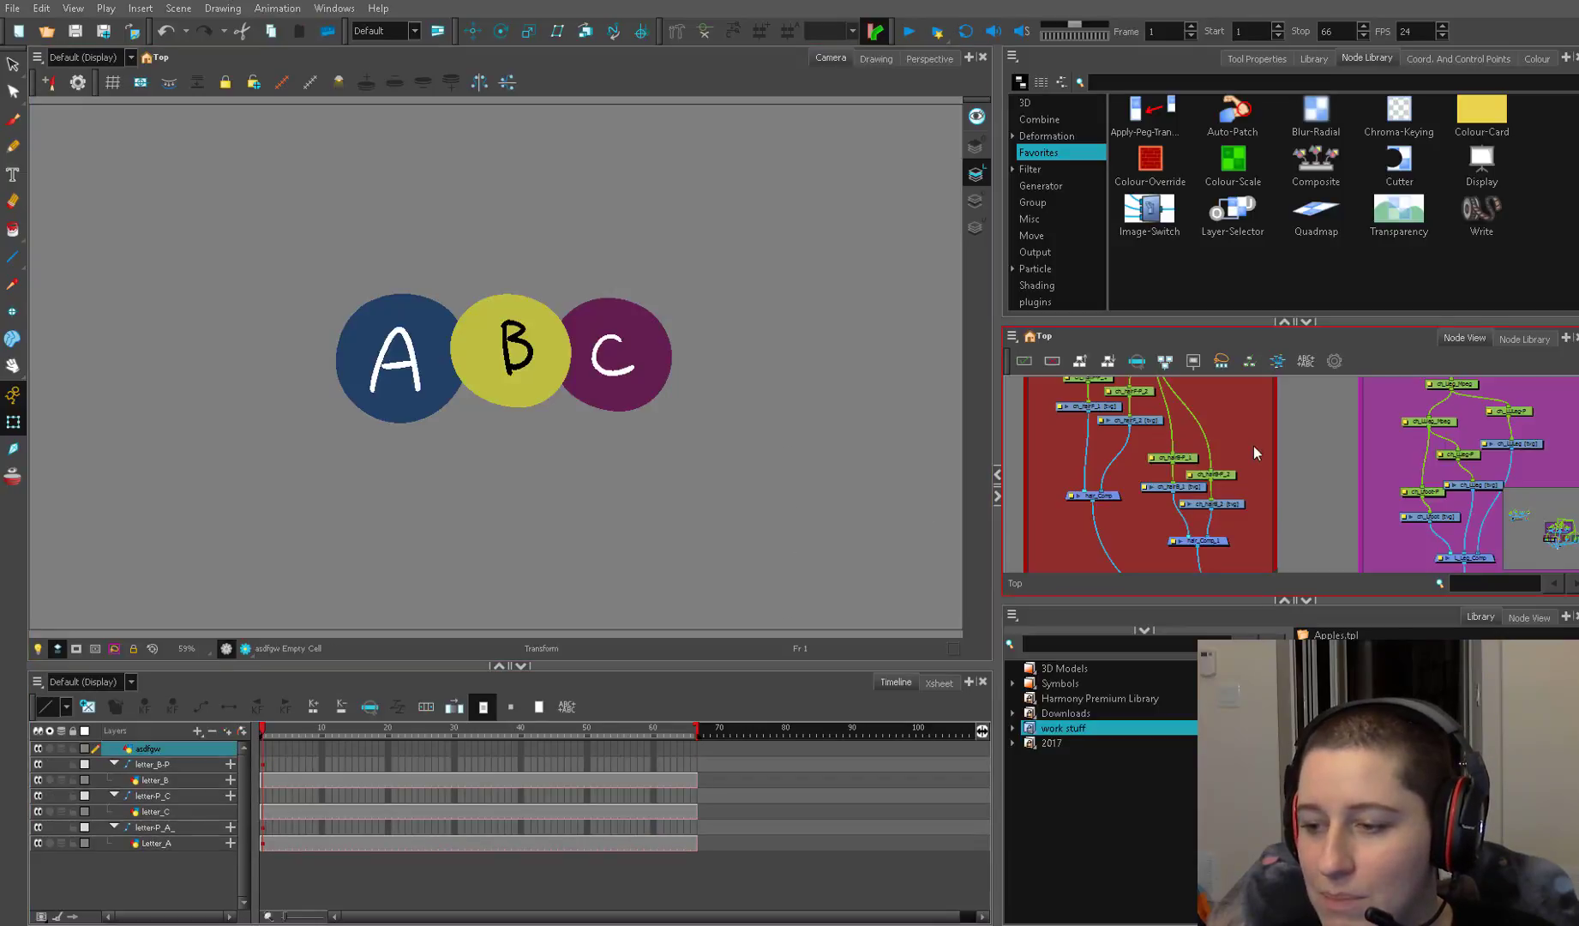
Place the Apples.tpl template beside the Hair group and inspect the layer properties of its peg and drawing
{"action": "left_click", "coordinate": [1320, 655]}
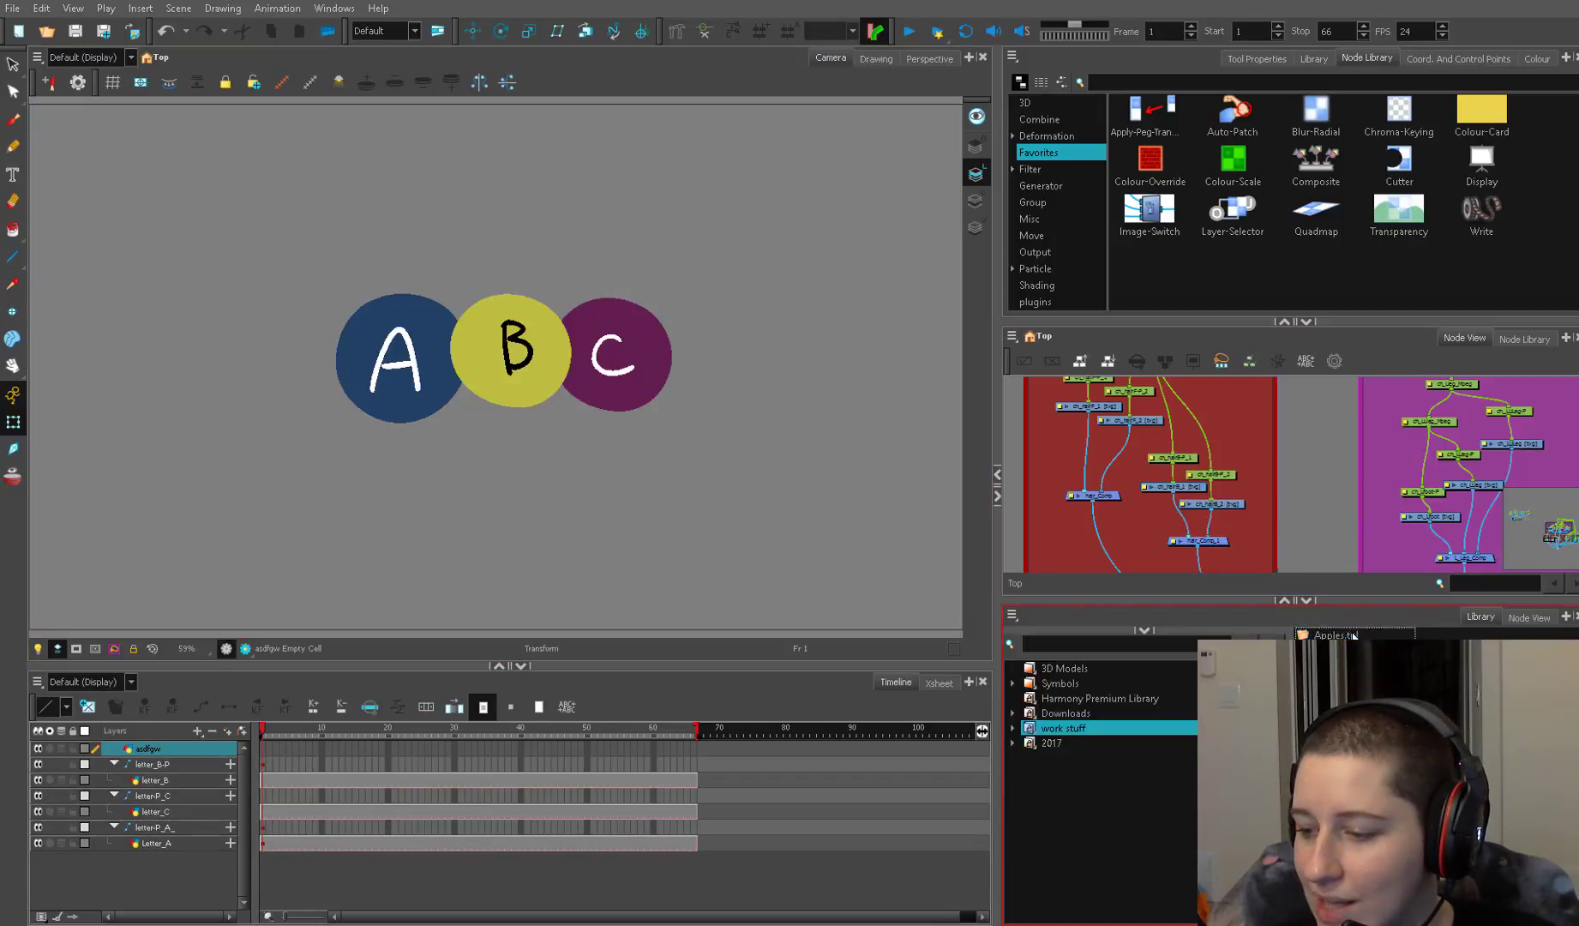
{"action": "left_click_drag", "start_coordinate": [1239, 454], "coordinate": [1271, 478]}
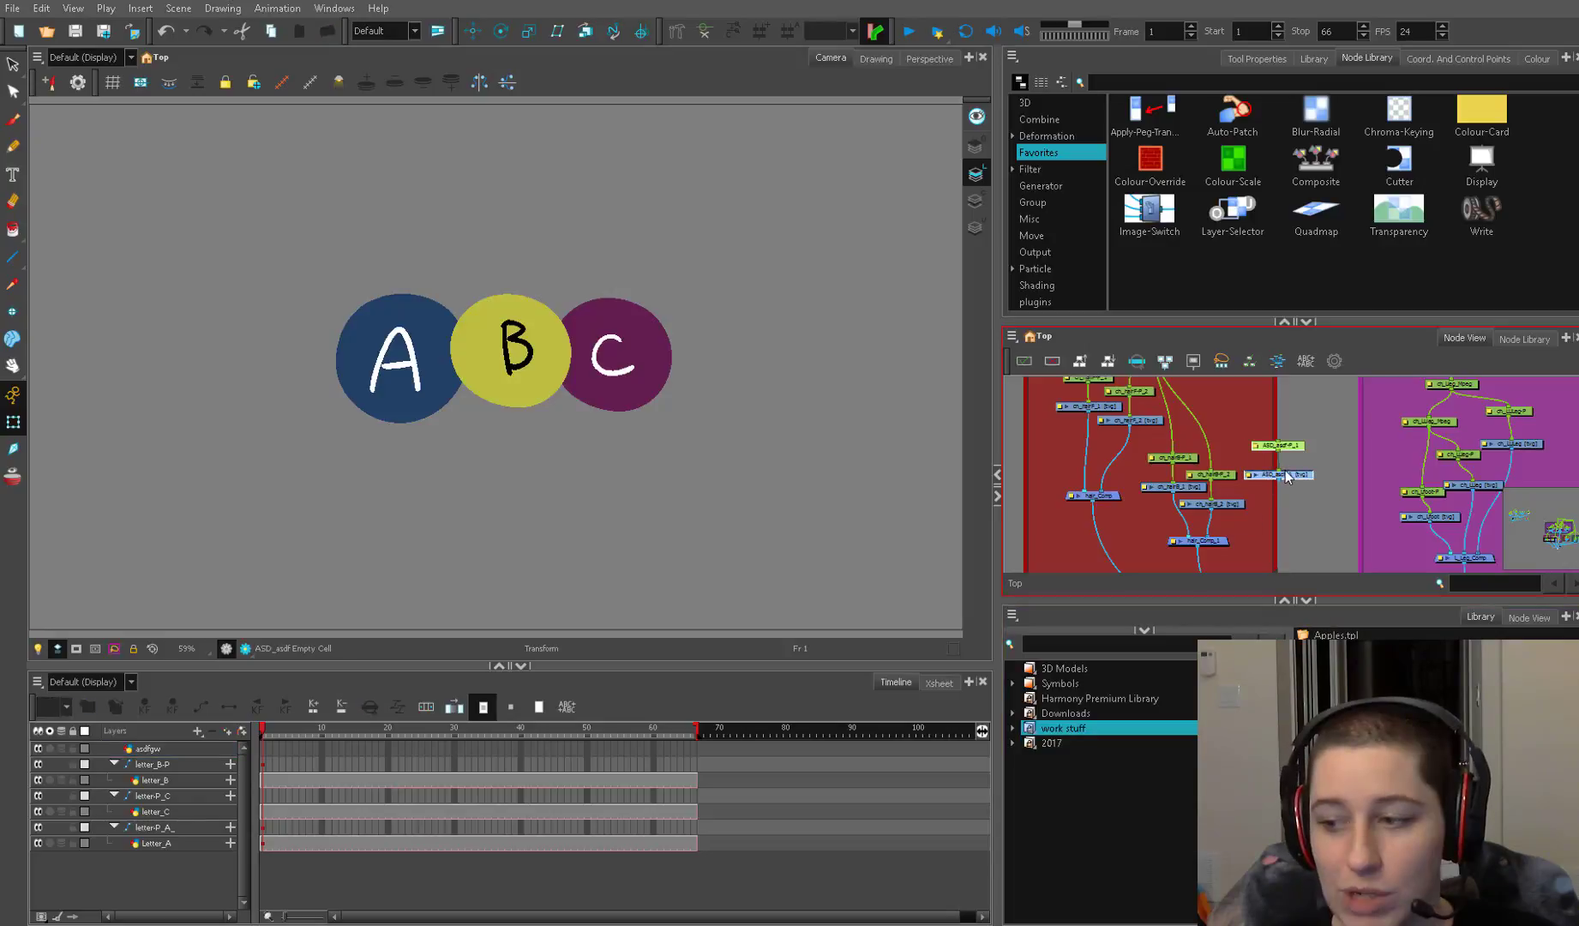
{"action": "double_click", "coordinate": [1250, 446]}
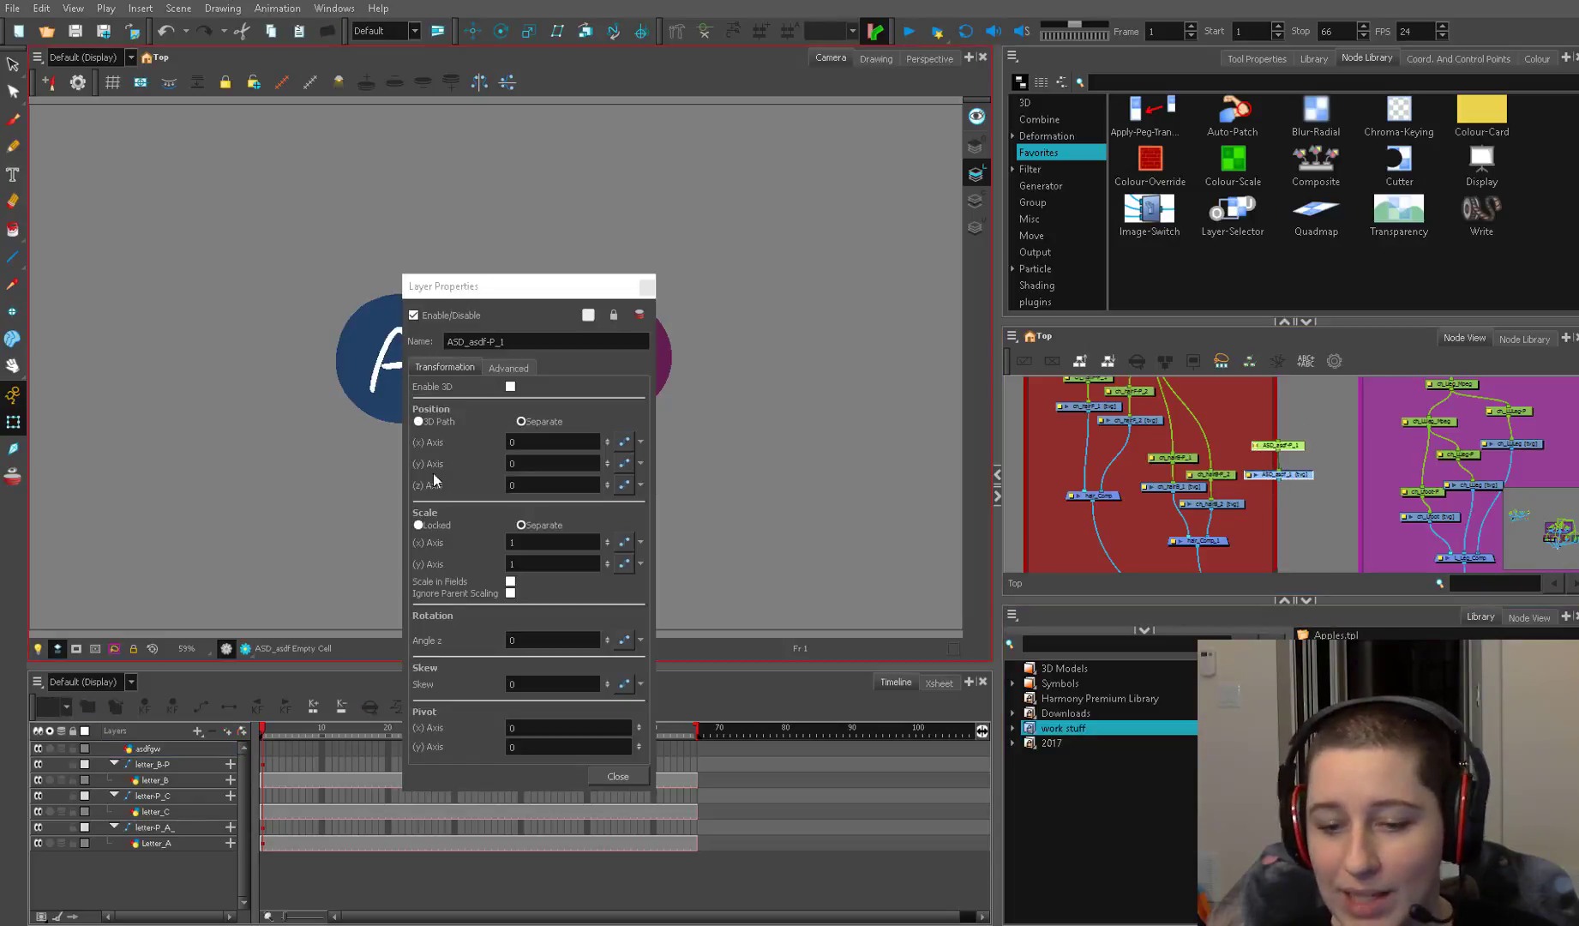
{"action": "left_click", "coordinate": [618, 778]}
{"action": "double_click", "coordinate": [1254, 474]}
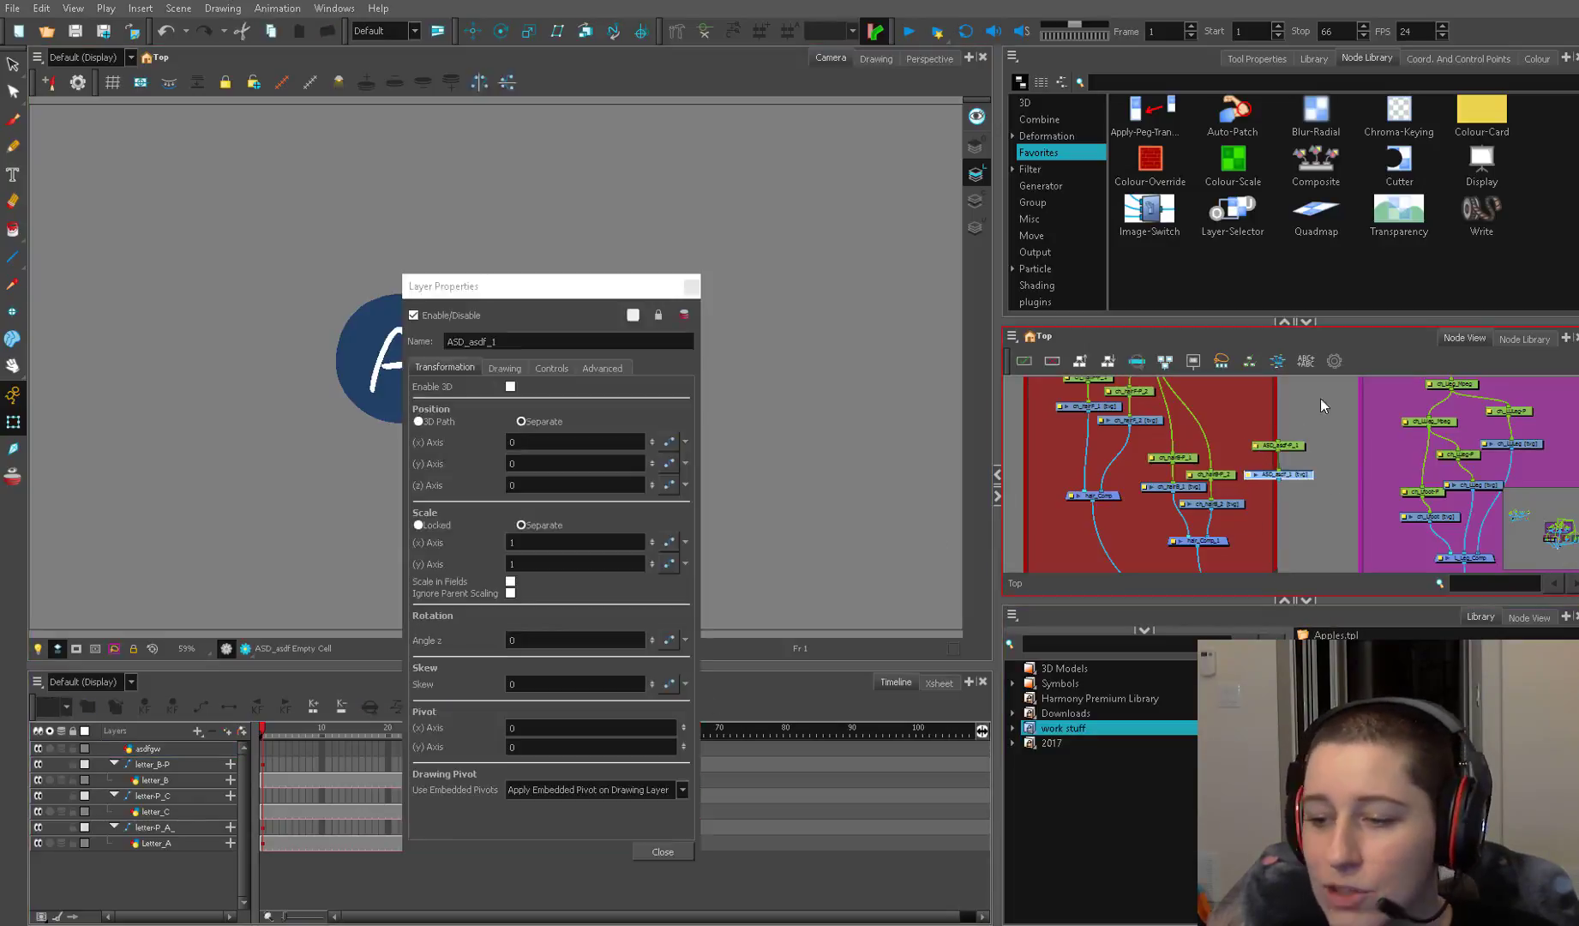
{"action": "left_click", "coordinate": [545, 370]}
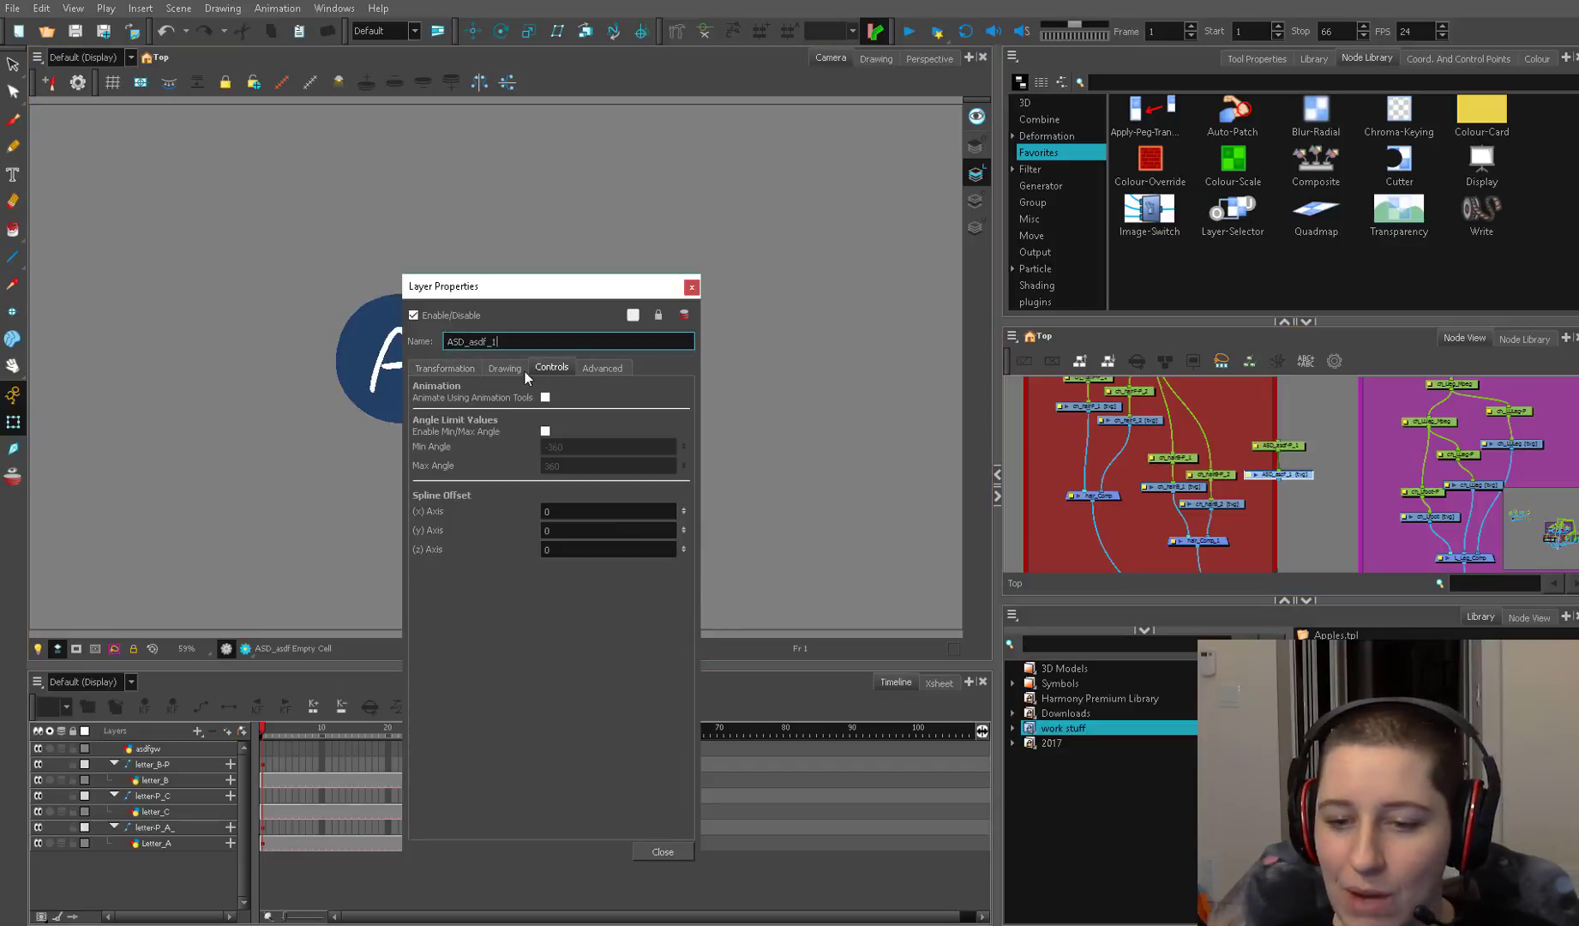
{"action": "left_click", "coordinate": [692, 287]}
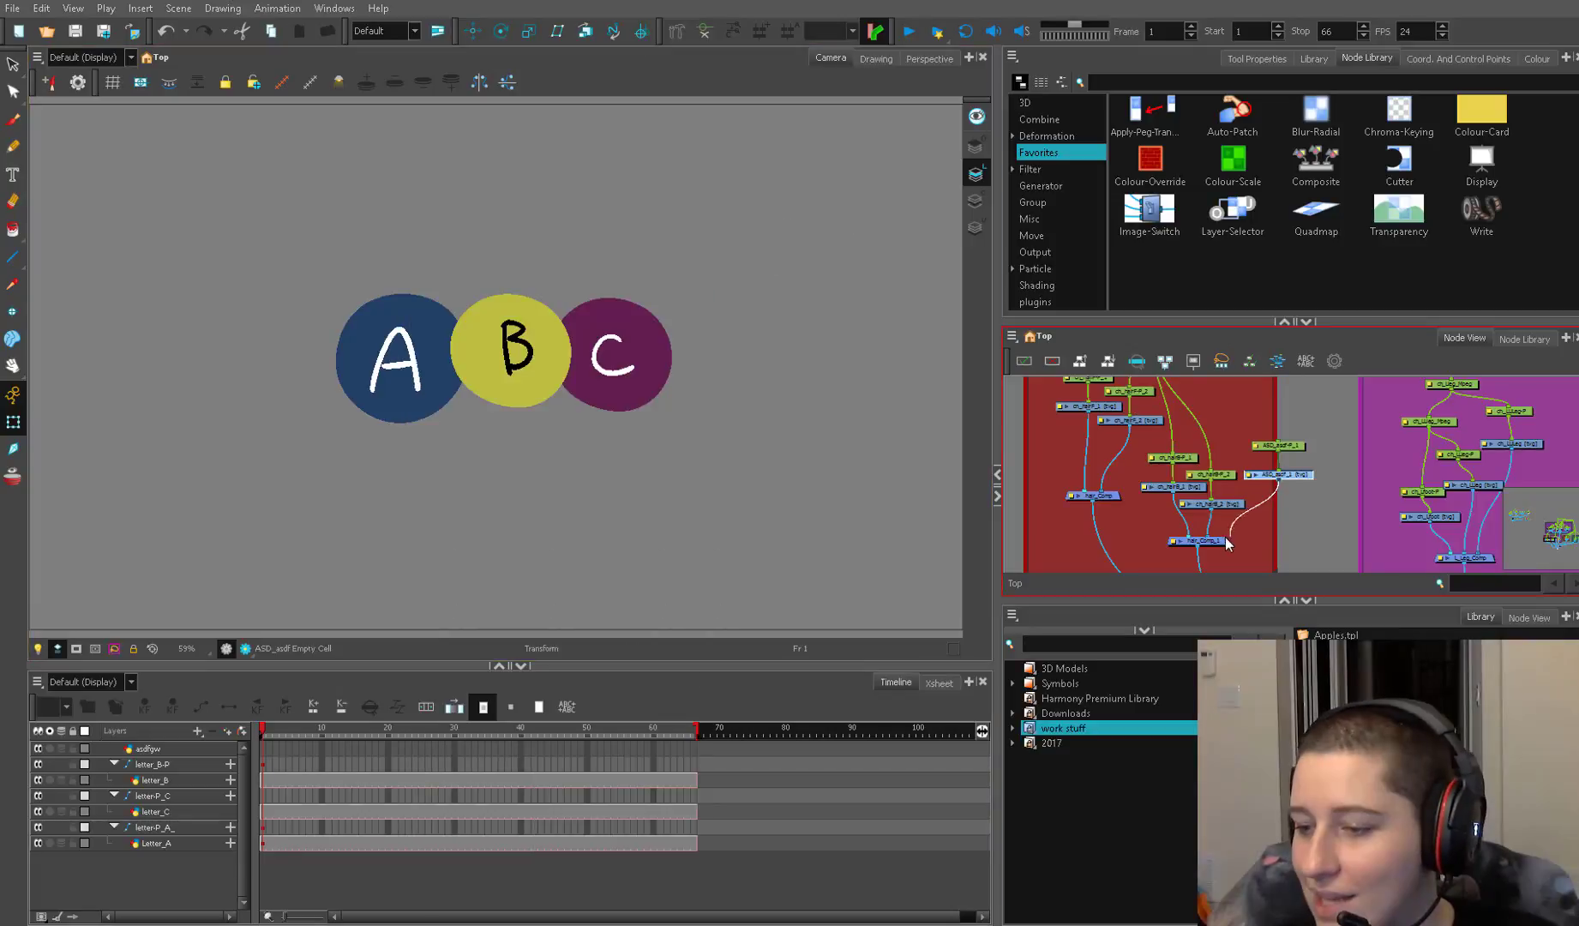
Connect the placed ASD_asdf_1 drawing to the Hair group's composite and select the drawing with its peg
{"action": "scroll", "coordinate": [1171, 394], "scroll_direction": "up", "scroll_amount": 2}
{"action": "scroll", "coordinate": [1325, 507], "scroll_direction": "down", "scroll_amount": 1}
{"action": "scroll", "coordinate": [1325, 510], "scroll_direction": "up", "scroll_amount": 1}
{"action": "mouse_move", "coordinate": [1315, 545]}
{"action": "left_mouse_down"}
{"action": "mouse_move", "coordinate": [1201, 441]}
{"action": "mouse_move", "coordinate": [1211, 416]}
{"action": "left_mouse_up"}
{"action": "left_click", "coordinate": [1218, 435]}
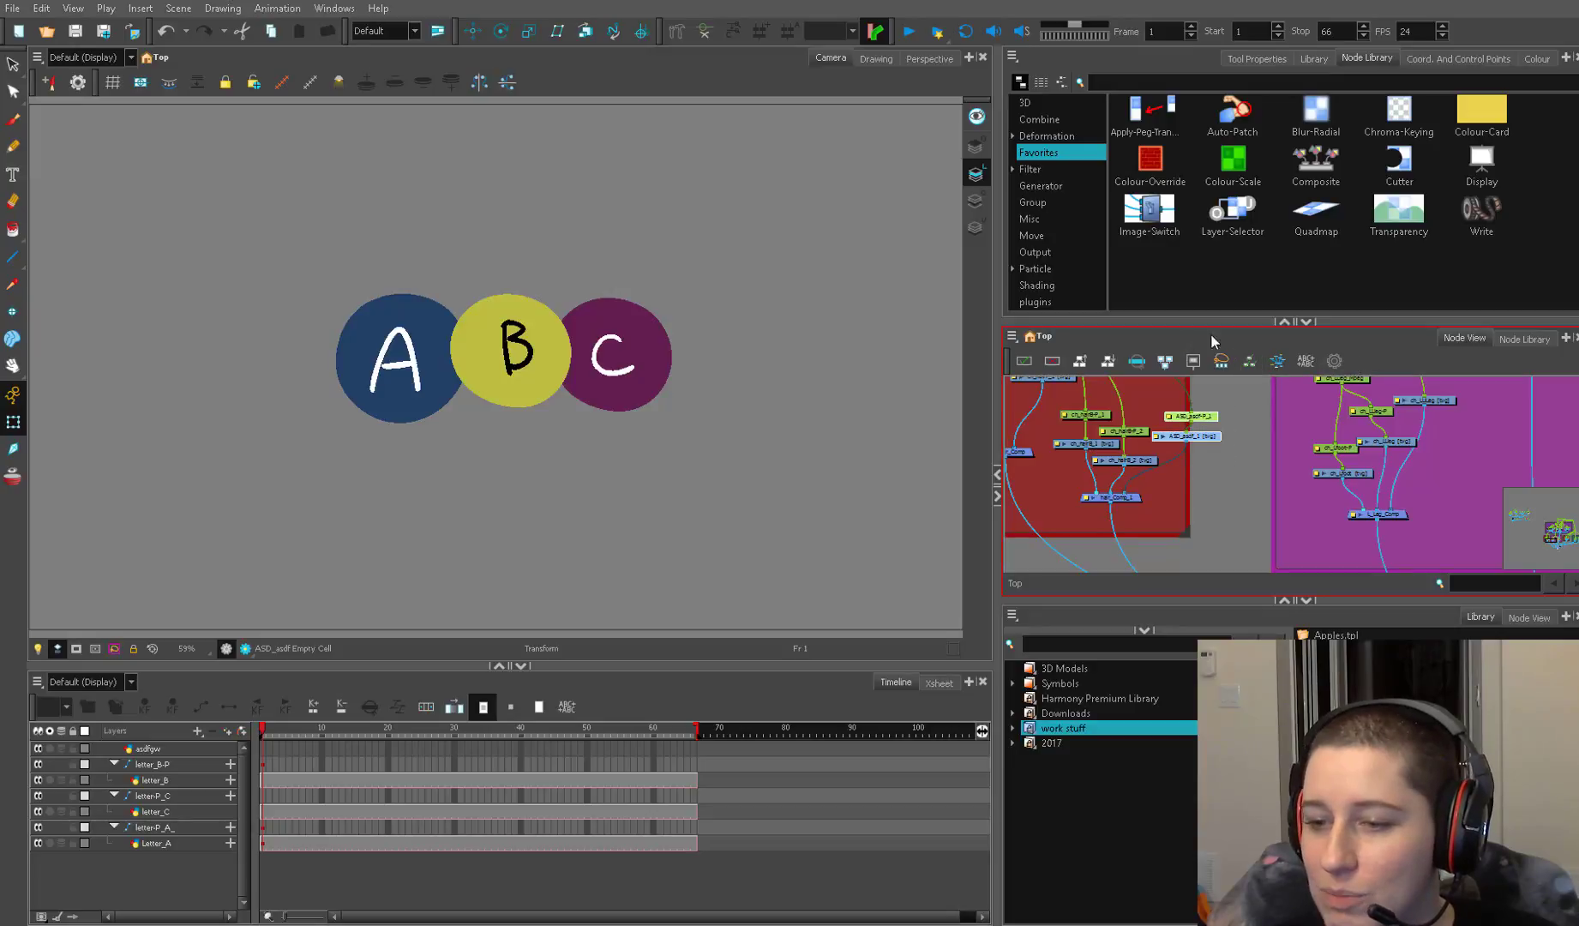
{"action": "left_click", "coordinate": [1334, 360]}
{"action": "left_click", "coordinate": [802, 435]}
{"action": "type", "text": "asdf"}
{"action": "left_click", "coordinate": [802, 455]}
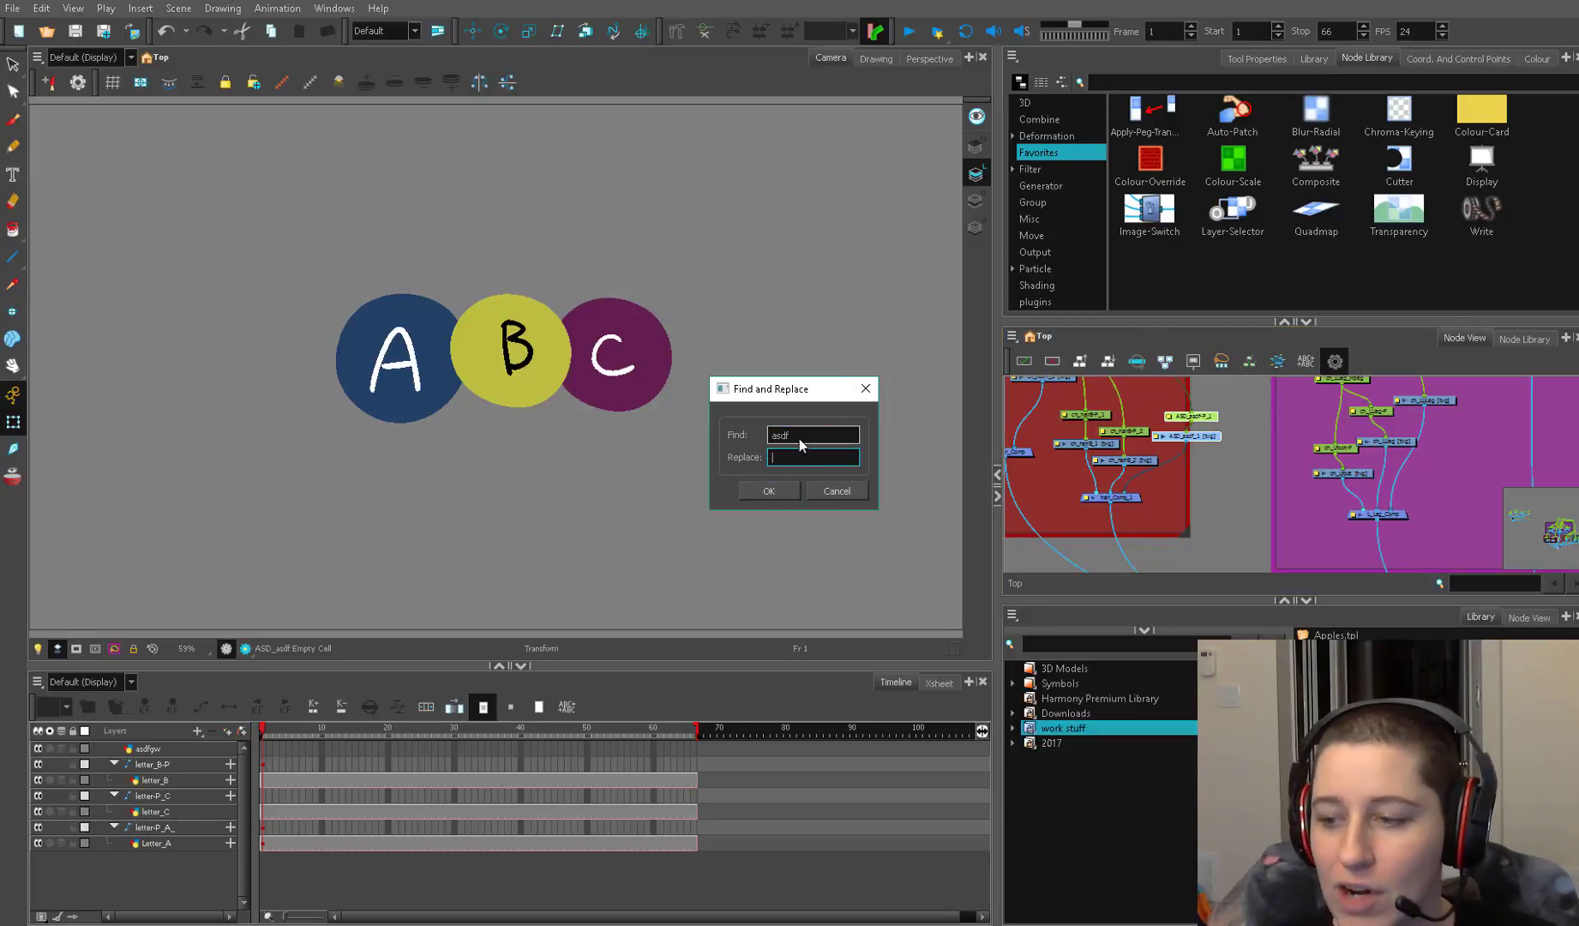
{"action": "left_click", "coordinate": [854, 486]}
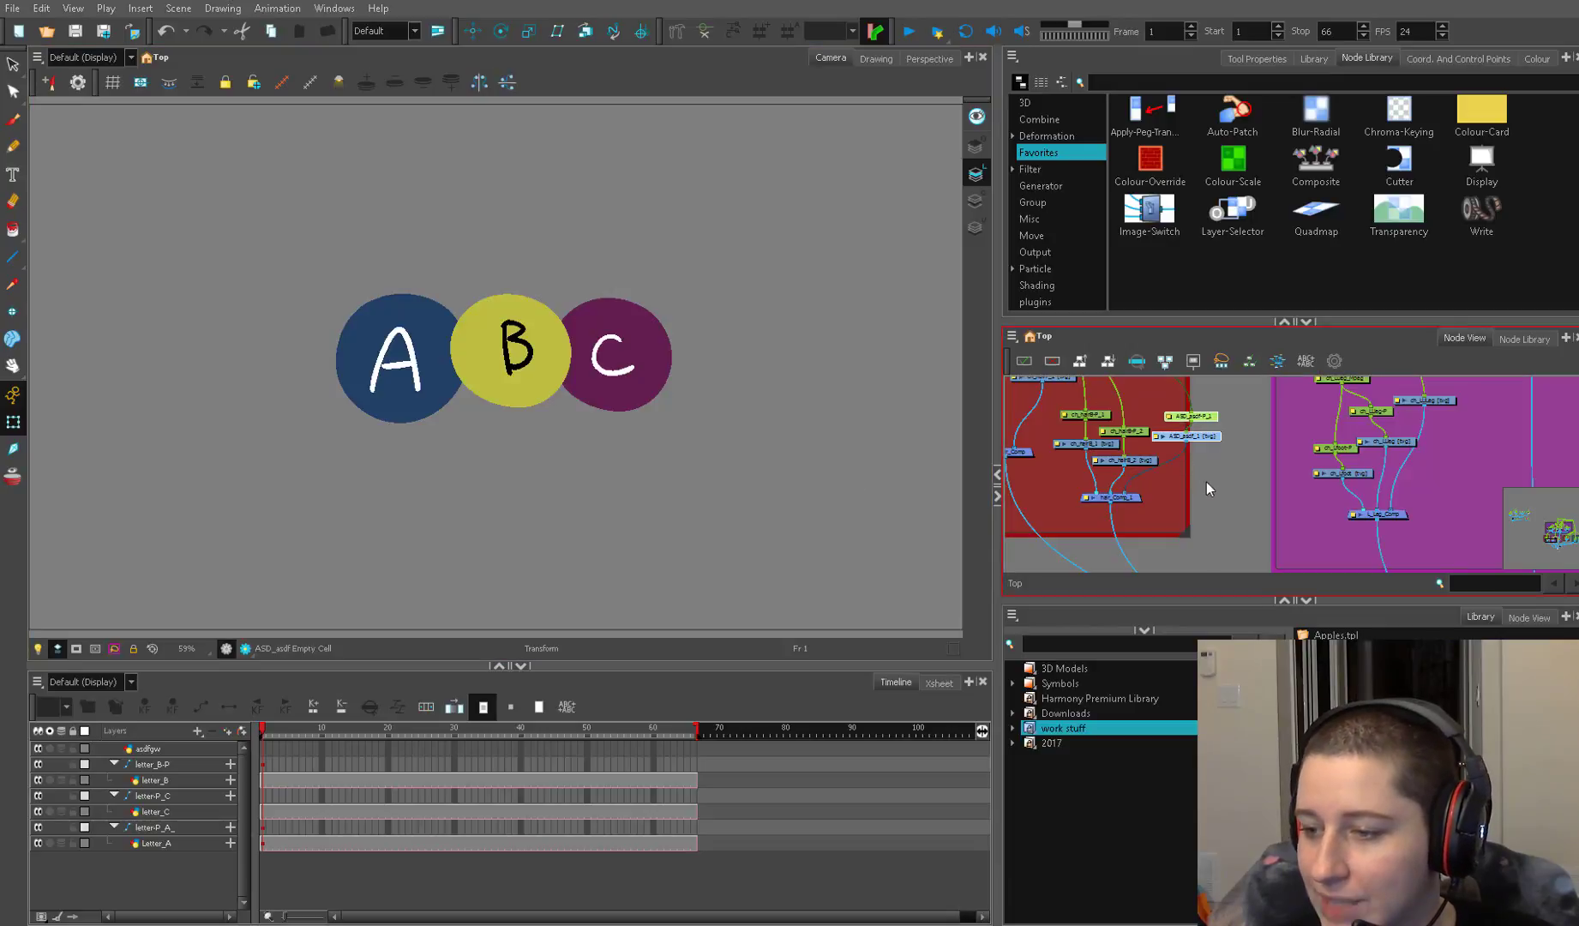
Place four more copies of the Apples template between the Hair and Lowerbody groups and delete all the placed copies
{"action": "key", "text": "ctrl+v"}
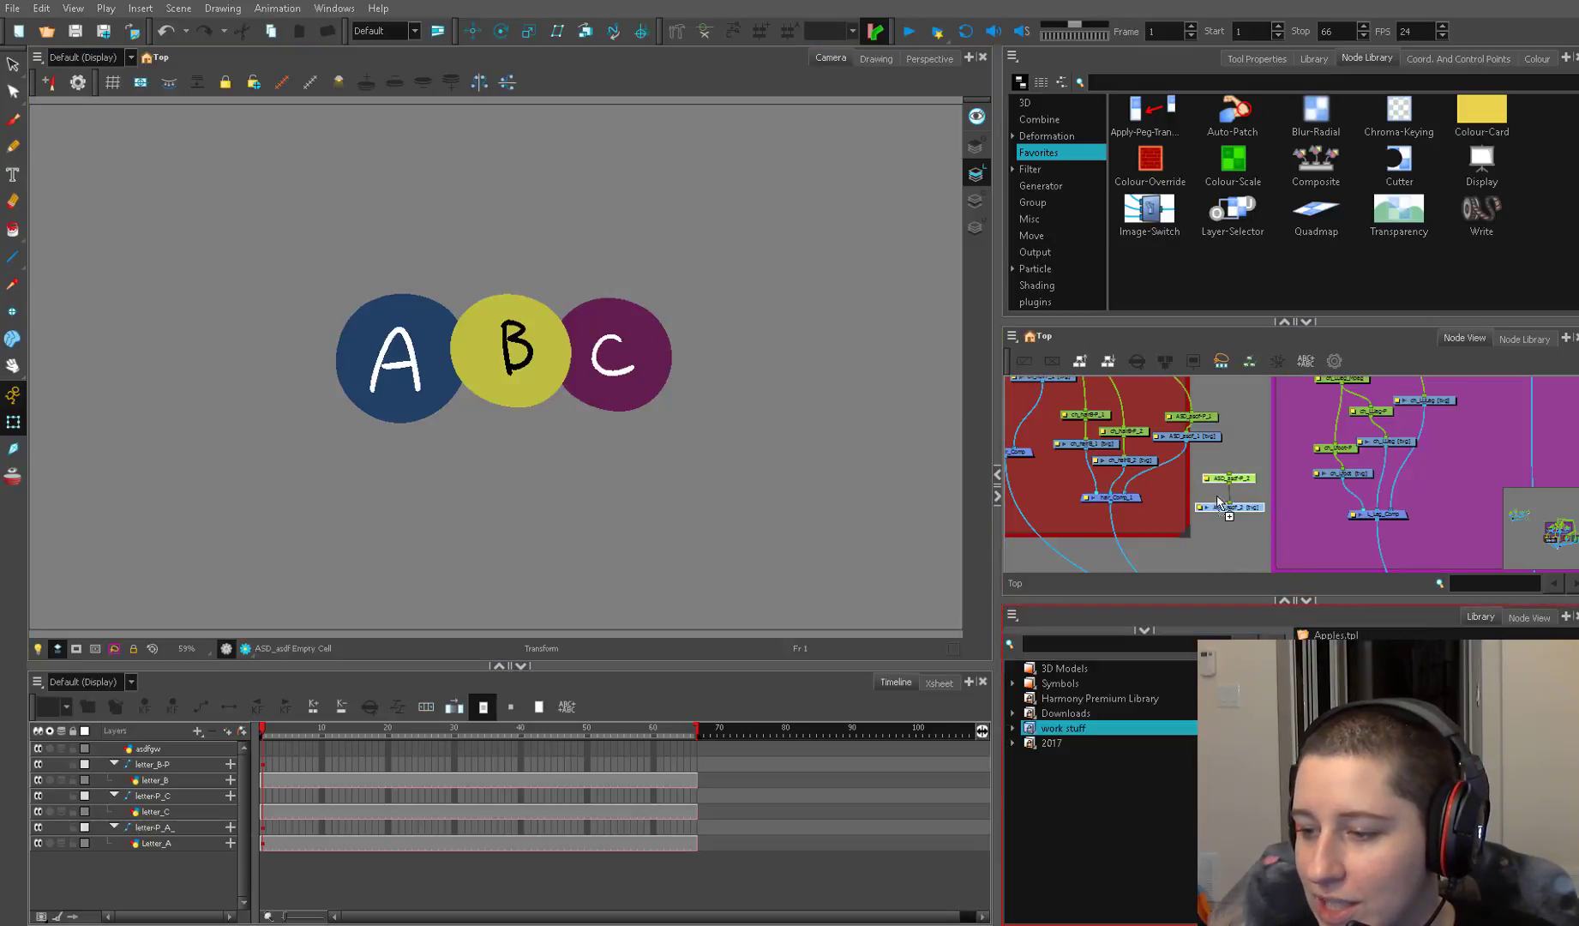
{"action": "key", "text": "ctrl+d"}
{"action": "scroll", "coordinate": [1243, 480], "scroll_direction": "up", "scroll_amount": 2}
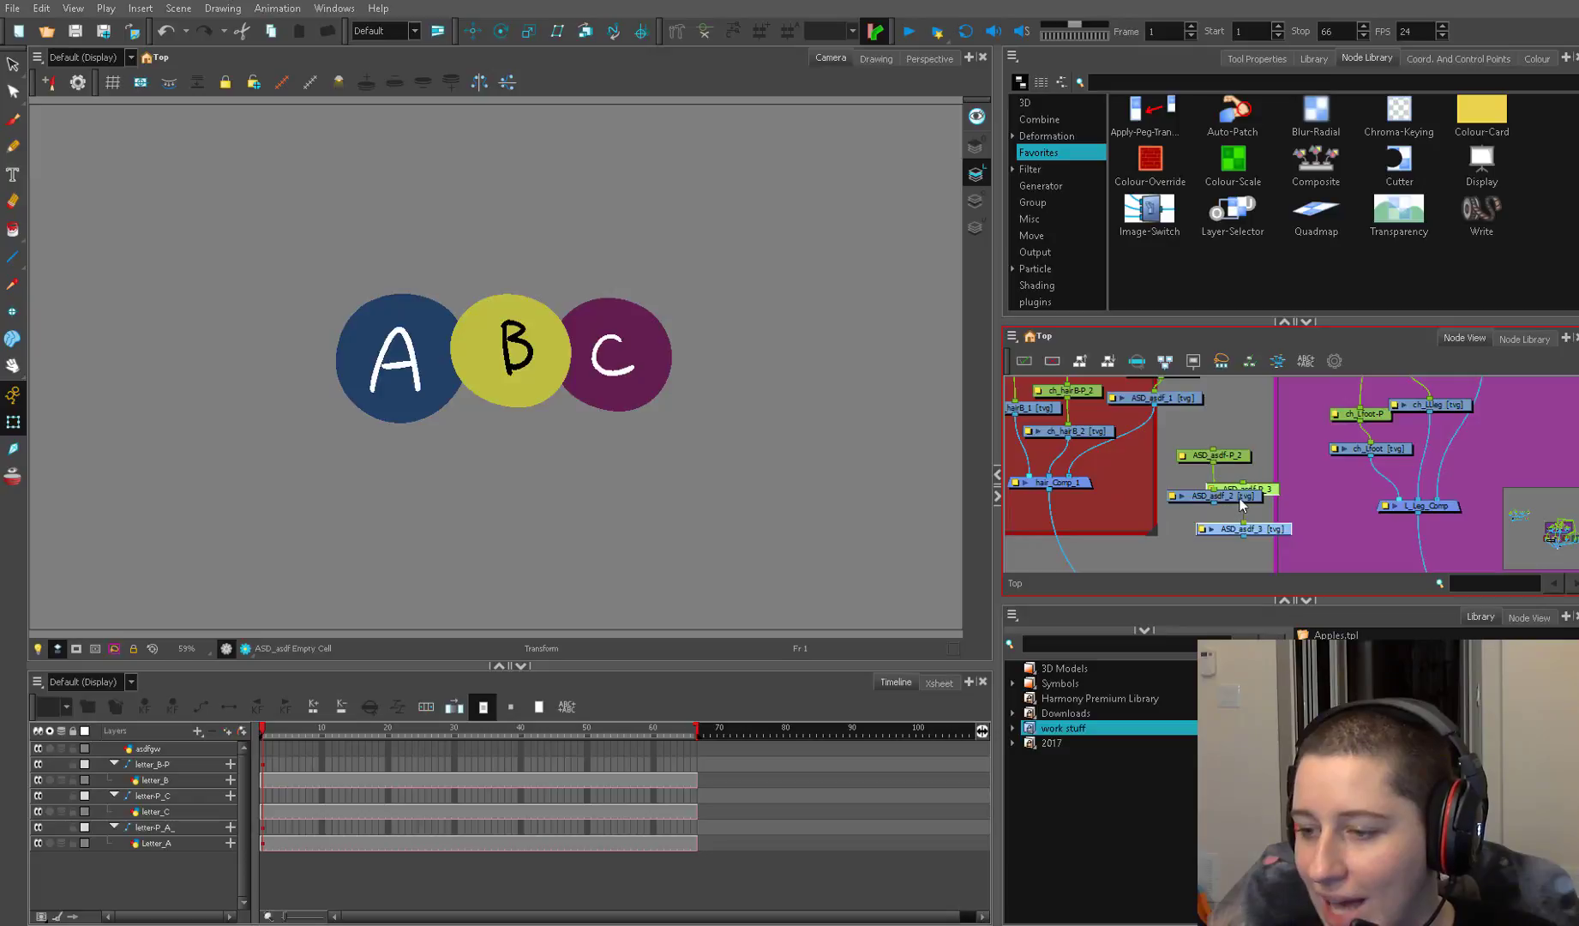
{"action": "key", "text": "ctrl+v"}
{"action": "key", "text": "ctrl+v"}
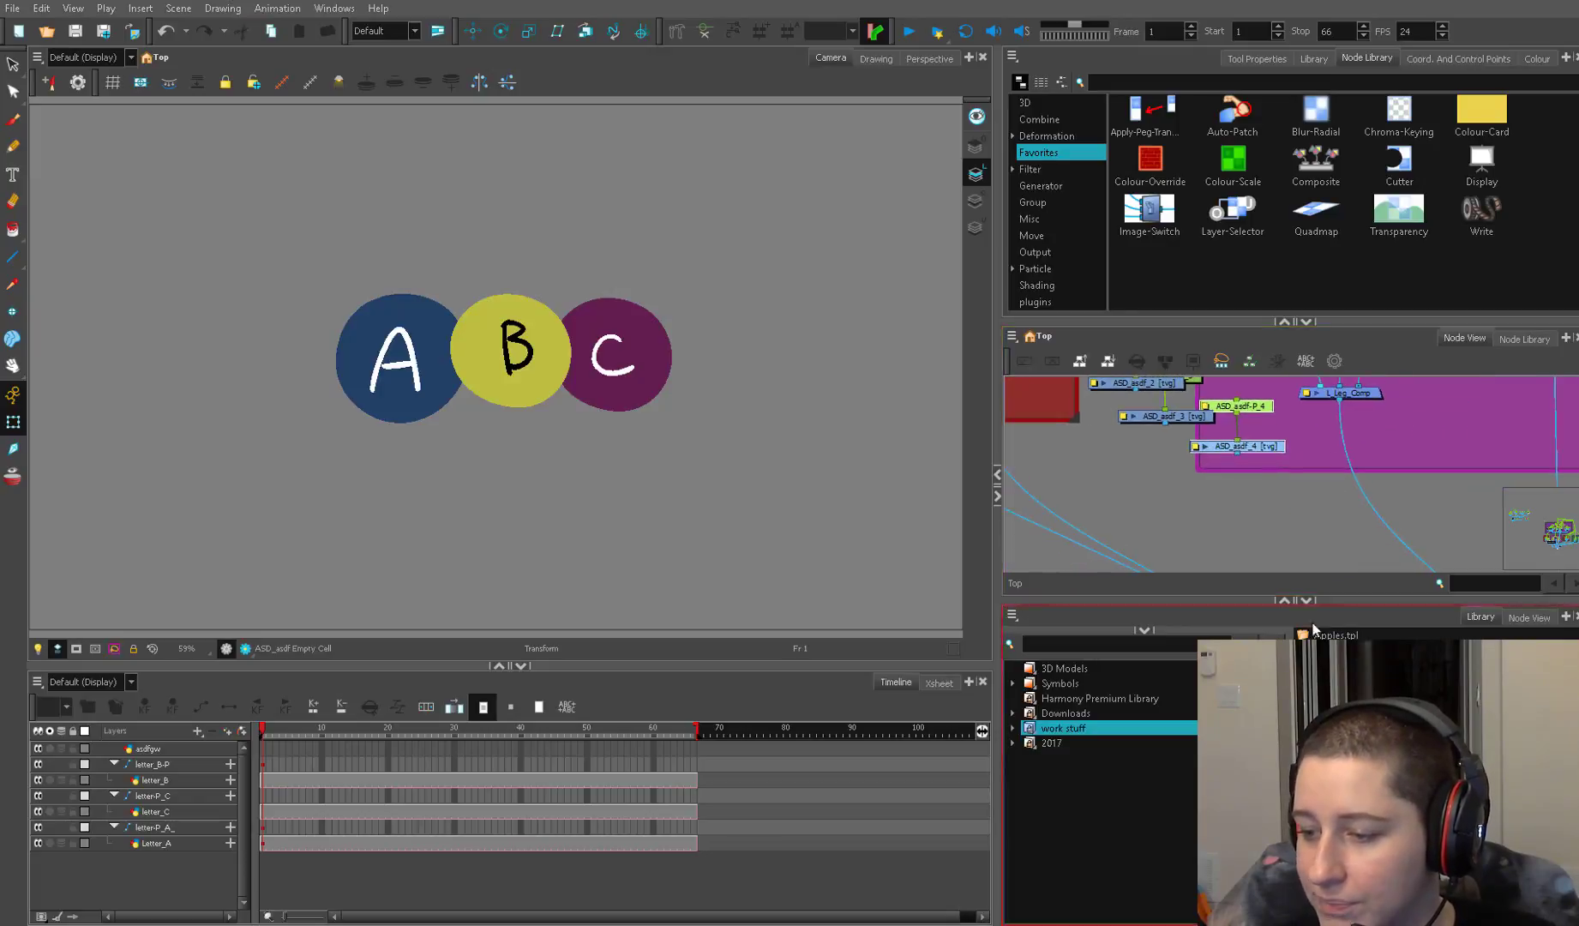
{"action": "scroll", "coordinate": [1354, 447], "scroll_direction": "down", "scroll_amount": 4}
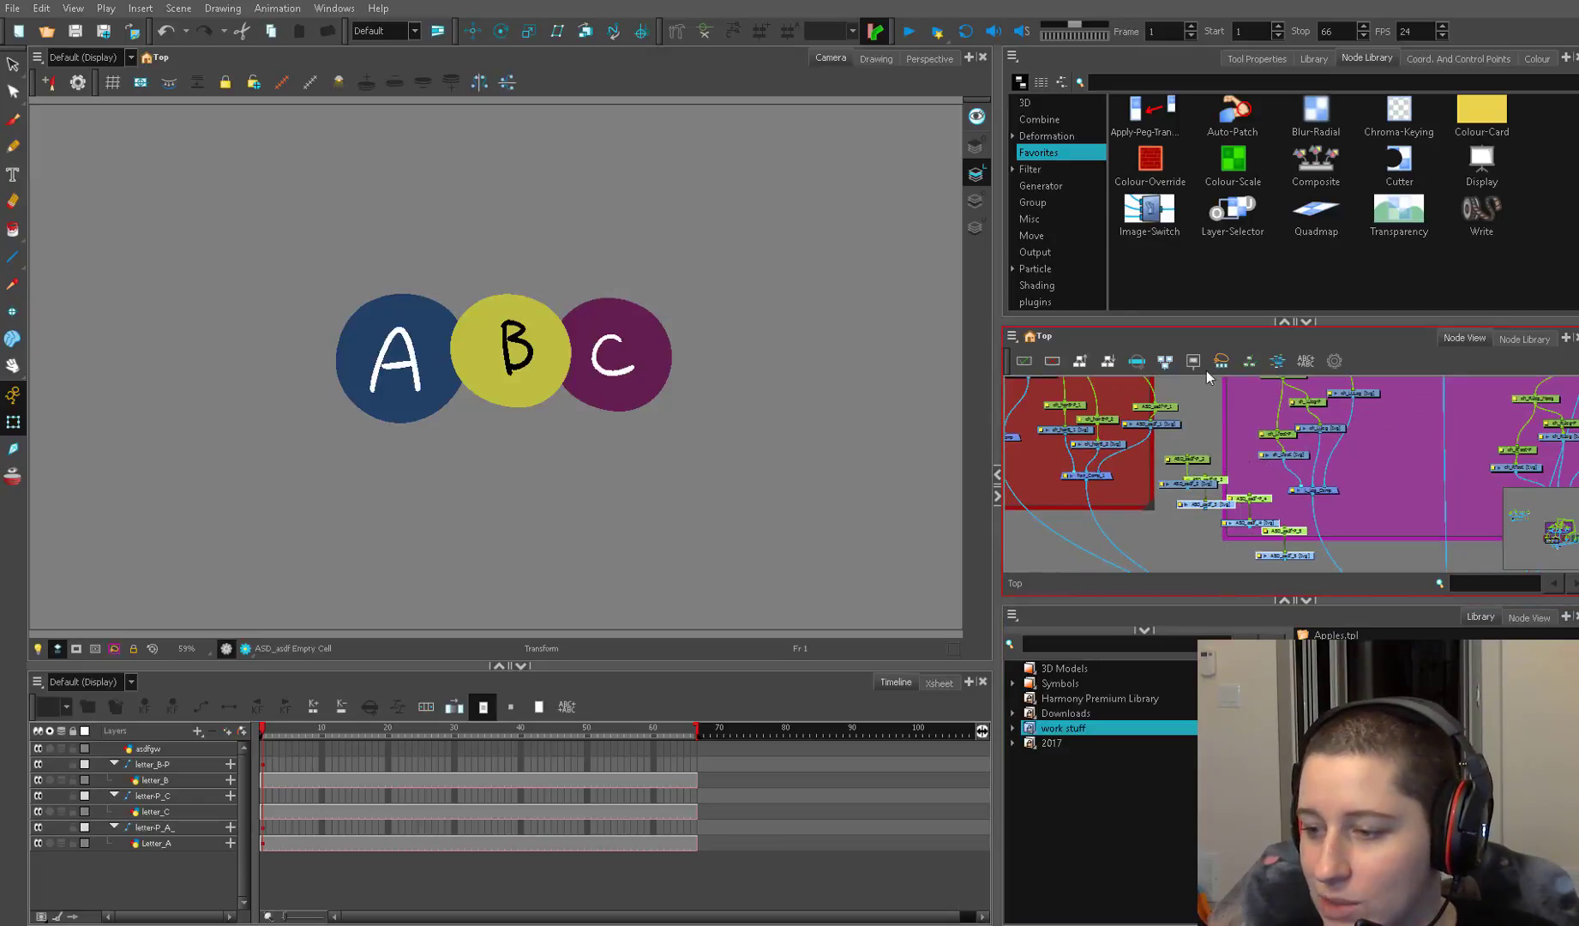
{"action": "key", "text": "Delete"}
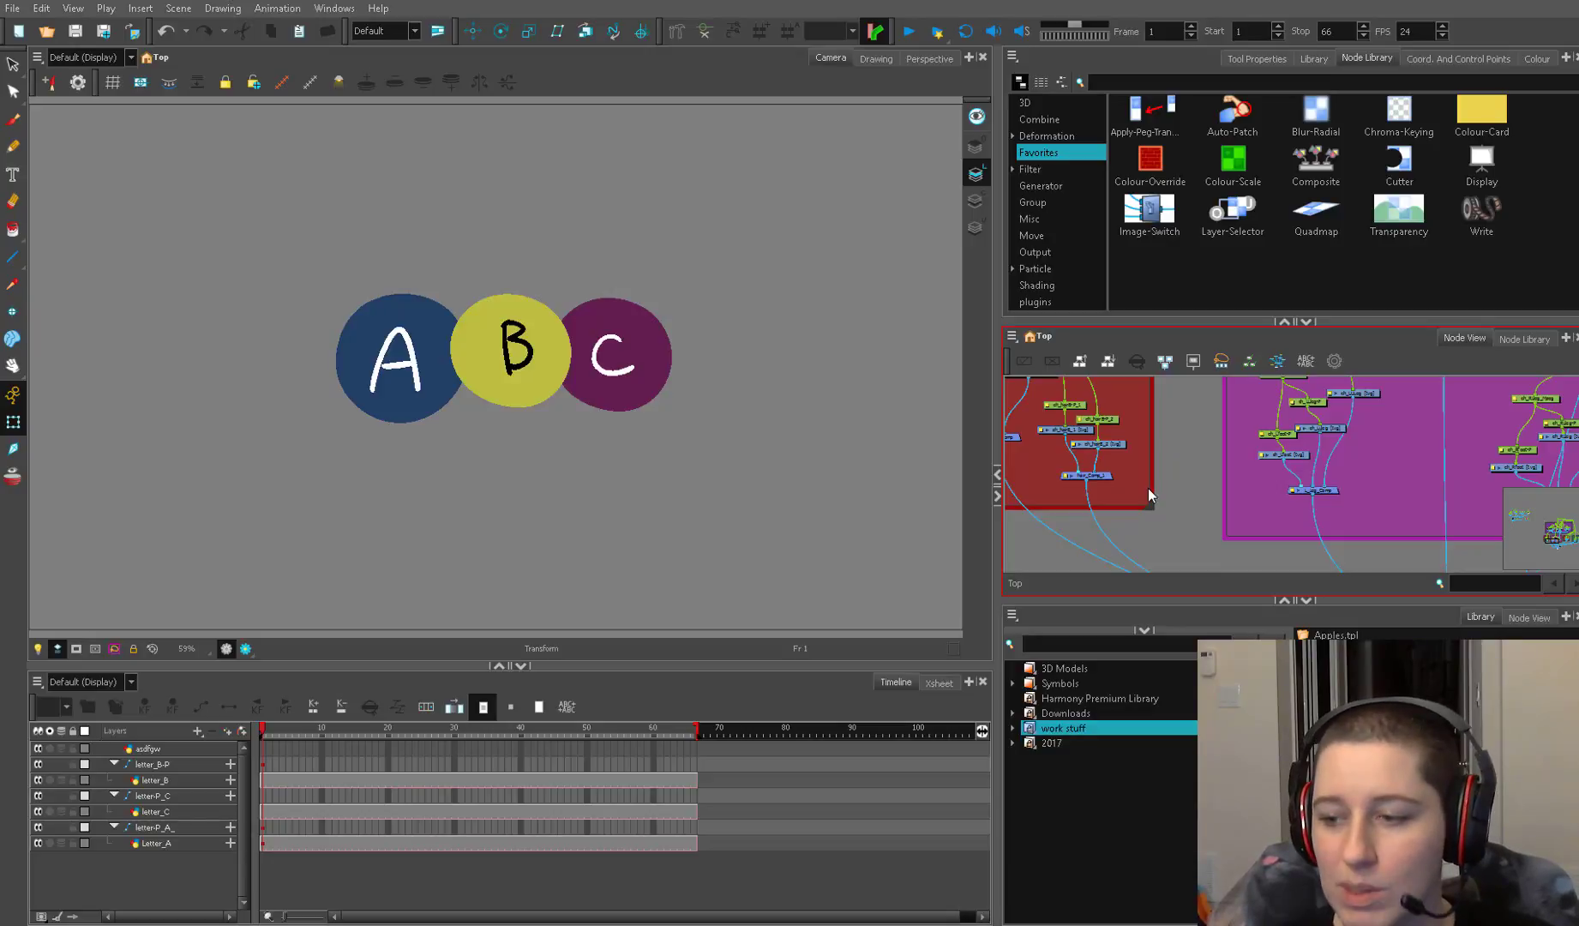
Place three copies of the Apples template in the empty area below the character groups and select all their nodes
{"action": "left_click_drag", "start_coordinate": [1356, 444], "coordinate": [1576, 309]}
{"action": "left_click_drag", "start_coordinate": [1335, 635], "coordinate": [1338, 493]}
{"action": "left_click", "coordinate": [1386, 530]}
{"action": "key", "text": "Delete"}
{"action": "left_click_drag", "start_coordinate": [1400, 556], "coordinate": [1243, 435]}
Replace asdf with ha in the selected nodes' names using the Find and Replace script, and delete those nodes
{"action": "left_click", "coordinate": [1335, 361]}
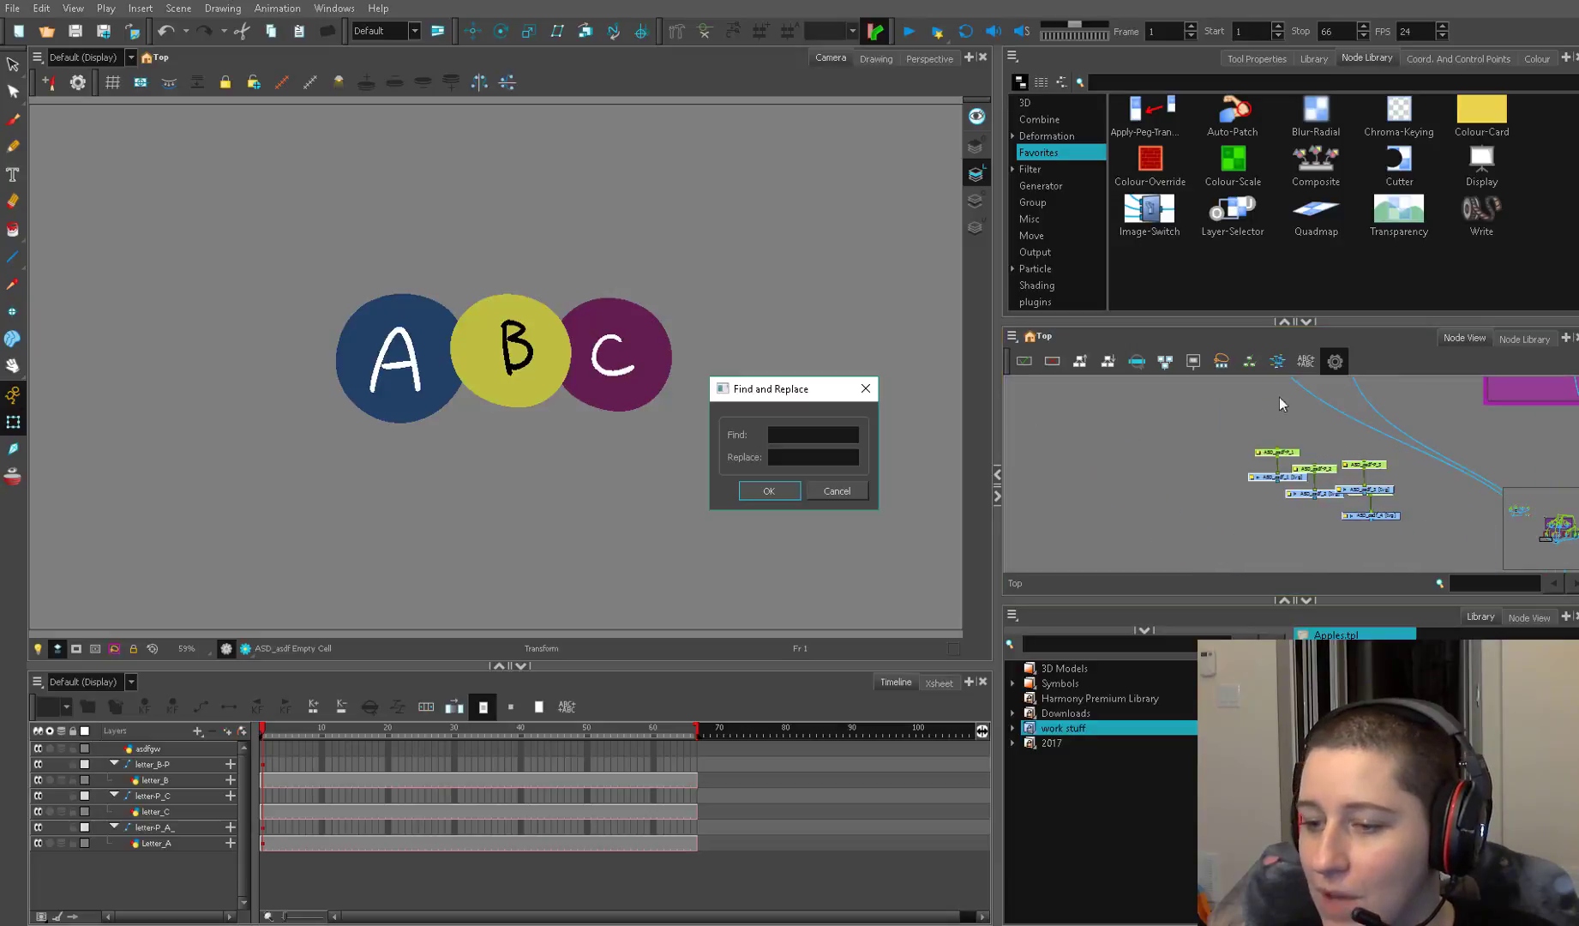
{"action": "type", "text": "asdf"}
{"action": "left_click", "coordinate": [804, 461]}
{"action": "type", "text": "ha"}
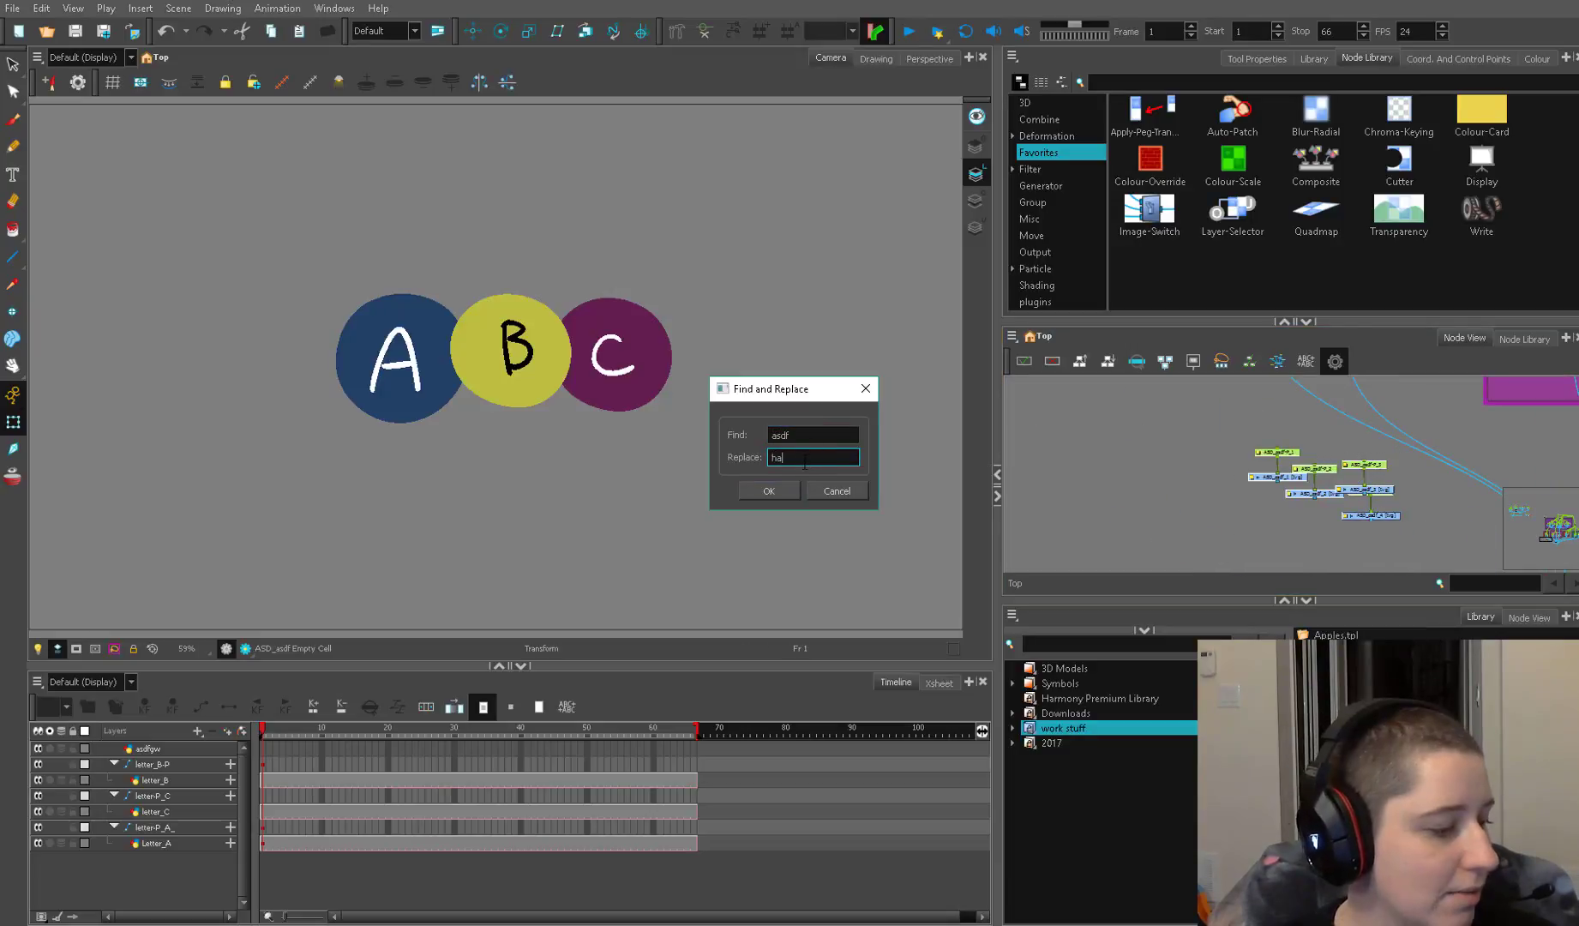
{"action": "key", "text": "Return"}
{"action": "scroll", "coordinate": [1457, 488], "scroll_direction": "up", "scroll_amount": 2}
{"action": "key", "text": "Delete"}
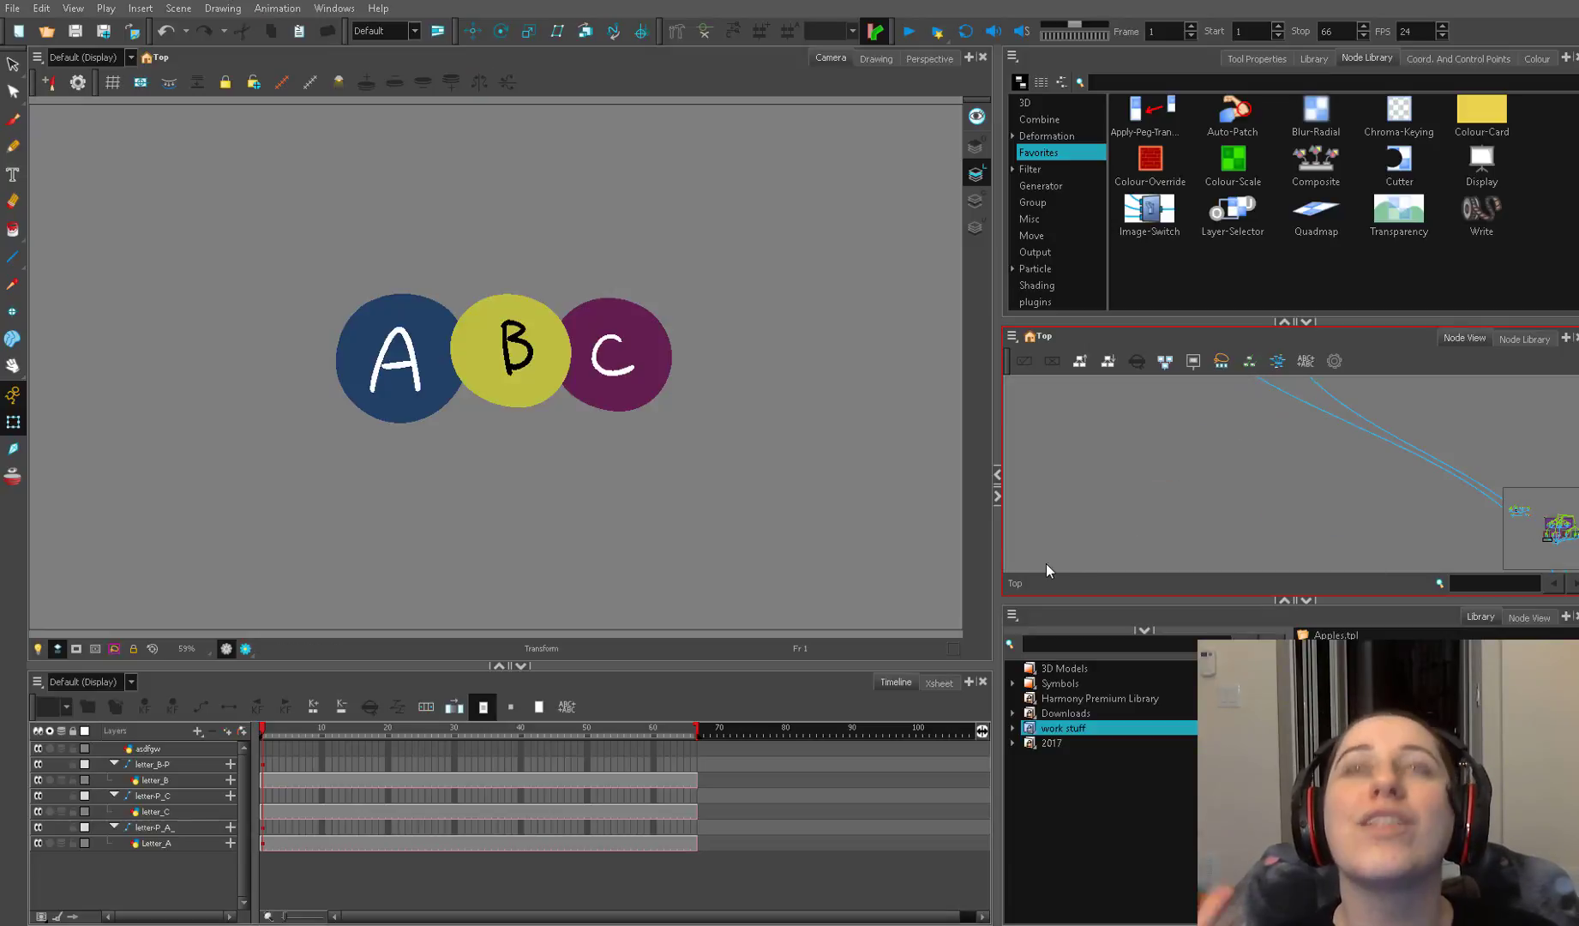
Enlarge the Node View upwards into the Node Library's space and show the Head, Lowerbody, Torso and arms groups
{"action": "left_click_drag", "start_coordinate": [1549, 526], "coordinate": [1540, 521]}
{"action": "scroll", "coordinate": [1534, 519], "scroll_direction": "down", "scroll_amount": 1}
{"action": "scroll", "coordinate": [1397, 488], "scroll_direction": "down", "scroll_amount": 5}
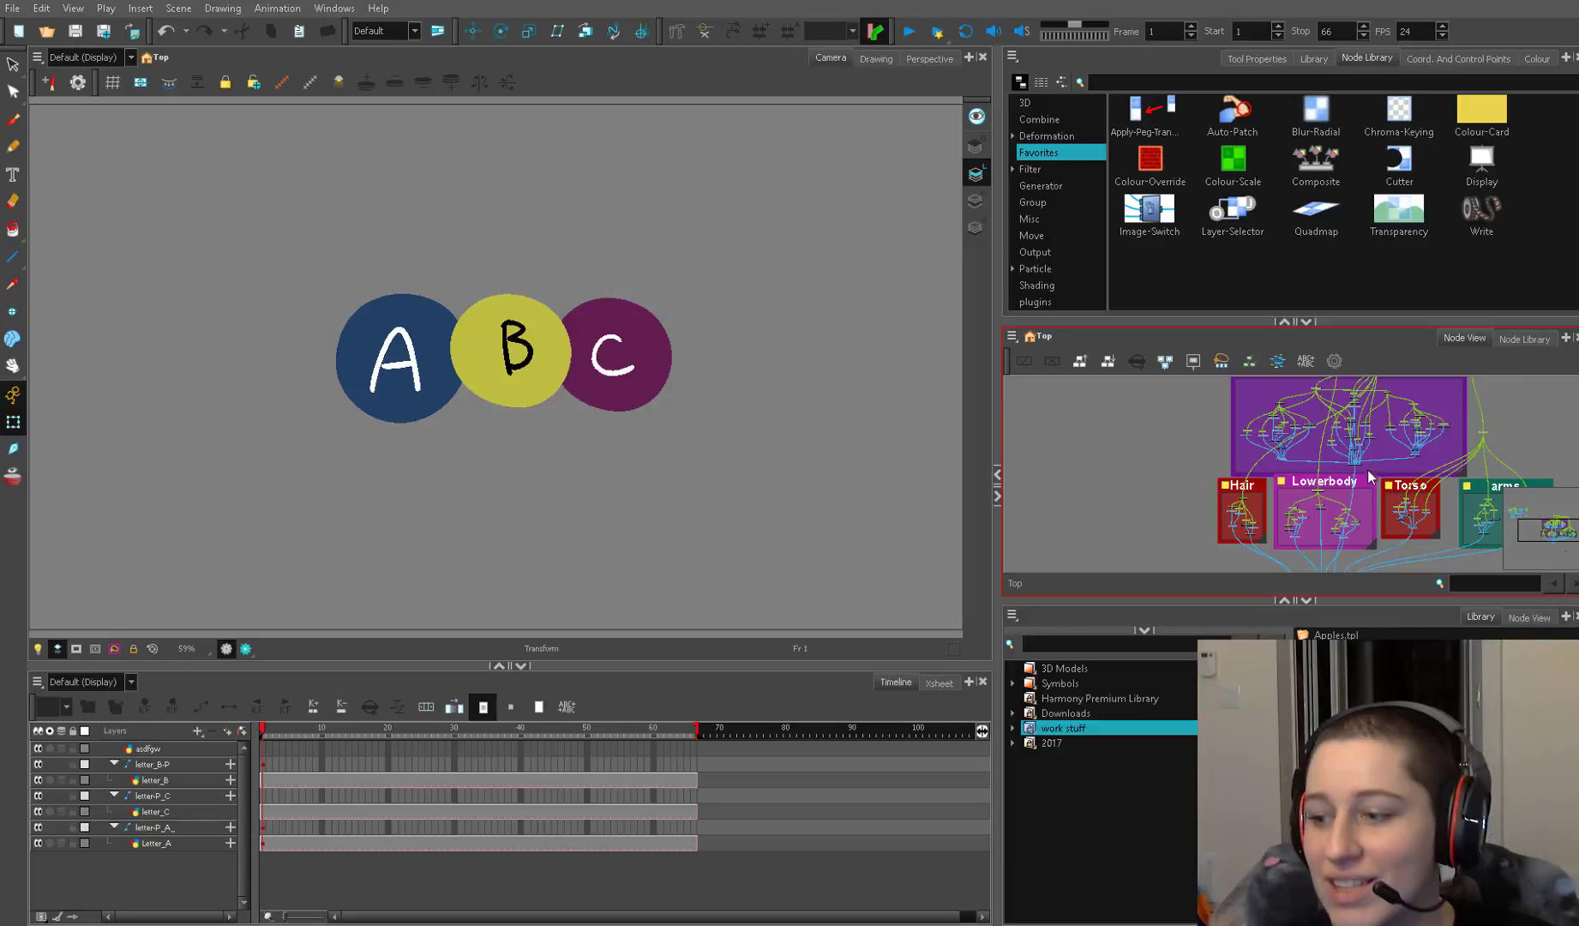
{"action": "scroll", "coordinate": [1230, 511], "scroll_direction": "up", "scroll_amount": 2}
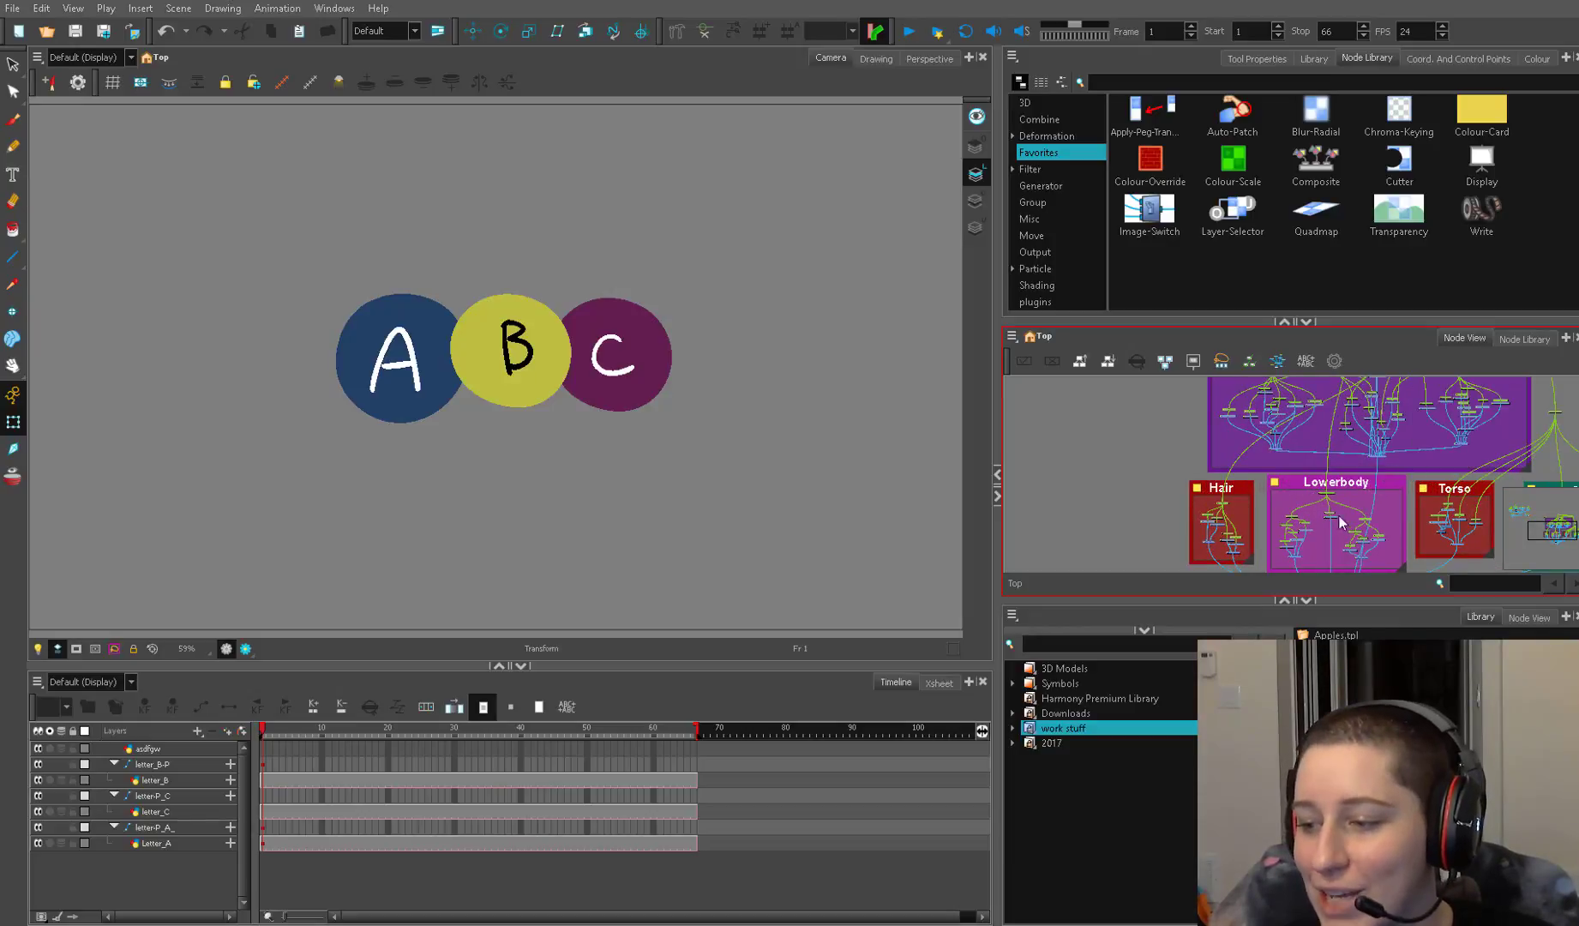
{"action": "left_click_drag", "start_coordinate": [1326, 515], "coordinate": [1050, 548]}
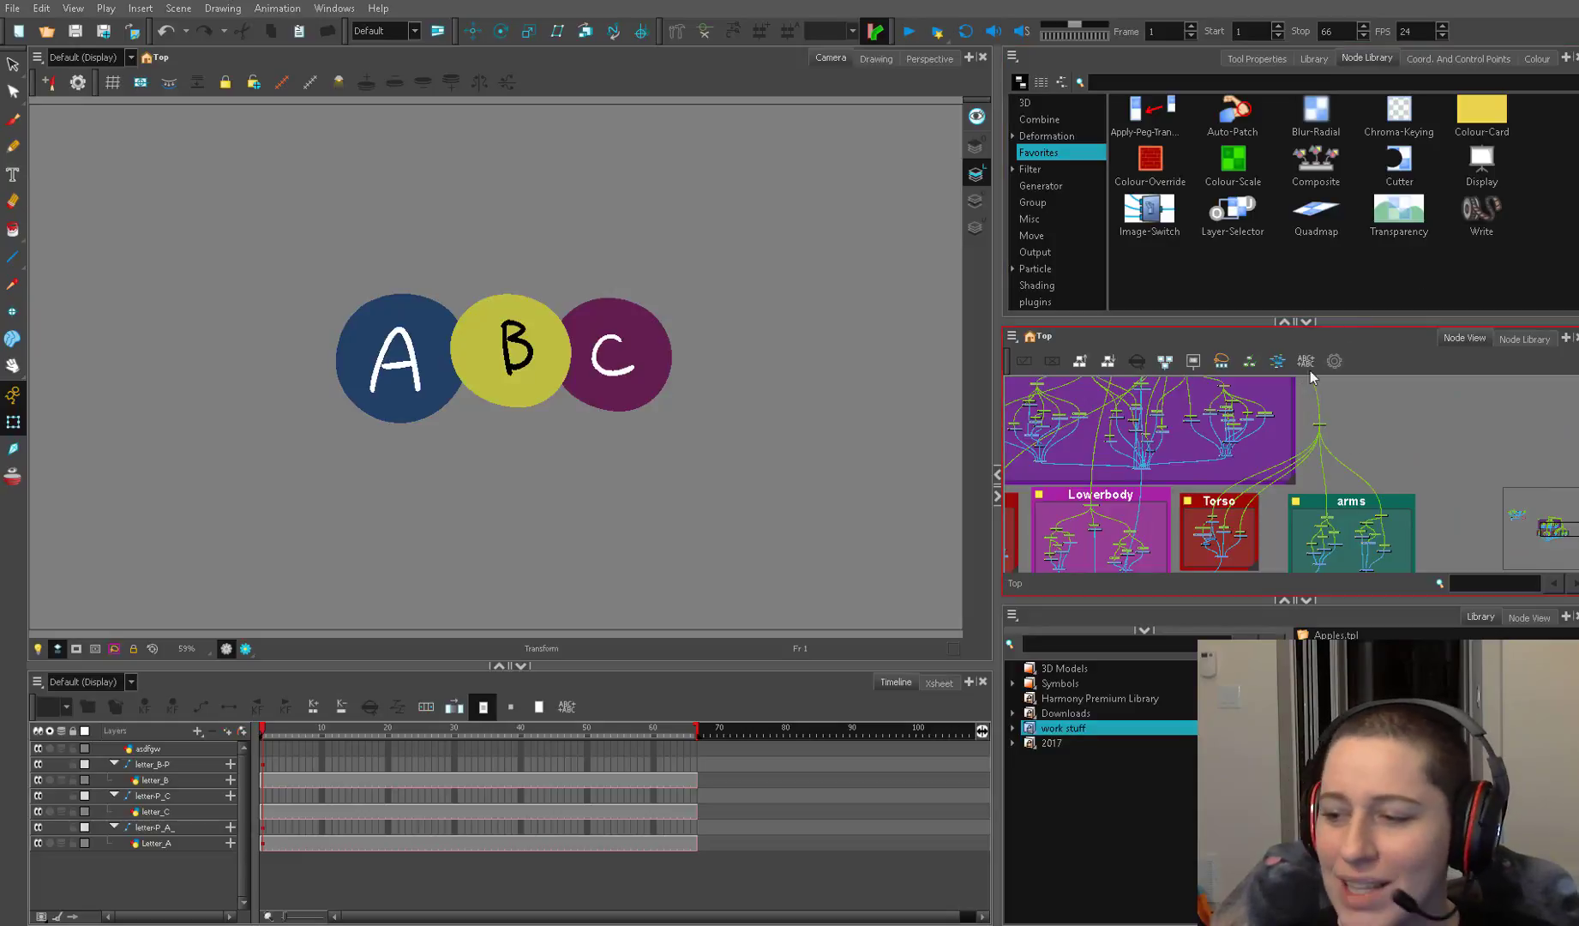
{"action": "left_click_drag", "start_coordinate": [1256, 322], "coordinate": [1202, 251]}
{"action": "left_click_drag", "start_coordinate": [1200, 378], "coordinate": [1288, 457]}
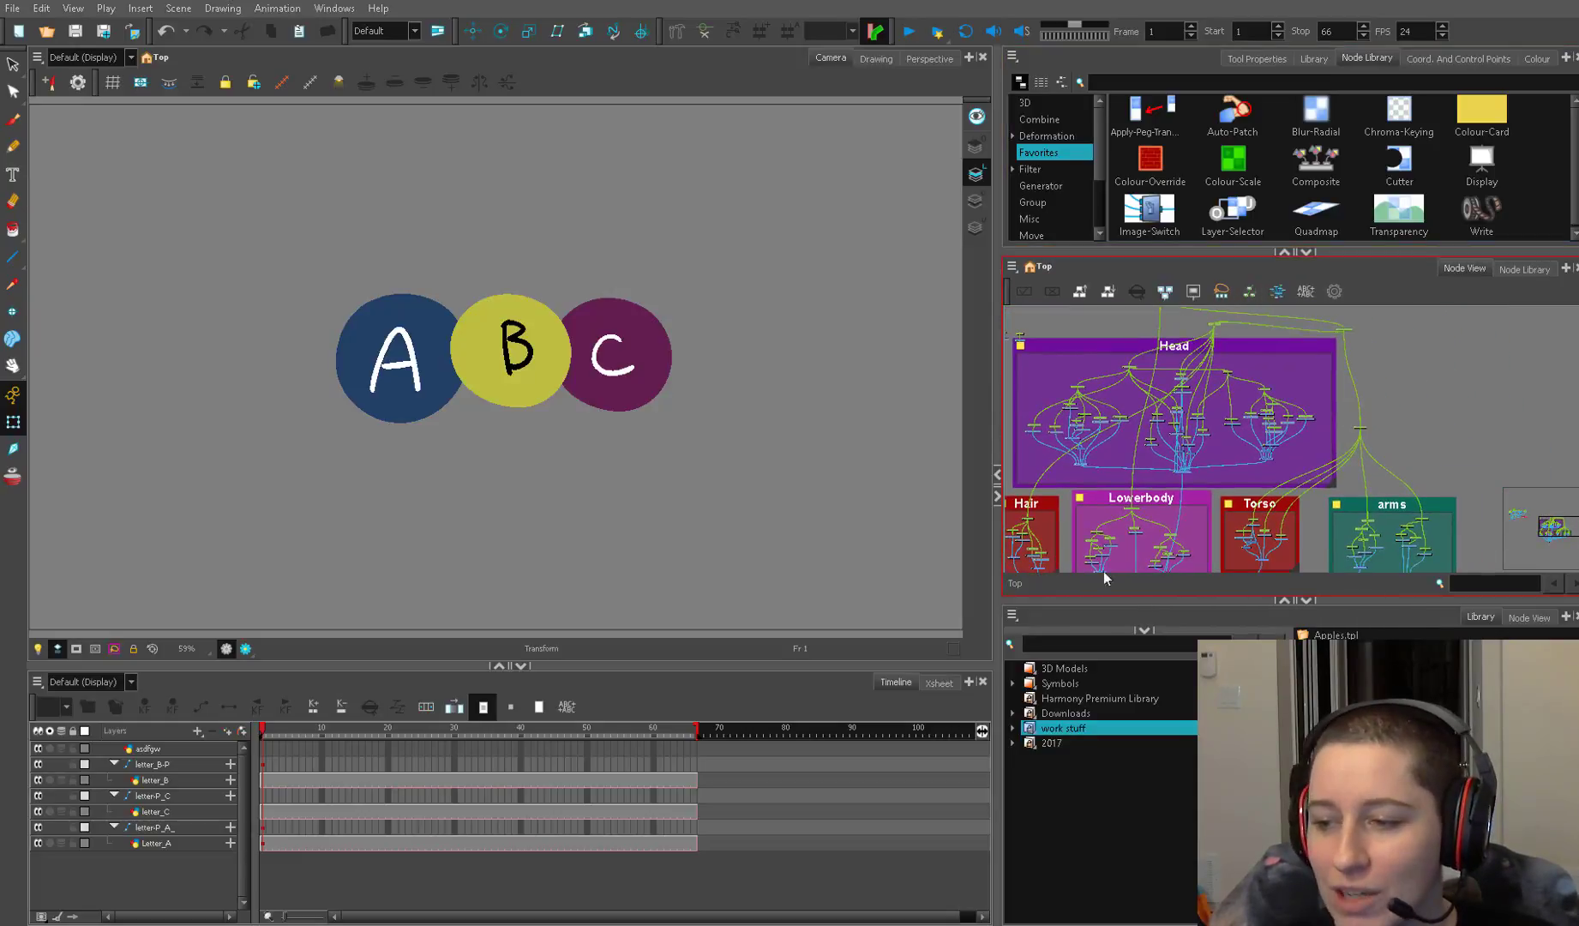
Remove the asdfgw drawing layer from the scene
{"action": "left_click", "coordinate": [1180, 459]}
{"action": "left_click", "coordinate": [1441, 410]}
{"action": "key", "text": "ctrl+z"}
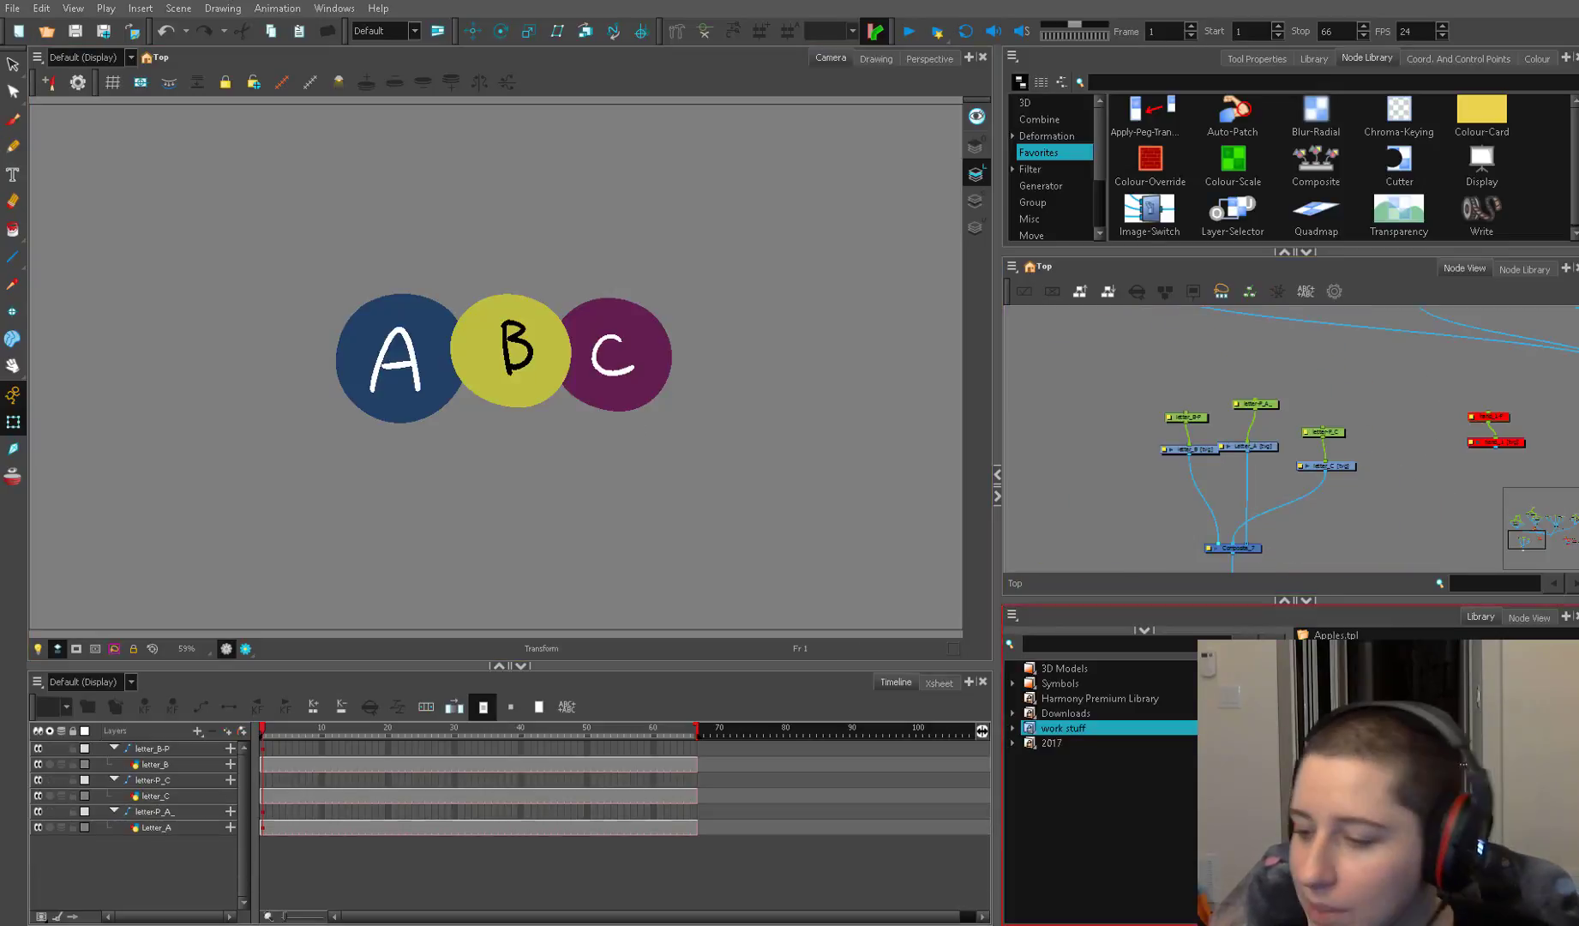
Move the letter_C peg and drawing between the letter_B and Letter_A pairs above their composite
{"action": "left_click_drag", "start_coordinate": [1349, 425], "coordinate": [1318, 476]}
{"action": "left_click_drag", "start_coordinate": [1335, 469], "coordinate": [1229, 426]}
{"action": "left_click_drag", "start_coordinate": [1265, 447], "coordinate": [1273, 404]}
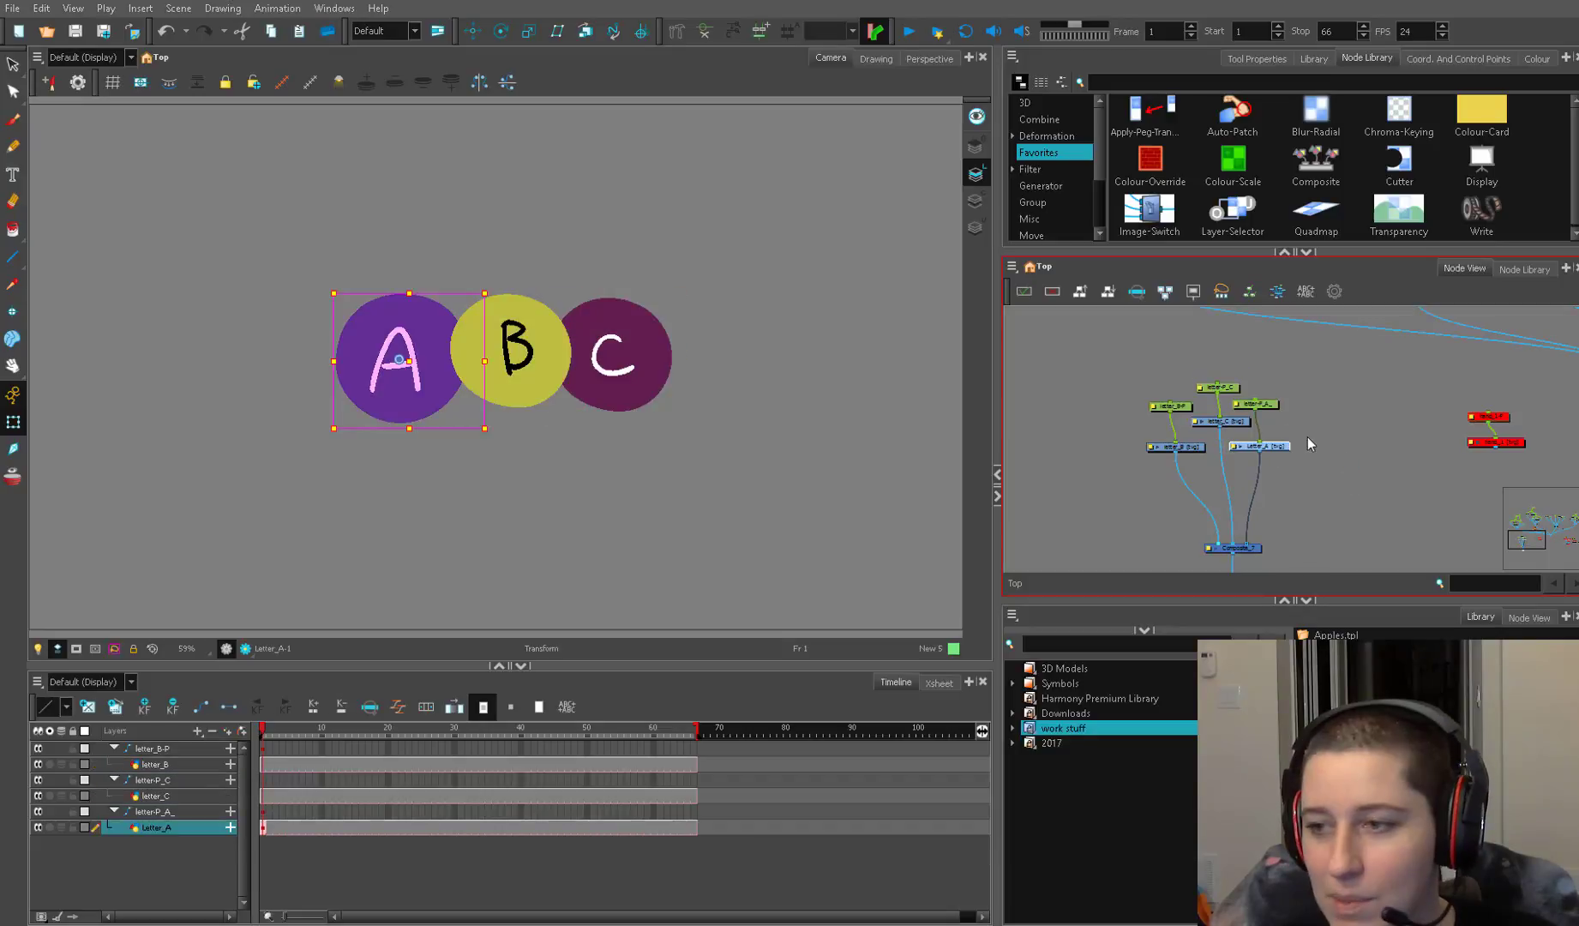
{"action": "left_click", "coordinate": [1307, 436]}
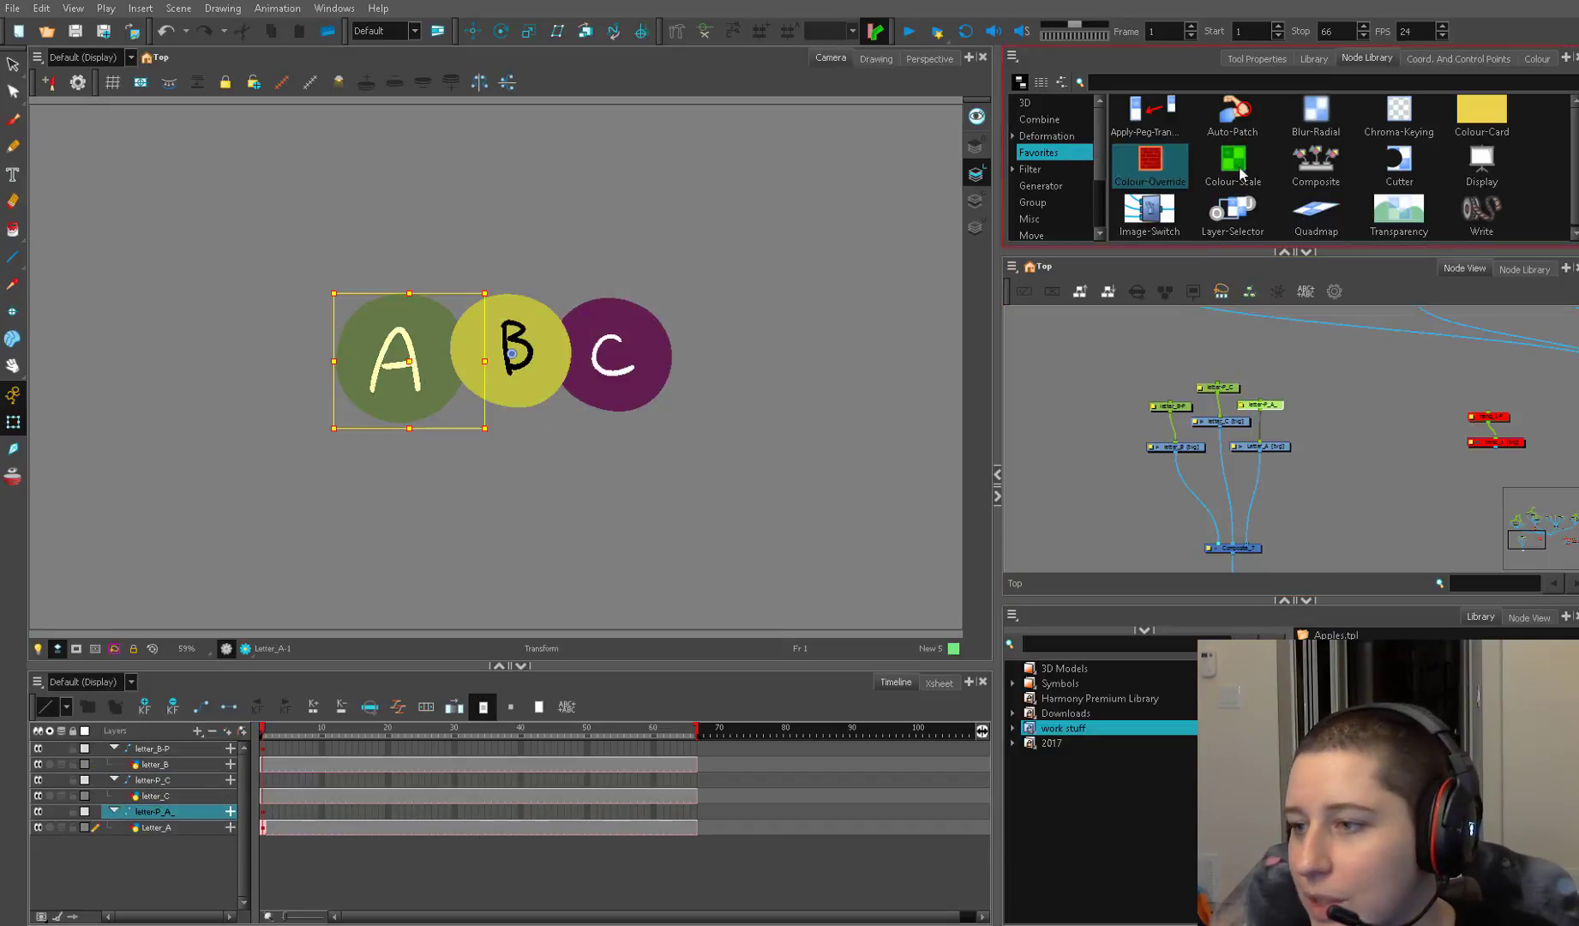
Add a Cutter node and a Layer-Selector node from the library and place them together beside the letter nodes
{"action": "left_click_drag", "start_coordinate": [1401, 169], "coordinate": [1102, 430]}
{"action": "left_click_drag", "start_coordinate": [1232, 210], "coordinate": [1093, 363]}
{"action": "scroll", "coordinate": [1271, 421], "scroll_direction": "up", "scroll_amount": 1}
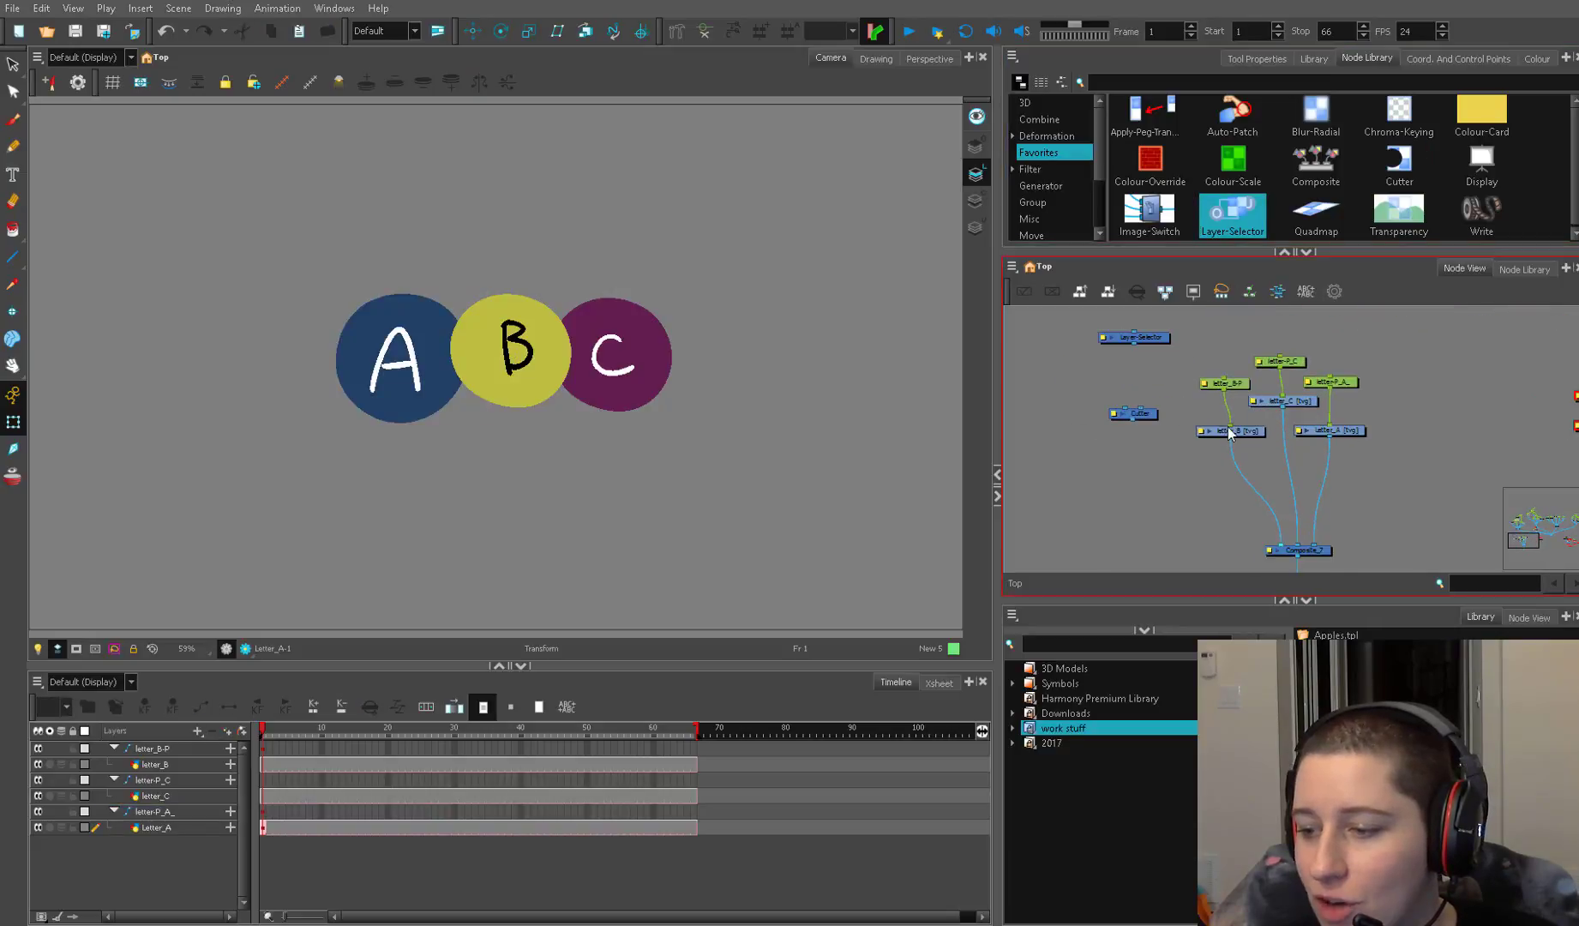
{"action": "left_click_drag", "start_coordinate": [1144, 417], "coordinate": [1146, 465]}
{"action": "left_click_drag", "start_coordinate": [1162, 338], "coordinate": [1261, 387]}
Inspect the art layer options in the letter_B drawing's properties, toggling Line Art Enabled off and back on
{"action": "scroll", "coordinate": [1169, 436], "scroll_direction": "up", "scroll_amount": 1}
{"action": "left_click", "coordinate": [1229, 381]}
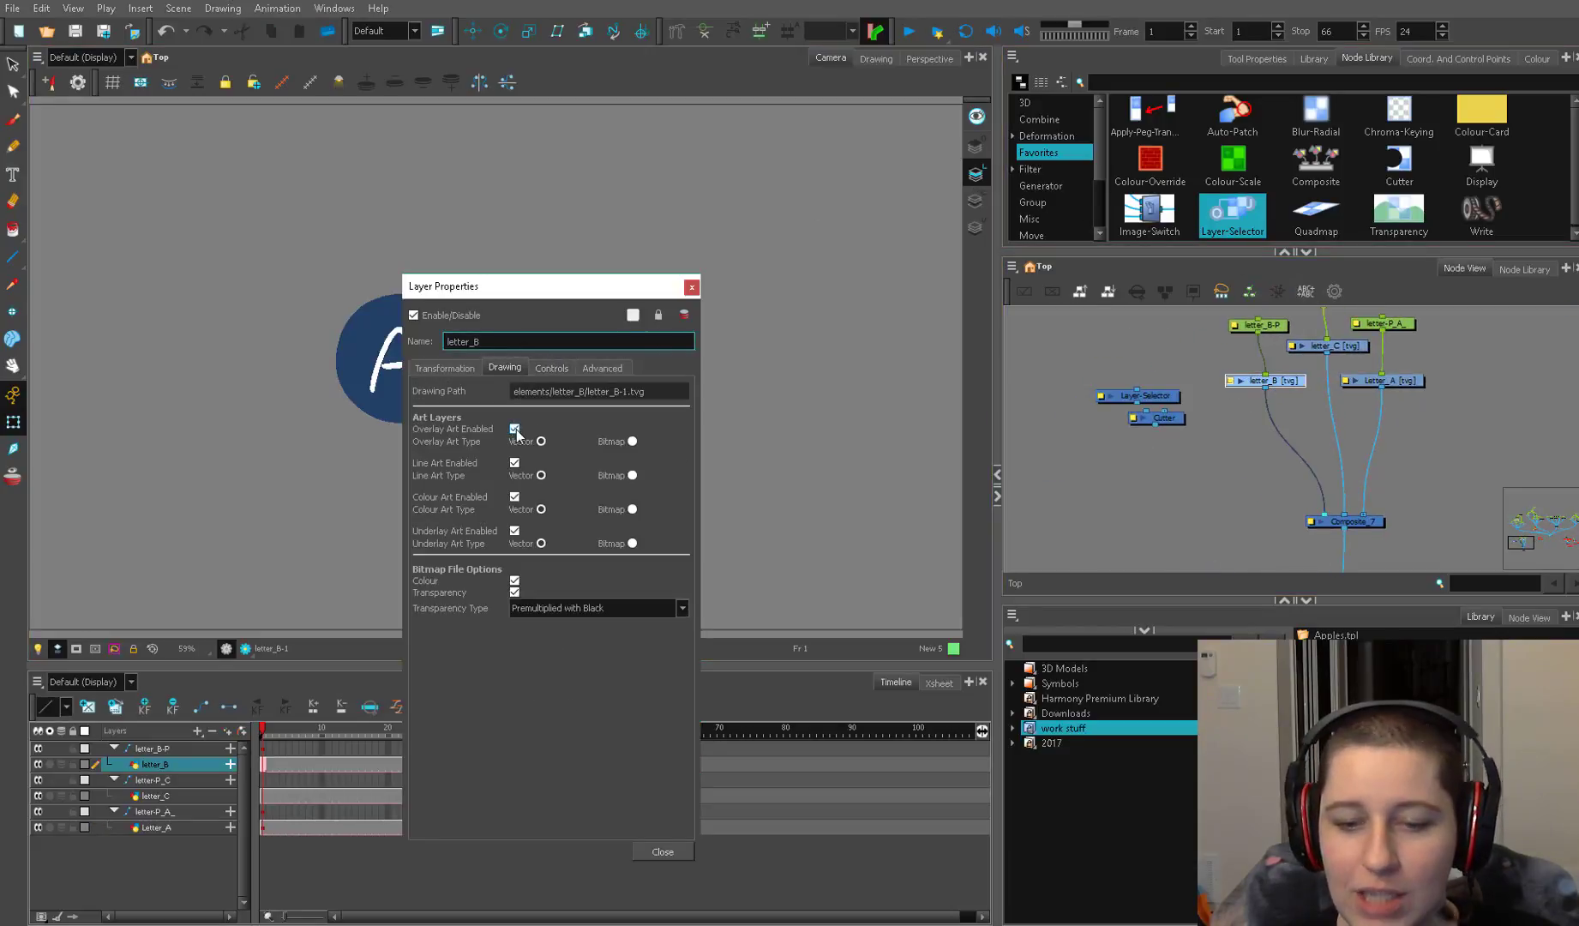
{"action": "left_click", "coordinate": [515, 462]}
{"action": "left_click", "coordinate": [514, 463]}
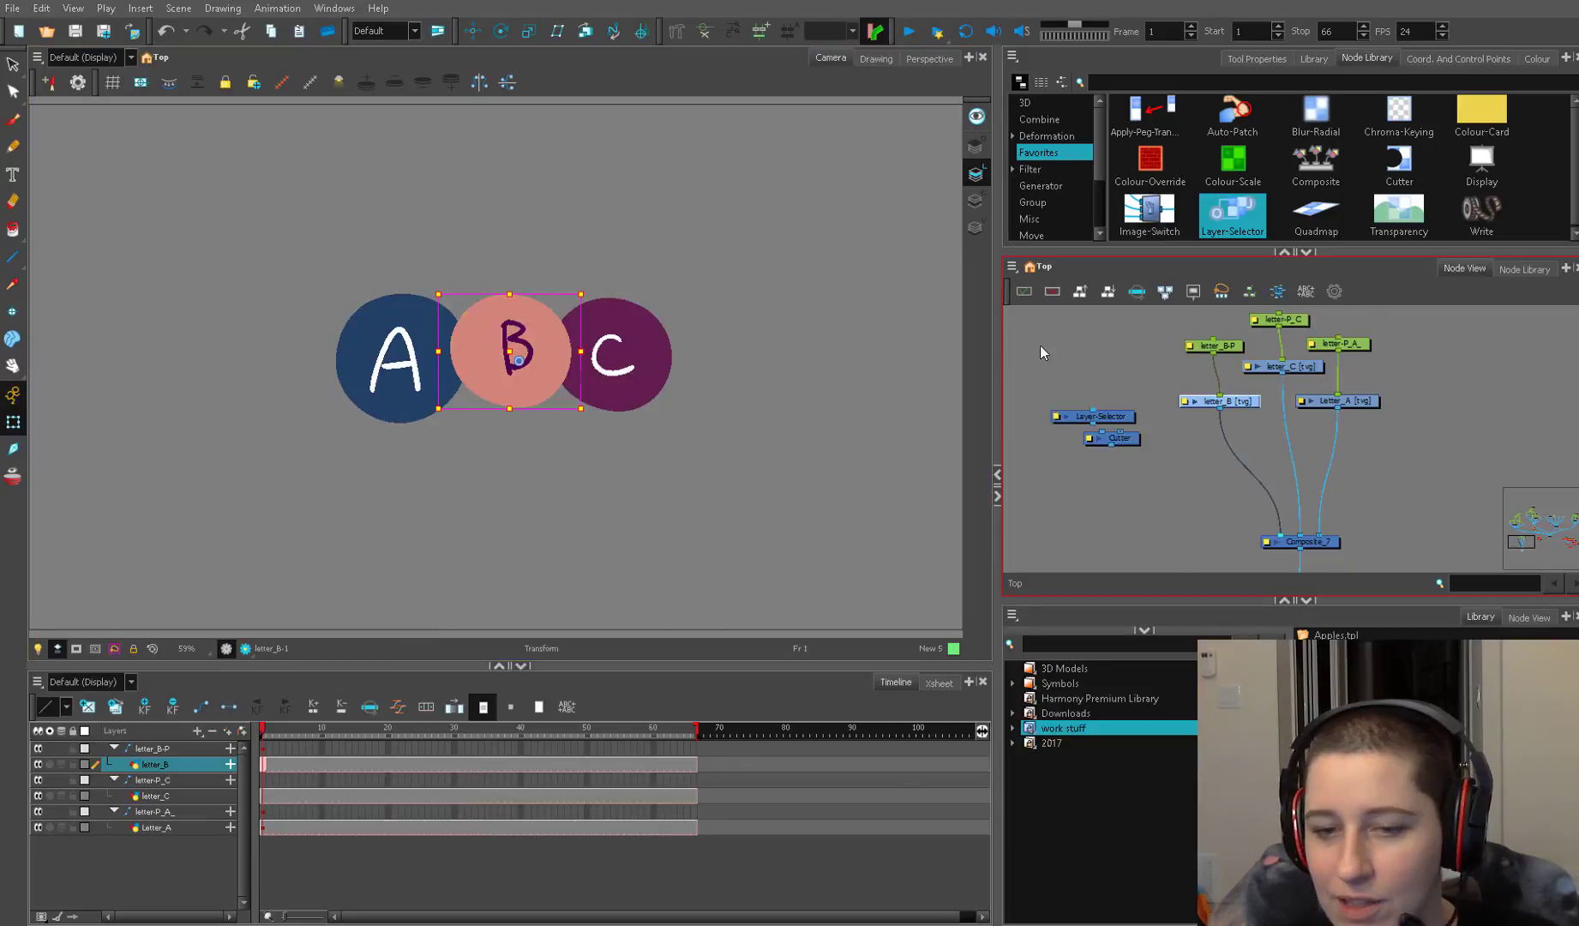
{"action": "left_click", "coordinate": [767, 293]}
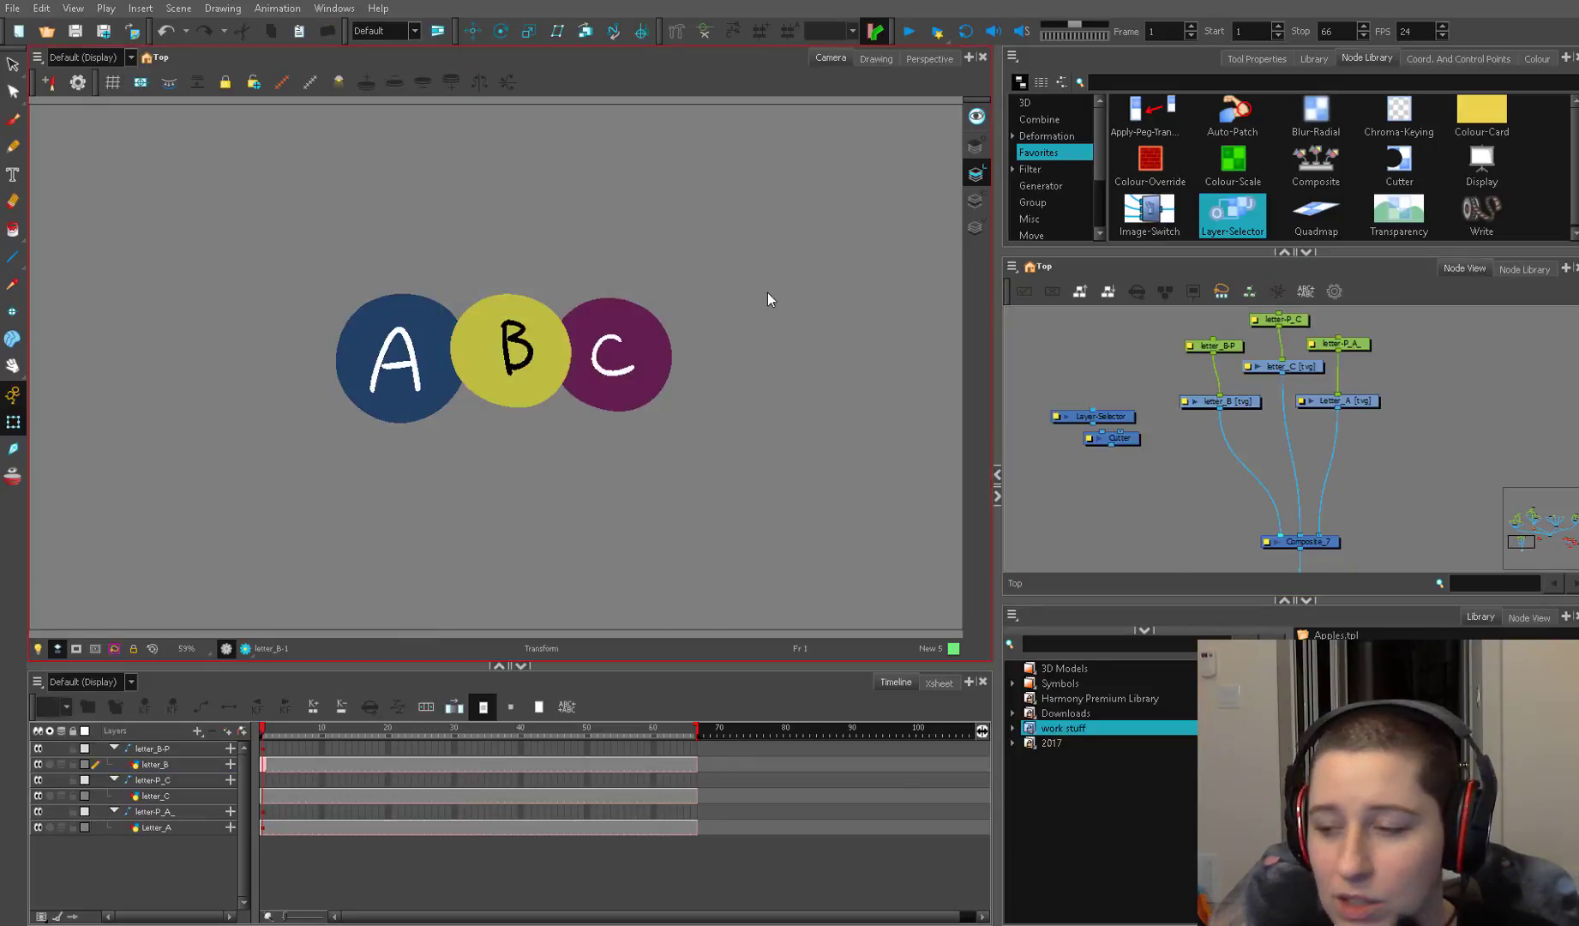
Position the Layer-Selector node below letter_B and add a Line-Art node, found by searching for lin, beside the letter_B peg
{"action": "left_click_drag", "start_coordinate": [1234, 400], "coordinate": [1230, 407]}
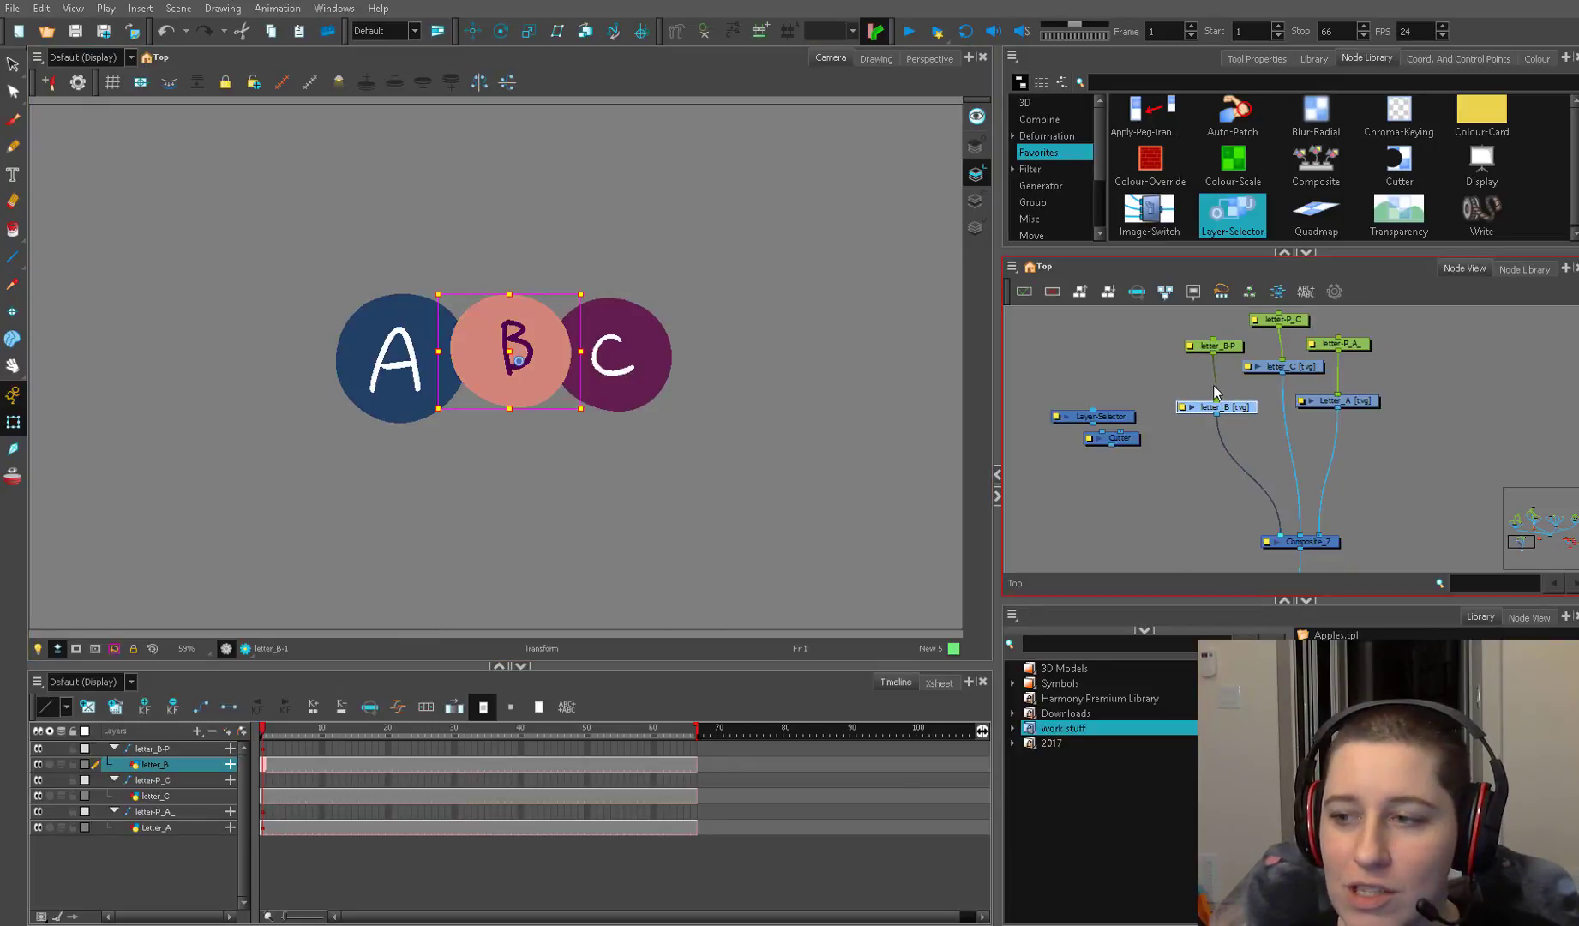
{"action": "mouse_move", "coordinate": [1135, 420]}
{"action": "left_mouse_down"}
{"action": "mouse_move", "coordinate": [1190, 436]}
{"action": "mouse_move", "coordinate": [1224, 469]}
{"action": "left_mouse_up"}
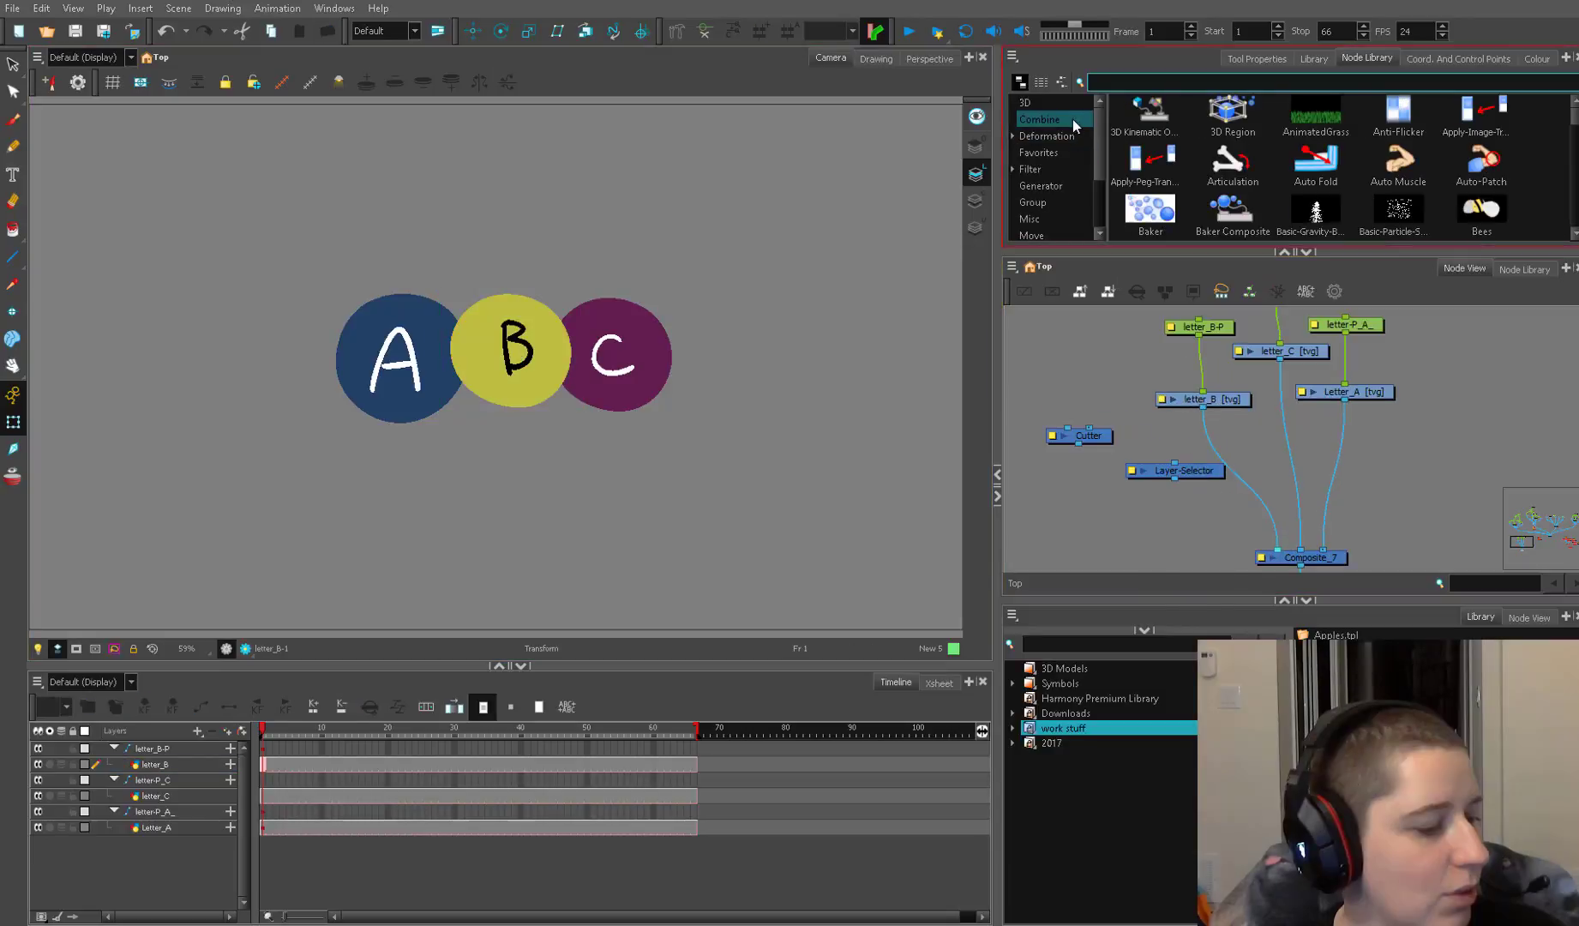
{"action": "type", "text": "lilin"}
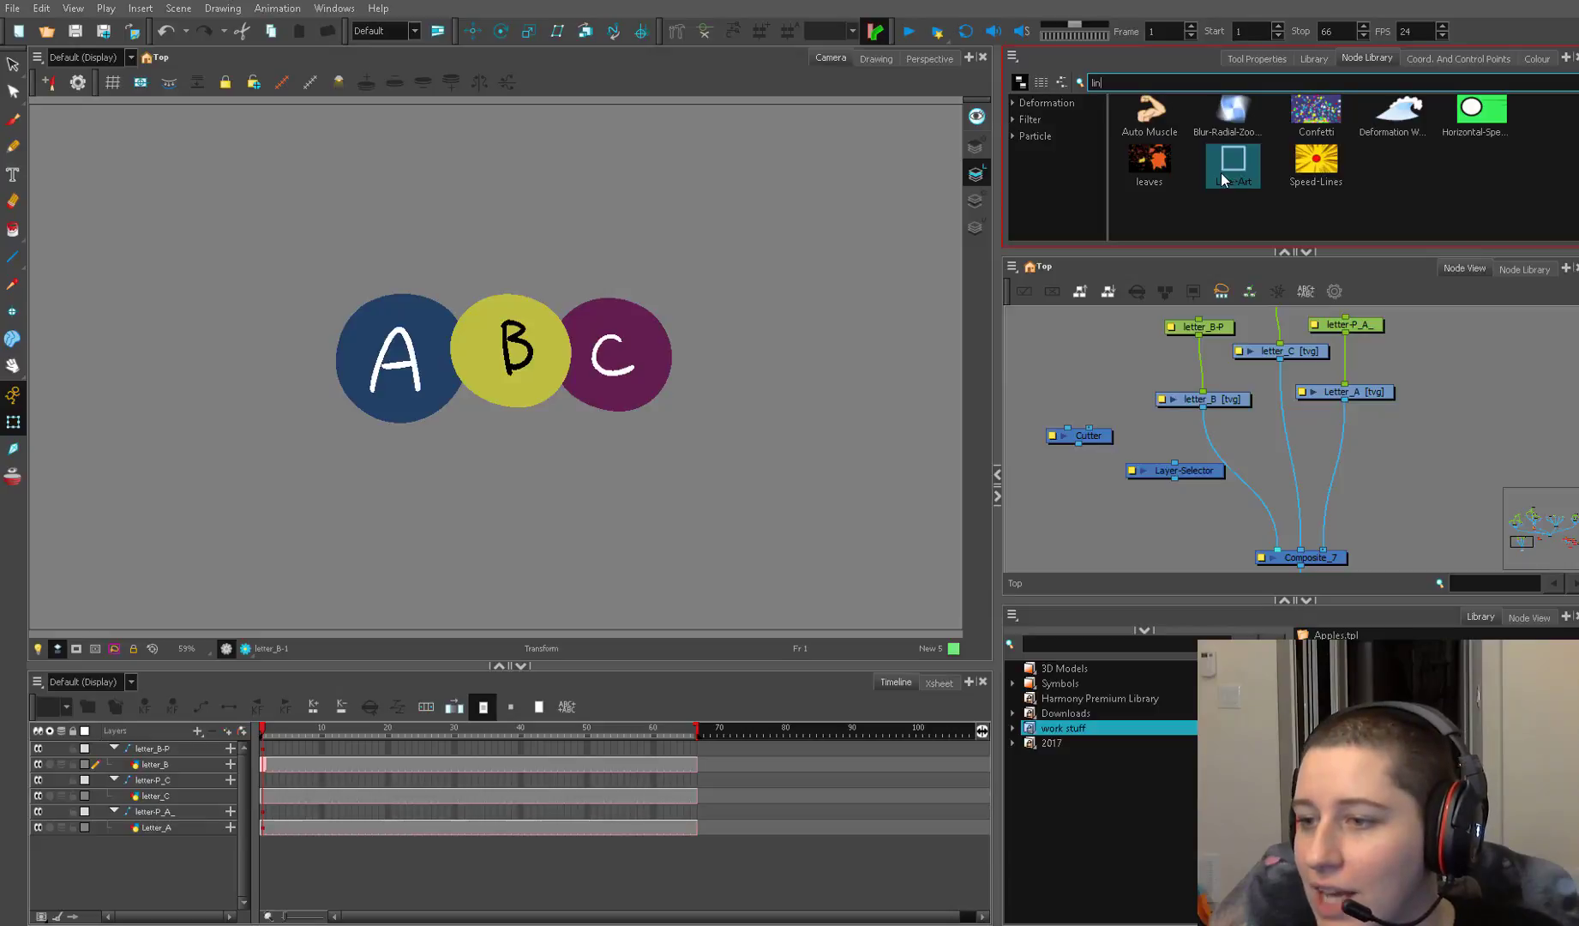
{"action": "left_click_drag", "start_coordinate": [1224, 173], "coordinate": [1052, 344]}
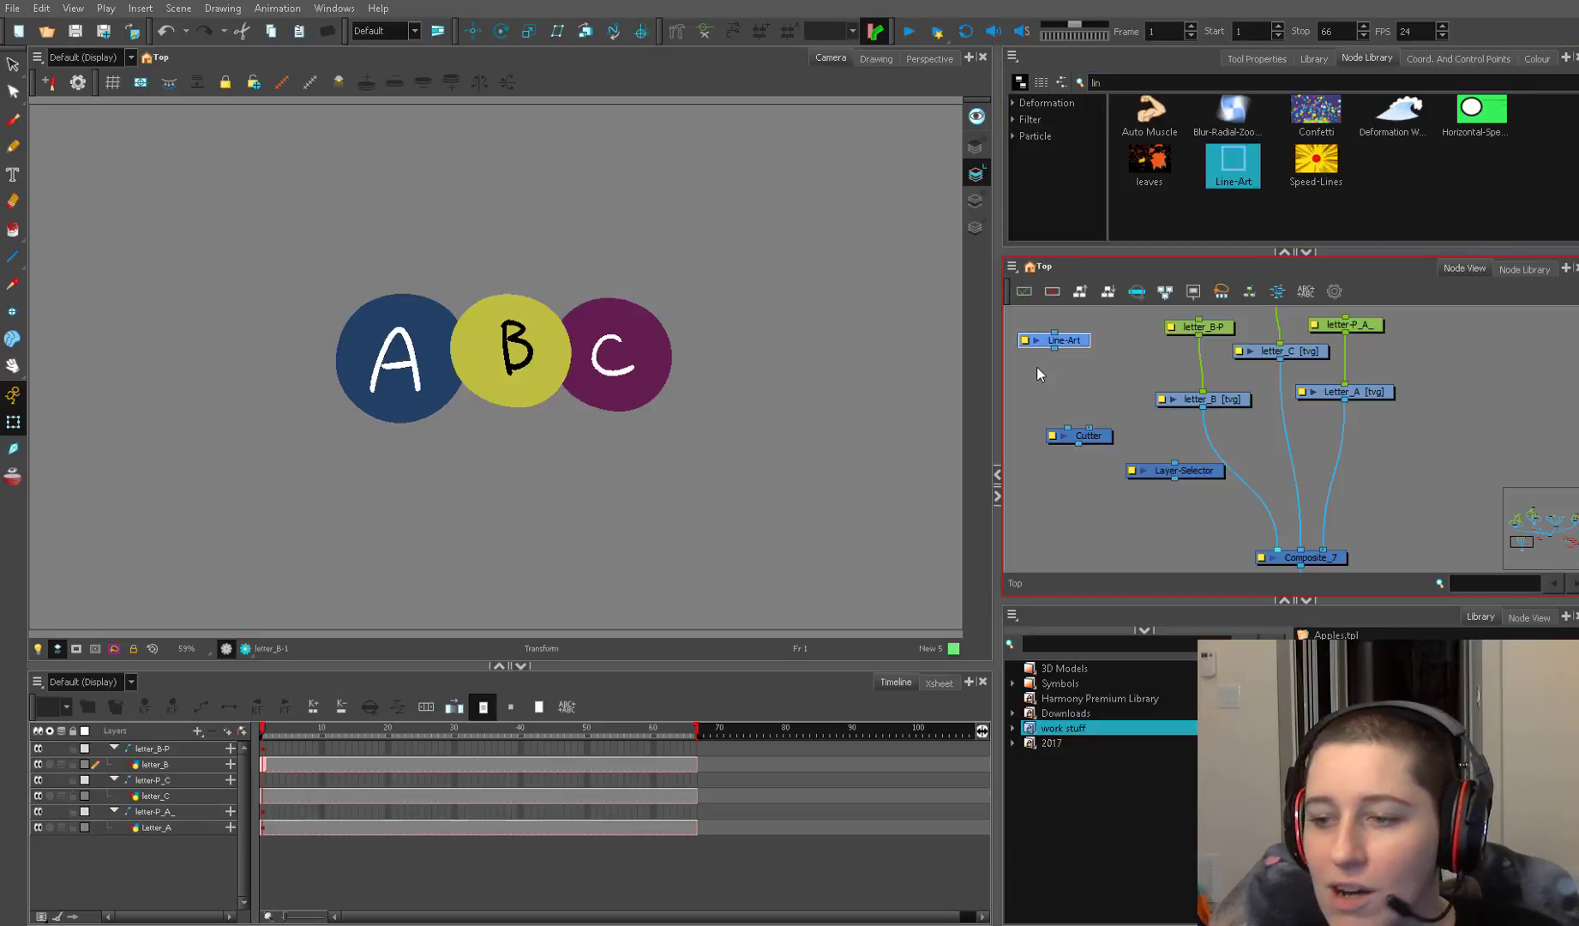
Open the Line-Art and Layer-Selector properties side by side and set the Layer-Selector to read only overlay and colour art
{"action": "left_click_drag", "start_coordinate": [1053, 340], "coordinate": [1051, 346]}
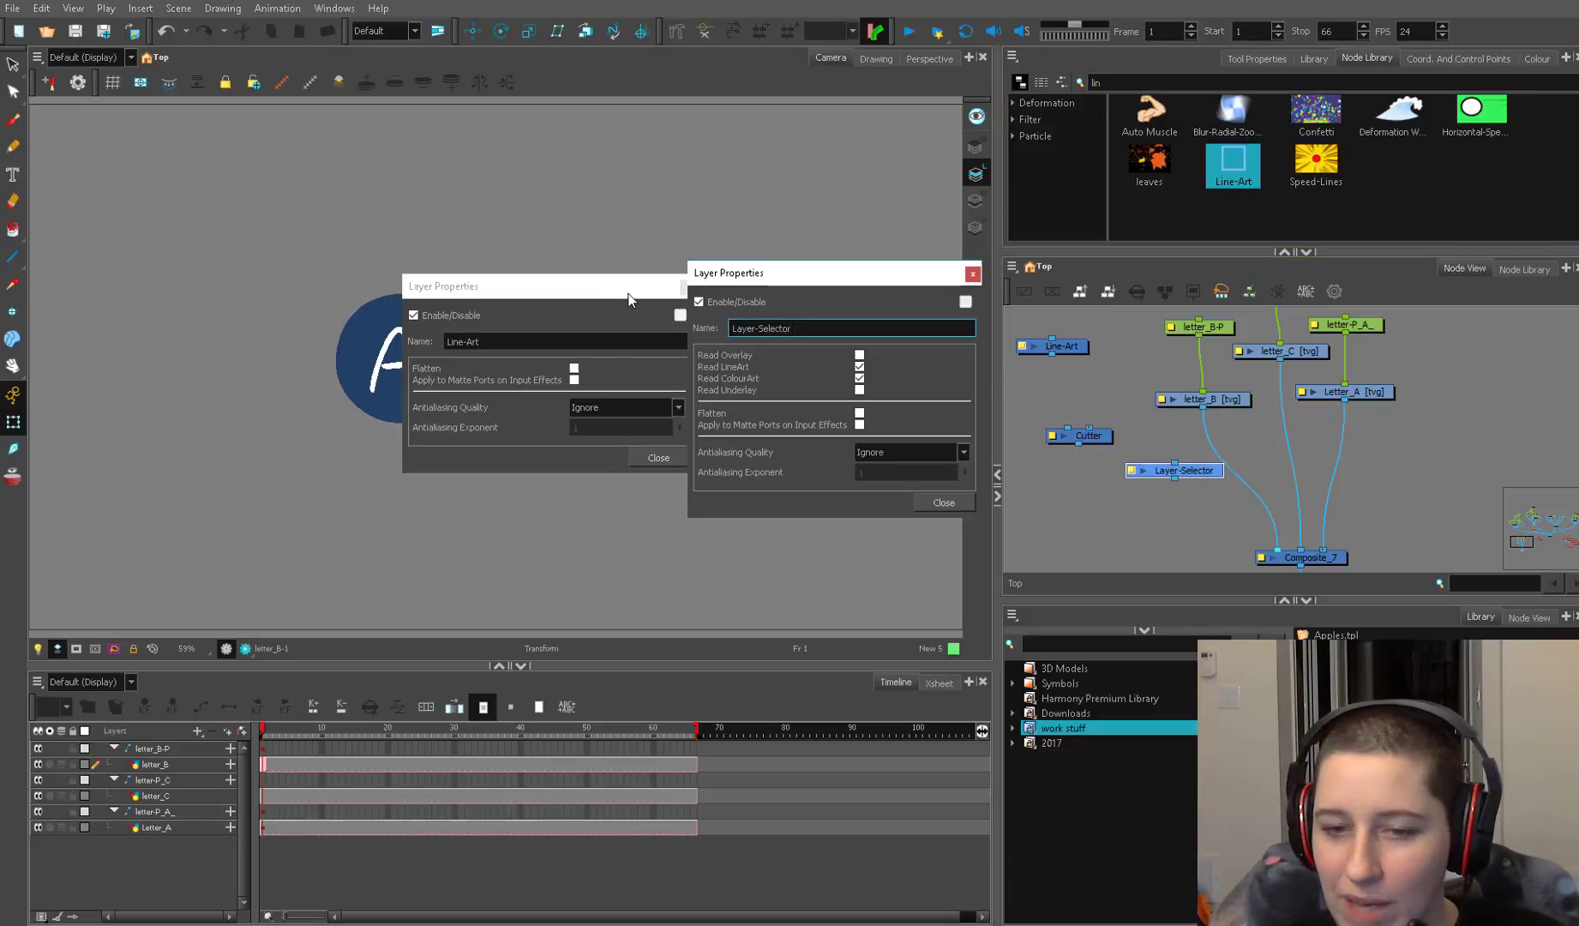
{"action": "left_click_drag", "start_coordinate": [630, 291], "coordinate": [592, 273]}
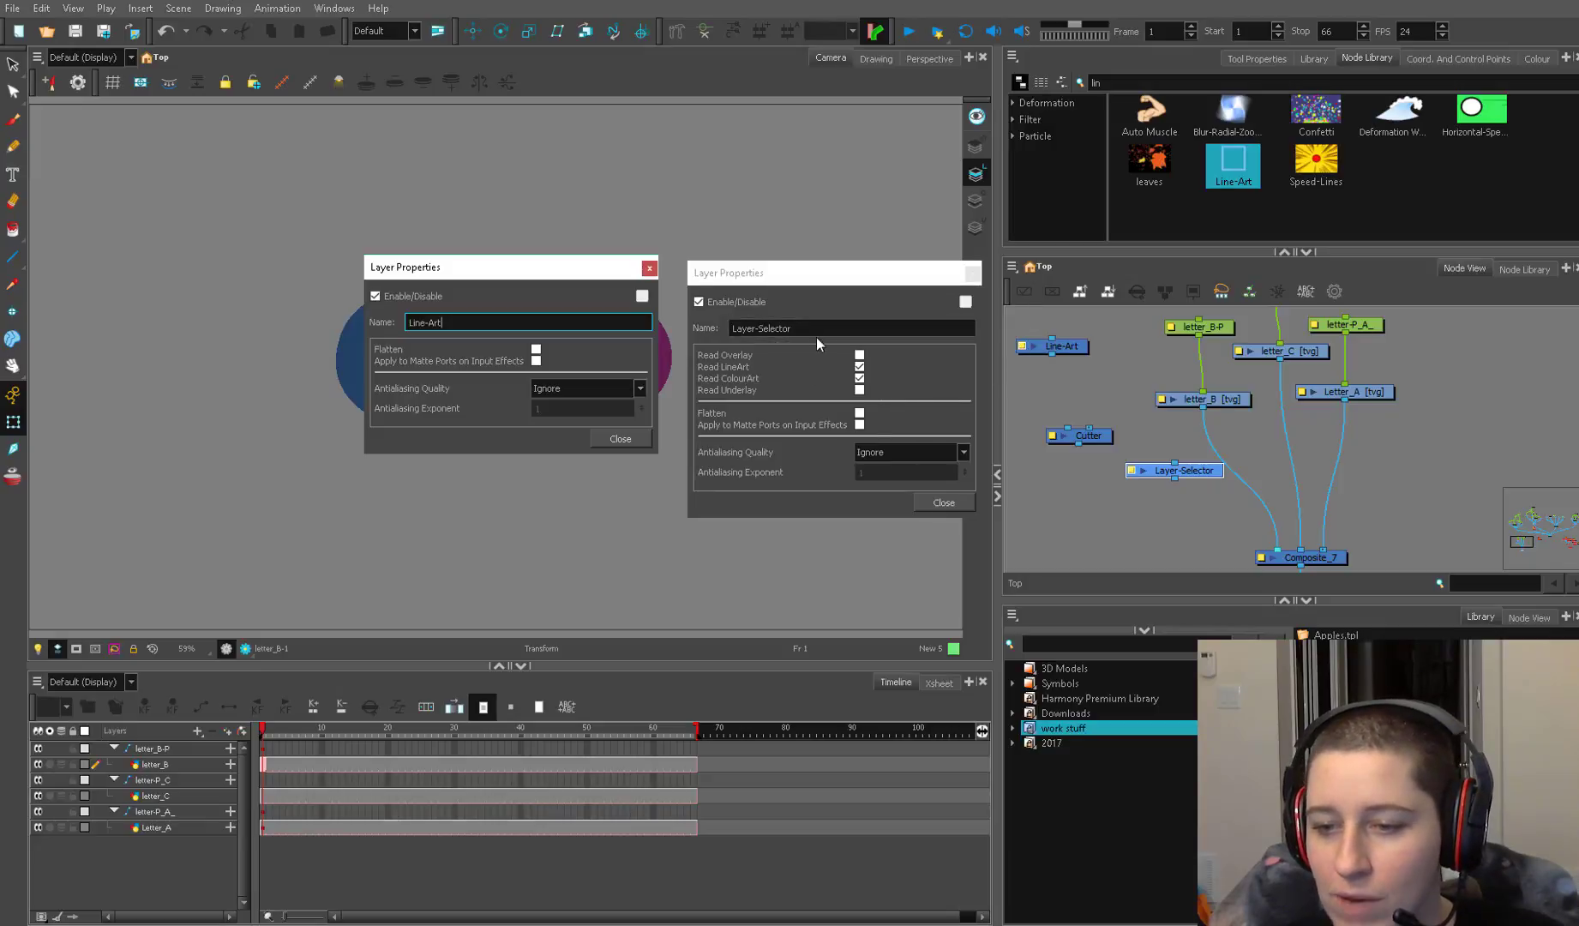
{"action": "left_click", "coordinate": [859, 389]}
{"action": "left_click", "coordinate": [859, 378]}
{"action": "left_click", "coordinate": [859, 366]}
{"action": "left_click", "coordinate": [859, 354]}
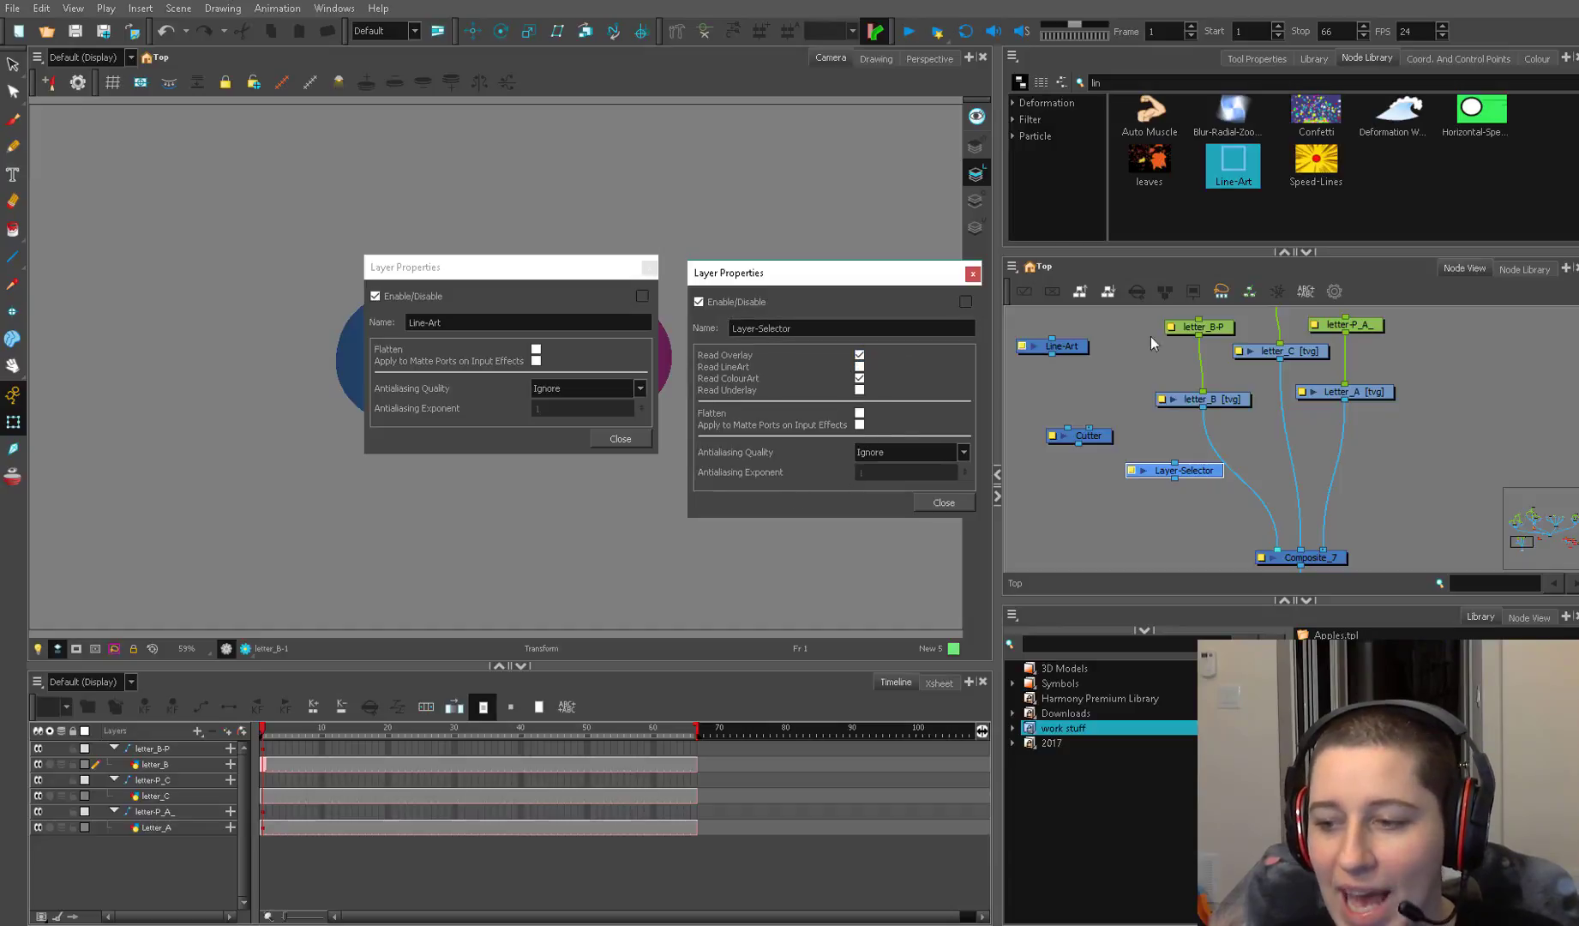
Insert the Layer-Selector node between letter_B and Composite_7, move Line-Art closer to the Cutter, and close both properties windows
{"action": "left_click_drag", "start_coordinate": [1191, 474], "coordinate": [1239, 461]}
{"action": "left_click", "coordinate": [1245, 482]}
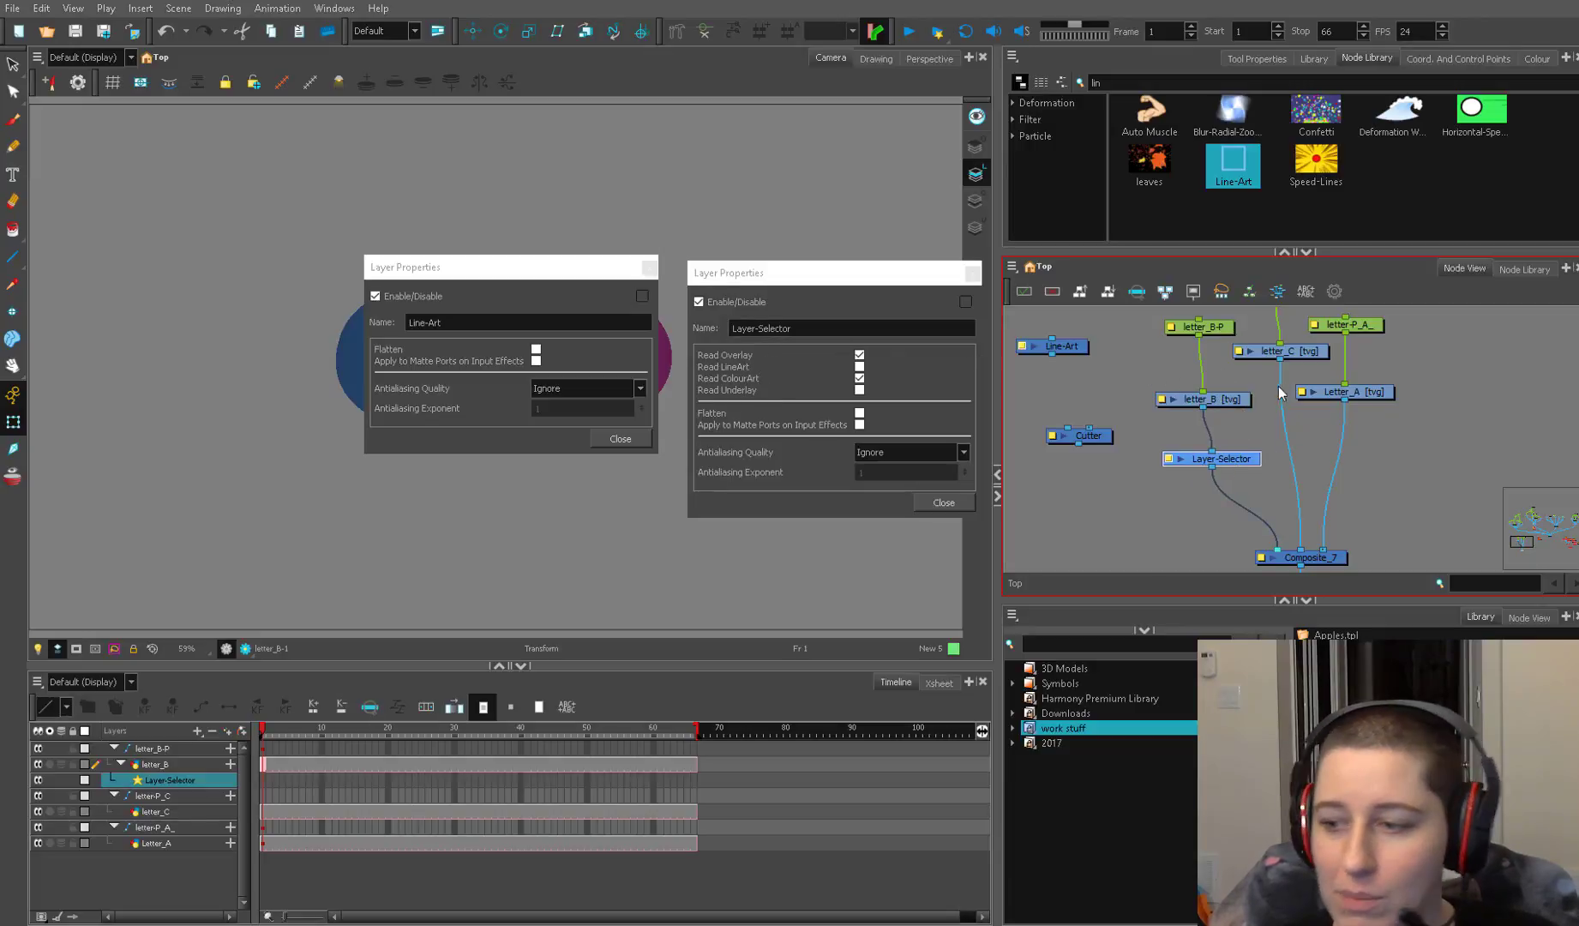
{"action": "left_click", "coordinate": [878, 362]}
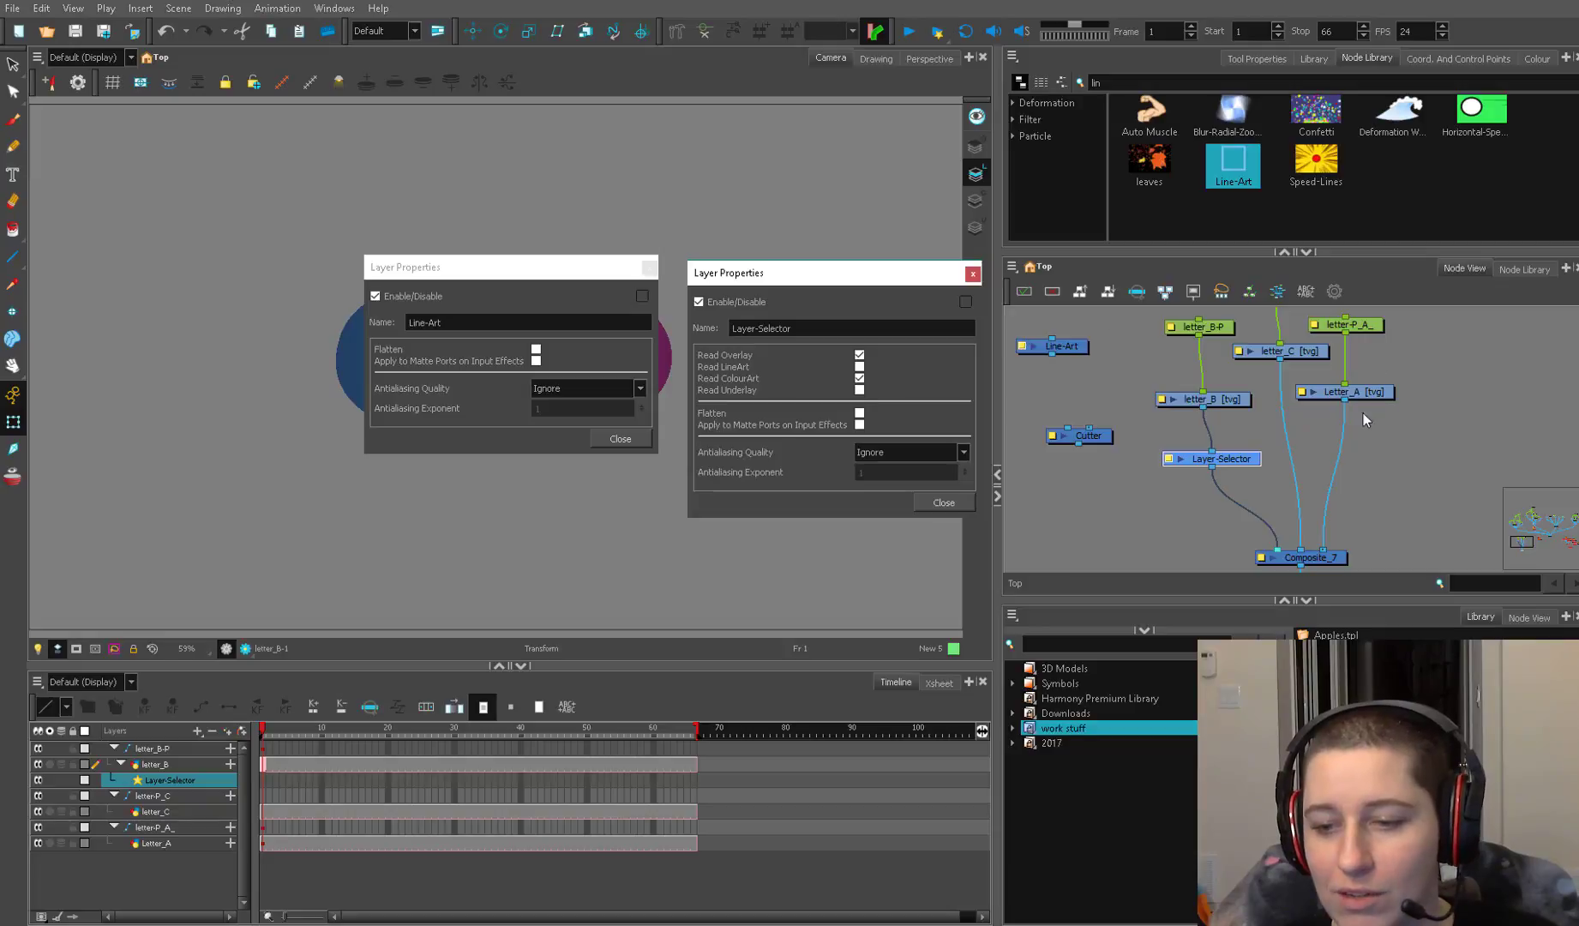
{"action": "left_click_drag", "start_coordinate": [1076, 349], "coordinate": [1089, 378]}
{"action": "left_click_drag", "start_coordinate": [1244, 466], "coordinate": [1238, 464]}
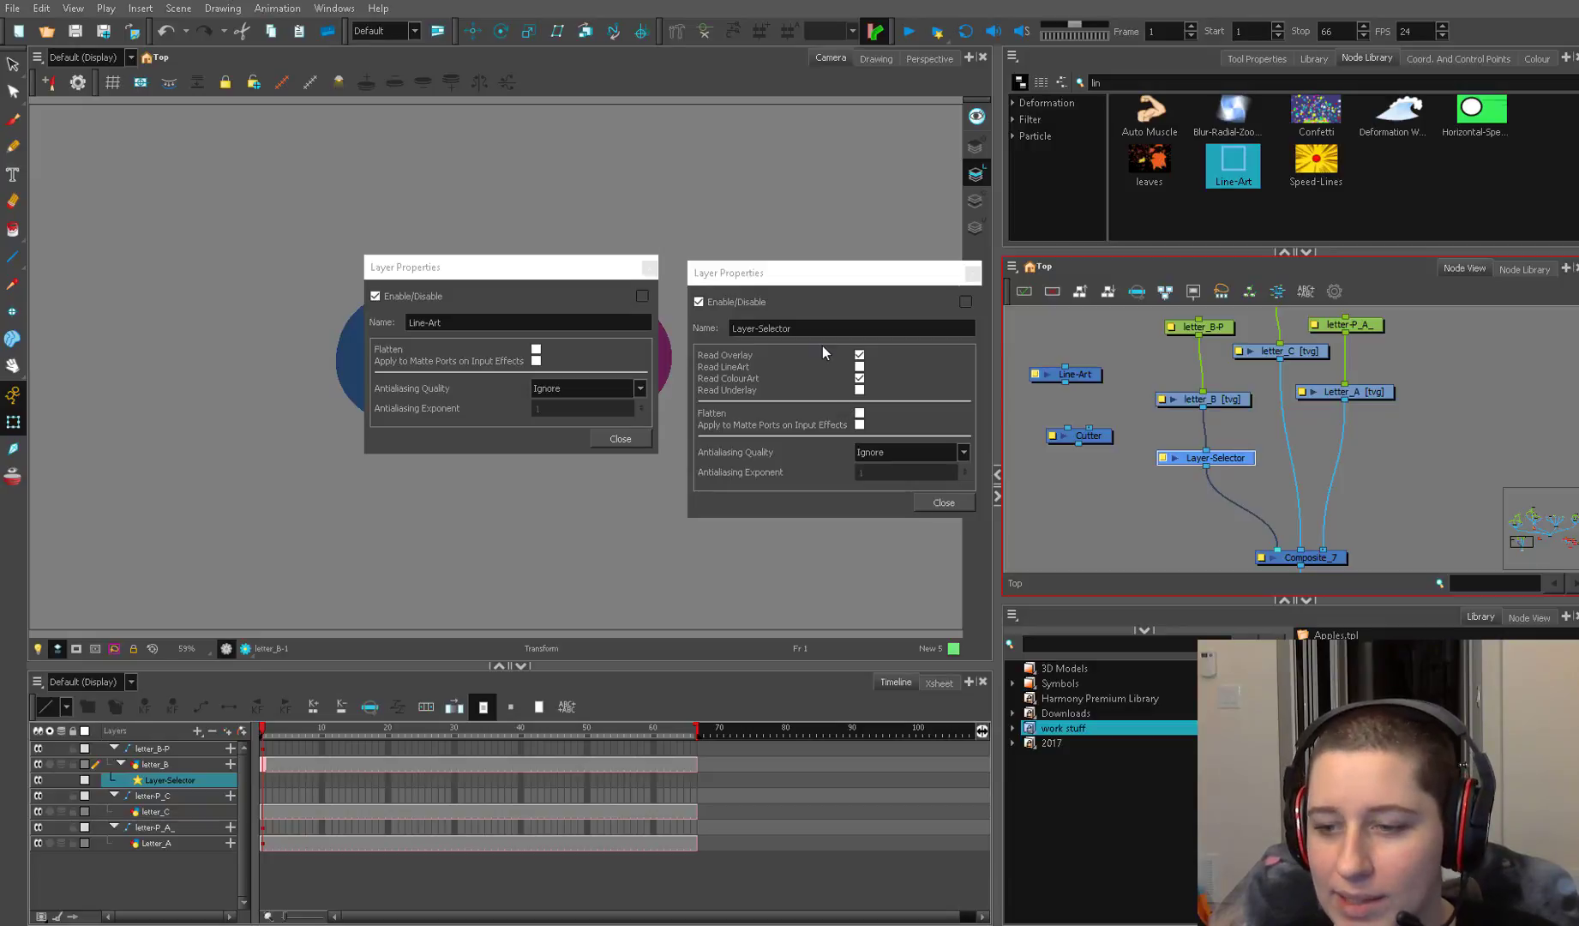
{"action": "left_click", "coordinate": [942, 502]}
{"action": "left_click", "coordinate": [641, 439]}
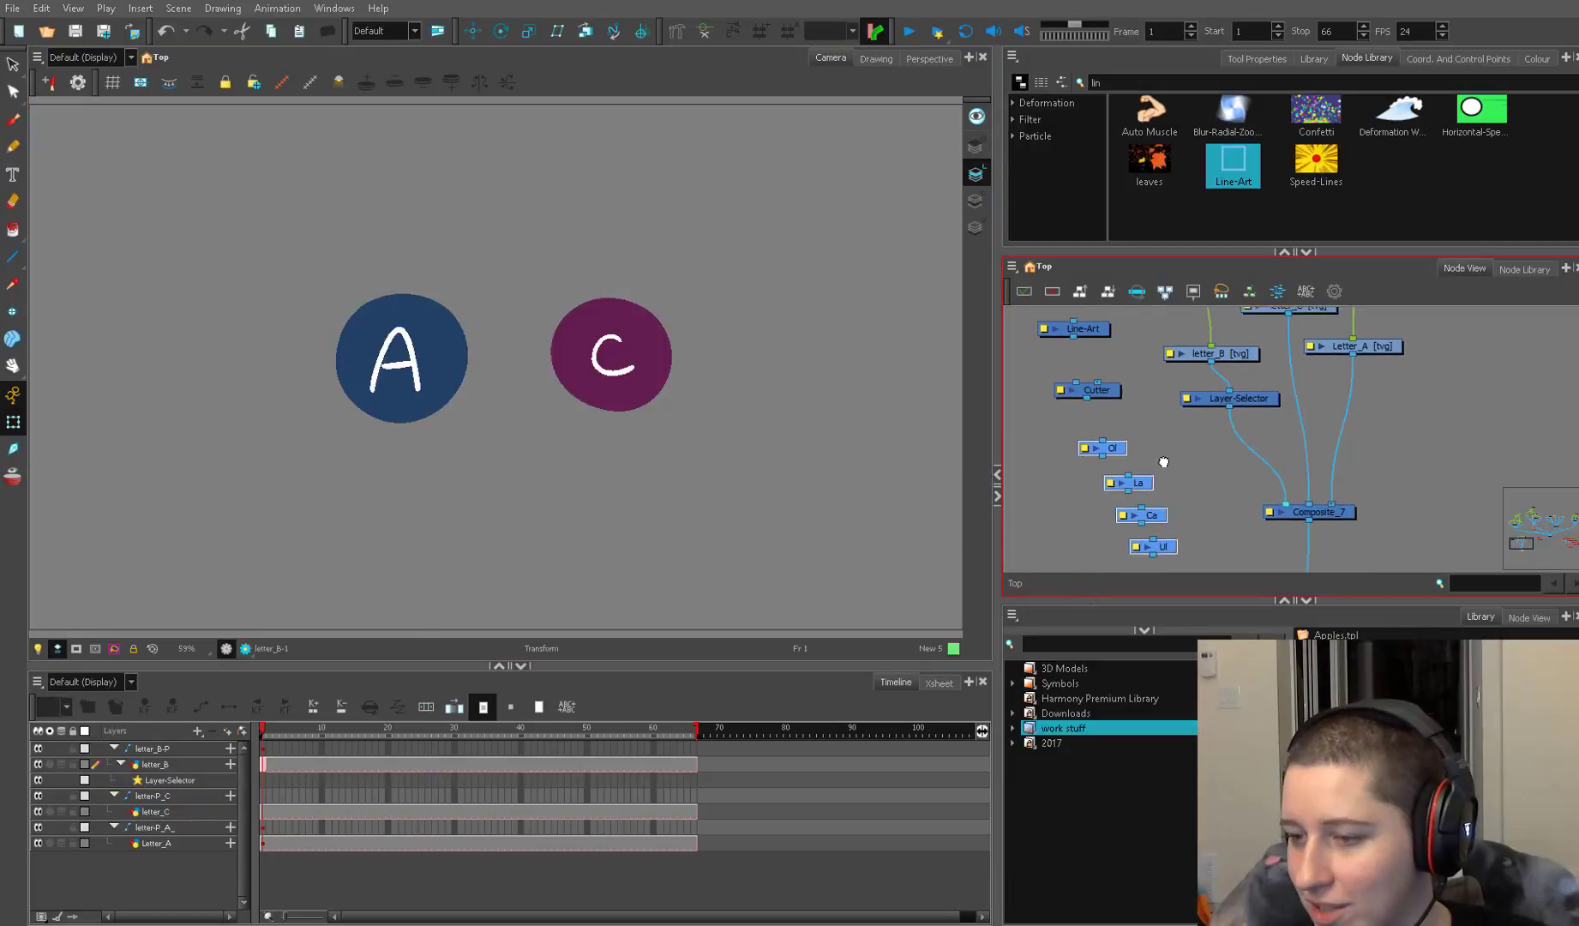
Inspect the properties of the Ol and Ca nodes to see which art layers each one reads
{"action": "left_click", "coordinate": [1103, 428]}
{"action": "double_click", "coordinate": [1108, 461]}
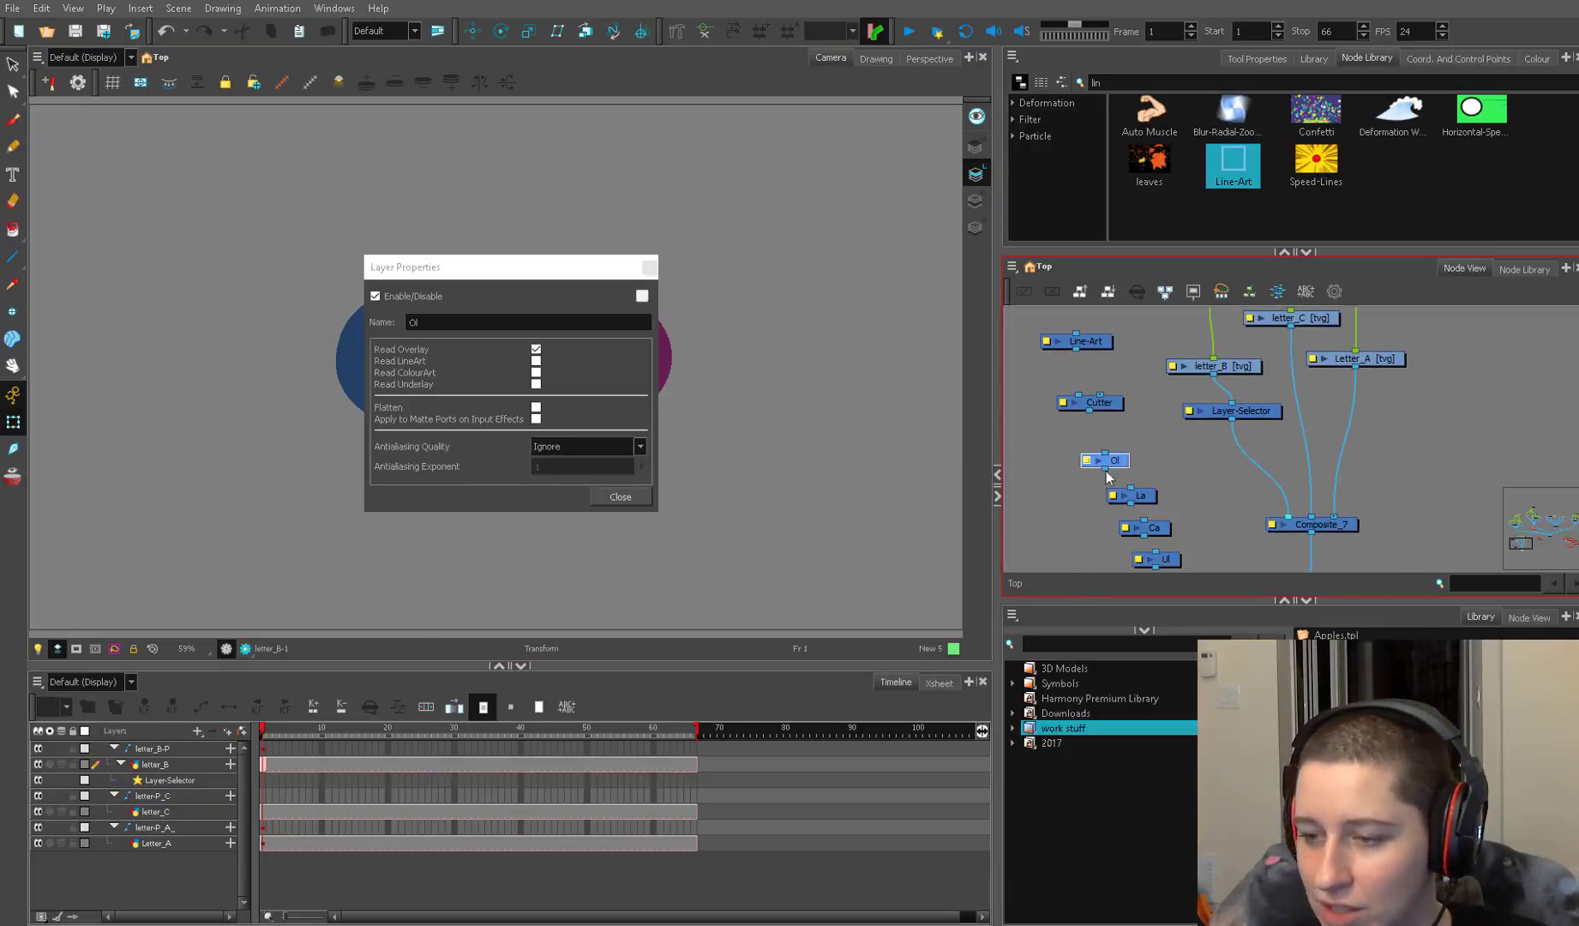
{"action": "left_click", "coordinate": [1125, 528], "text": "ctrl"}
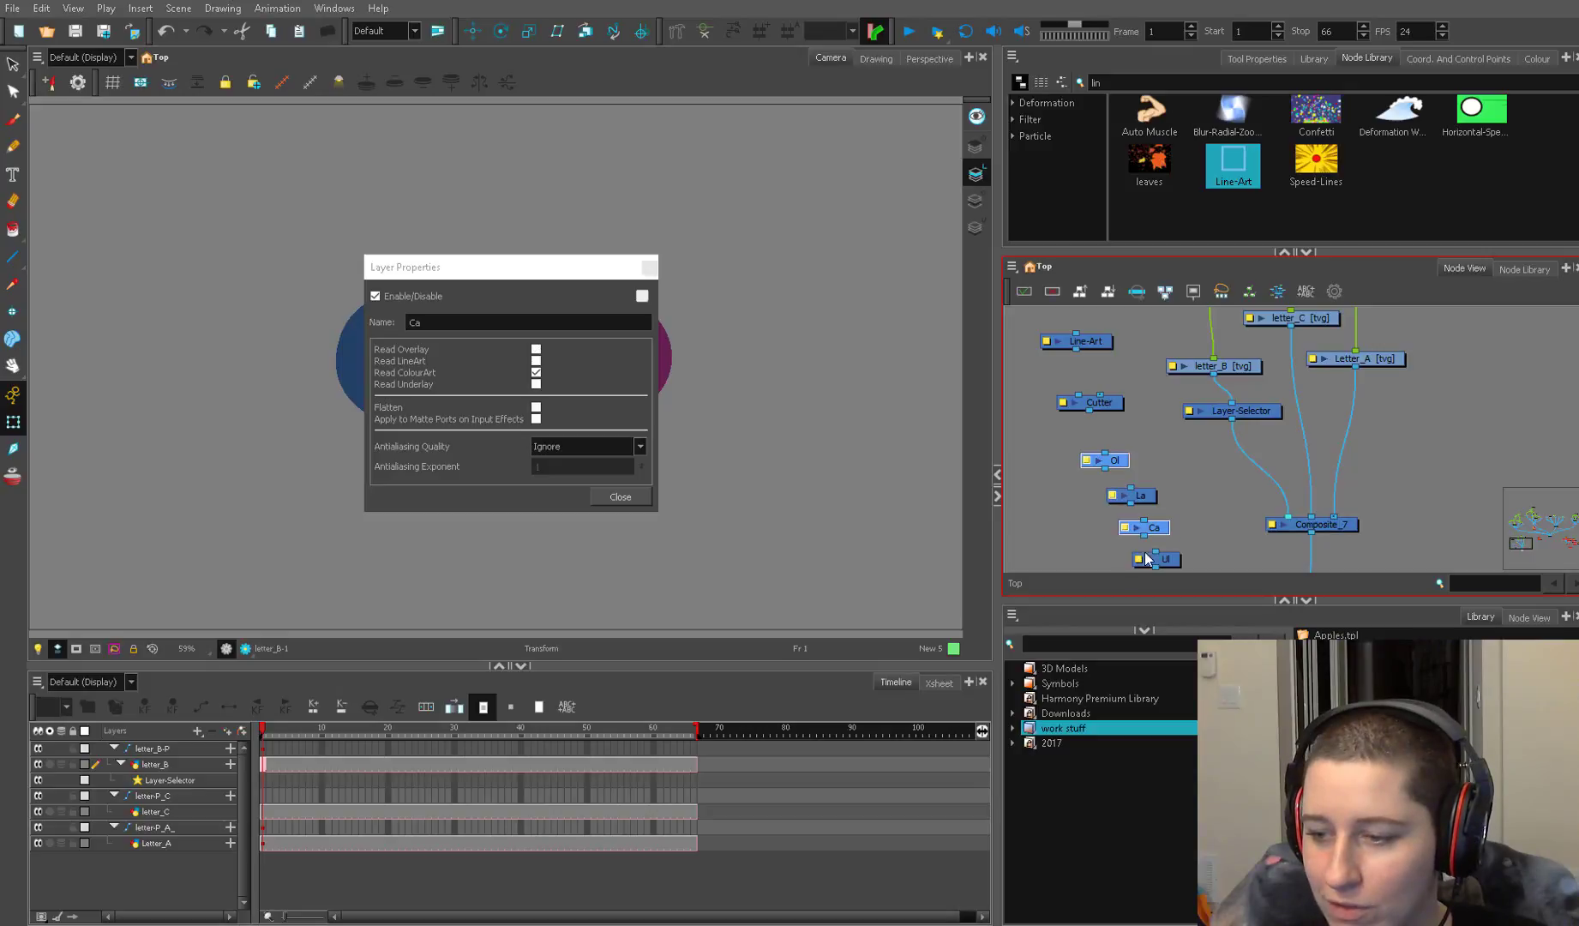
{"action": "left_click", "coordinate": [619, 497]}
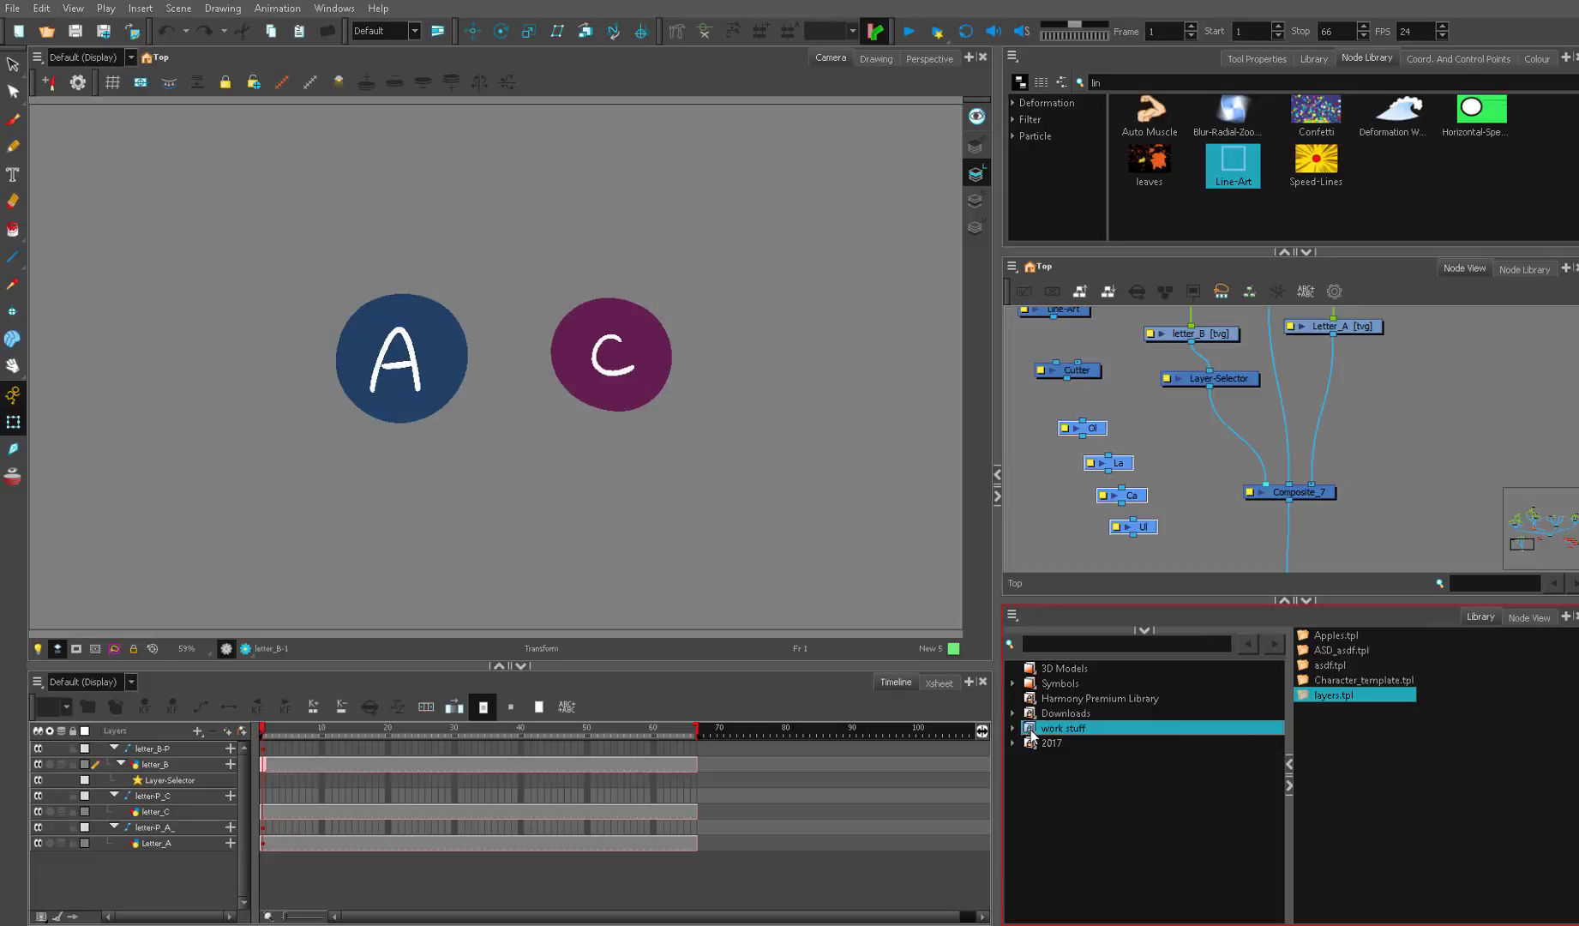
Toggle Right To Modify for the work stuff library, leaving it enabled
{"action": "right_click", "coordinate": [1032, 732]}
{"action": "left_click", "coordinate": [1108, 742]}
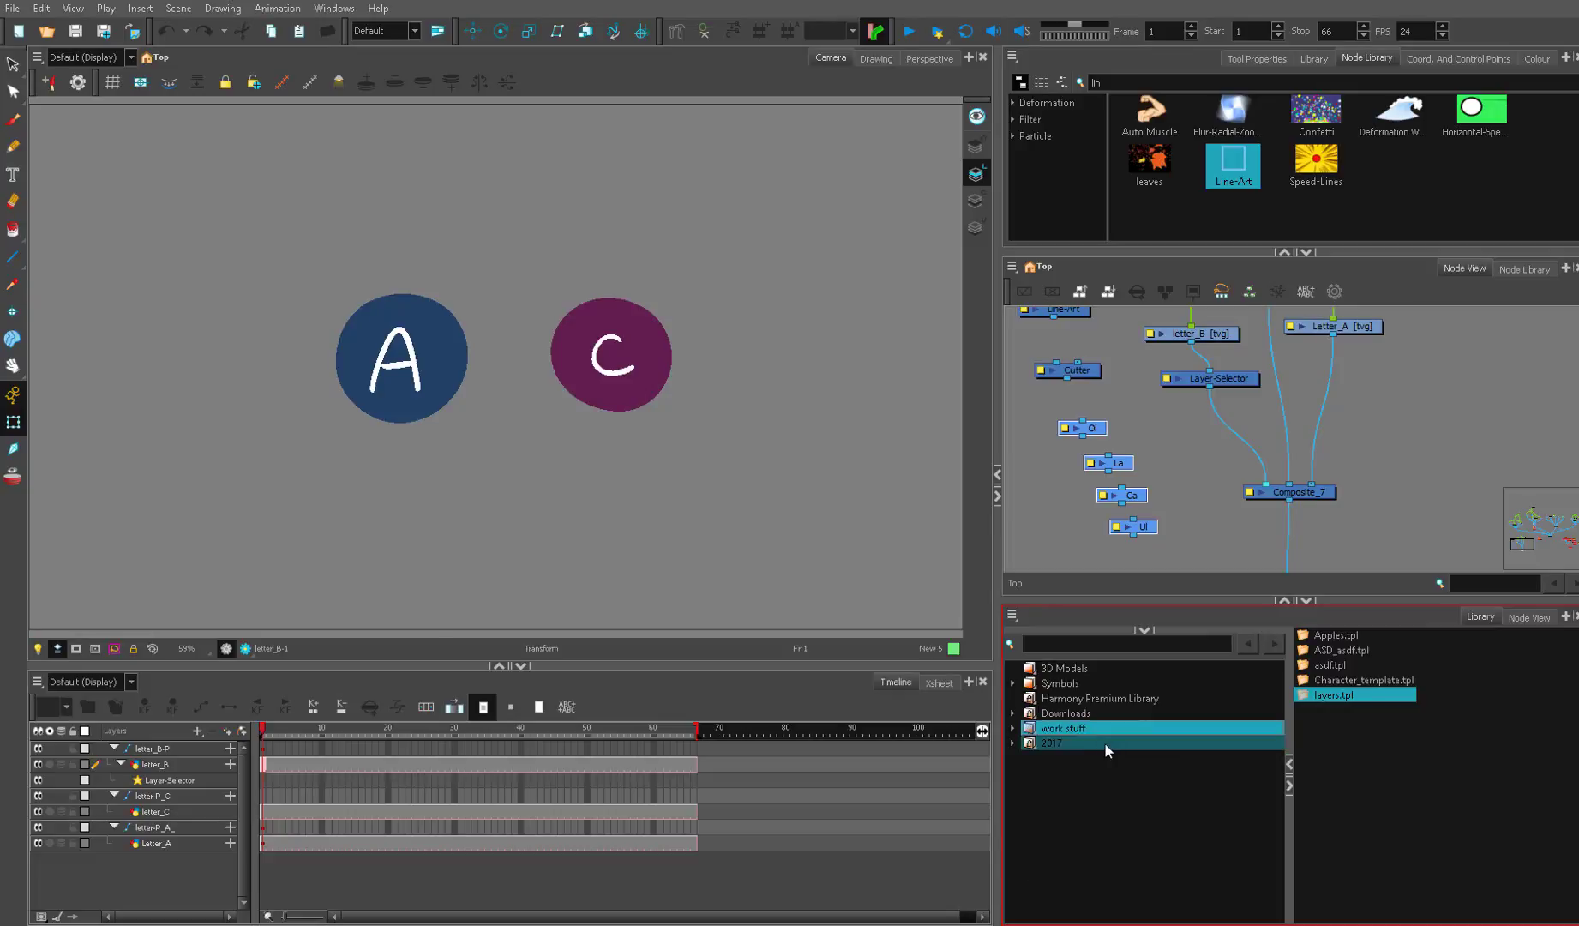
{"action": "right_click", "coordinate": [1050, 731]}
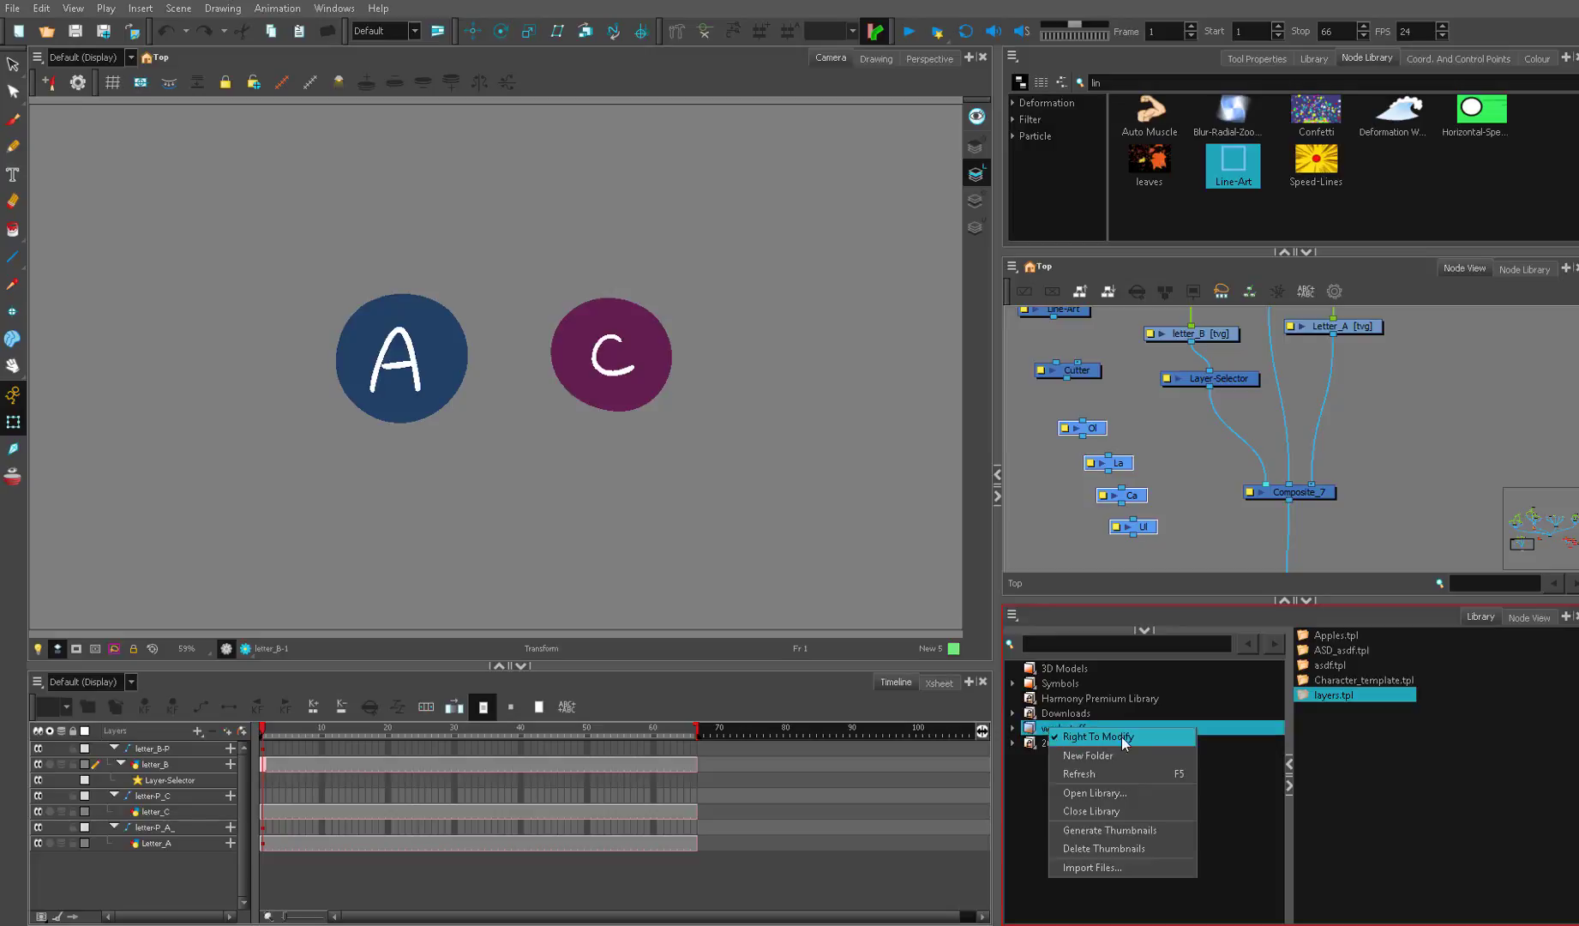
{"action": "left_click", "coordinate": [1121, 742]}
{"action": "right_click", "coordinate": [1060, 729]}
{"action": "left_click", "coordinate": [1063, 739]}
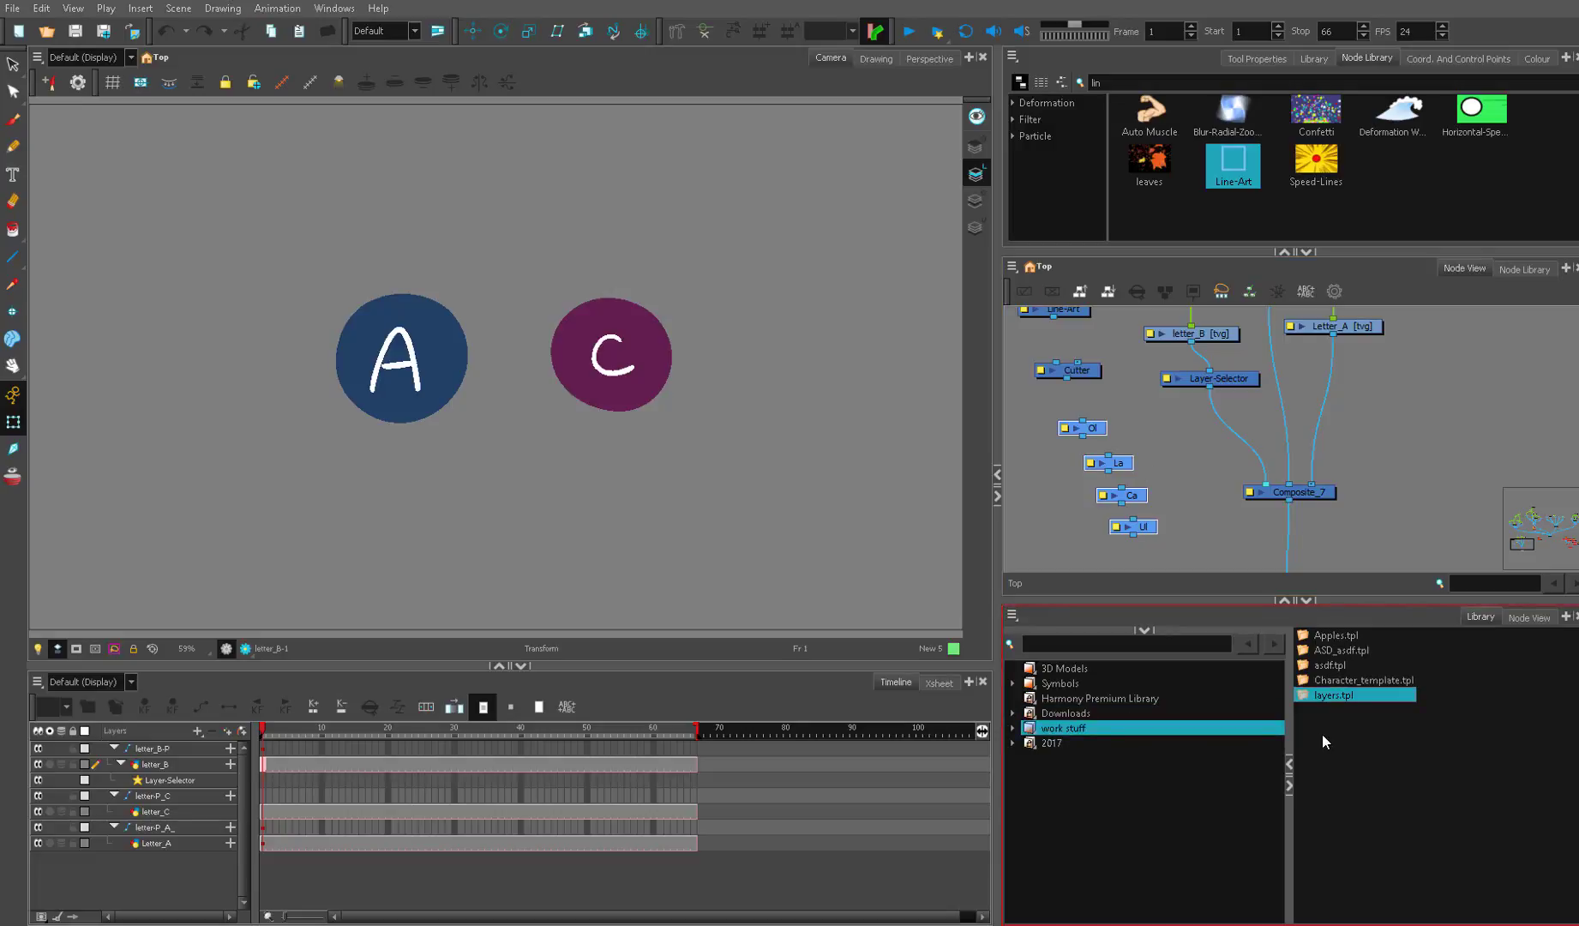
Save the Ol, La, Ca and Ul nodes as a layer template in the work stuff library, and test-place and delete a copy
{"action": "left_click_drag", "start_coordinate": [1322, 733], "coordinate": [1322, 733]}
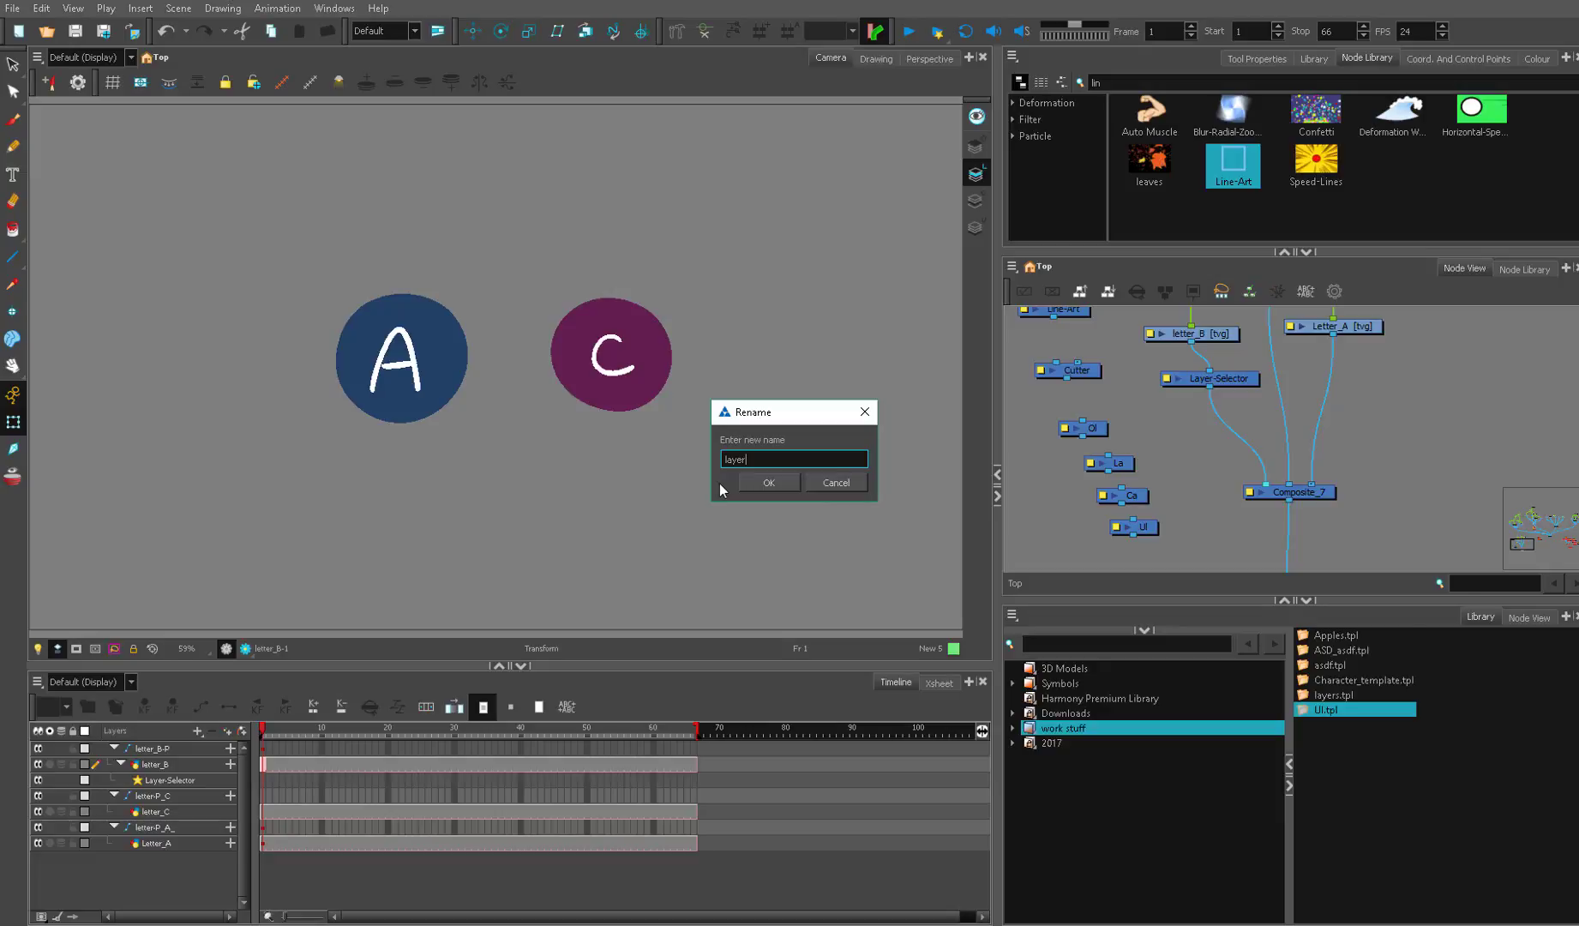
{"action": "key", "text": "Return"}
{"action": "left_click_drag", "start_coordinate": [1324, 733], "coordinate": [1375, 402]}
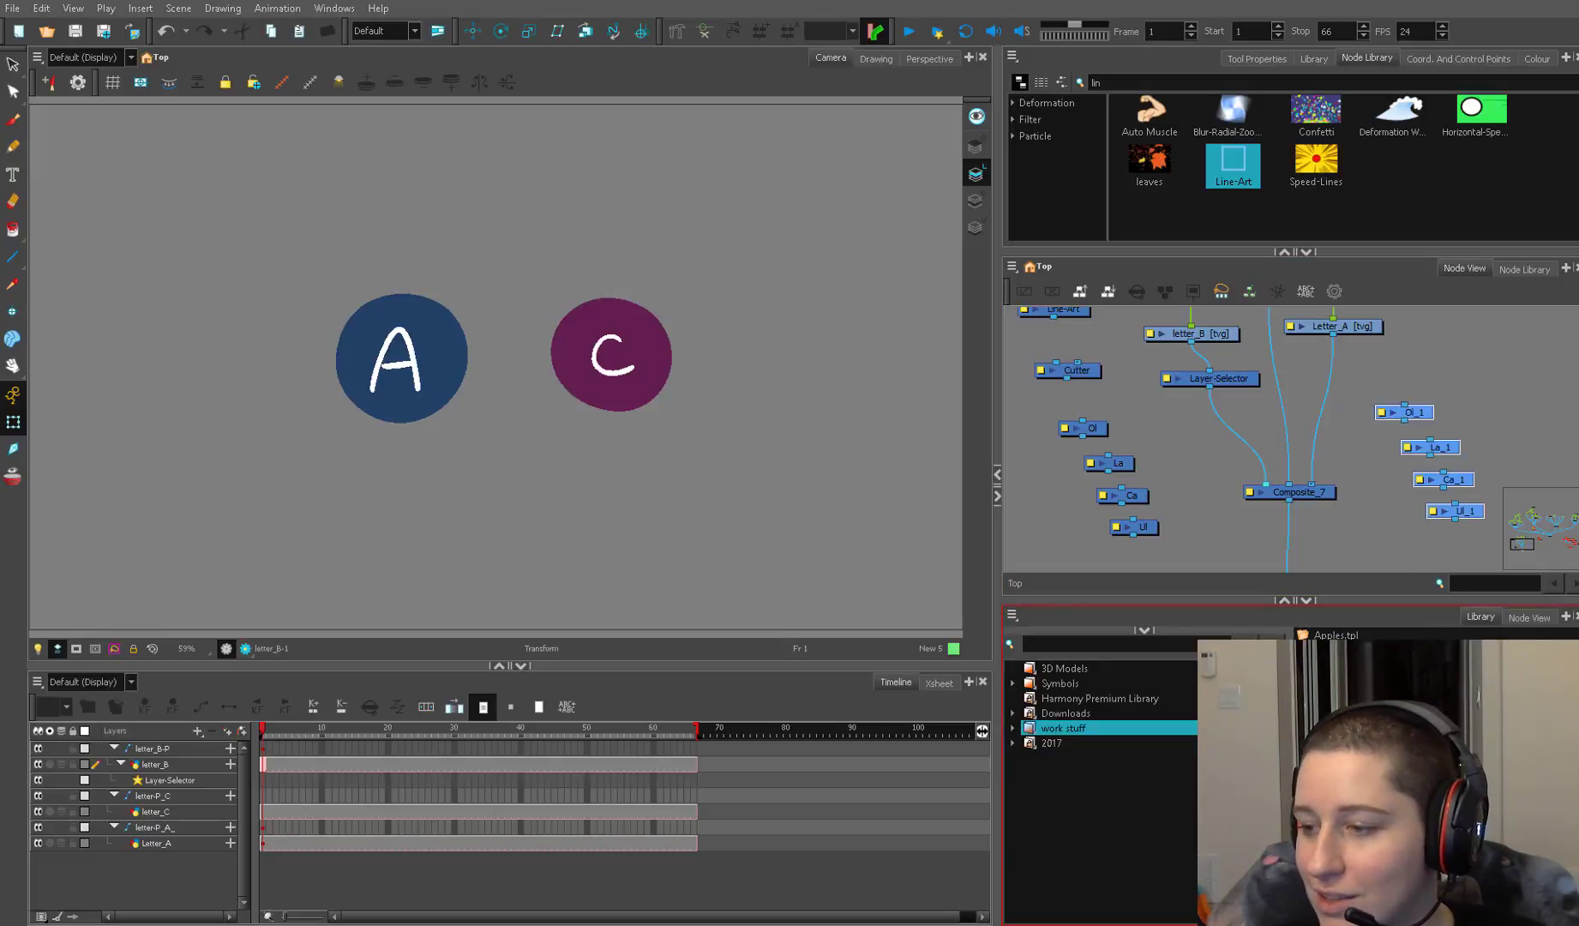
{"action": "key", "text": "Delete"}
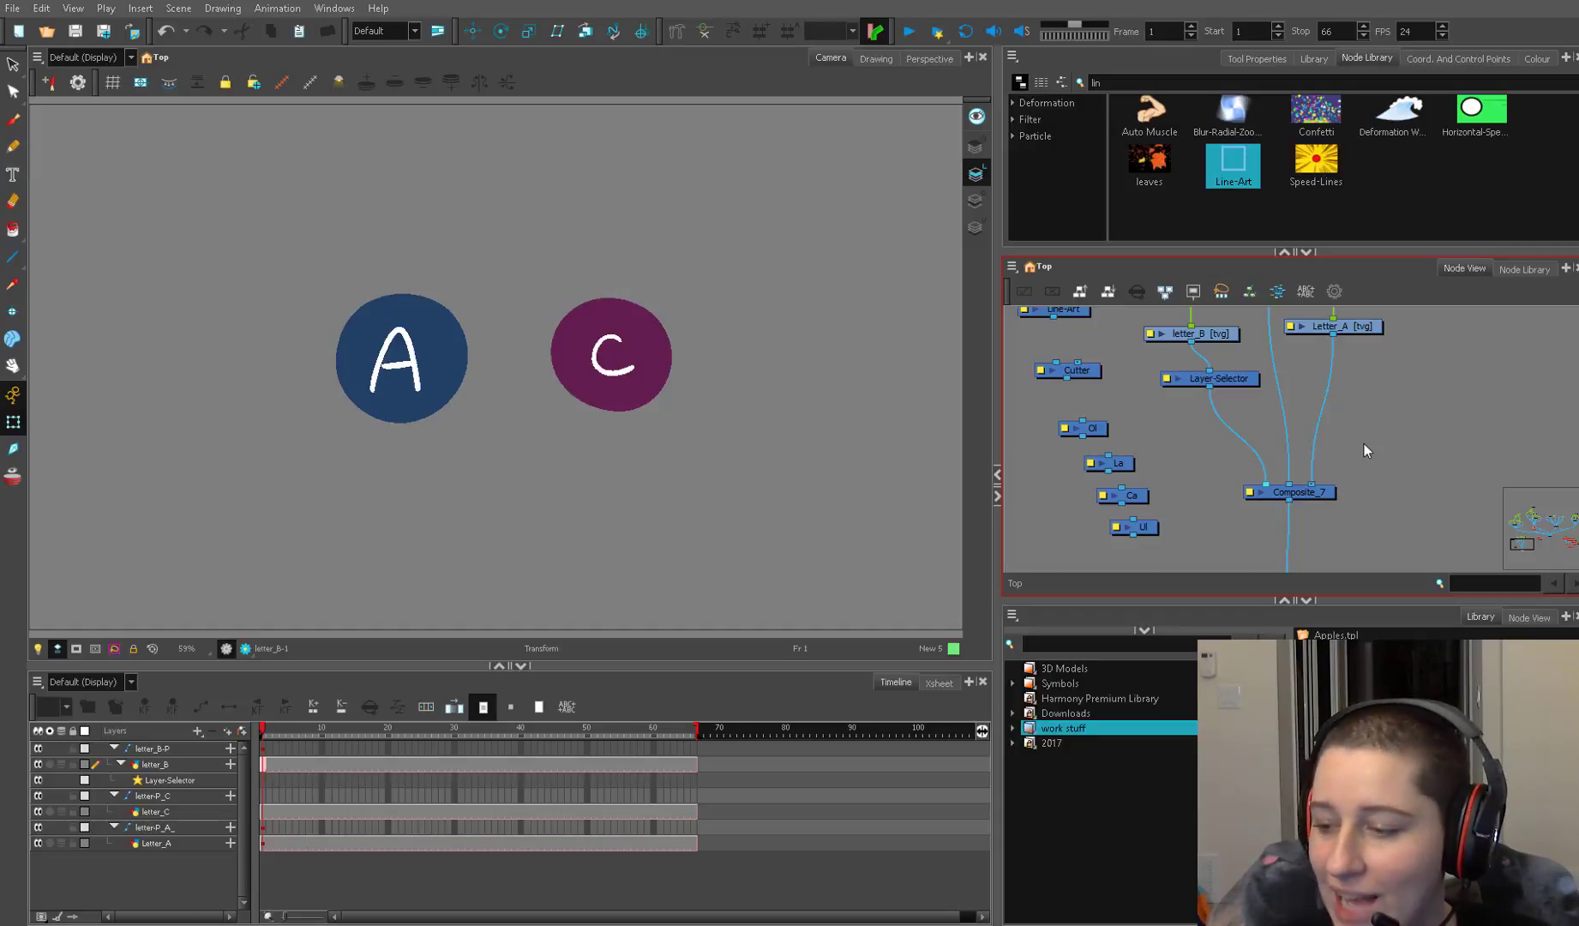
Place a copy of the layers template nodes in the character rig's Head group, and position them below the eye shadow drawing
{"action": "scroll", "coordinate": [1364, 443], "scroll_direction": "down", "scroll_amount": 5}
{"action": "left_click_drag", "start_coordinate": [1406, 562], "coordinate": [1012, 467]}
{"action": "scroll", "coordinate": [1448, 480], "scroll_direction": "down", "scroll_amount": 2}
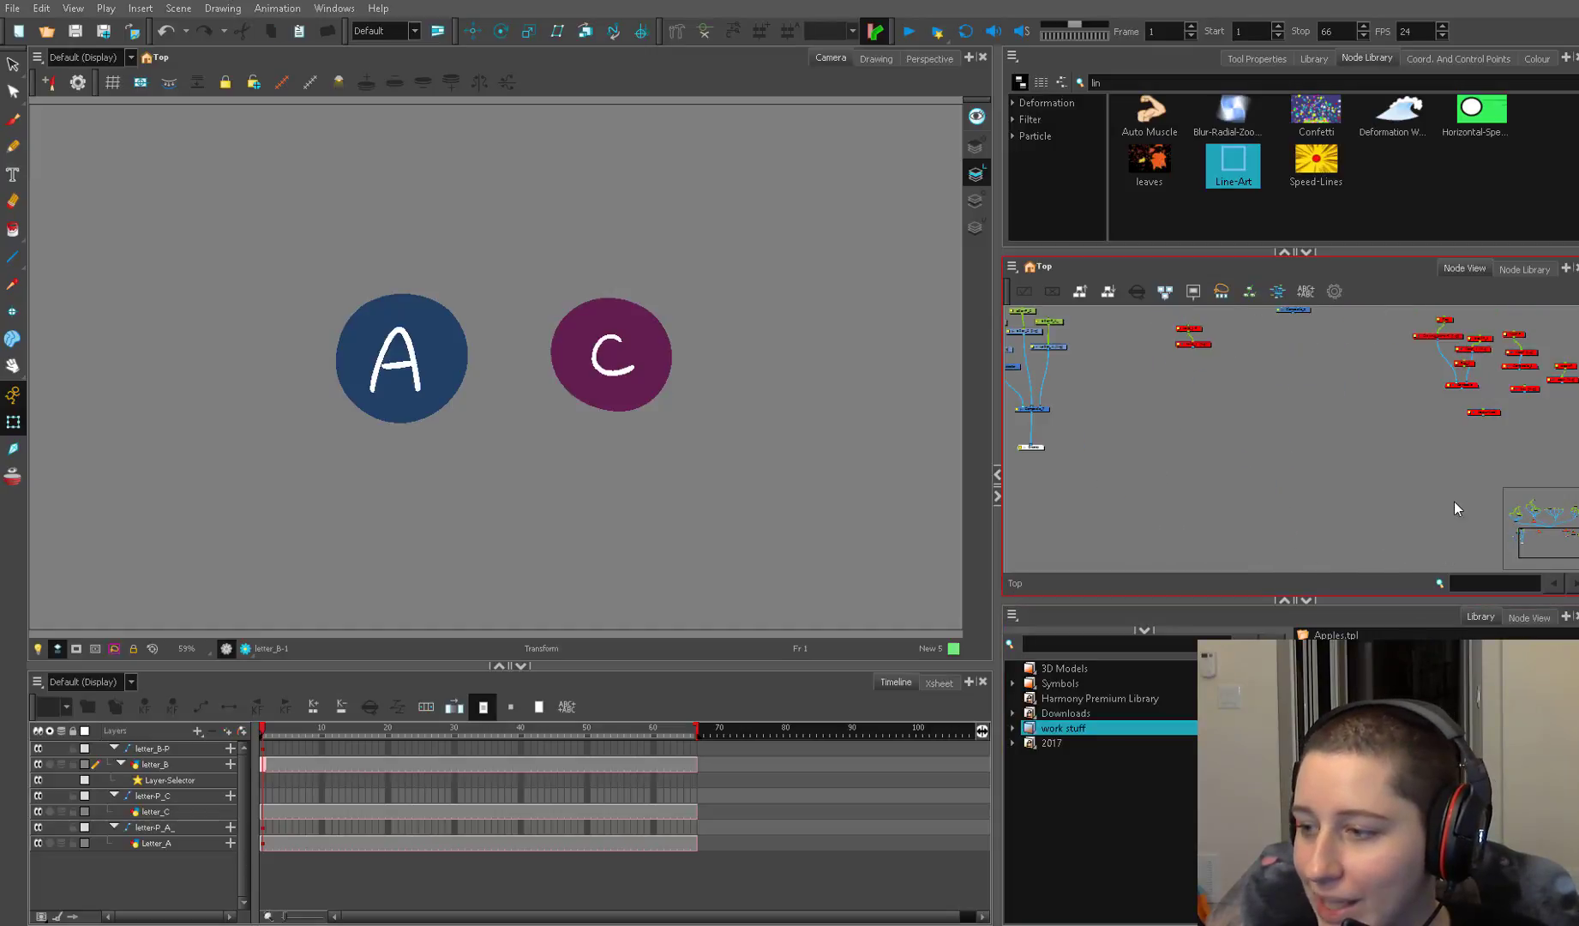
{"action": "left_click_drag", "start_coordinate": [1454, 502], "coordinate": [1234, 489]}
{"action": "left_click_drag", "start_coordinate": [1337, 694], "coordinate": [1065, 430]}
{"action": "scroll", "coordinate": [1465, 550], "scroll_direction": "down", "scroll_amount": 3}
{"action": "mouse_move", "coordinate": [1337, 695]}
{"action": "left_mouse_down"}
{"action": "mouse_move", "coordinate": [1076, 389]}
{"action": "mouse_move", "coordinate": [1201, 424]}
{"action": "left_mouse_up"}
{"action": "scroll", "coordinate": [1202, 422], "scroll_direction": "up", "scroll_amount": 2}
{"action": "left_click_drag", "start_coordinate": [1091, 398], "coordinate": [1142, 493]}
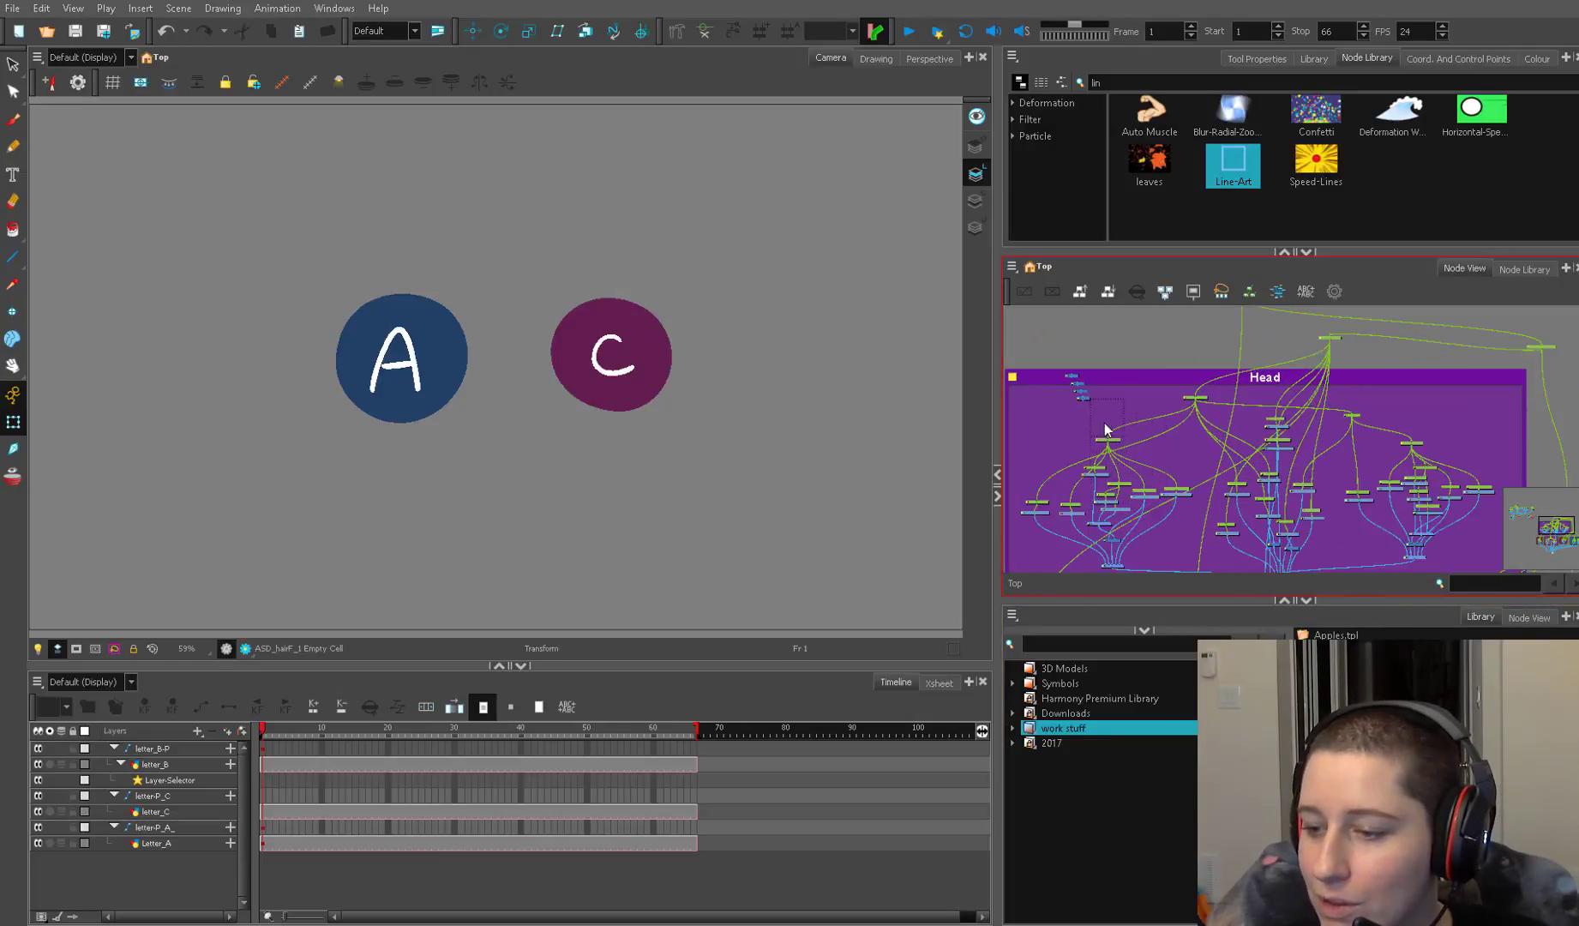
{"action": "scroll", "coordinate": [1123, 377], "scroll_direction": "up", "scroll_amount": 2}
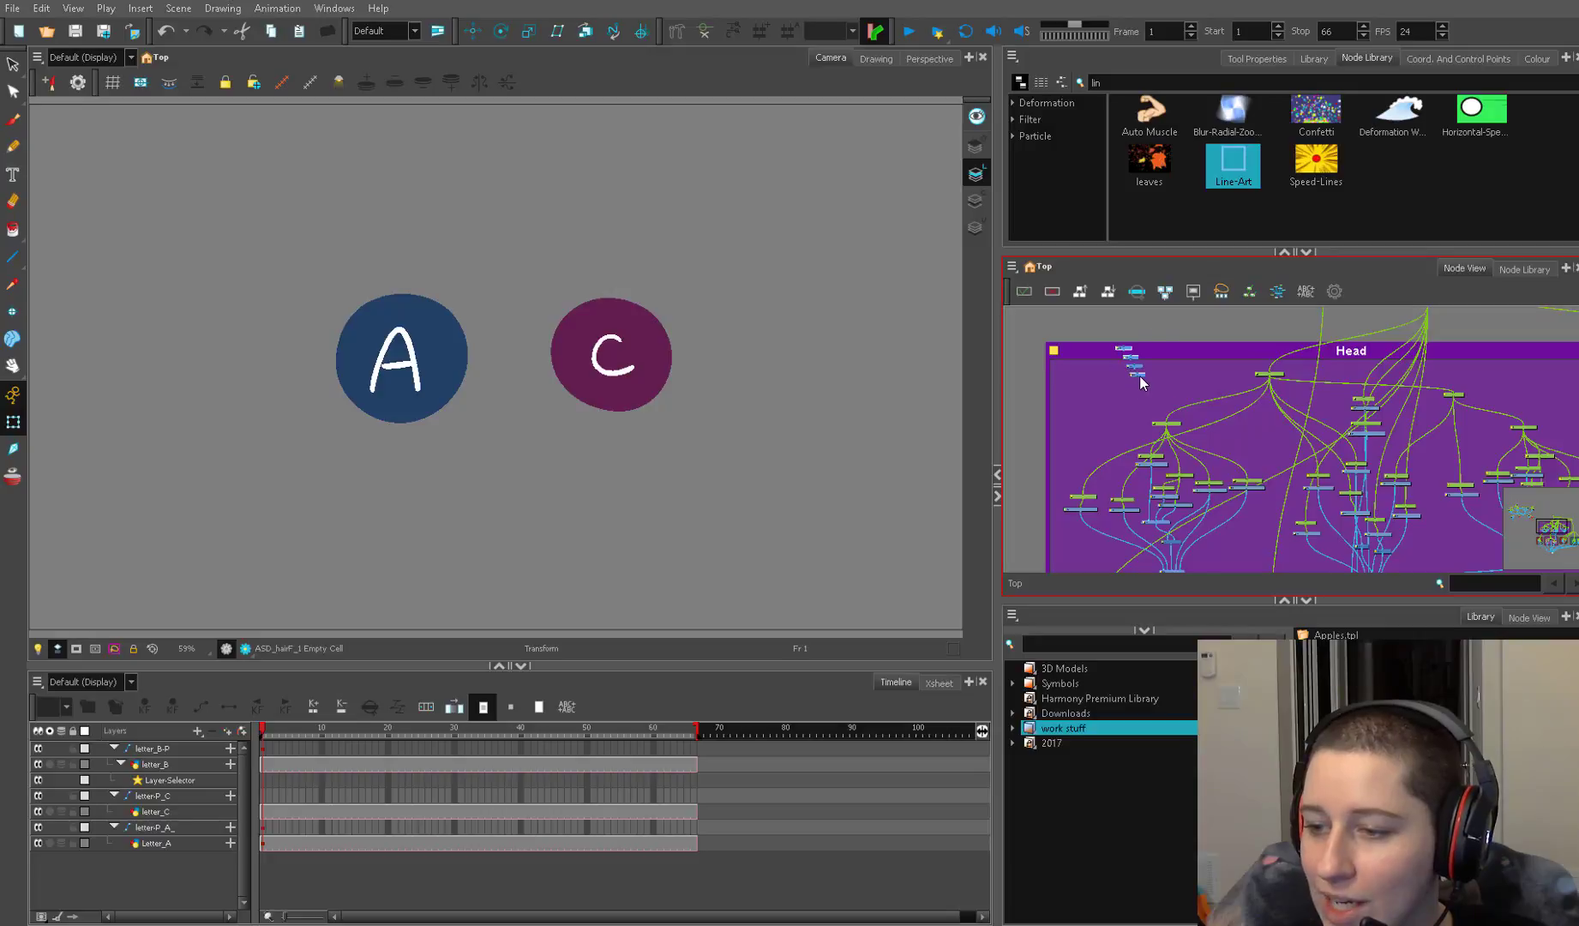
{"action": "left_click_drag", "start_coordinate": [1140, 384], "coordinate": [1268, 551]}
{"action": "scroll", "coordinate": [1268, 550], "scroll_direction": "up", "scroll_amount": 5}
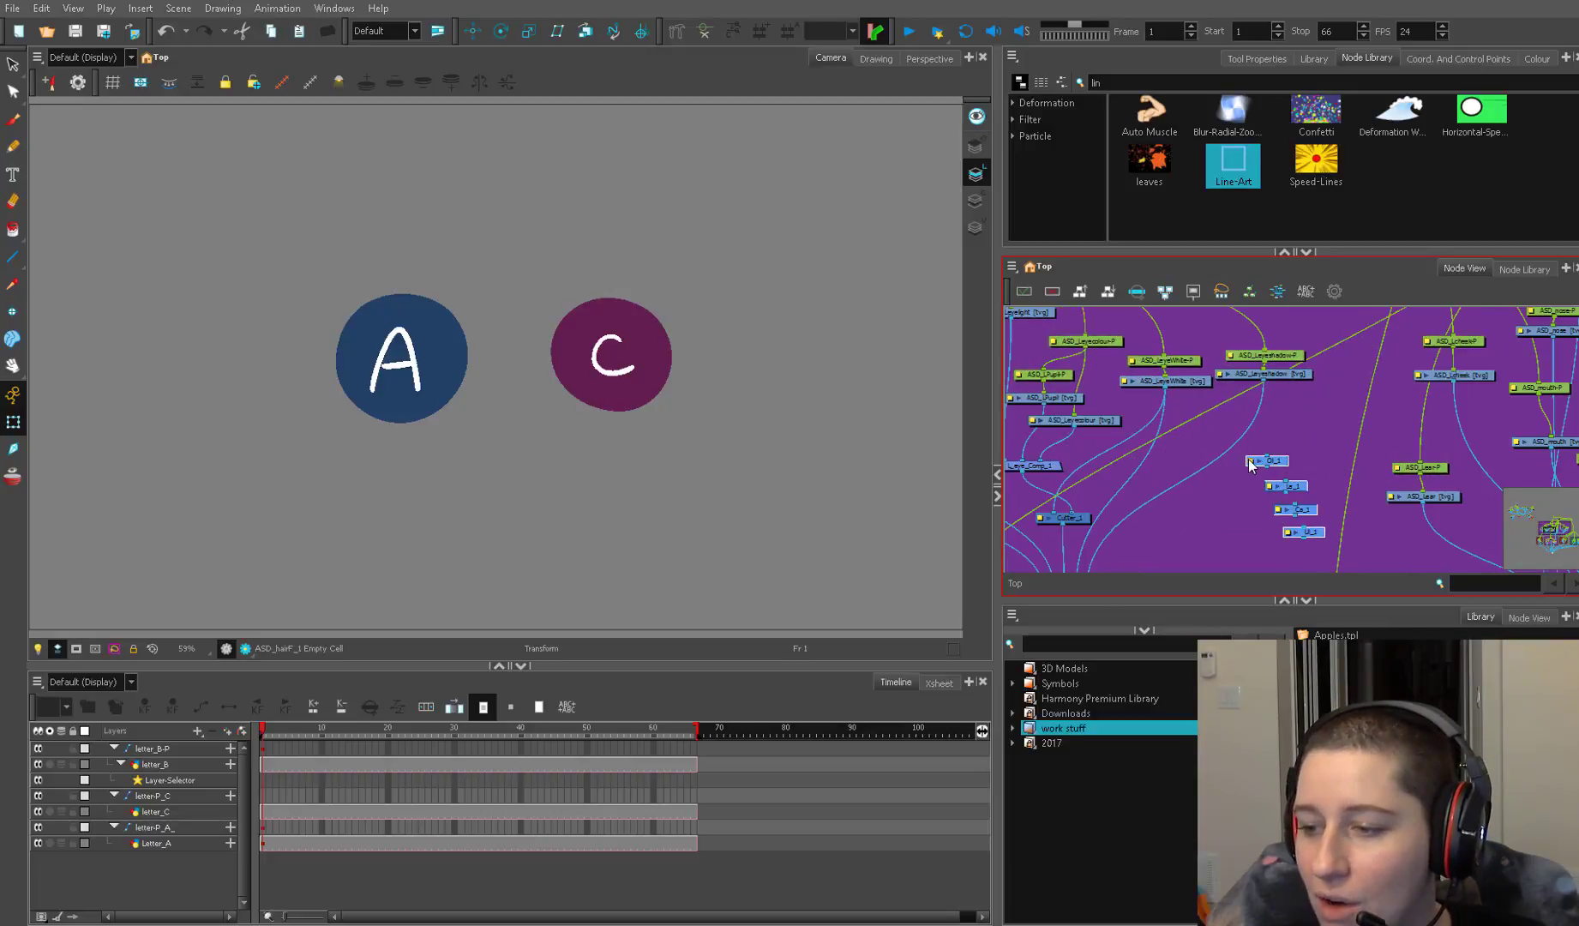
Rename the copied overlay selector in the Head group as Ol_UL and set it to read underlay art too
{"action": "double_click", "coordinate": [1251, 462]}
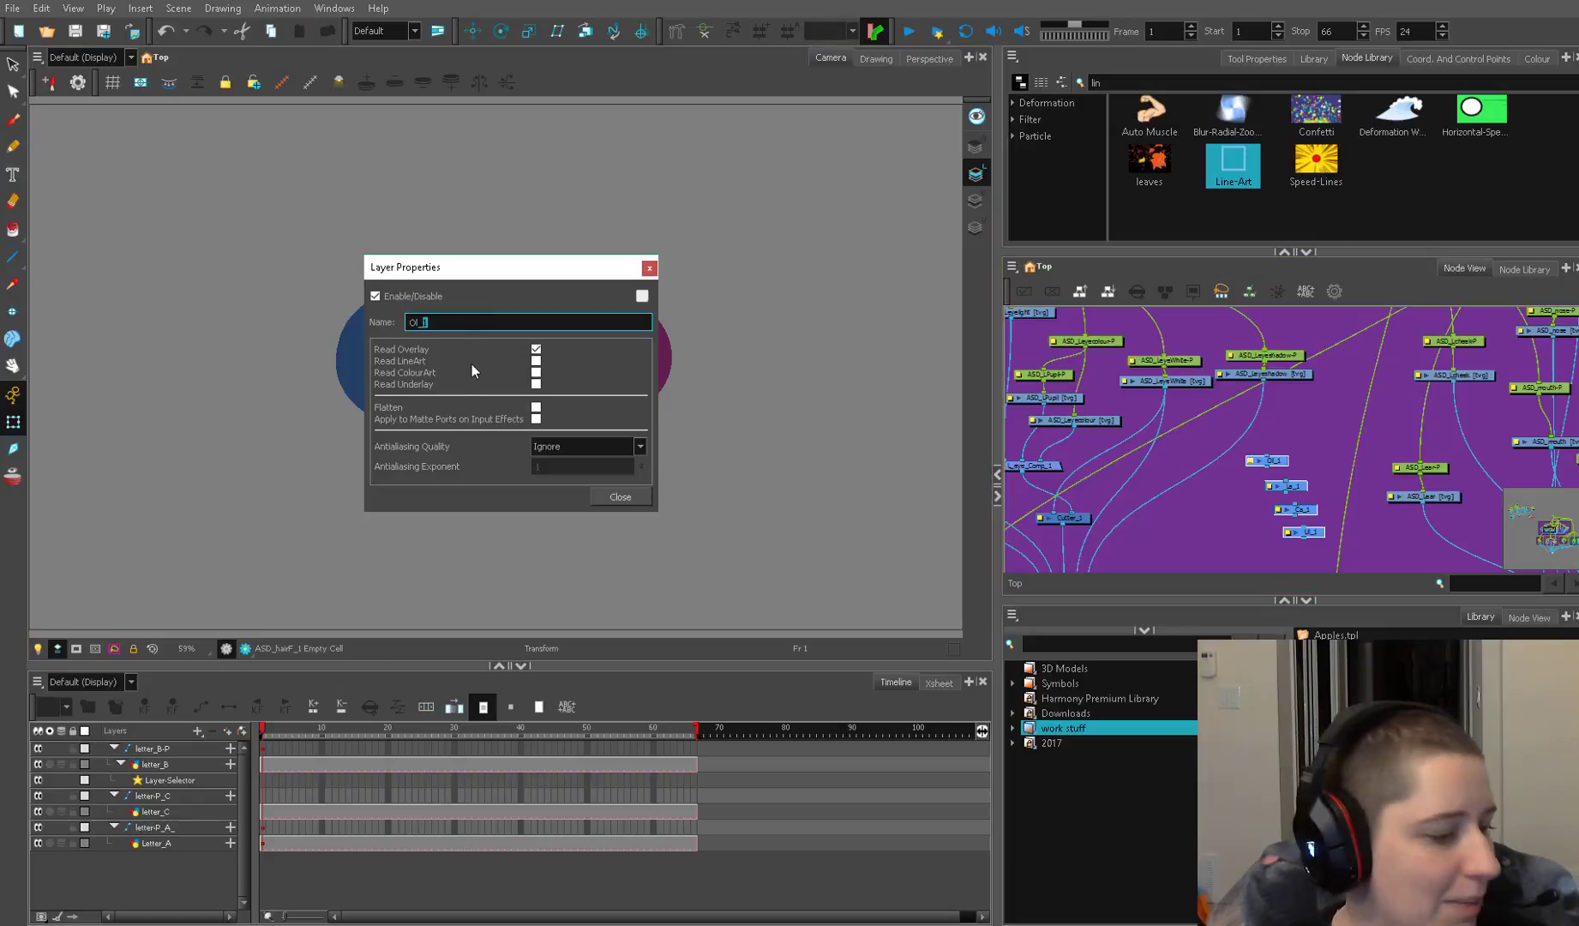
{"action": "type", "text": "UL"}
{"action": "left_click", "coordinate": [536, 383]}
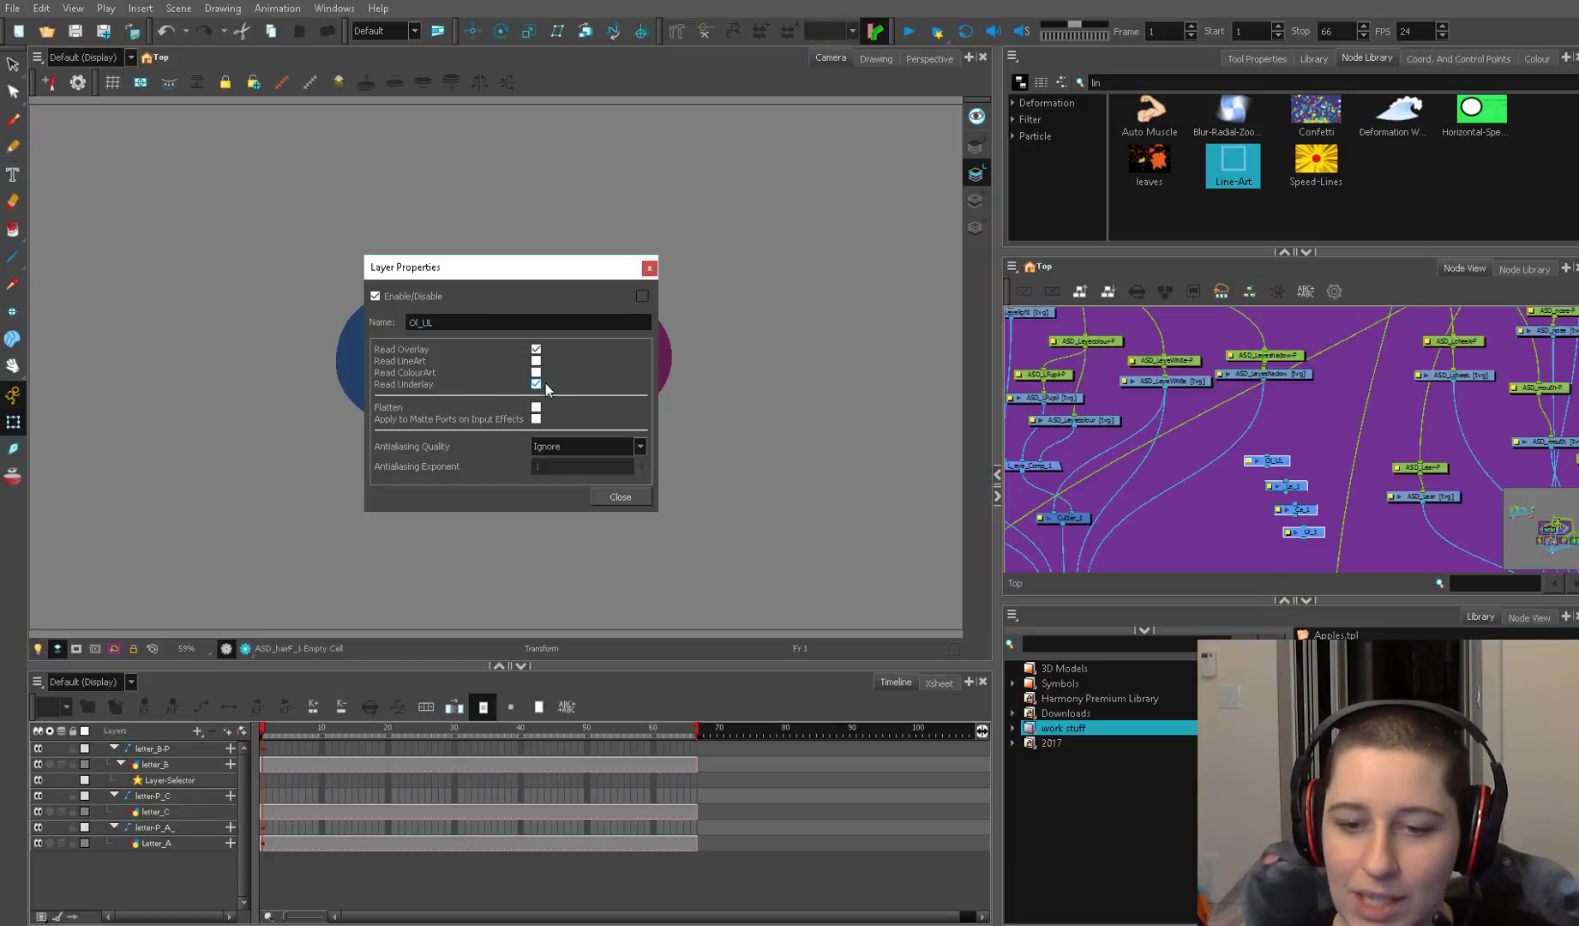
{"action": "left_click", "coordinate": [620, 496]}
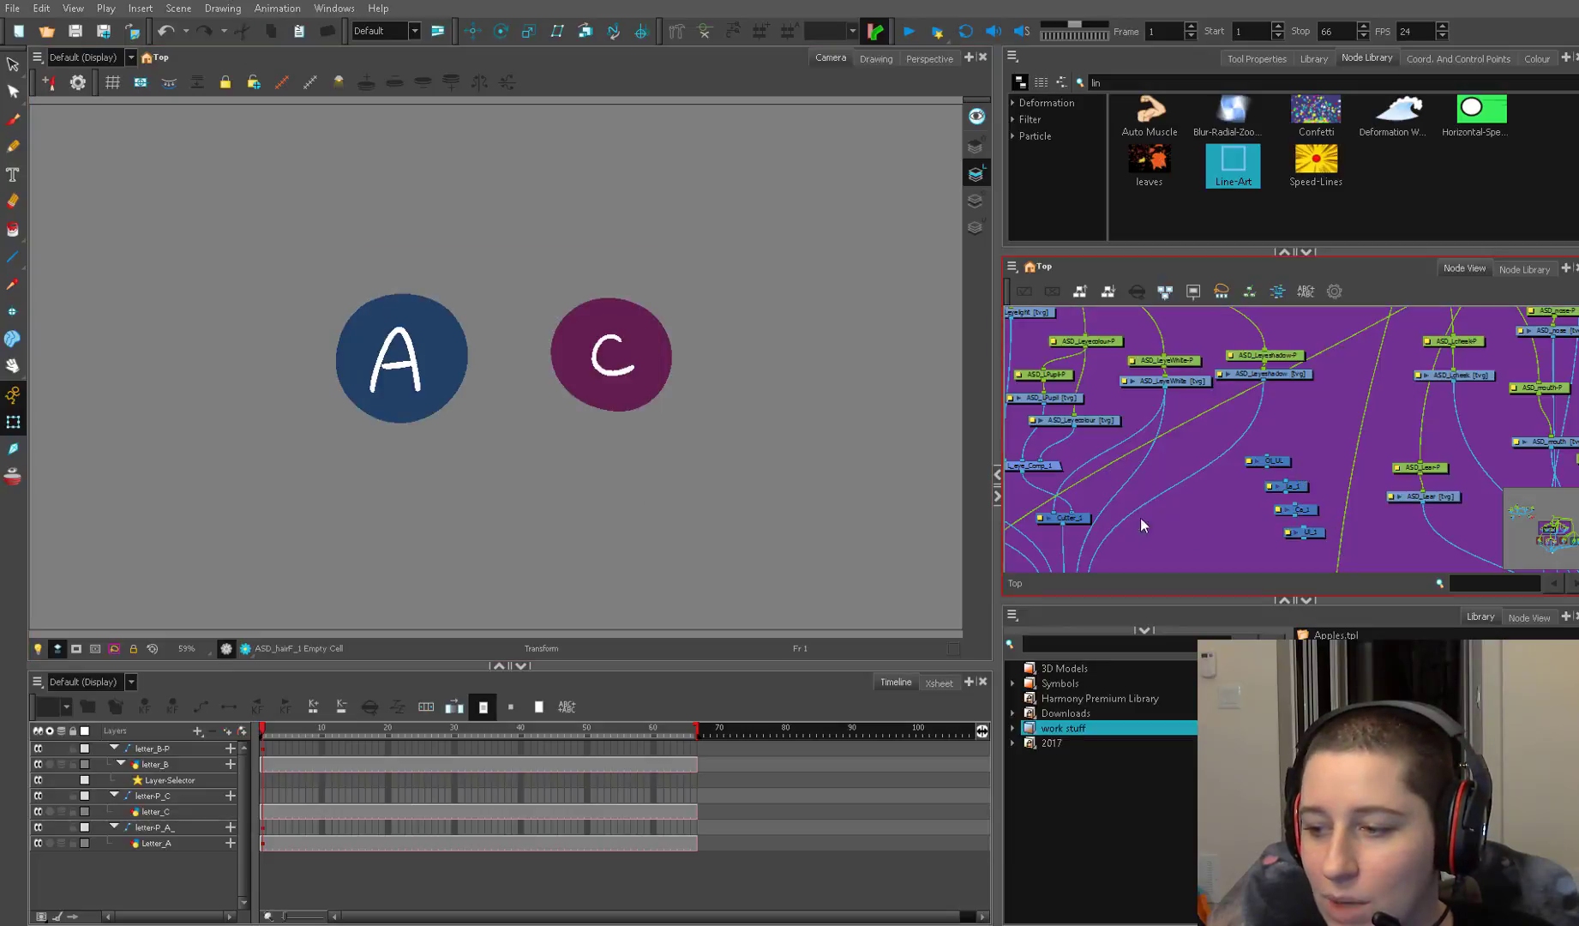
Examine the nodes feeding the eye composite on the other side of the Head group, and return to the letter nodes
{"action": "scroll", "coordinate": [1164, 496], "scroll_direction": "down", "scroll_amount": 4}
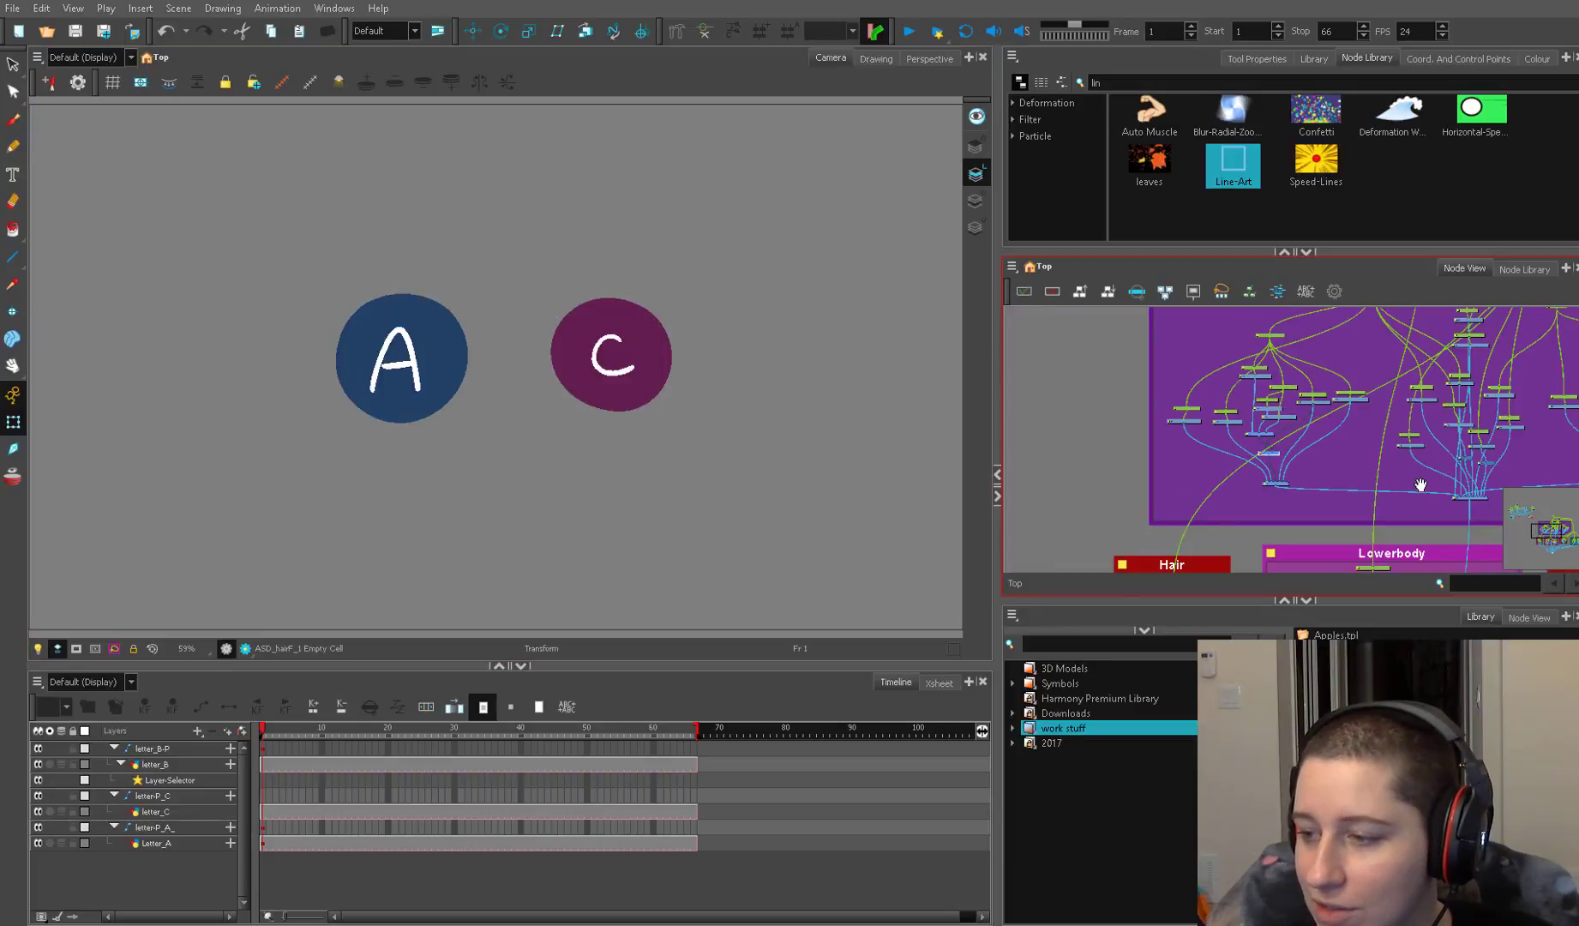
{"action": "scroll", "coordinate": [1425, 482], "scroll_direction": "up", "scroll_amount": 3}
{"action": "left_click_drag", "start_coordinate": [1373, 457], "coordinate": [1203, 457]}
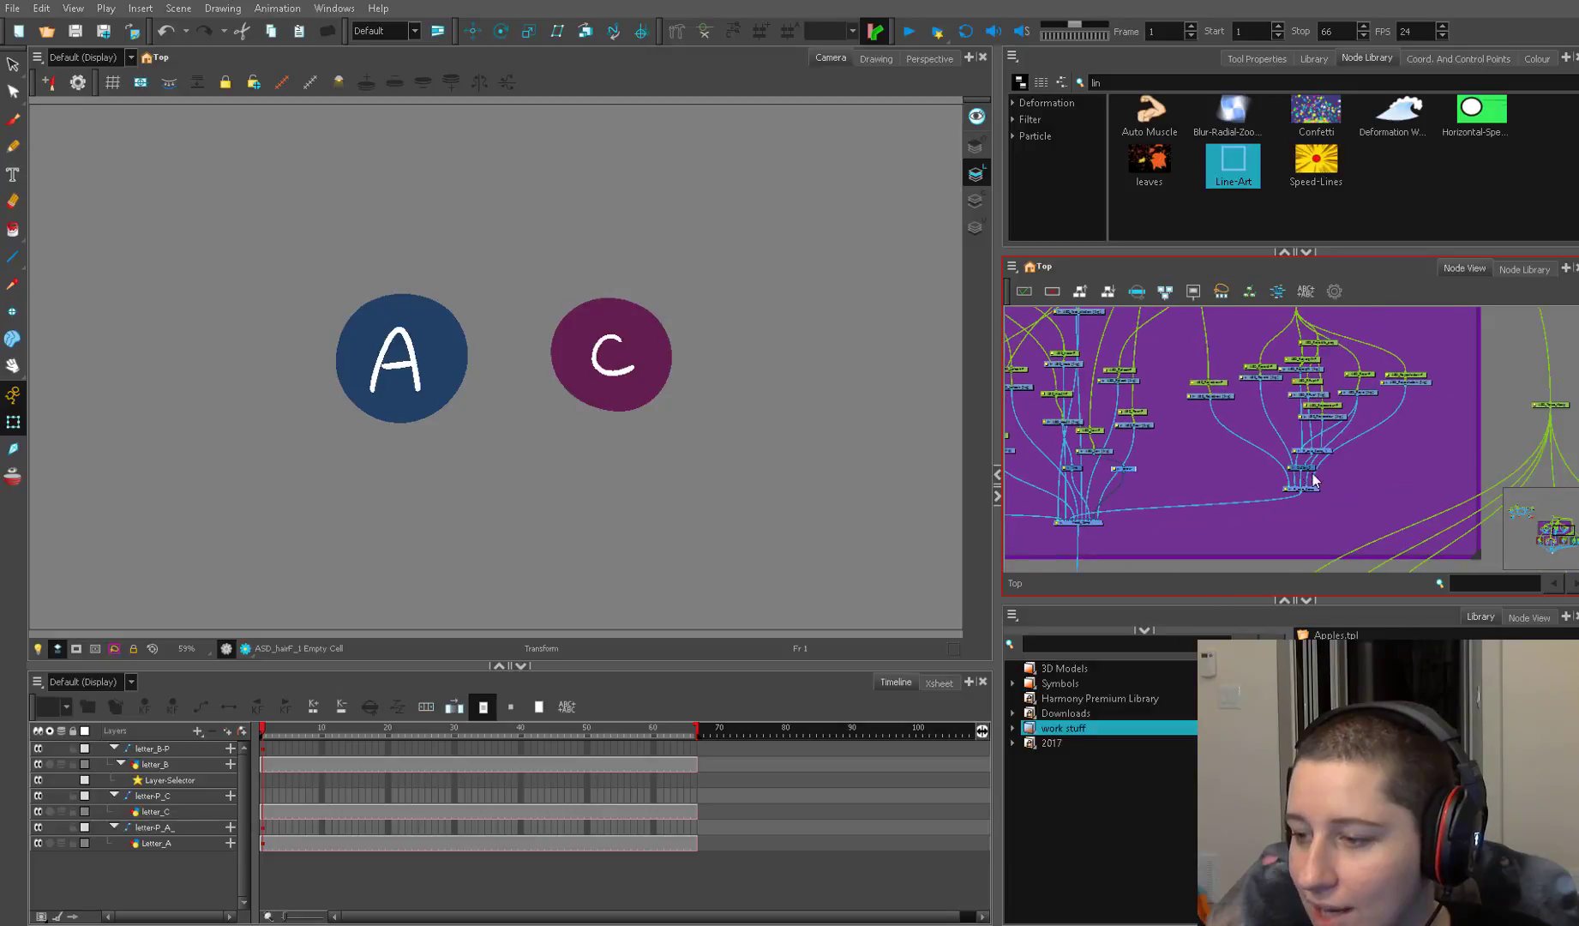
{"action": "left_click_drag", "start_coordinate": [1305, 465], "coordinate": [1296, 467]}
{"action": "scroll", "coordinate": [1296, 468], "scroll_direction": "up", "scroll_amount": 2}
{"action": "left_click_drag", "start_coordinate": [1059, 476], "coordinate": [1048, 486]}
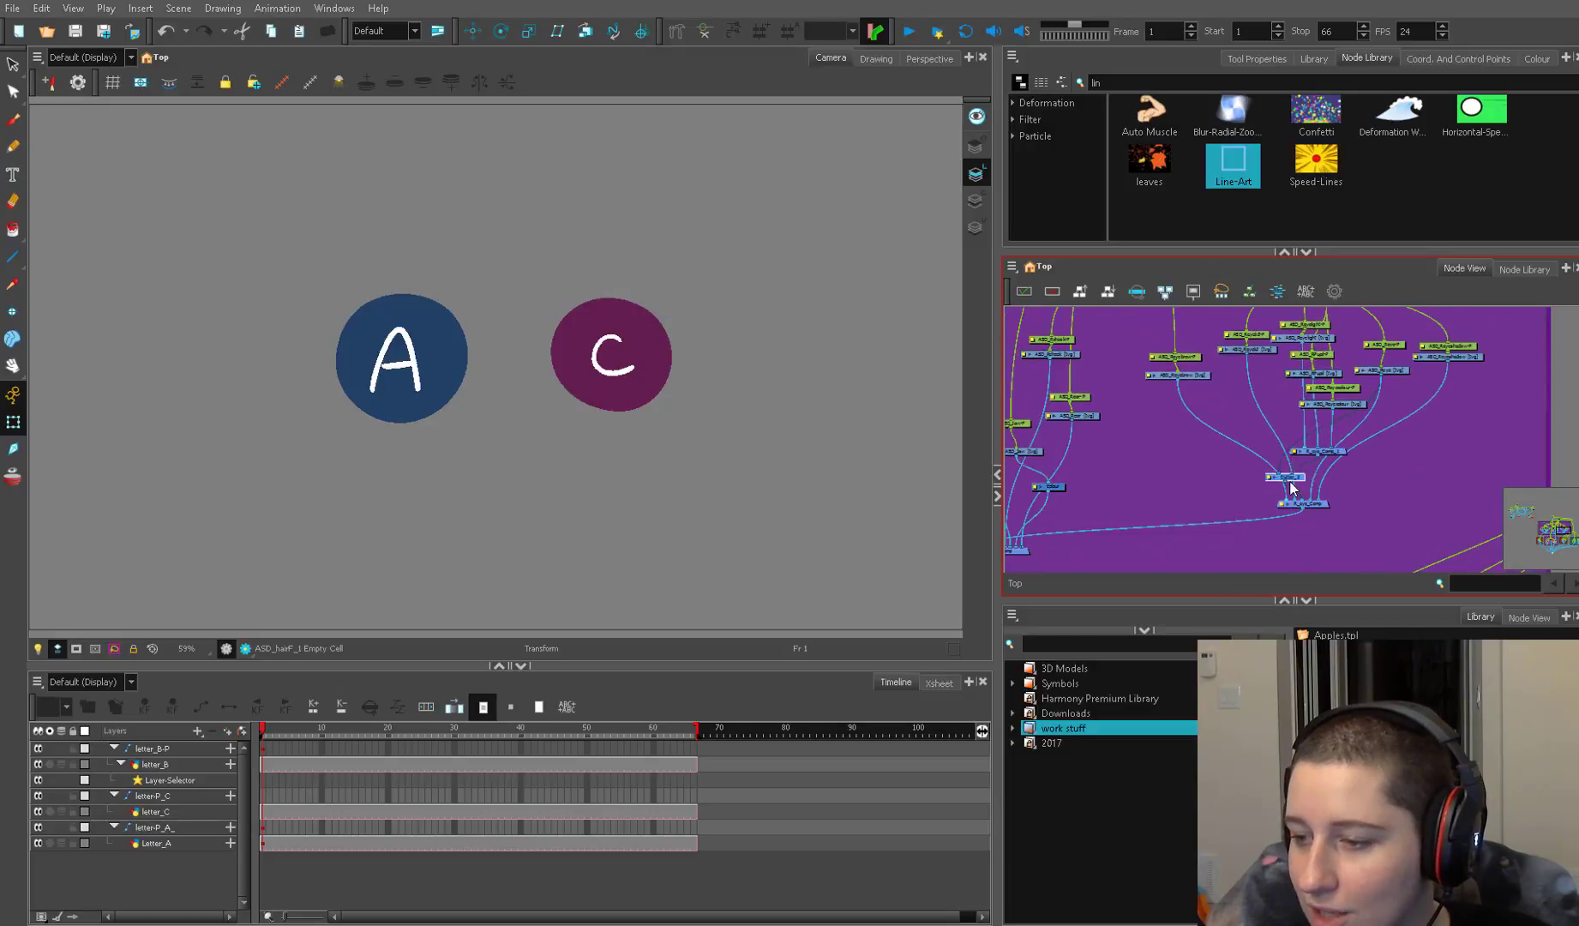
{"action": "scroll", "coordinate": [1223, 440], "scroll_direction": "down", "scroll_amount": 4}
{"action": "left_click_drag", "start_coordinate": [1101, 410], "coordinate": [1333, 531]}
{"action": "left_click_drag", "start_coordinate": [1247, 324], "coordinate": [1177, 568]}
{"action": "scroll", "coordinate": [1417, 500], "scroll_direction": "up", "scroll_amount": 3}
{"action": "left_click_drag", "start_coordinate": [1417, 500], "coordinate": [1247, 401]}
{"action": "left_click", "coordinate": [1247, 401]}
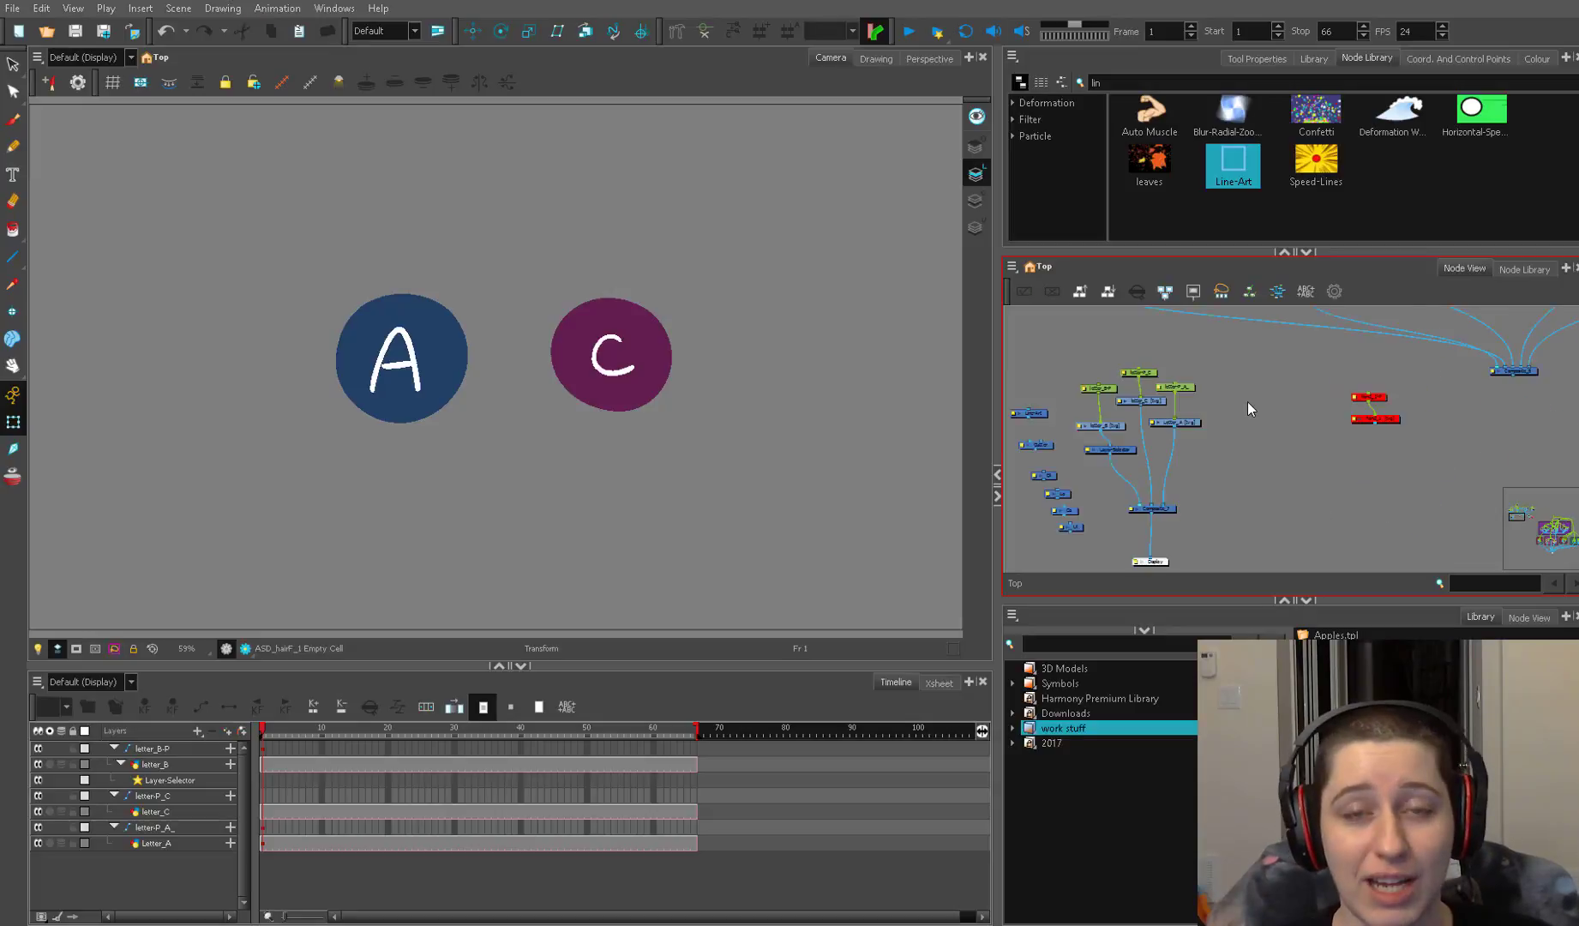
Examine the character rig's coloured backdrops, highlighting the Head and arms groups in turn
{"action": "left_click_drag", "start_coordinate": [1517, 517], "coordinate": [1553, 540]}
{"action": "scroll", "coordinate": [1320, 478], "scroll_direction": "down", "scroll_amount": 3}
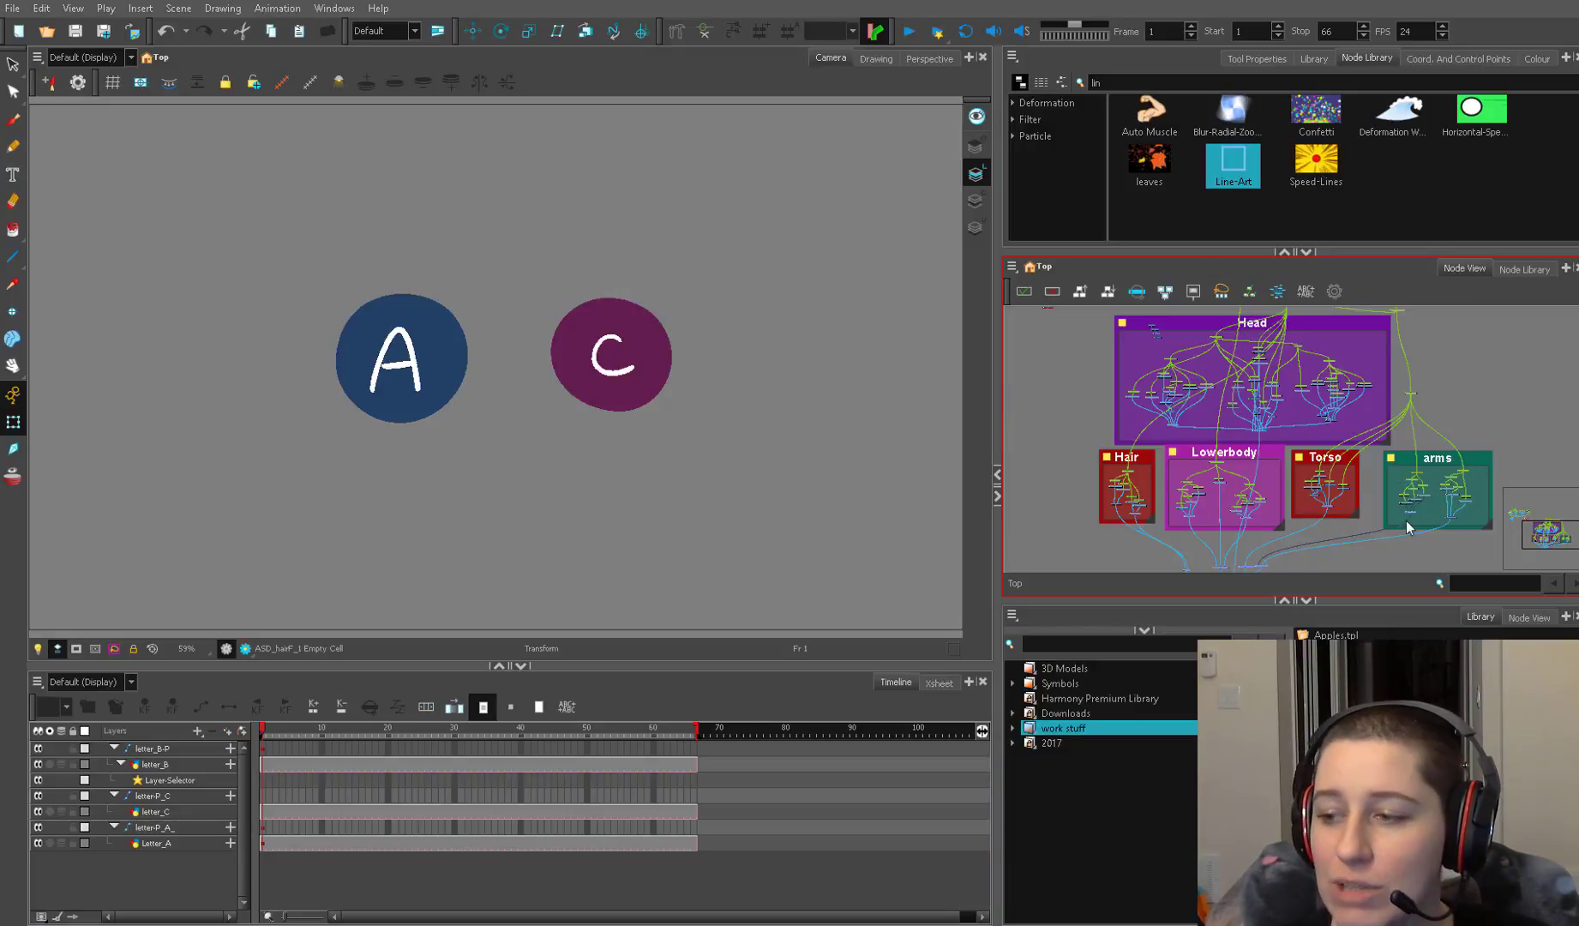
{"action": "left_click", "coordinate": [1336, 635]}
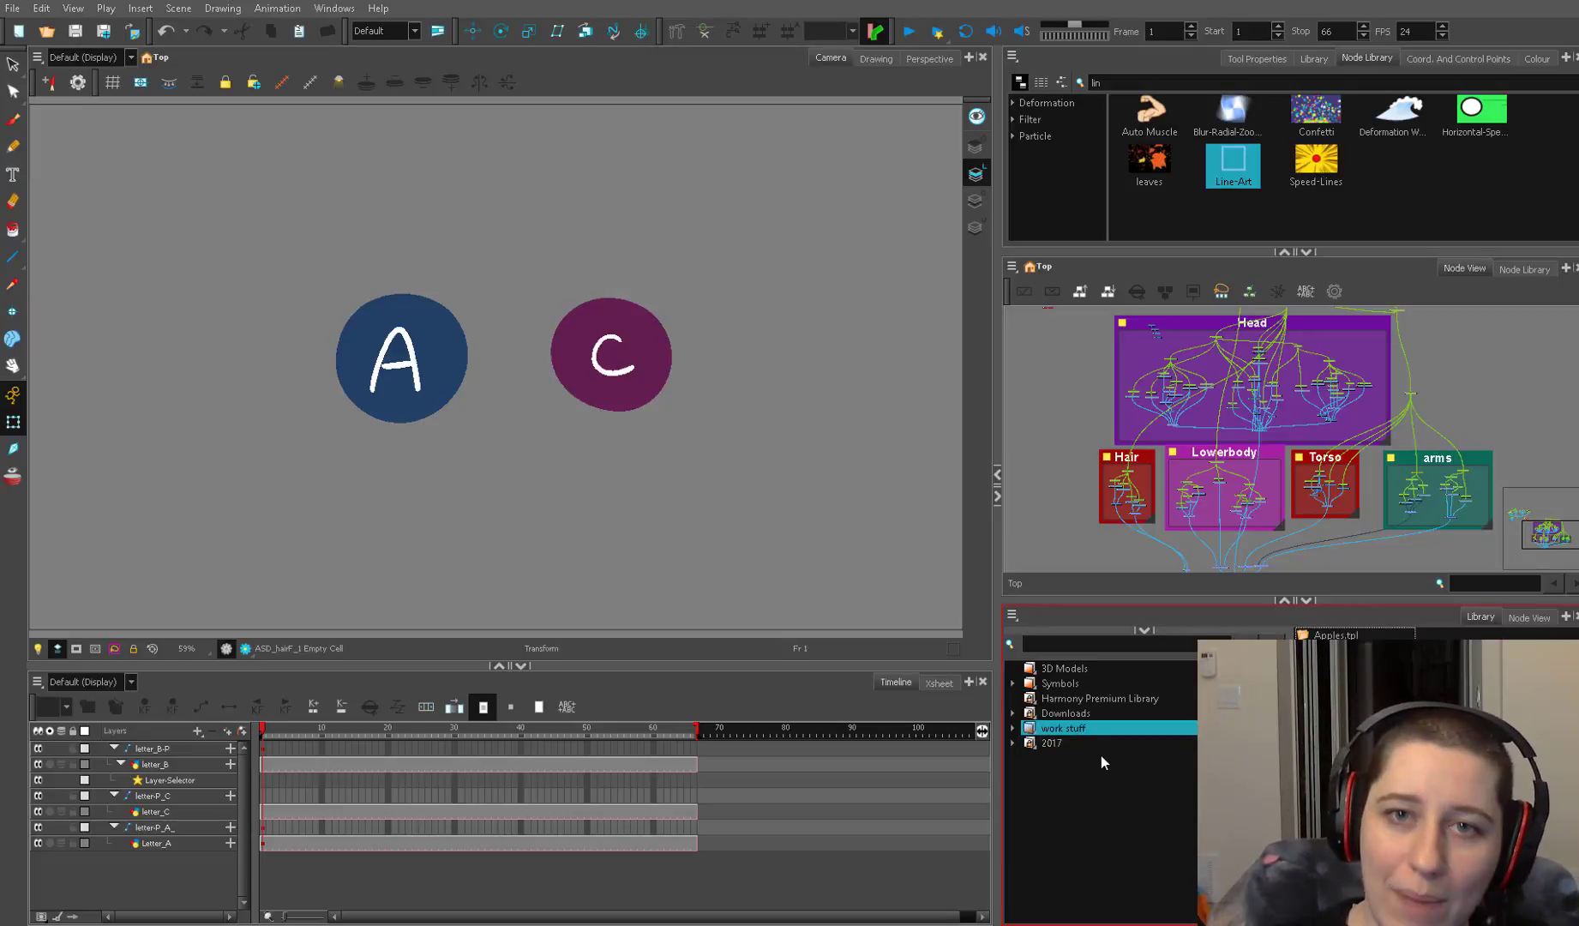
{"action": "left_click", "coordinate": [1327, 323]}
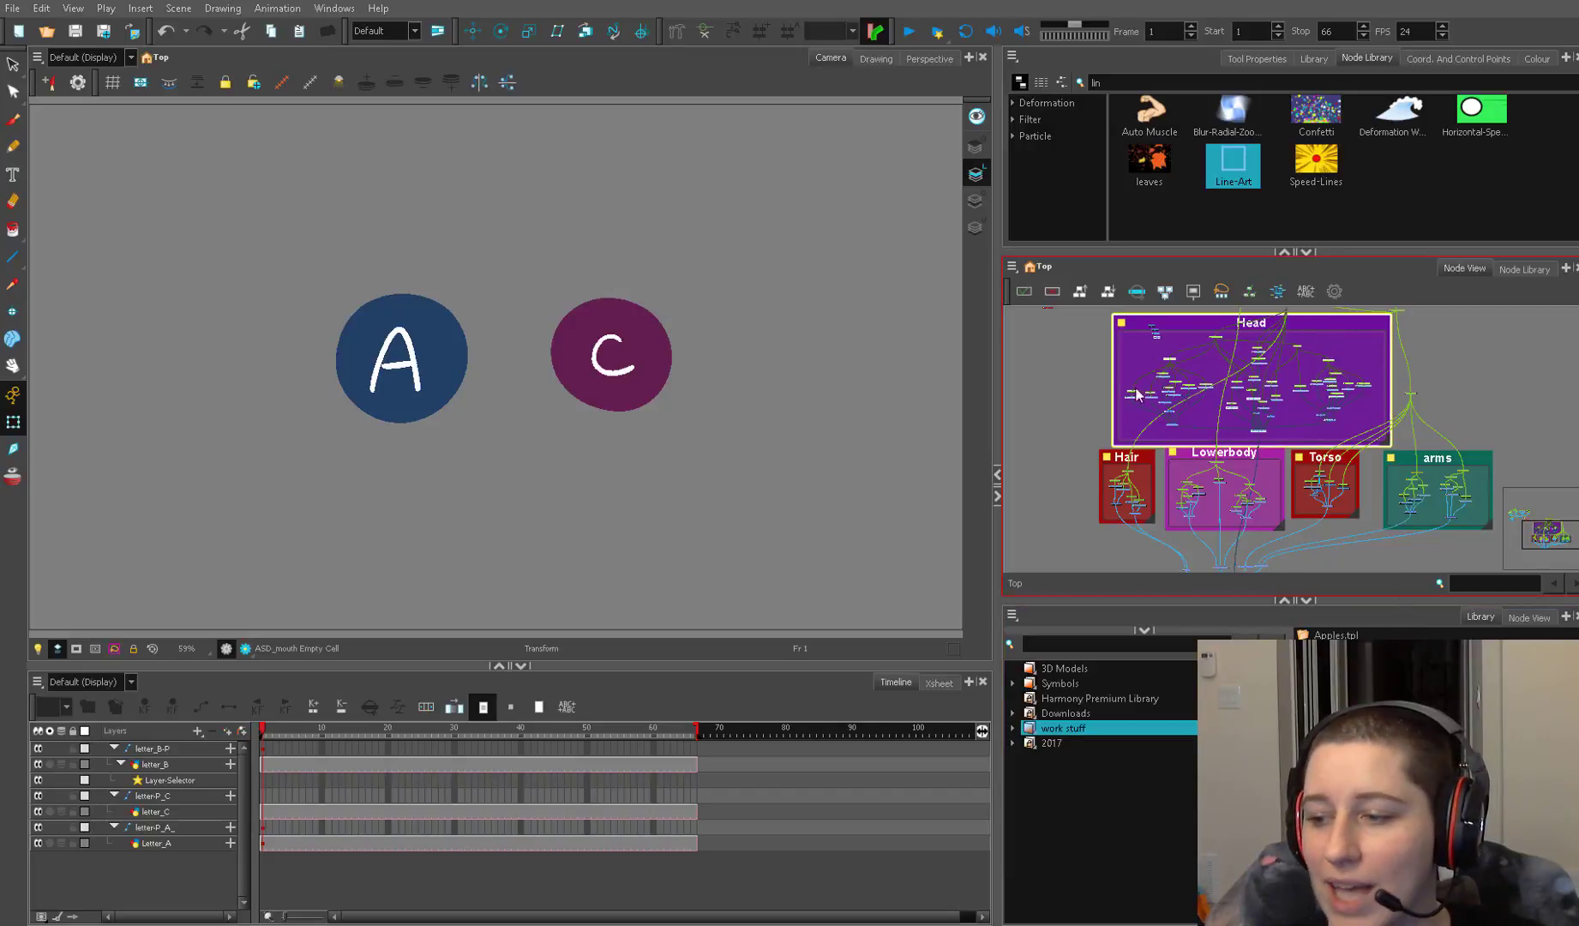
{"action": "left_click", "coordinate": [1418, 408]}
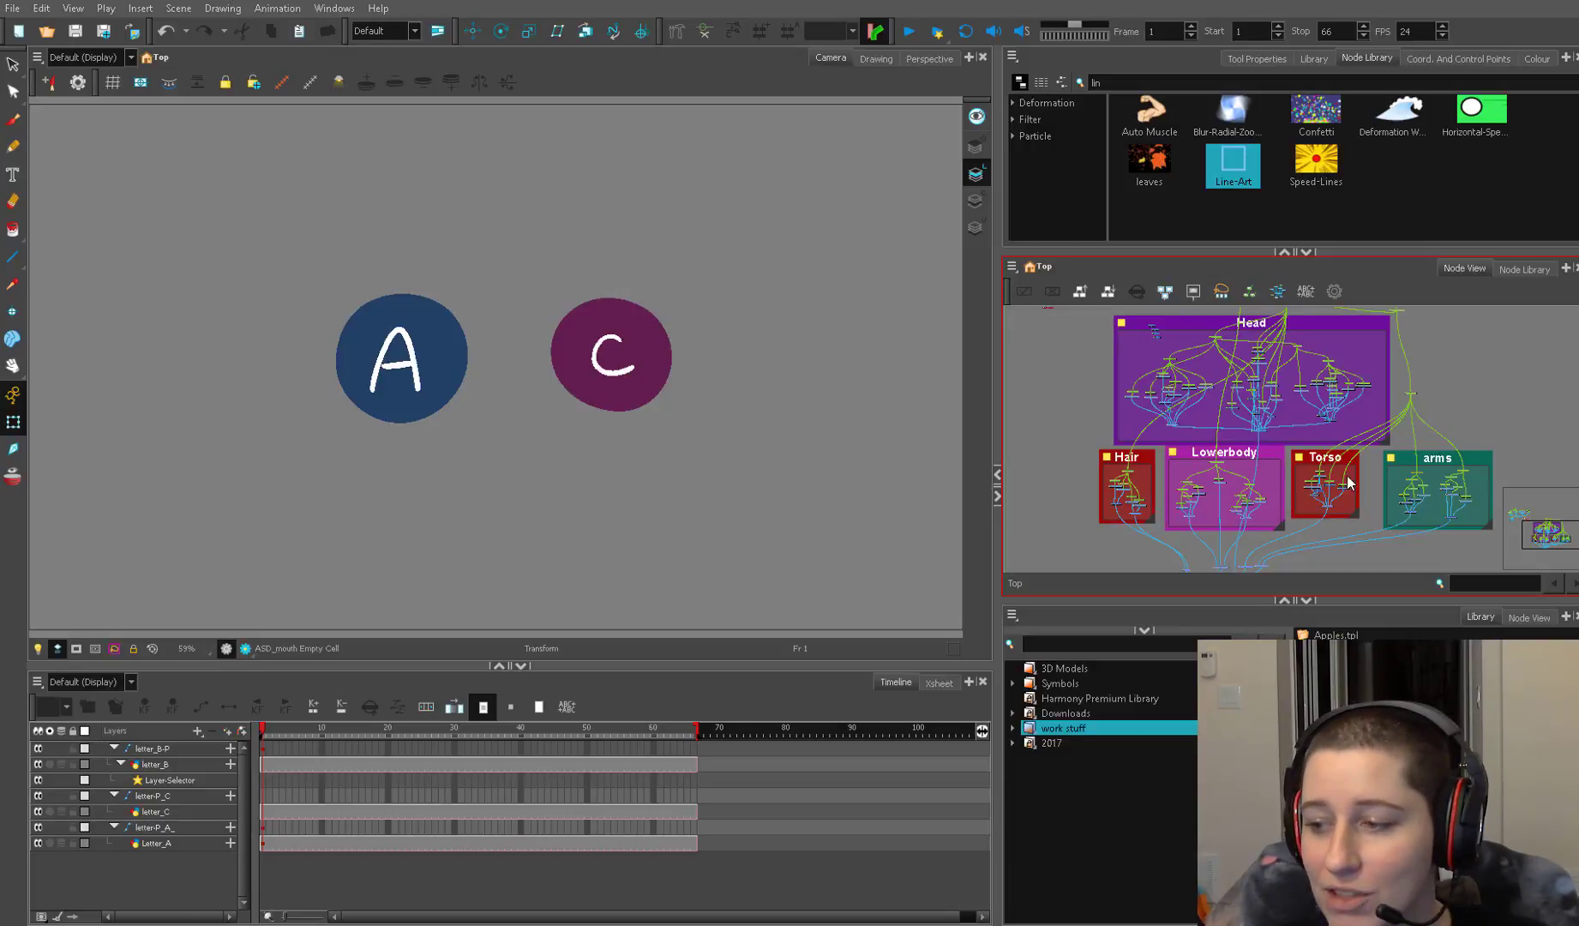
{"action": "left_click", "coordinate": [1460, 465]}
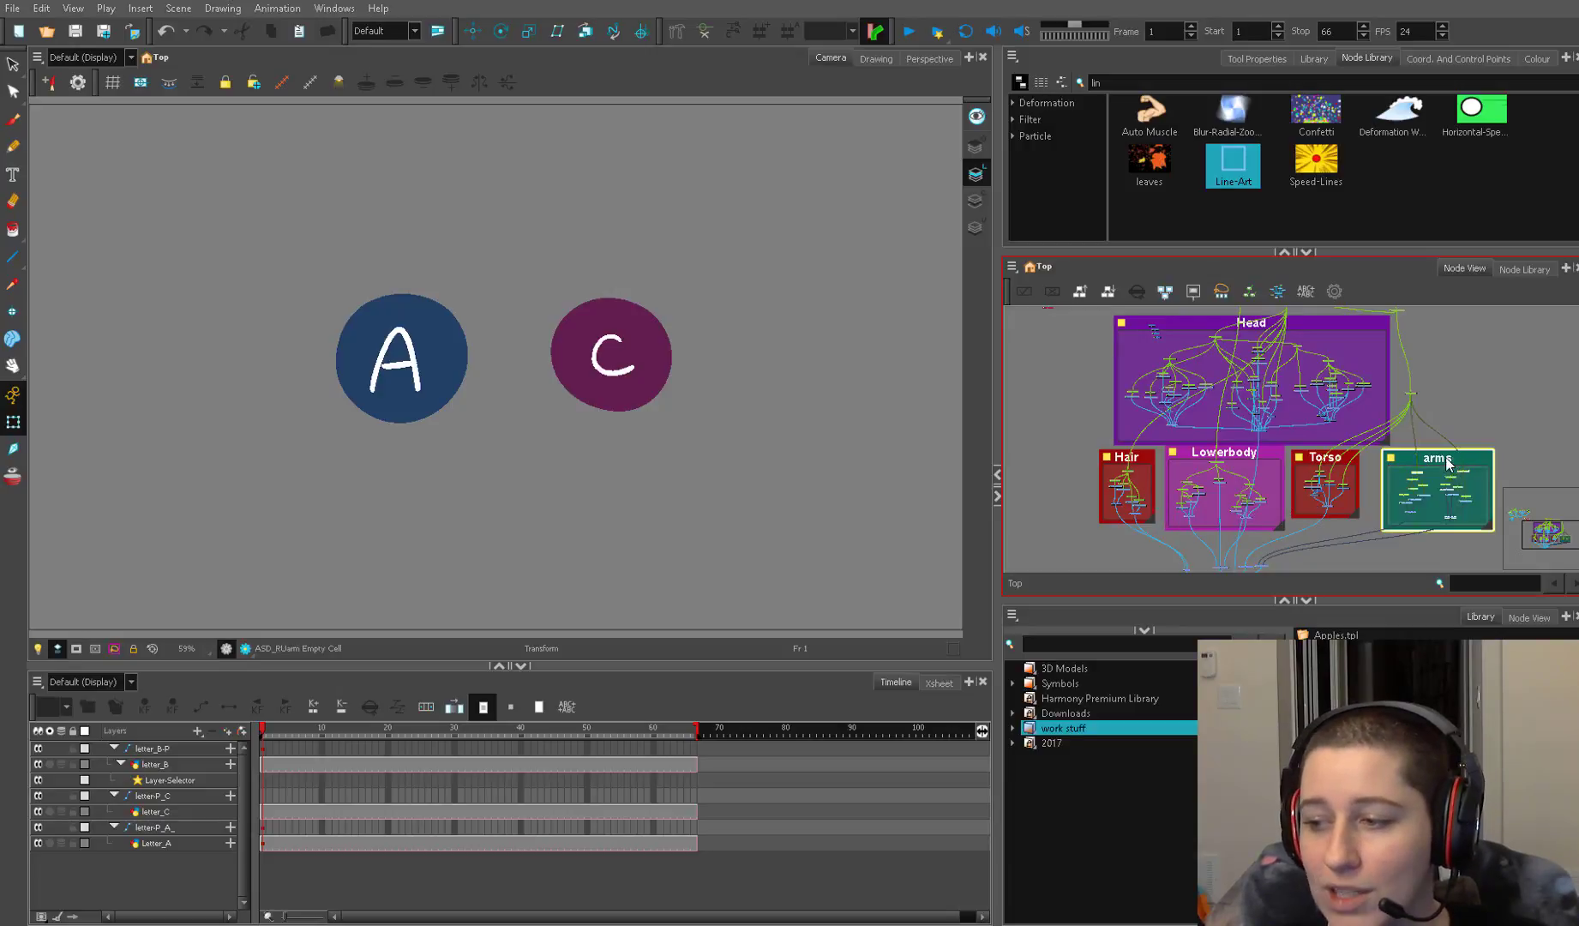
{"action": "left_click", "coordinate": [1030, 534]}
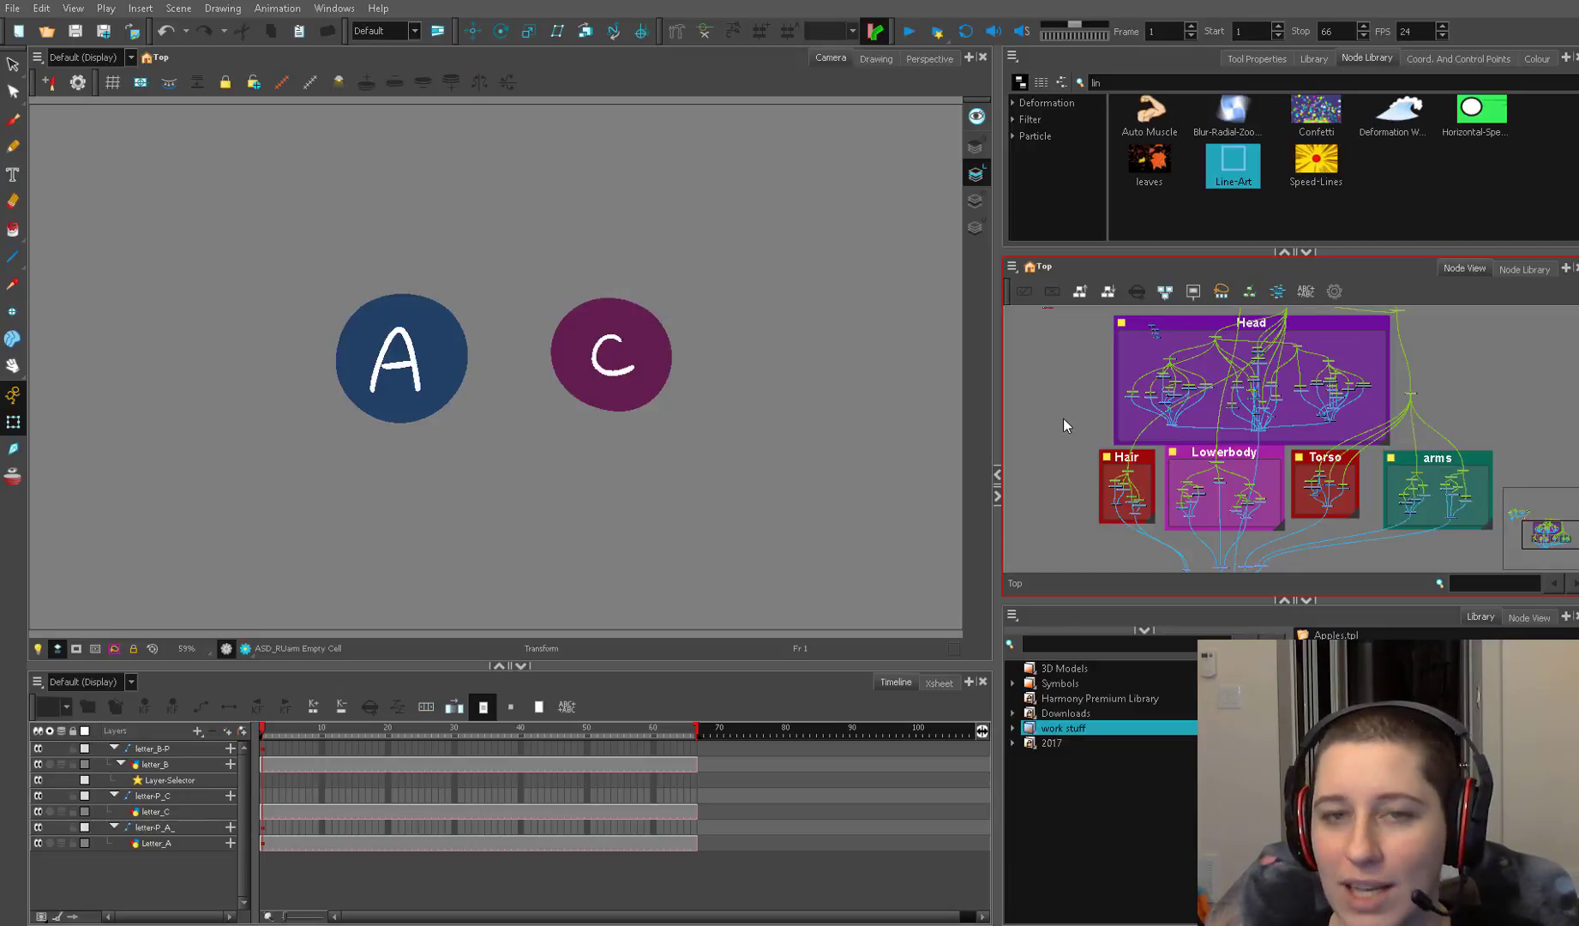
Detach the Layer-Selector from letter_B so it feeds Composite_7 directly, and clear the four layer nodes away from the letter nodes
{"action": "left_click_drag", "start_coordinate": [1078, 409], "coordinate": [1296, 436]}
{"action": "scroll", "coordinate": [1296, 436], "scroll_direction": "up", "scroll_amount": 3}
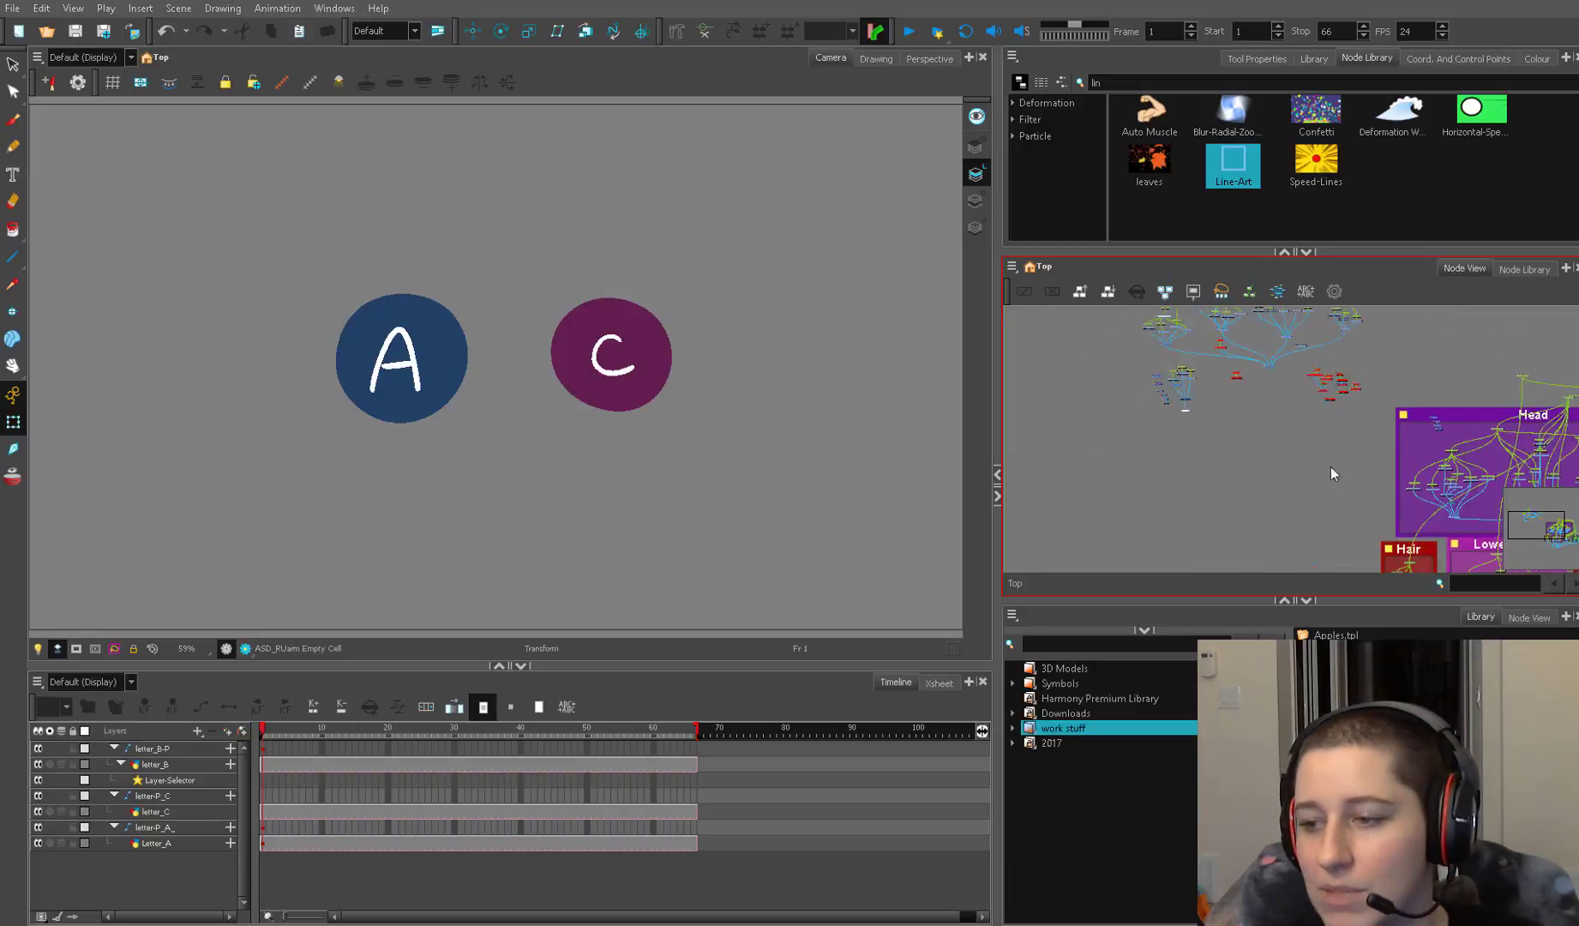
{"action": "scroll", "coordinate": [1103, 404], "scroll_direction": "up", "scroll_amount": 1}
{"action": "left_click_drag", "start_coordinate": [1102, 404], "coordinate": [1048, 545]}
{"action": "scroll", "coordinate": [1211, 517], "scroll_direction": "up", "scroll_amount": 2}
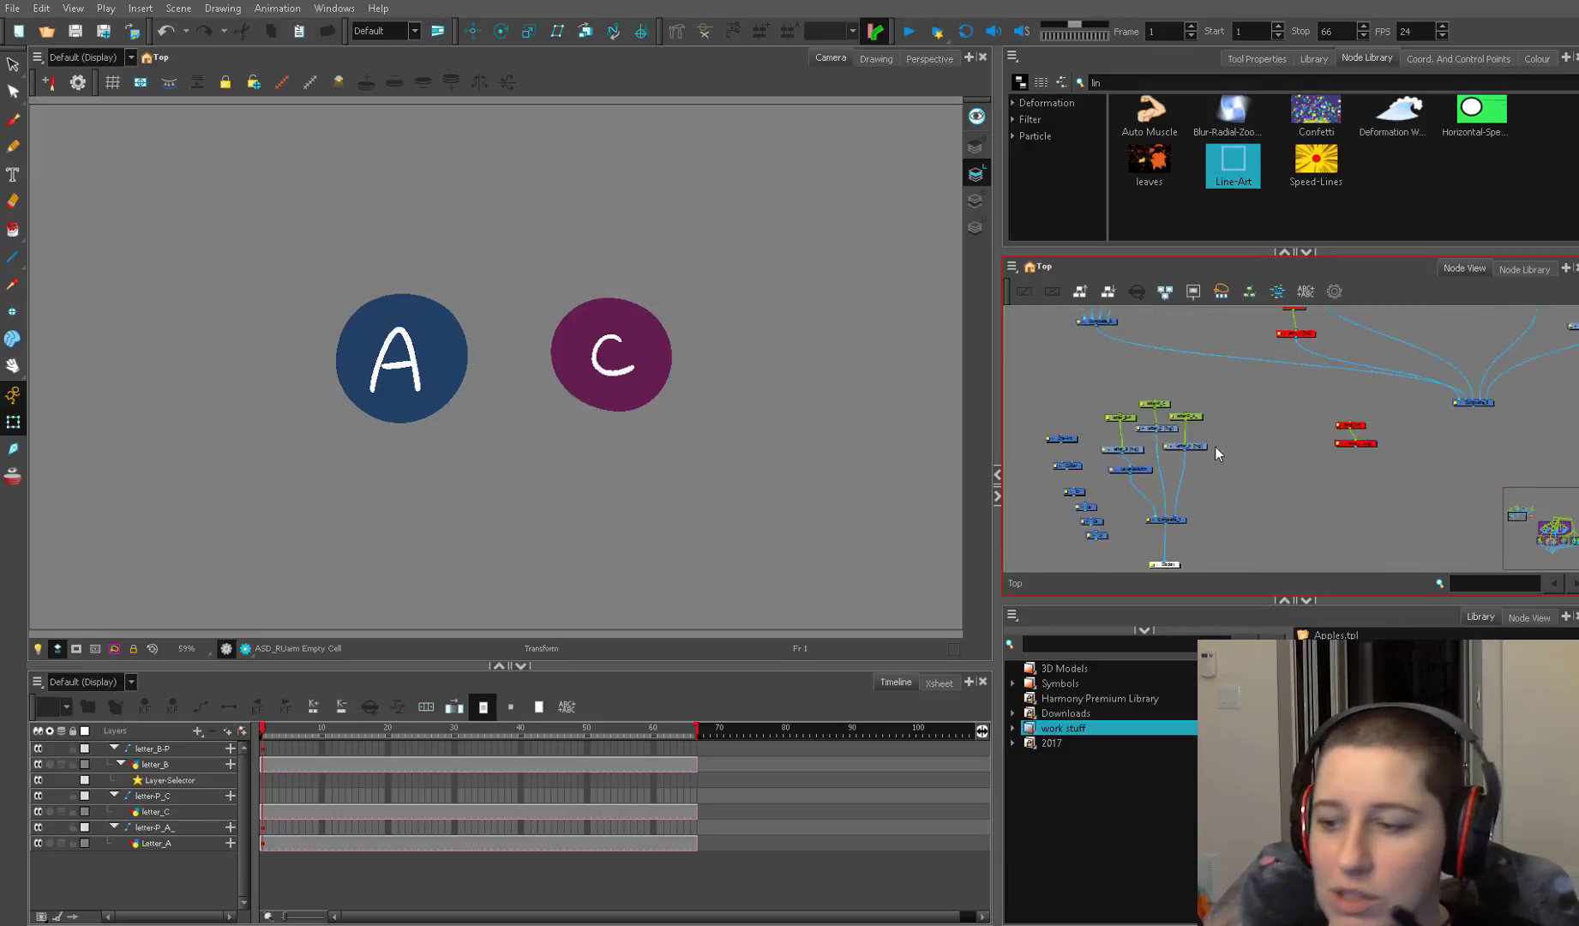
{"action": "scroll", "coordinate": [1211, 458], "scroll_direction": "up", "scroll_amount": 1}
{"action": "left_click", "coordinate": [1144, 473]}
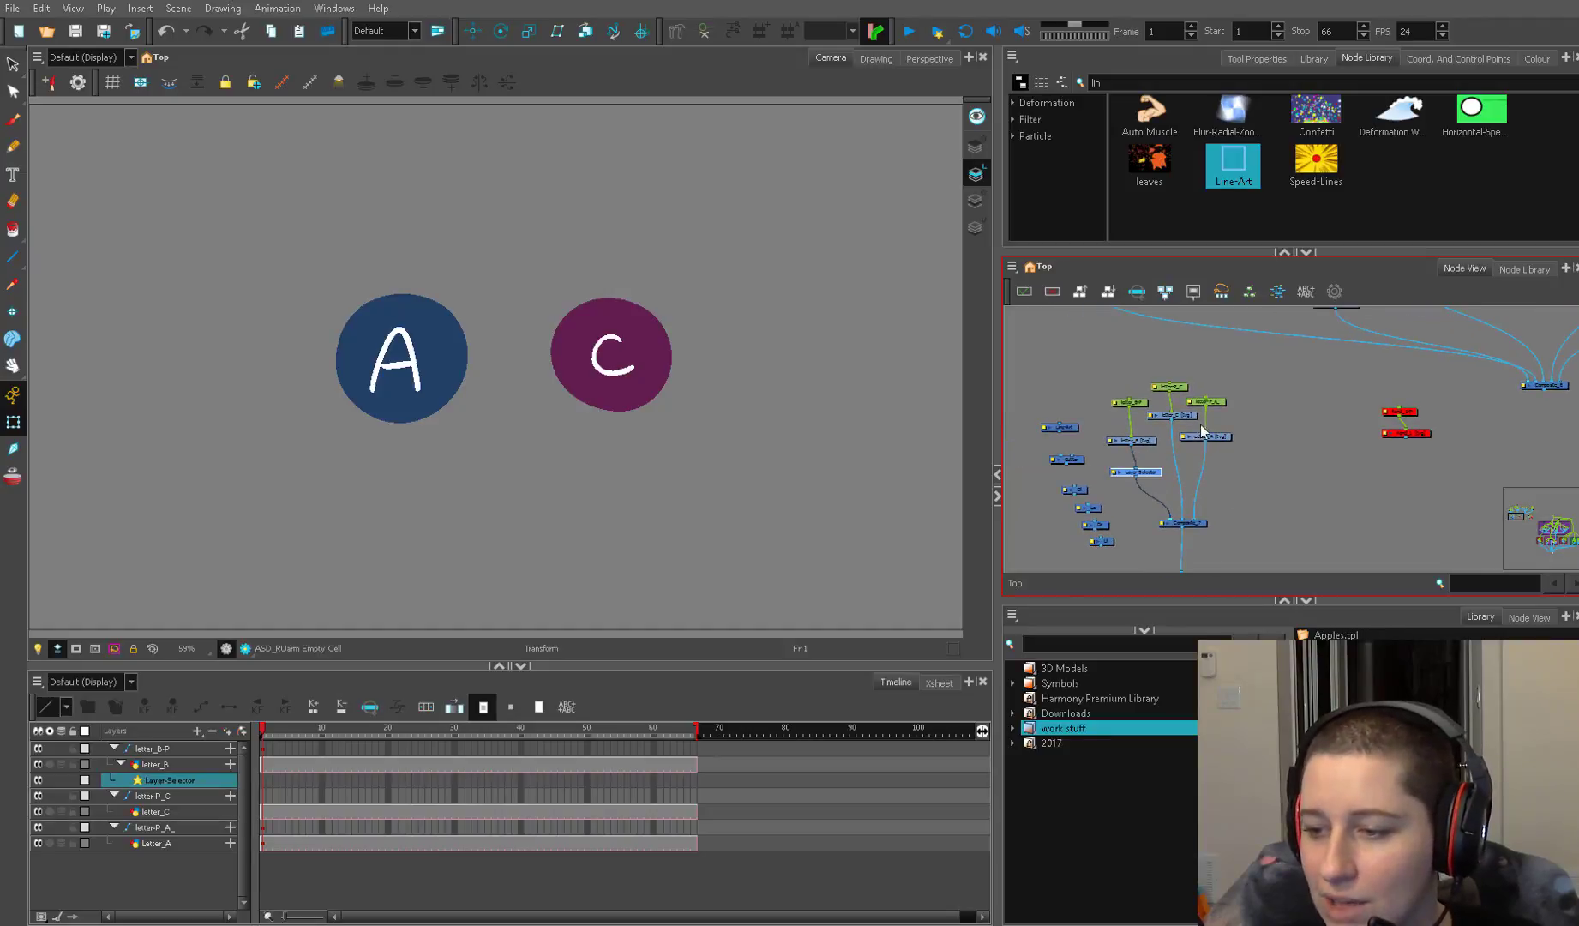
{"action": "scroll", "coordinate": [1151, 472], "scroll_direction": "up", "scroll_amount": 1}
{"action": "key", "text": "Delete"}
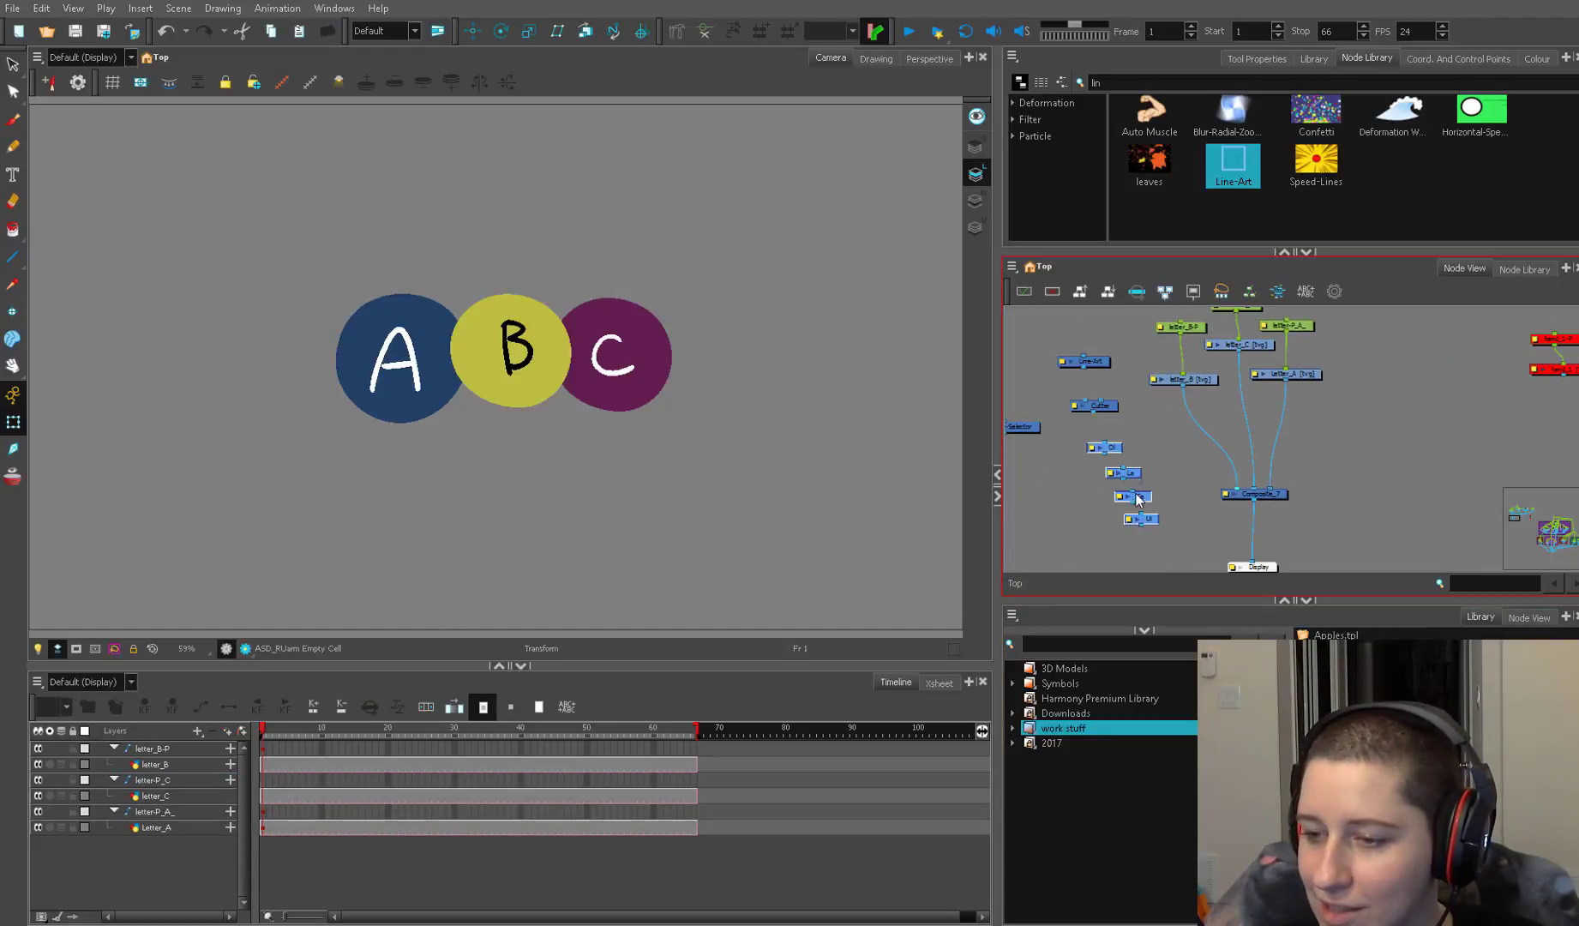
{"action": "left_click_drag", "start_coordinate": [1139, 517], "coordinate": [1023, 456]}
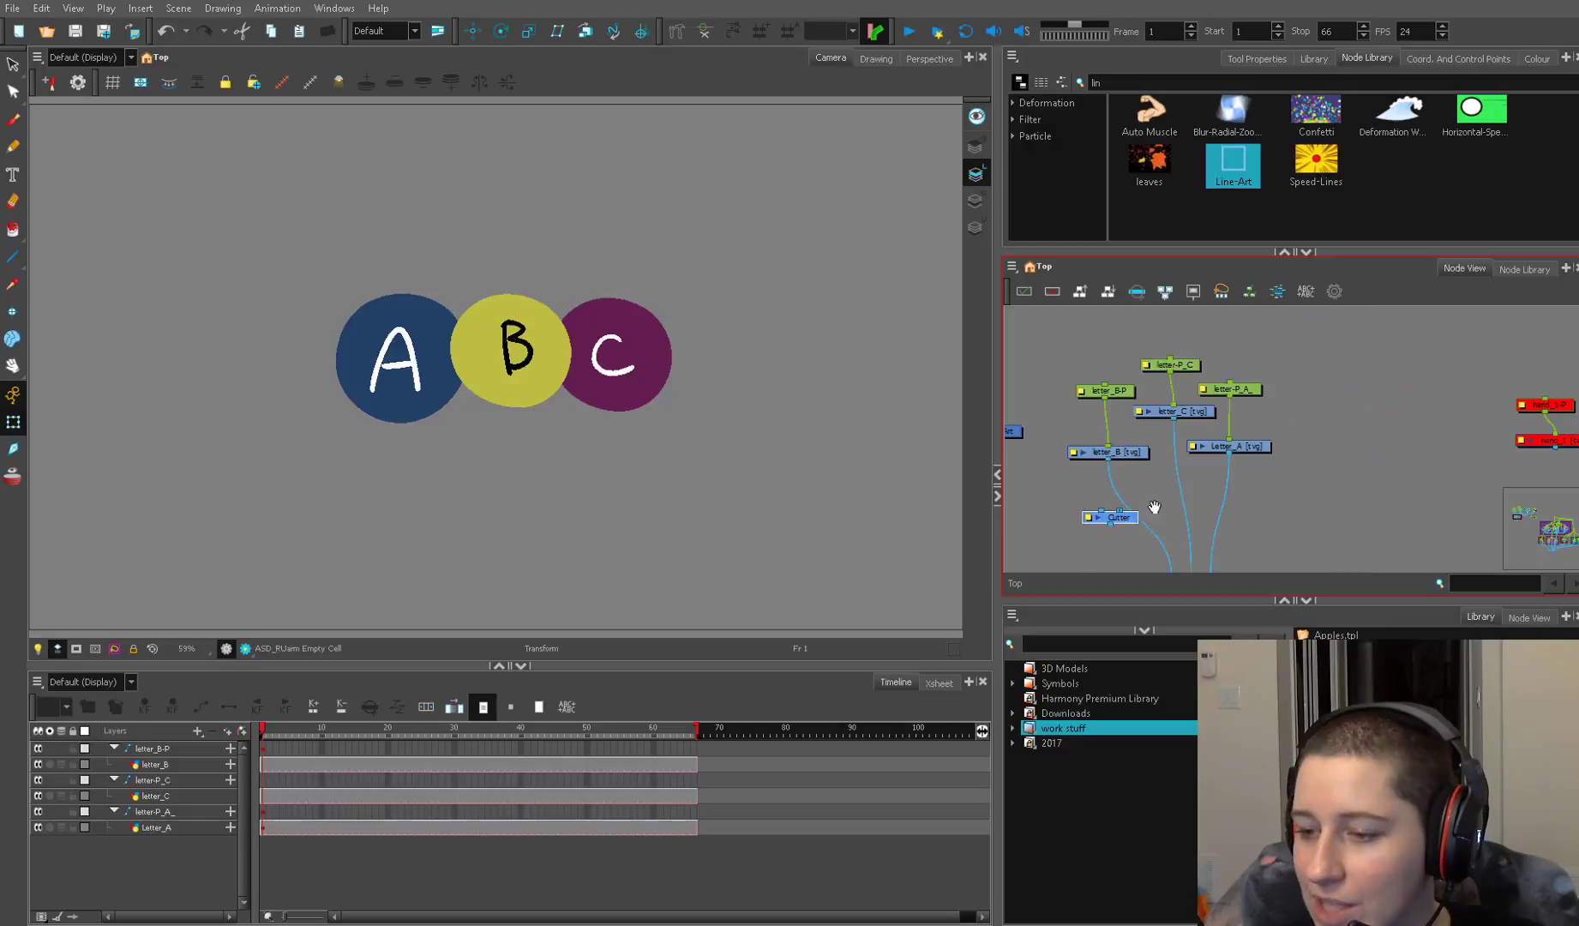
Insert the loose Cutter node into the connection between letter_B and Composite_7
{"action": "left_click_drag", "start_coordinate": [1156, 503], "coordinate": [1171, 482]}
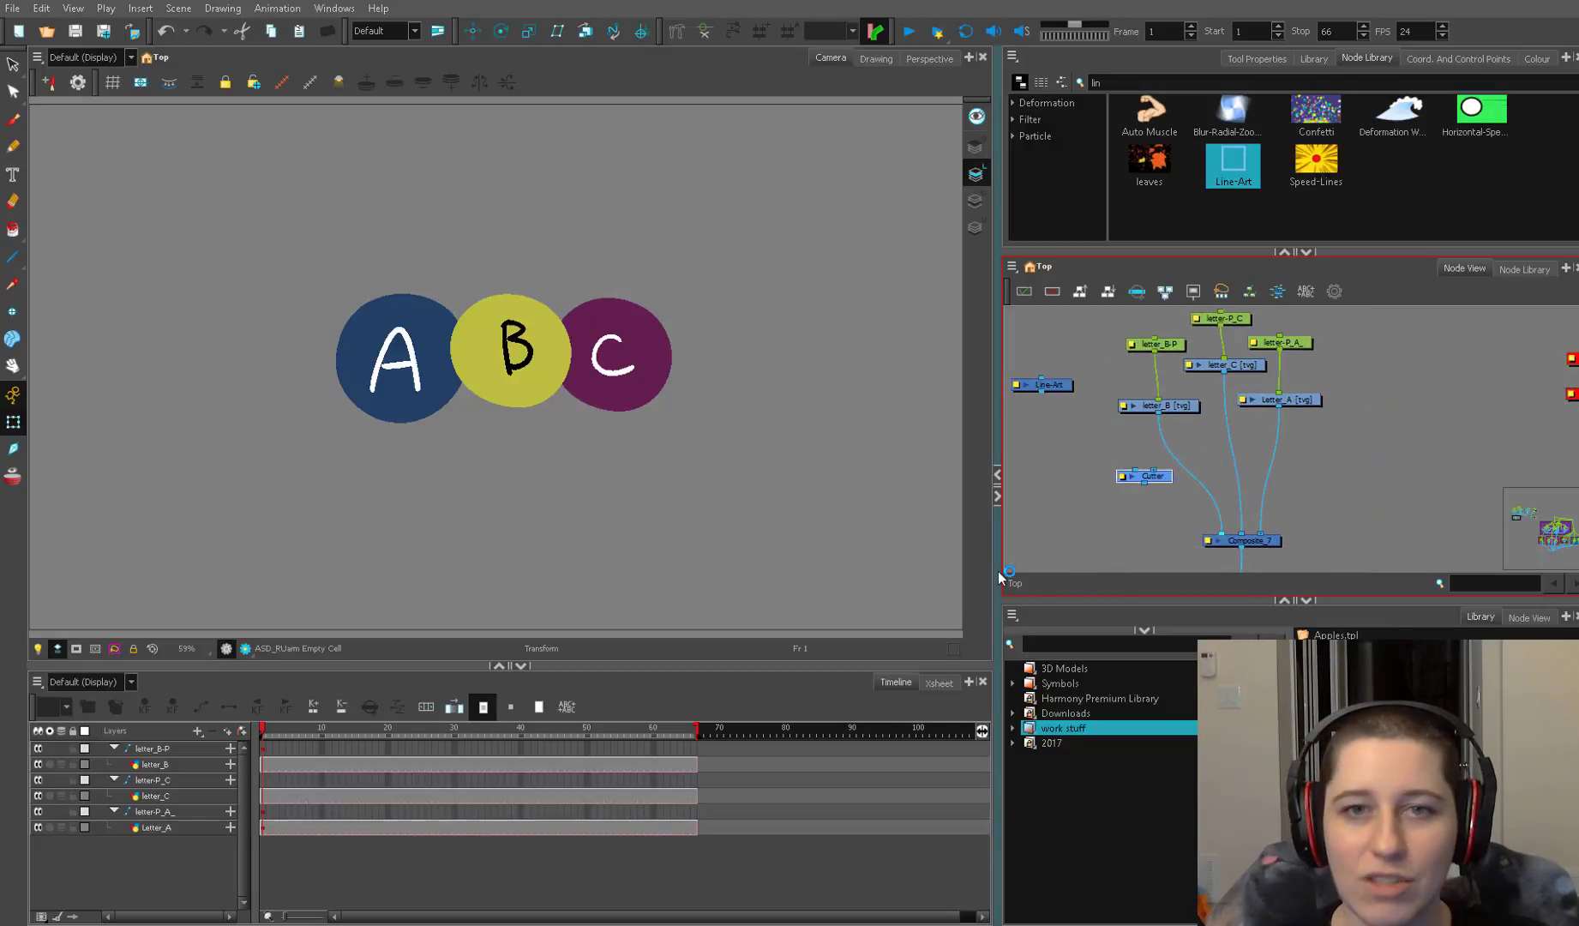
{"action": "scroll", "coordinate": [1081, 532], "scroll_direction": "up", "scroll_amount": 1}
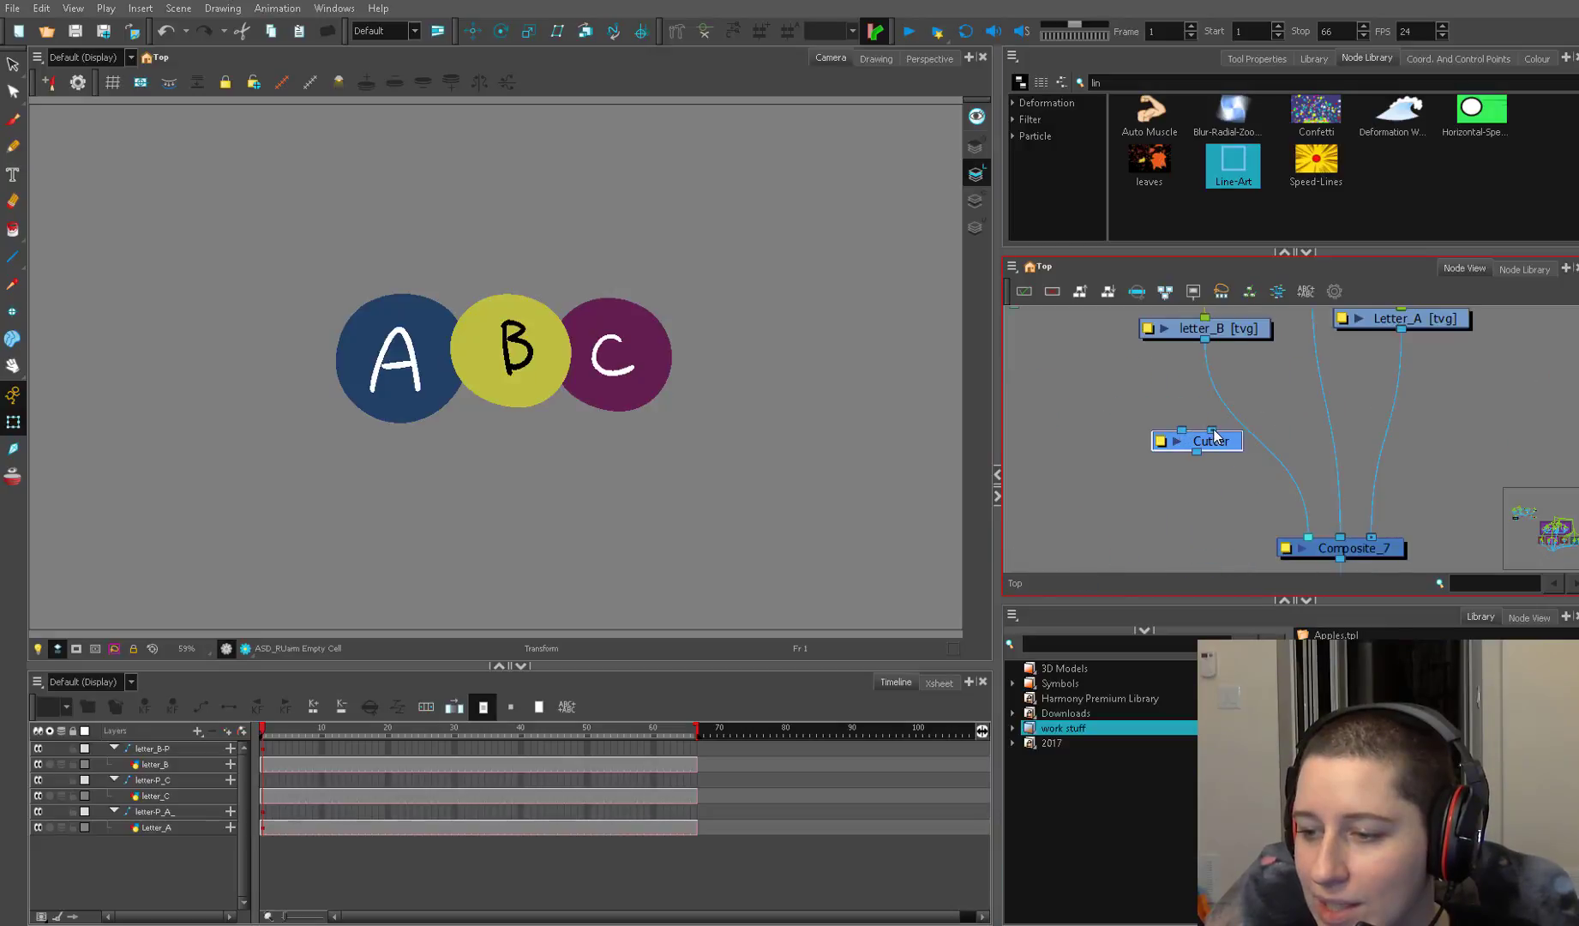
{"action": "left_click_drag", "start_coordinate": [1198, 452], "coordinate": [1155, 556]}
{"action": "scroll", "coordinate": [1188, 385], "scroll_direction": "up", "scroll_amount": 1}
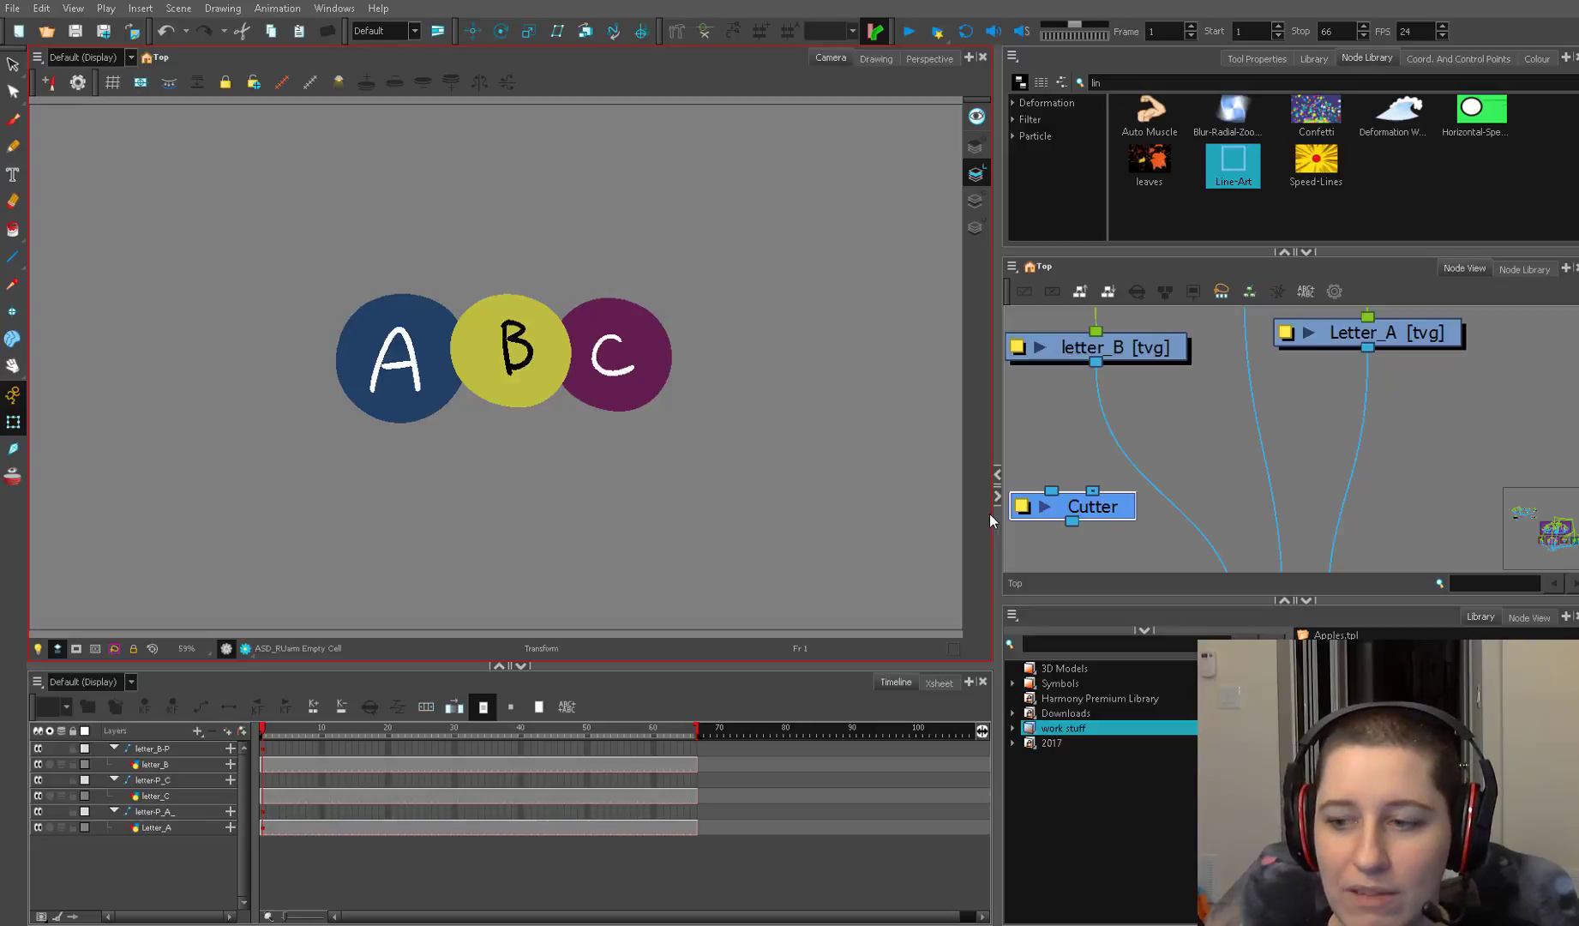
{"action": "left_click_drag", "start_coordinate": [1109, 517], "coordinate": [1157, 504]}
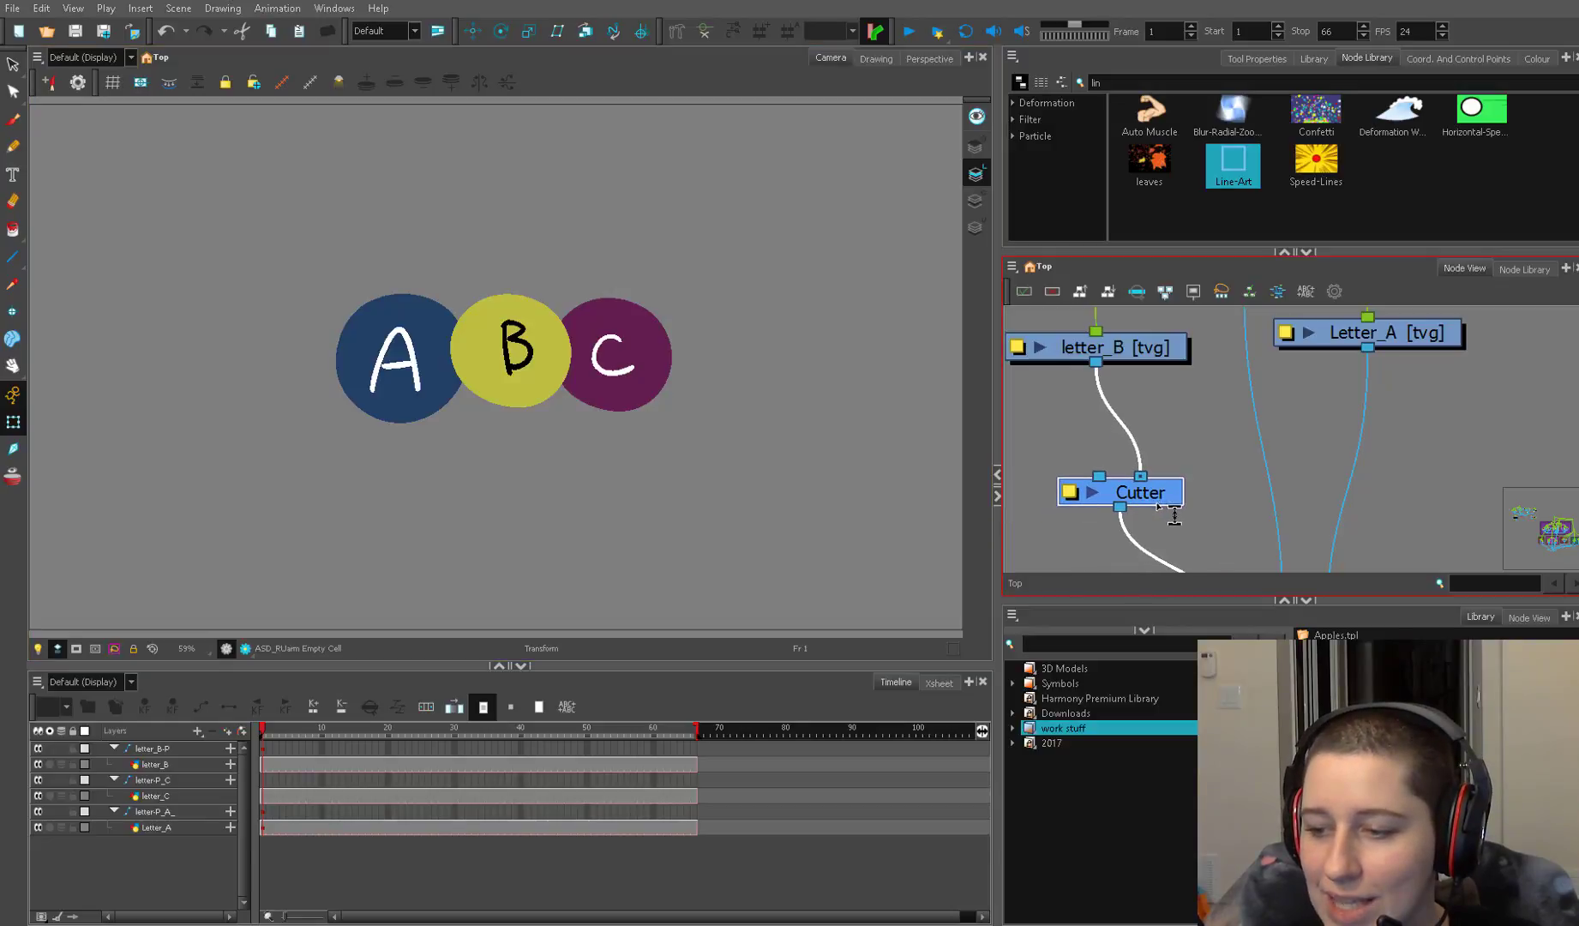
{"action": "key", "text": "1"}
{"action": "key", "text": "1"}
{"action": "left_click_drag", "start_coordinate": [1157, 385], "coordinate": [1109, 374]}
{"action": "left_click_drag", "start_coordinate": [1114, 372], "coordinate": [1103, 378]}
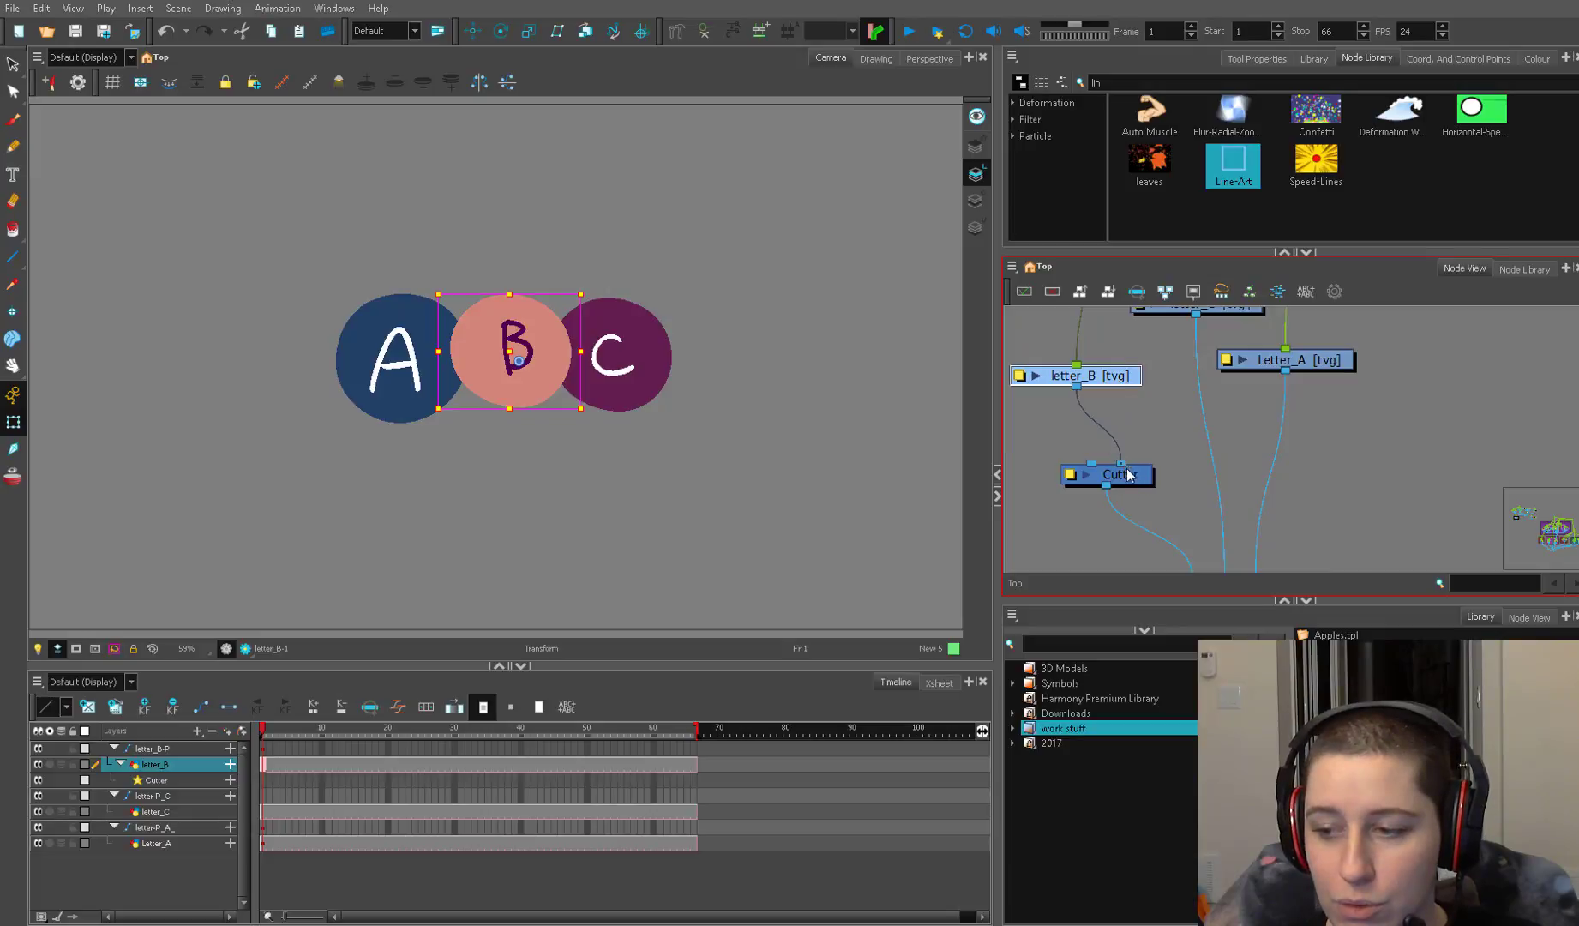
{"action": "left_click_drag", "start_coordinate": [1129, 480], "coordinate": [1222, 469]}
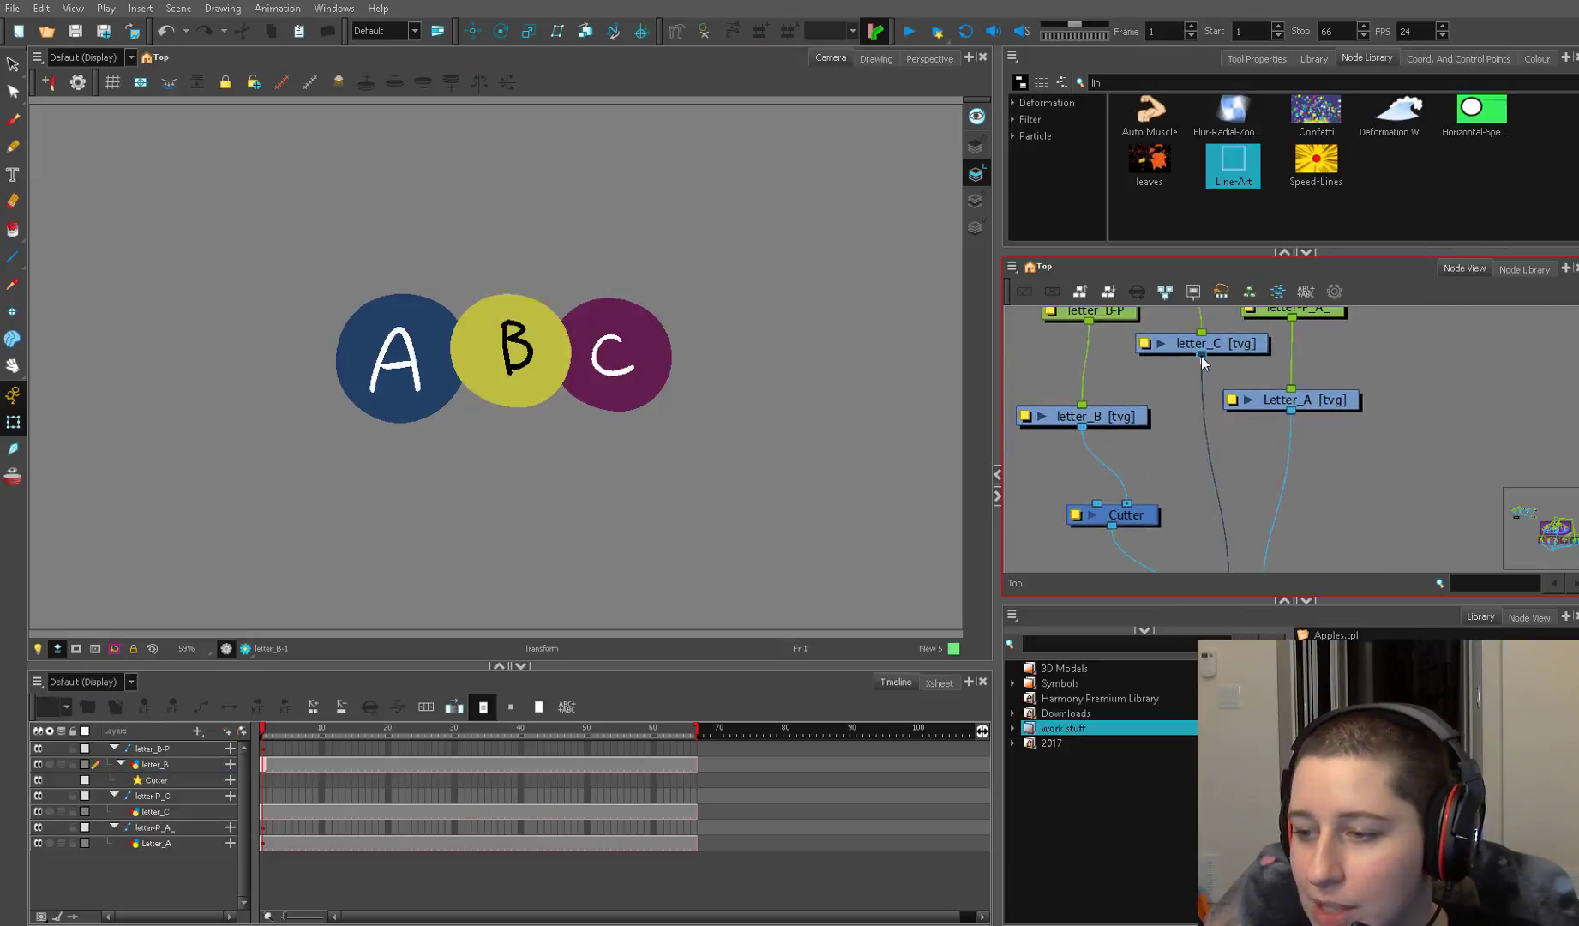
Connect letter_C to the Cutter's Matte input and remove its direct link to Composite_7
{"action": "left_click_drag", "start_coordinate": [1202, 353], "coordinate": [1097, 506]}
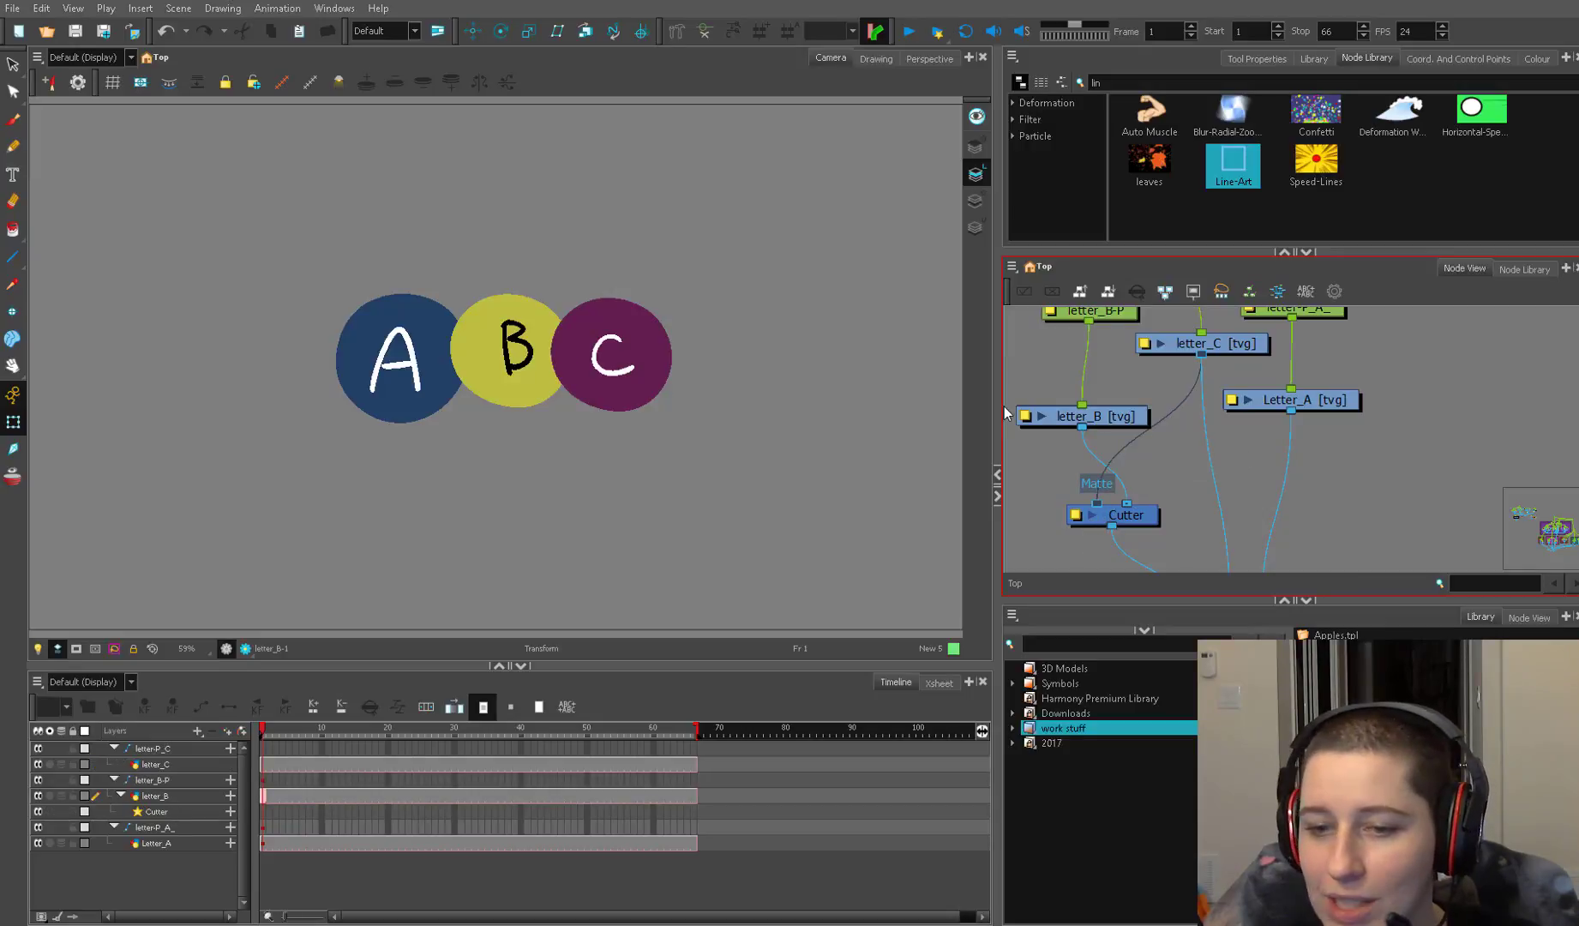
{"action": "left_click", "coordinate": [1220, 518]}
{"action": "key", "text": "Delete"}
{"action": "left_click_drag", "start_coordinate": [1205, 393], "coordinate": [1181, 505]}
{"action": "left_click", "coordinate": [1191, 384]}
{"action": "mouse_move", "coordinate": [603, 352]}
{"action": "left_mouse_down"}
{"action": "mouse_move", "coordinate": [549, 321]}
{"action": "mouse_move", "coordinate": [442, 328]}
{"action": "mouse_move", "coordinate": [509, 389]}
{"action": "mouse_move", "coordinate": [464, 396]}
{"action": "mouse_move", "coordinate": [546, 301]}
{"action": "mouse_move", "coordinate": [588, 343]}
{"action": "left_mouse_up"}
{"action": "scroll", "coordinate": [1148, 548], "scroll_direction": "down", "scroll_amount": 3}
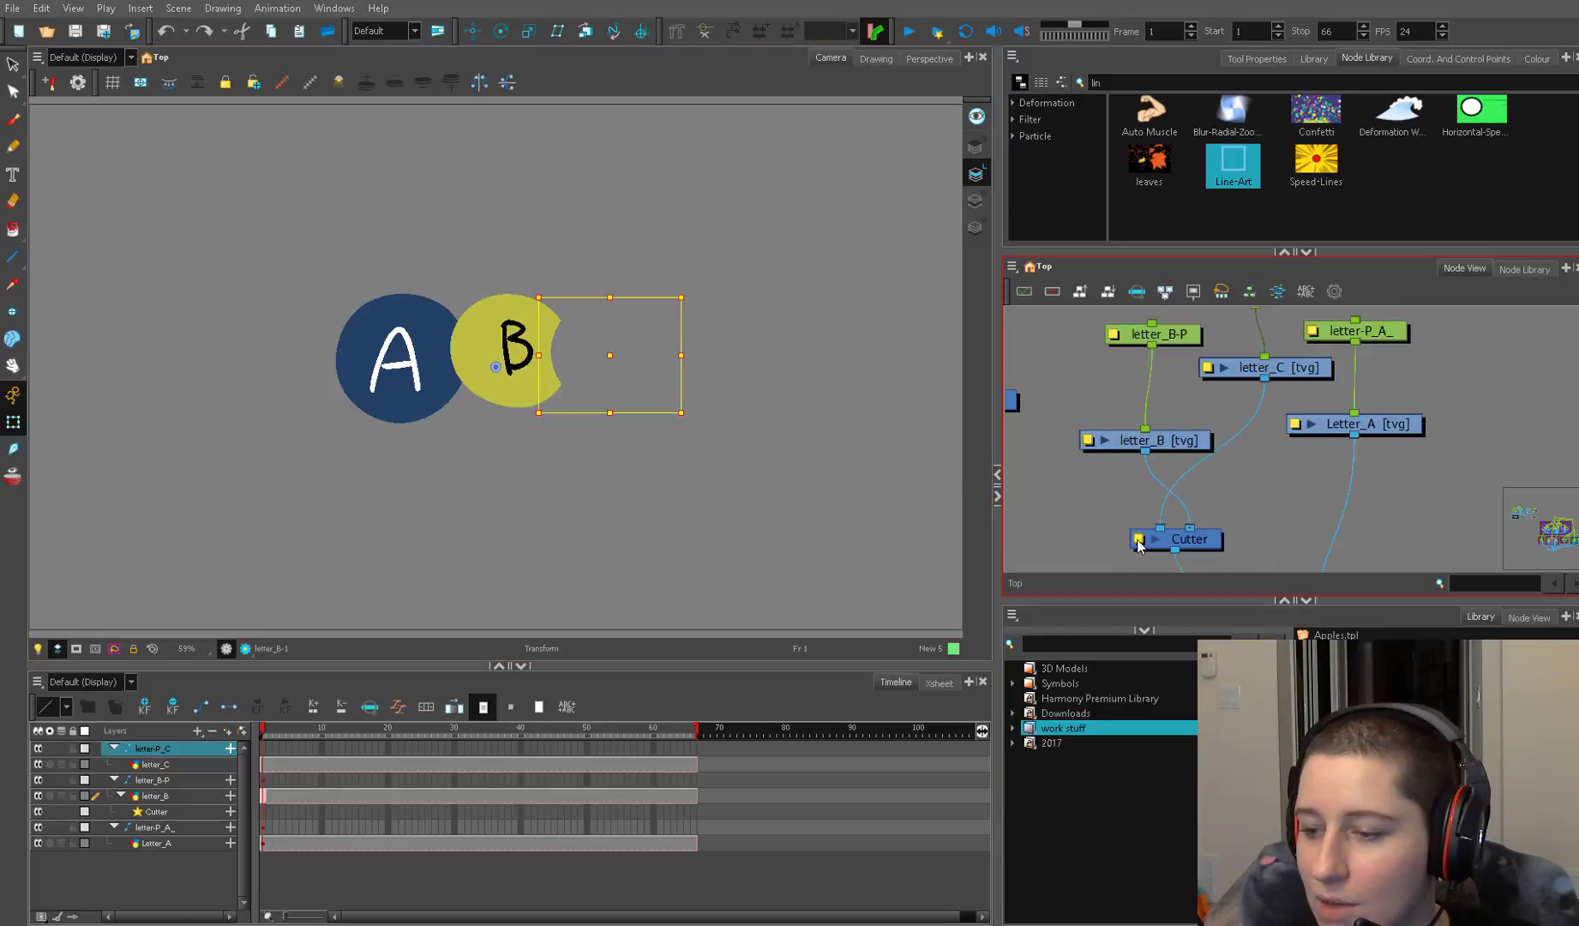
Turn on the Cutter's Inverted option and move the letter C matte over letter B
{"action": "double_click", "coordinate": [1144, 540]}
{"action": "left_click_drag", "start_coordinate": [424, 273], "coordinate": [802, 268]}
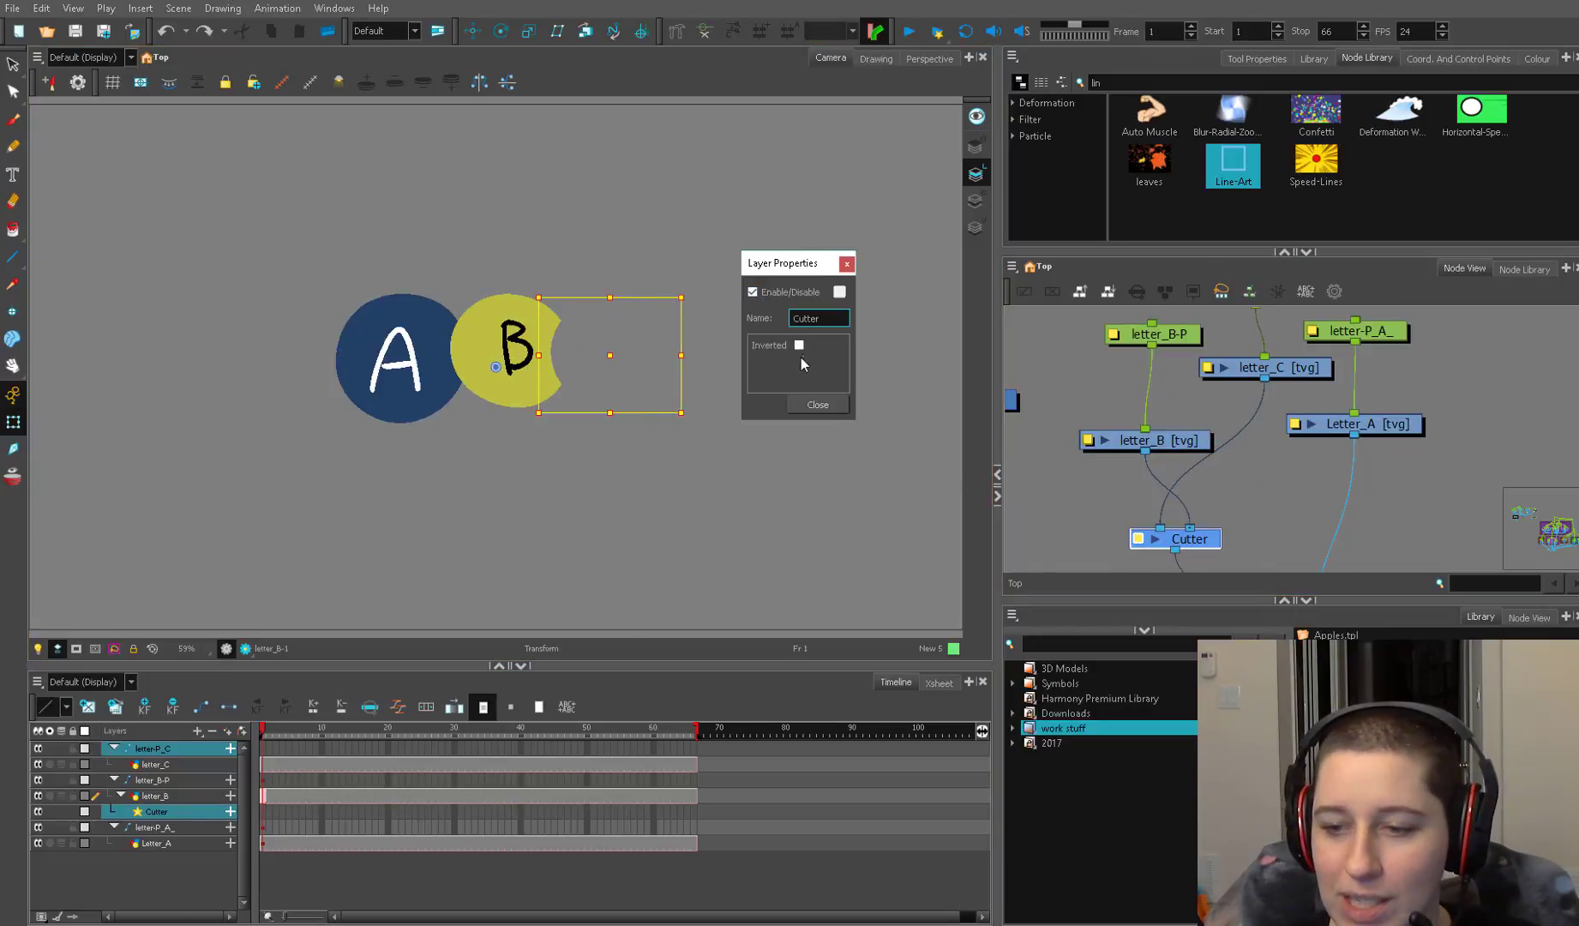
{"action": "left_click", "coordinate": [799, 345]}
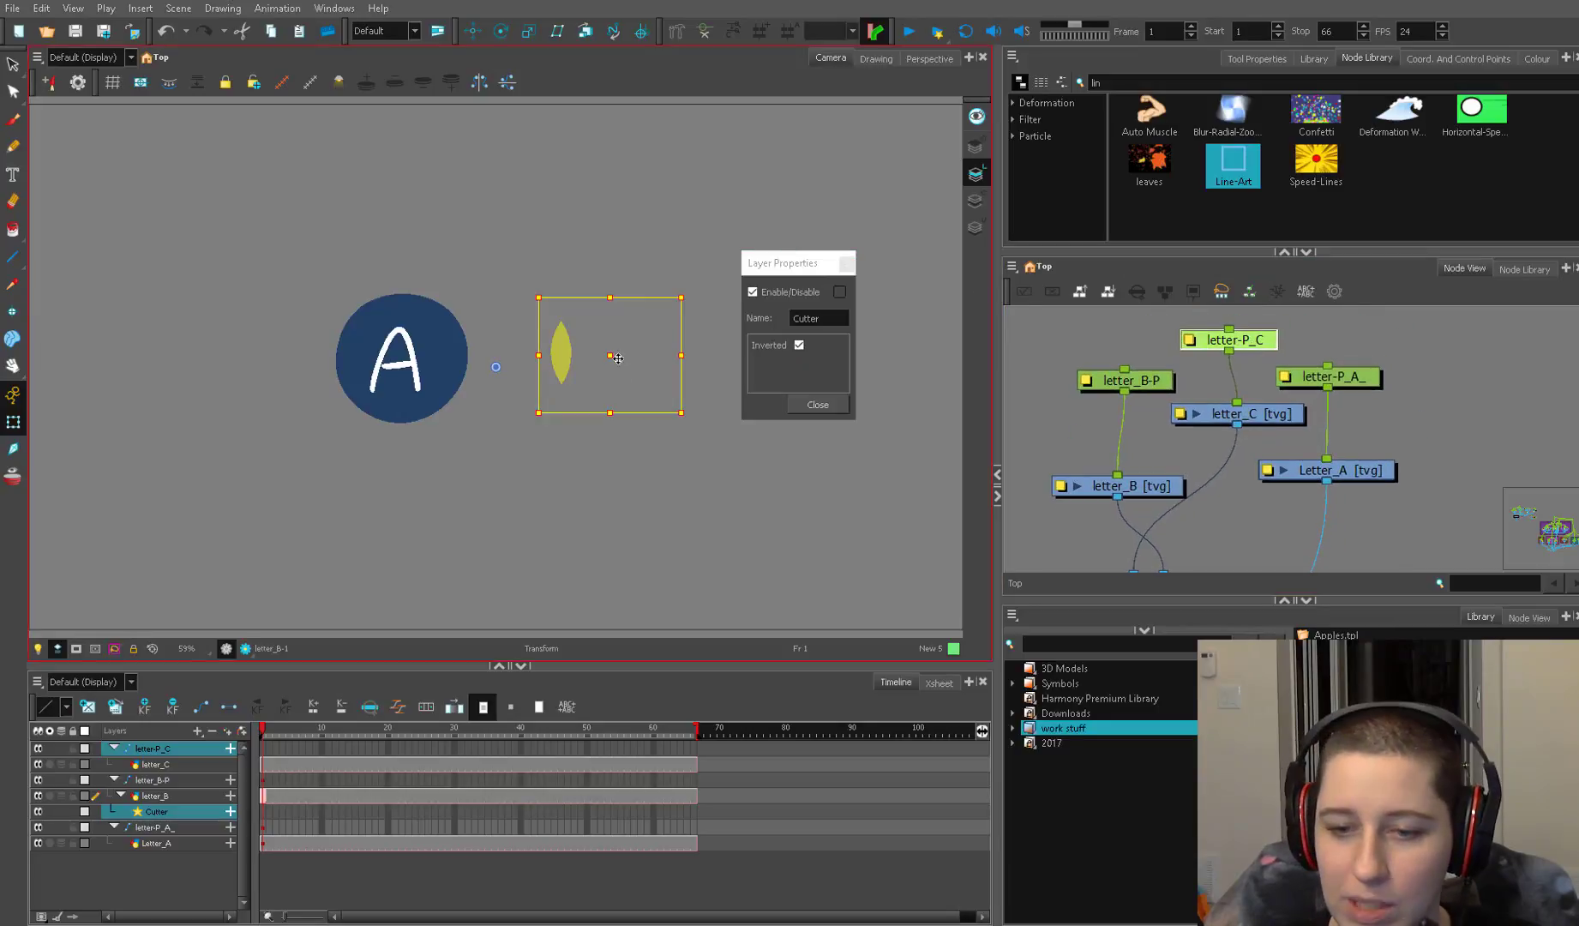
{"action": "left_click_drag", "start_coordinate": [607, 371], "coordinate": [502, 374]}
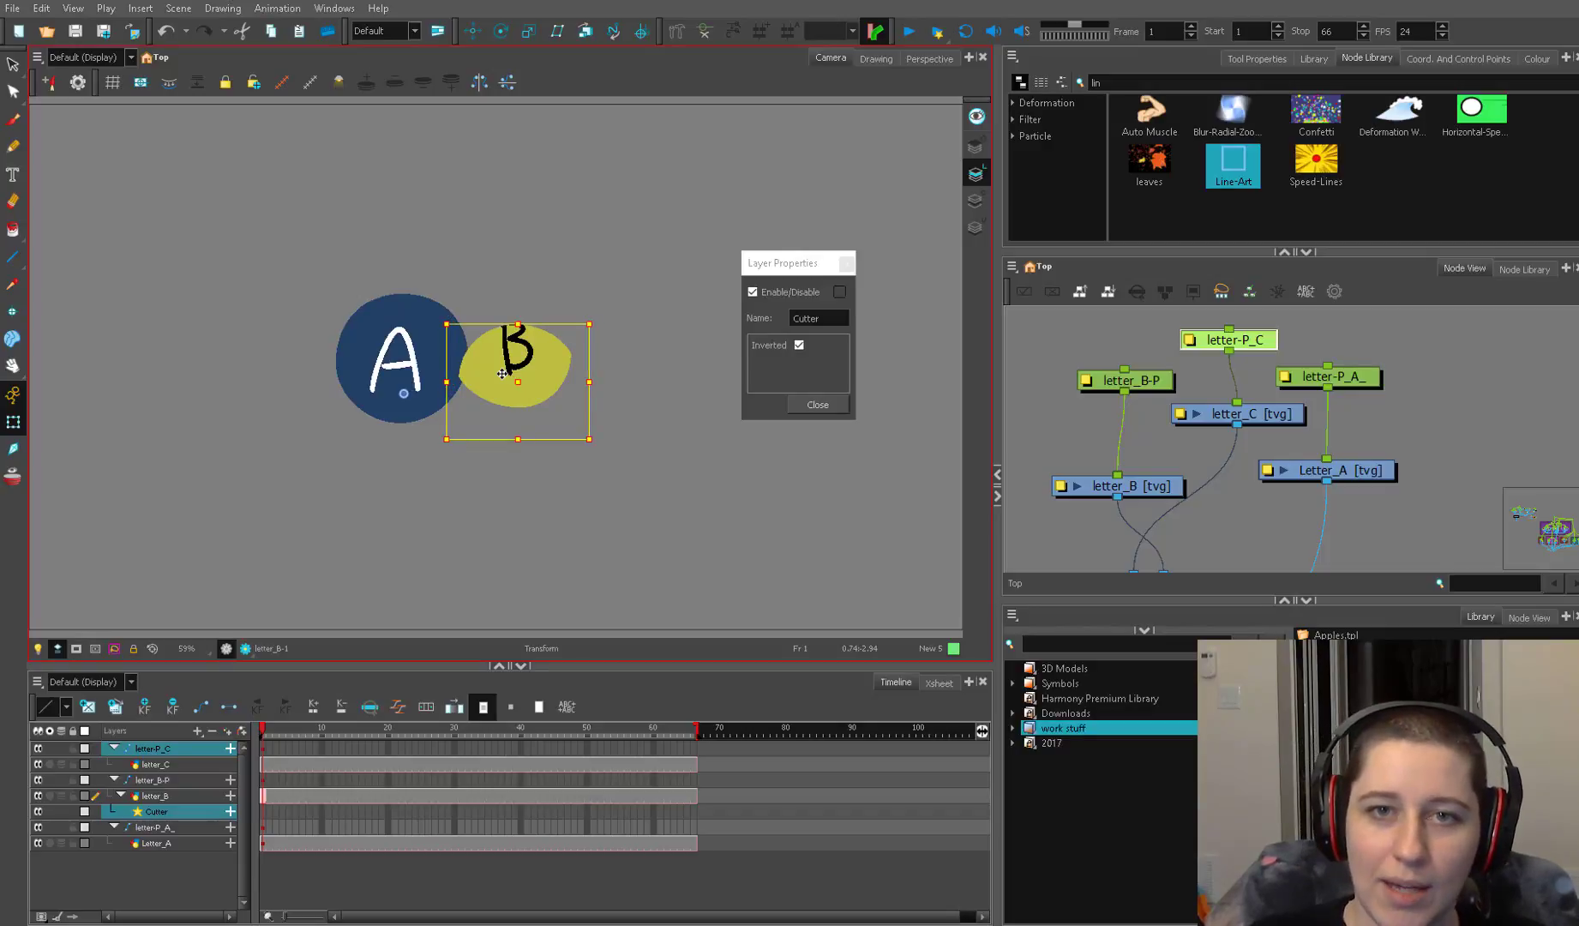
{"action": "left_click", "coordinate": [816, 404]}
{"action": "left_click", "coordinate": [1145, 518]}
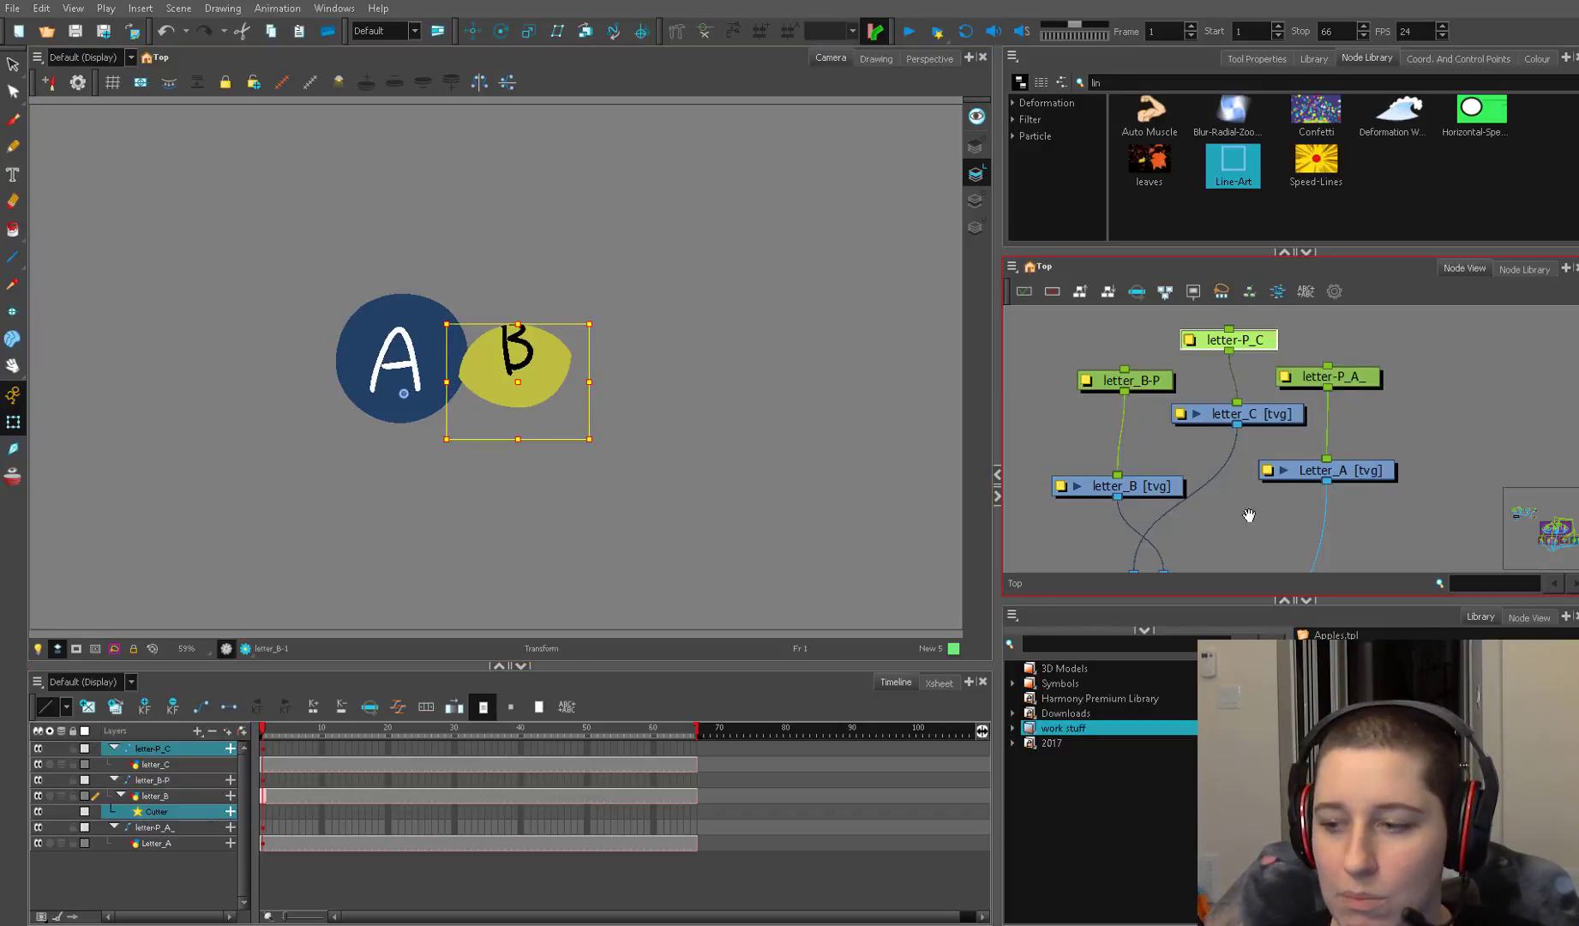
Replace letter_C with Letter_A on the Cutter's Matte input and try moving letter A over letter B
{"action": "scroll", "coordinate": [1243, 463], "scroll_direction": "down", "scroll_amount": 2}
{"action": "mouse_move", "coordinate": [1104, 498]}
{"action": "left_mouse_down"}
{"action": "mouse_move", "coordinate": [1296, 384]}
{"action": "mouse_move", "coordinate": [1104, 498]}
{"action": "left_mouse_up"}
{"action": "left_click_drag", "start_coordinate": [1295, 382], "coordinate": [1181, 410]}
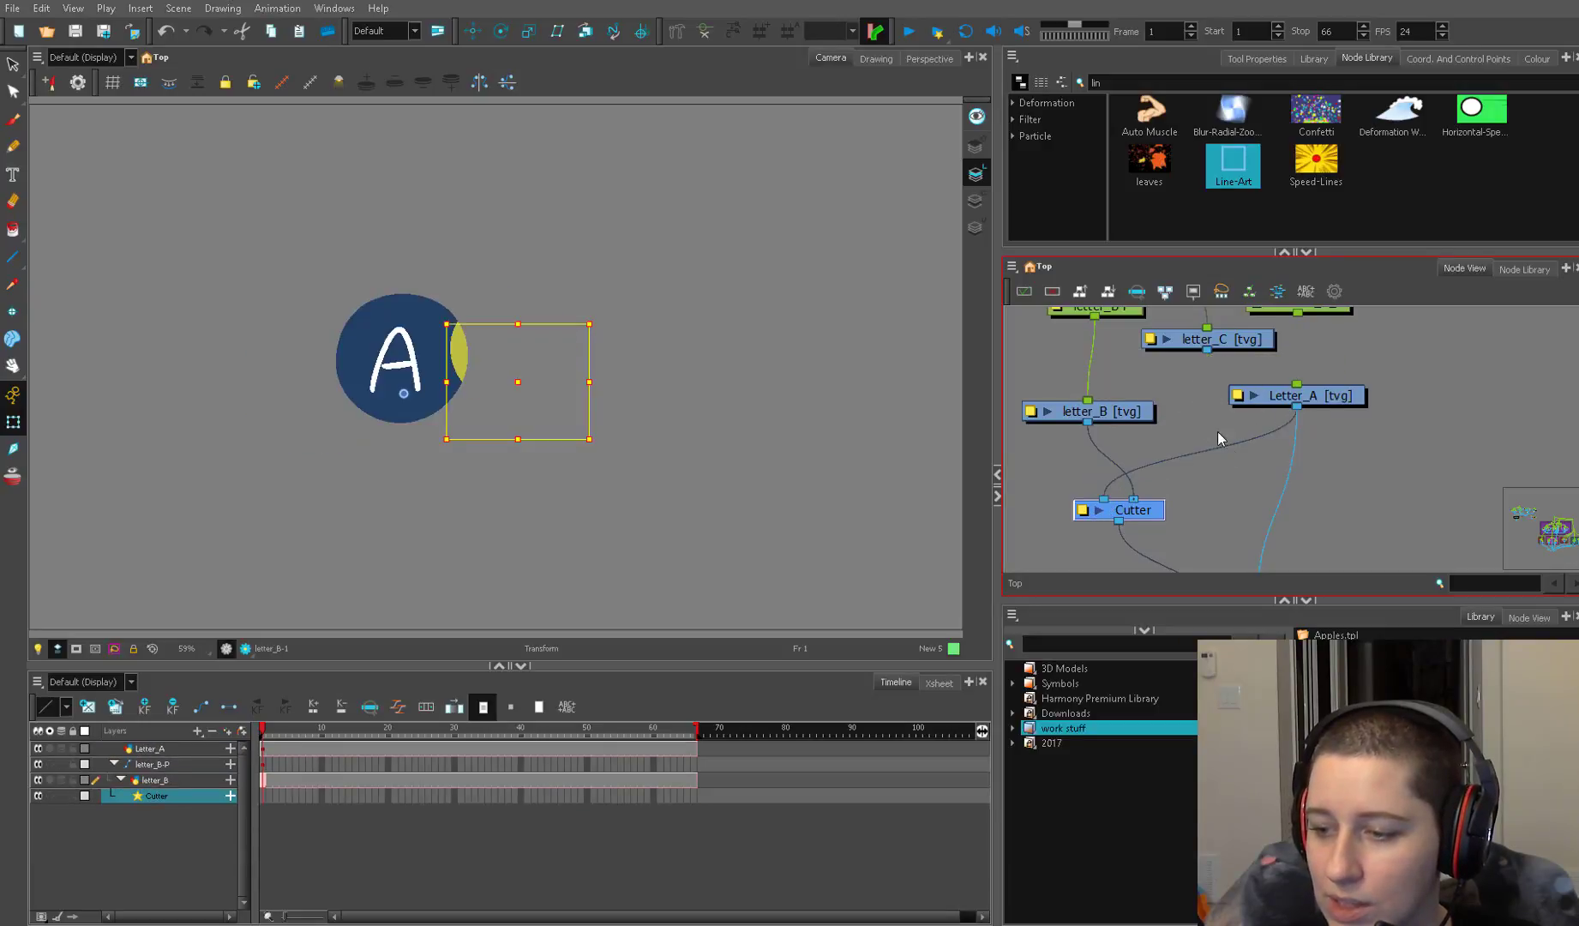
{"action": "left_click", "coordinate": [1321, 397]}
{"action": "left_click_drag", "start_coordinate": [427, 358], "coordinate": [427, 344]}
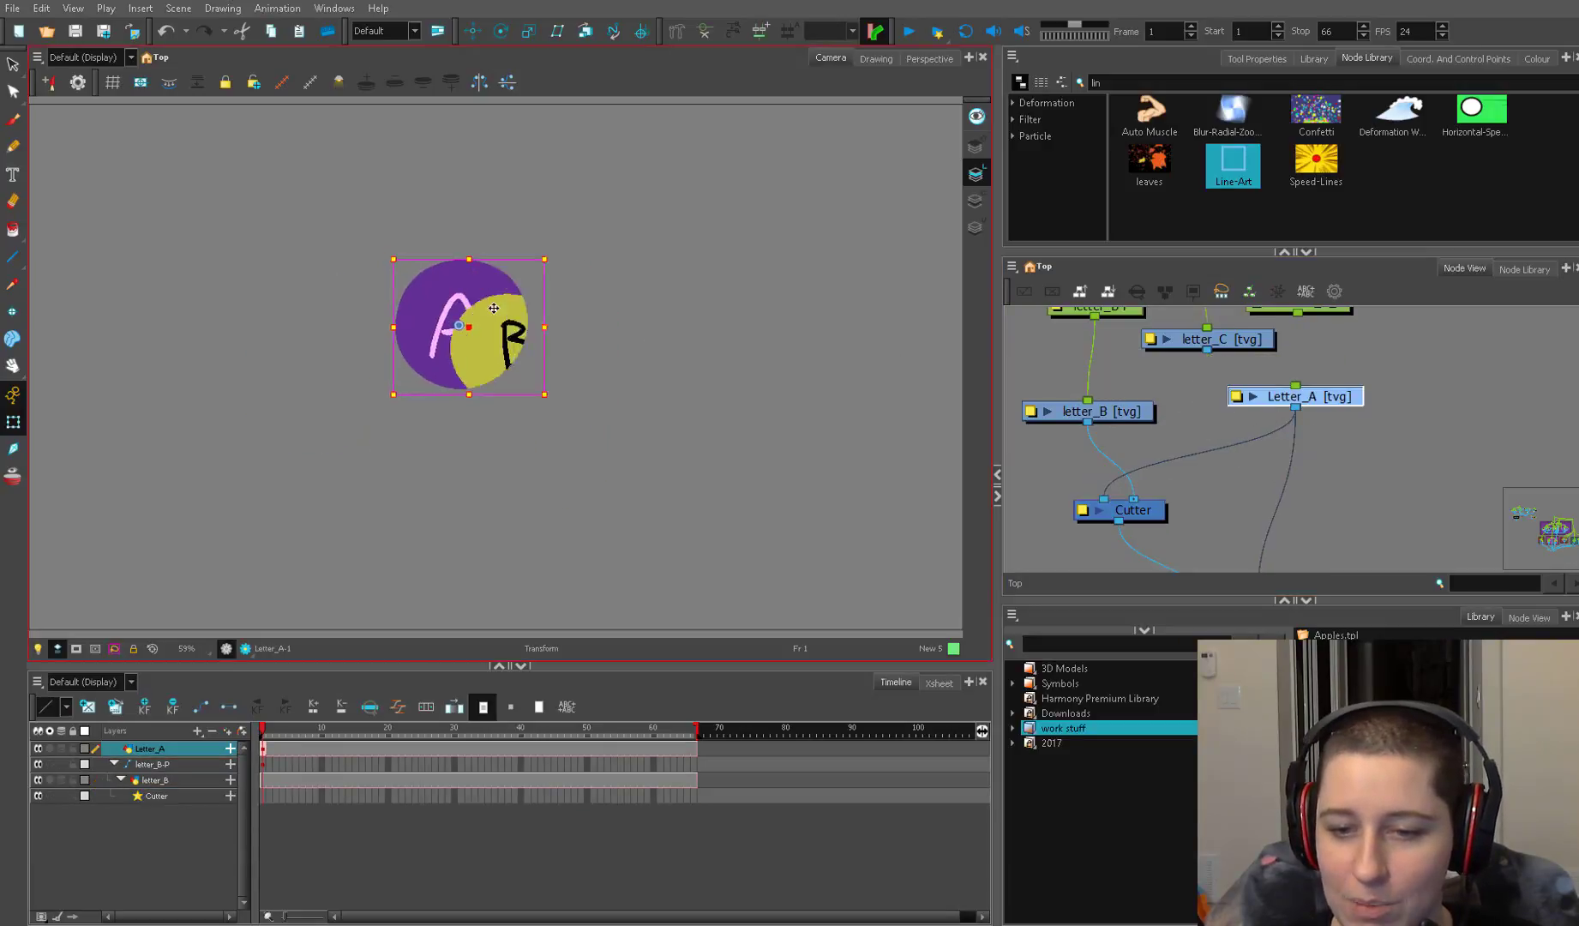
Turn off the Cutter's Inverted option and close its layer properties
{"action": "left_click", "coordinate": [1102, 516]}
{"action": "double_click", "coordinate": [1101, 516]}
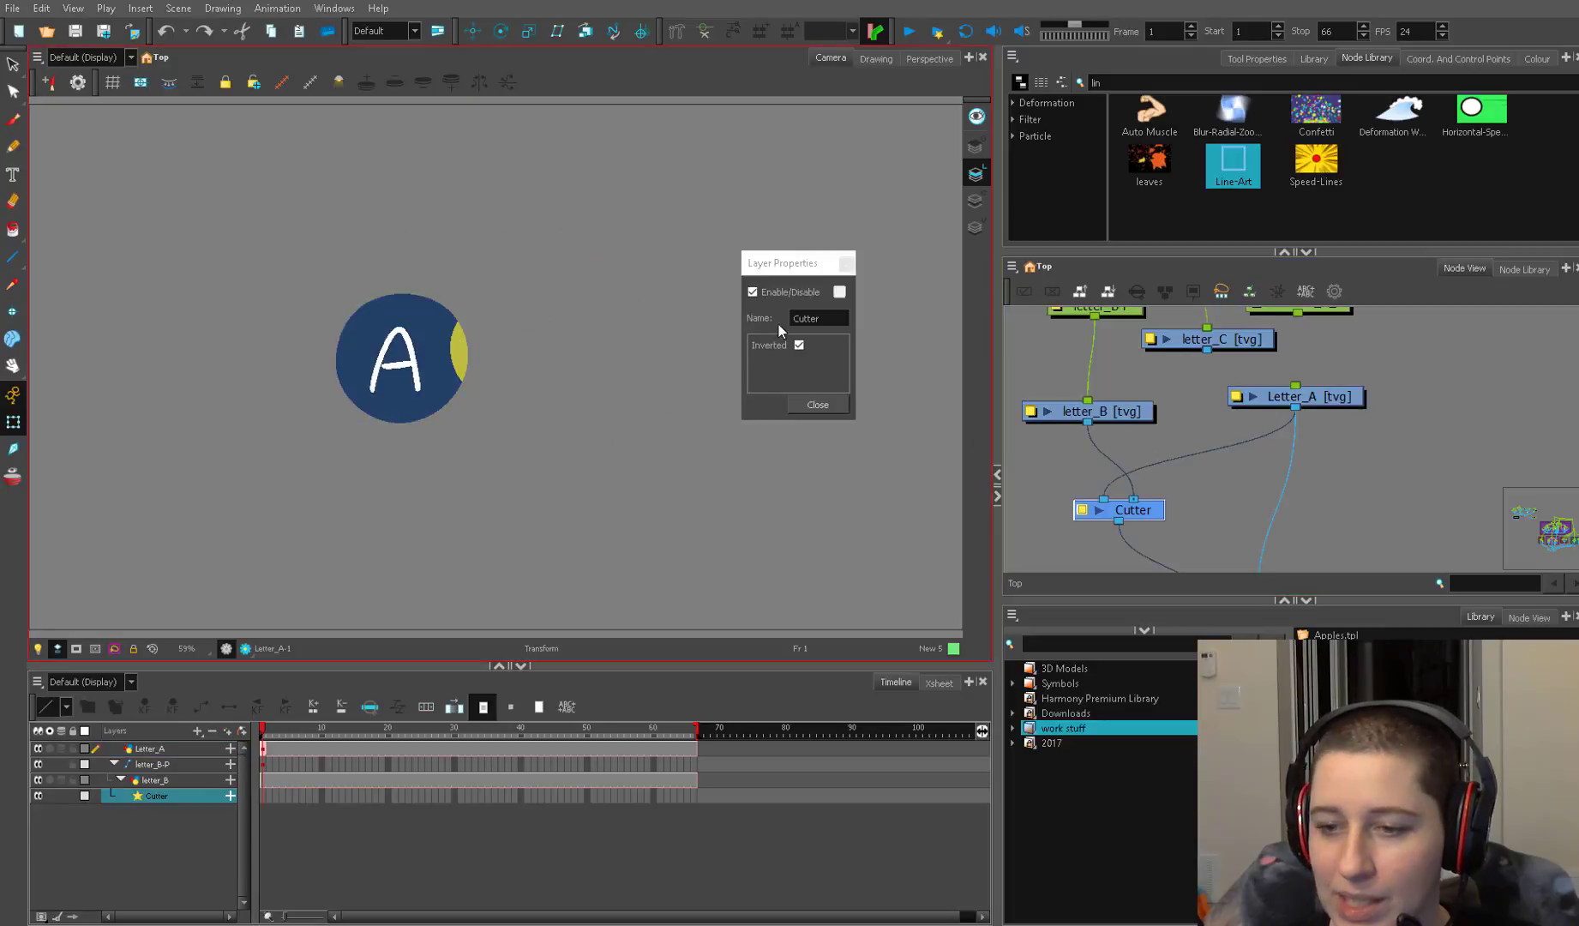
{"action": "left_click", "coordinate": [796, 341]}
{"action": "left_click", "coordinate": [815, 404]}
{"action": "left_click", "coordinate": [1265, 458]}
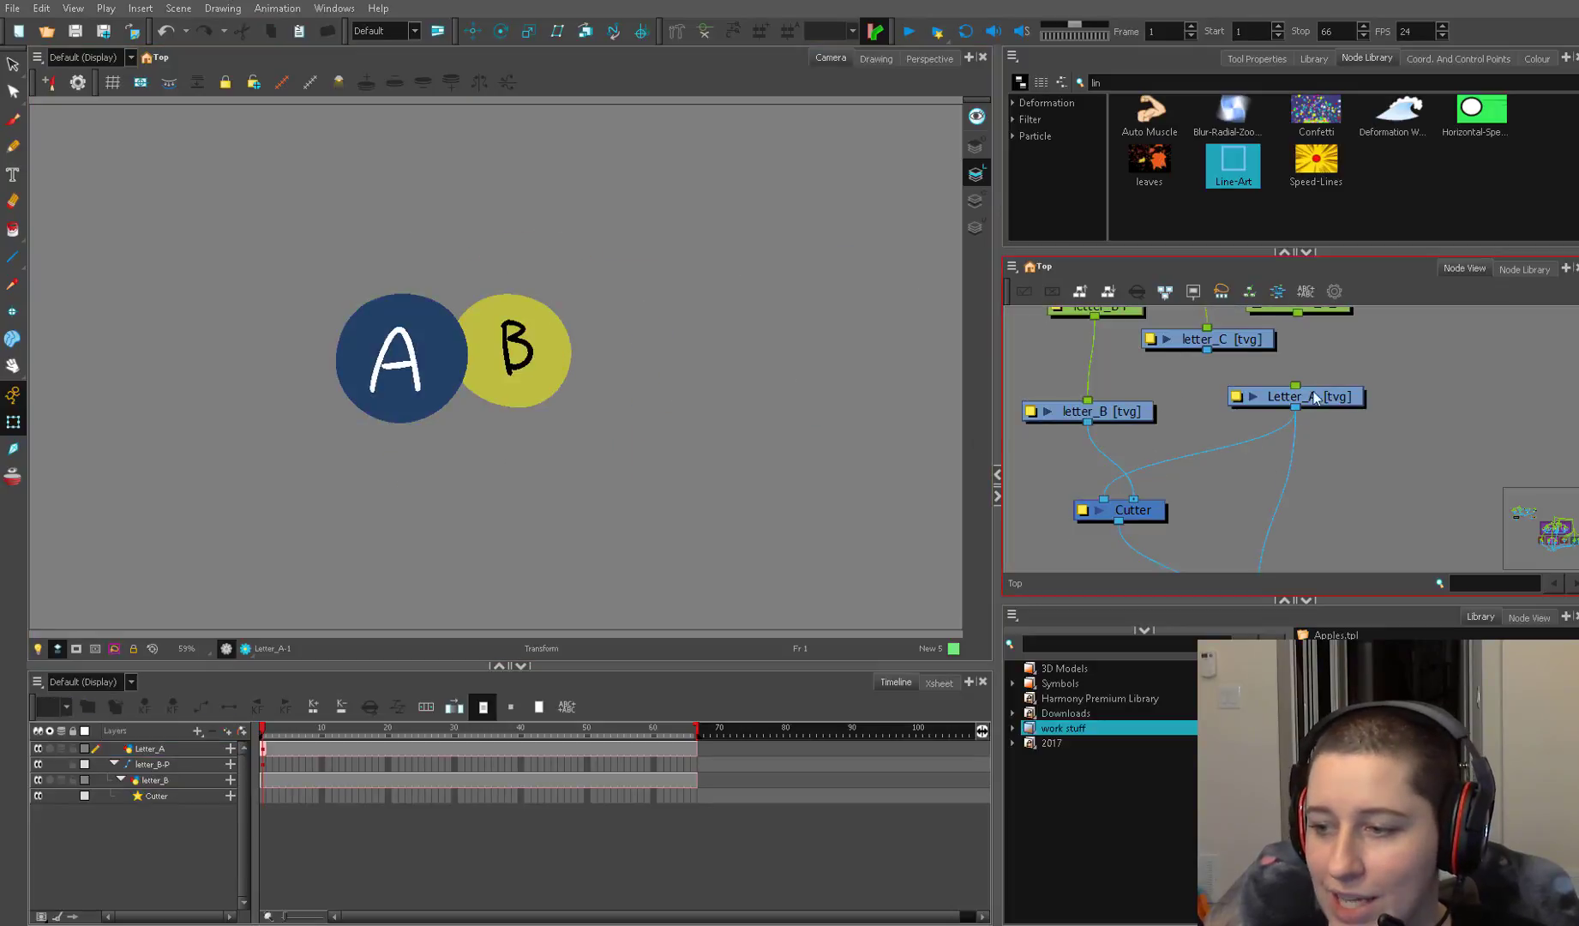
Remove Letter_A's direct link to Composite_7 so it feeds only the Cutter, and select its peg
{"action": "left_click_drag", "start_coordinate": [1309, 396], "coordinate": [1276, 417]}
{"action": "left_click_drag", "start_coordinate": [1264, 334], "coordinate": [1261, 406]}
{"action": "left_click_drag", "start_coordinate": [1234, 505], "coordinate": [1274, 439]}
{"action": "left_click_drag", "start_coordinate": [1272, 418], "coordinate": [1254, 476]}
{"action": "left_click", "coordinate": [1255, 340]}
{"action": "left_click_drag", "start_coordinate": [1282, 537], "coordinate": [1299, 454]}
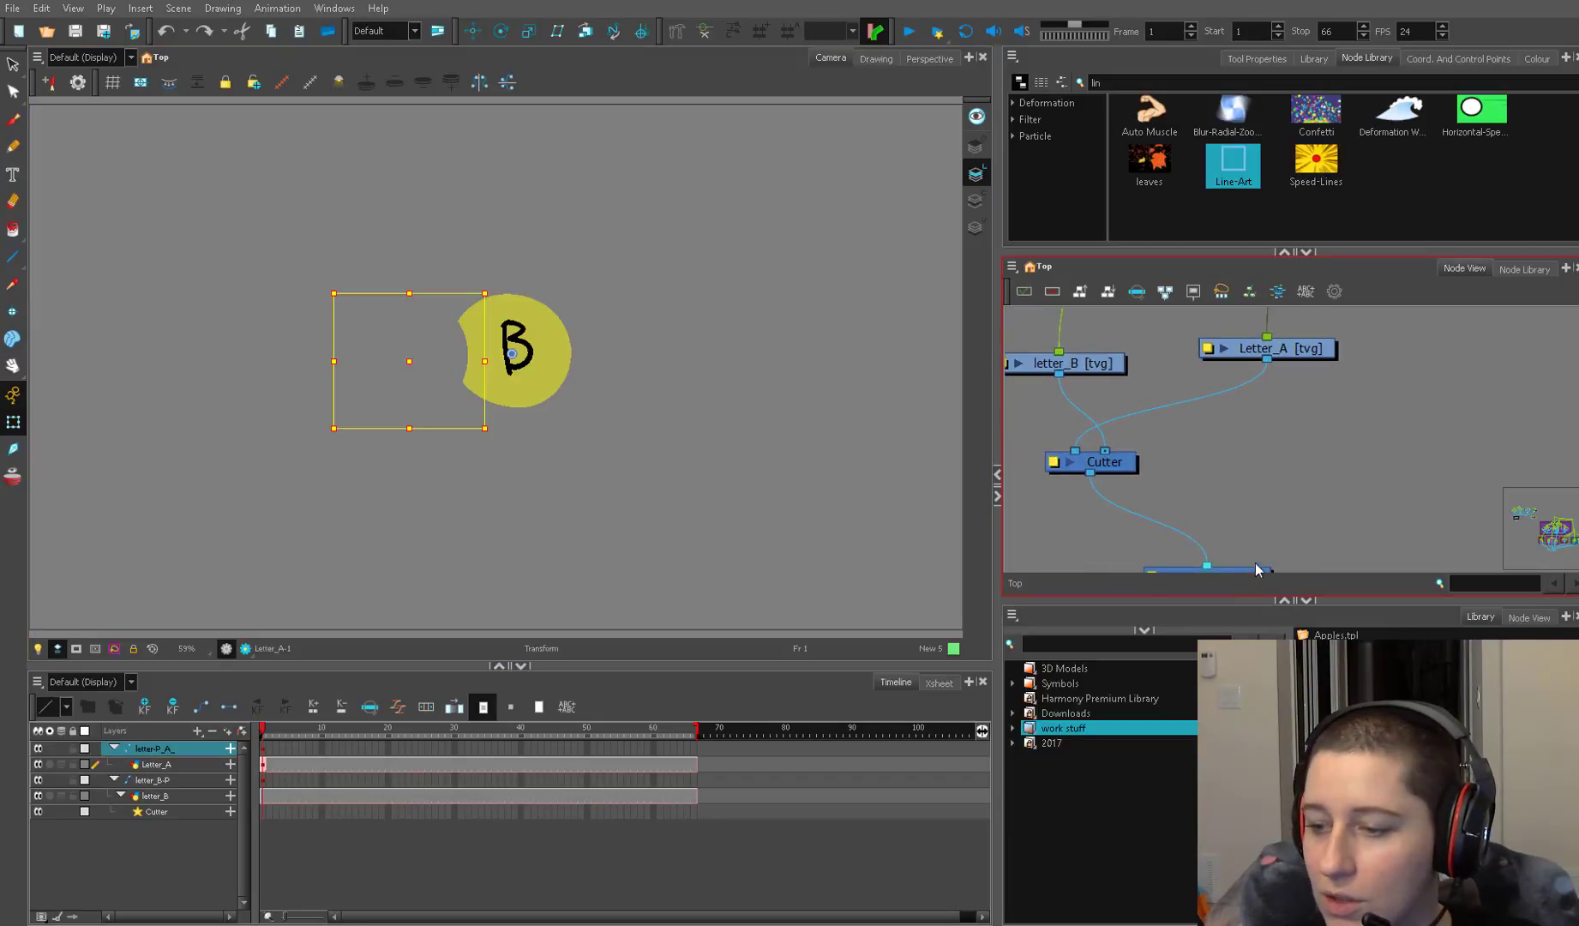
Duplicate the composite node and route letter_C and Letter_A through the copy into the Cutter's Matte input
{"action": "left_click_drag", "start_coordinate": [1260, 556], "coordinate": [1262, 503]}
{"action": "left_click", "coordinate": [1263, 531]}
{"action": "key", "text": "ctrl+c"}
{"action": "key", "text": "ctrl+v"}
{"action": "left_click_drag", "start_coordinate": [1206, 405], "coordinate": [1199, 440]}
{"action": "left_click_drag", "start_coordinate": [1195, 361], "coordinate": [1193, 449]}
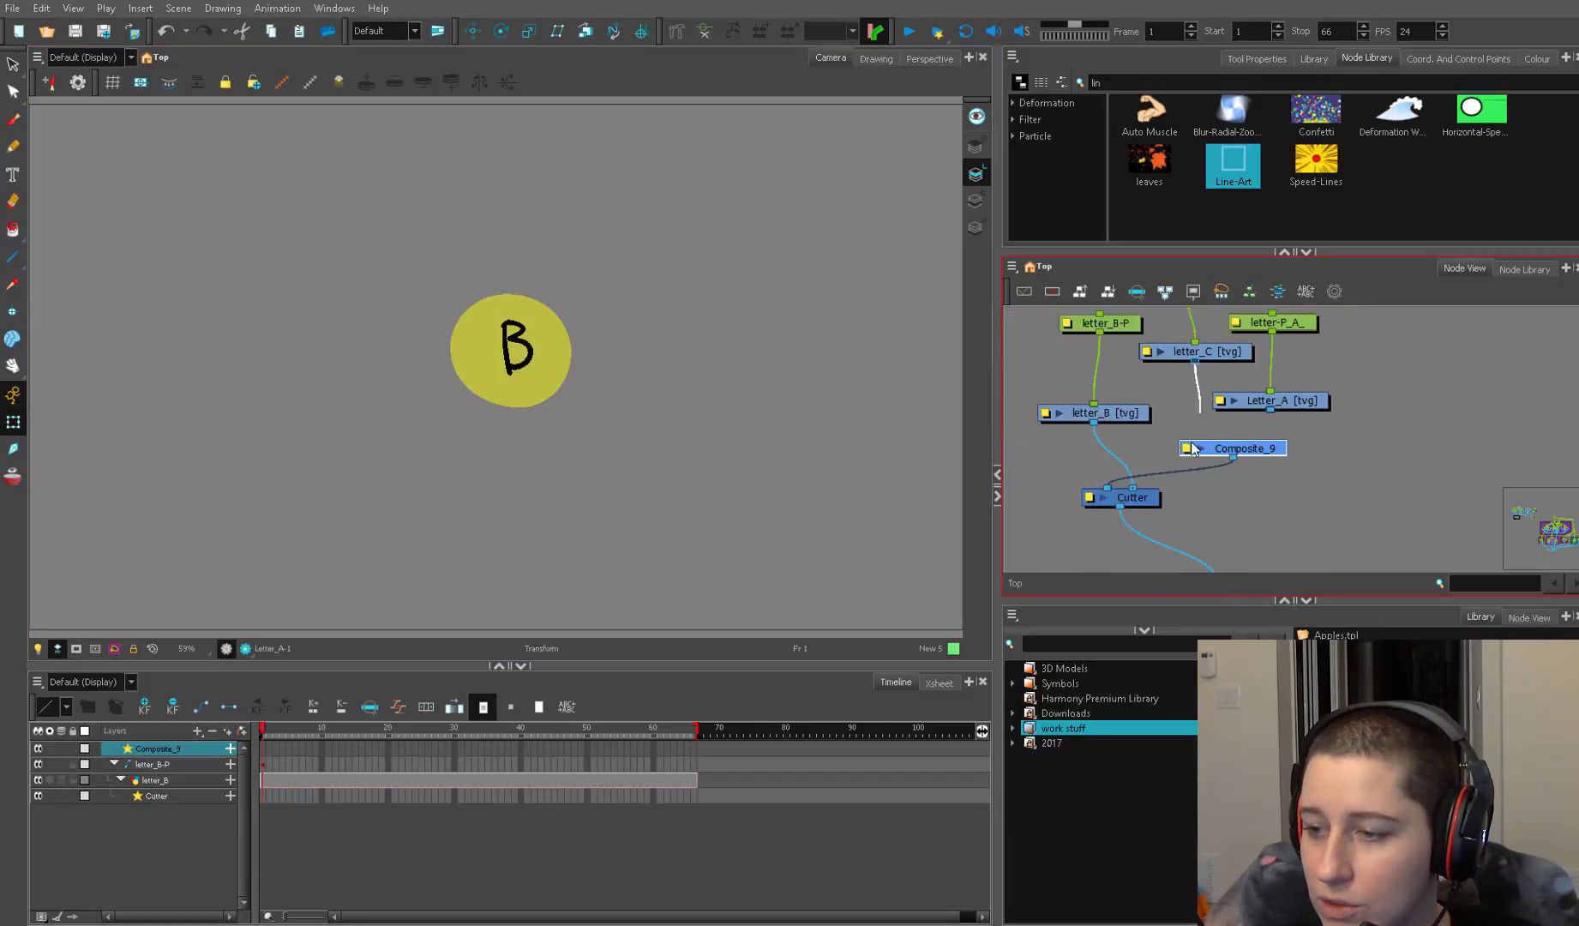
{"action": "key", "text": "ctrl+shift+z"}
{"action": "key", "text": "ctrl+shift+z"}
{"action": "key", "text": "ctrl+shift+z"}
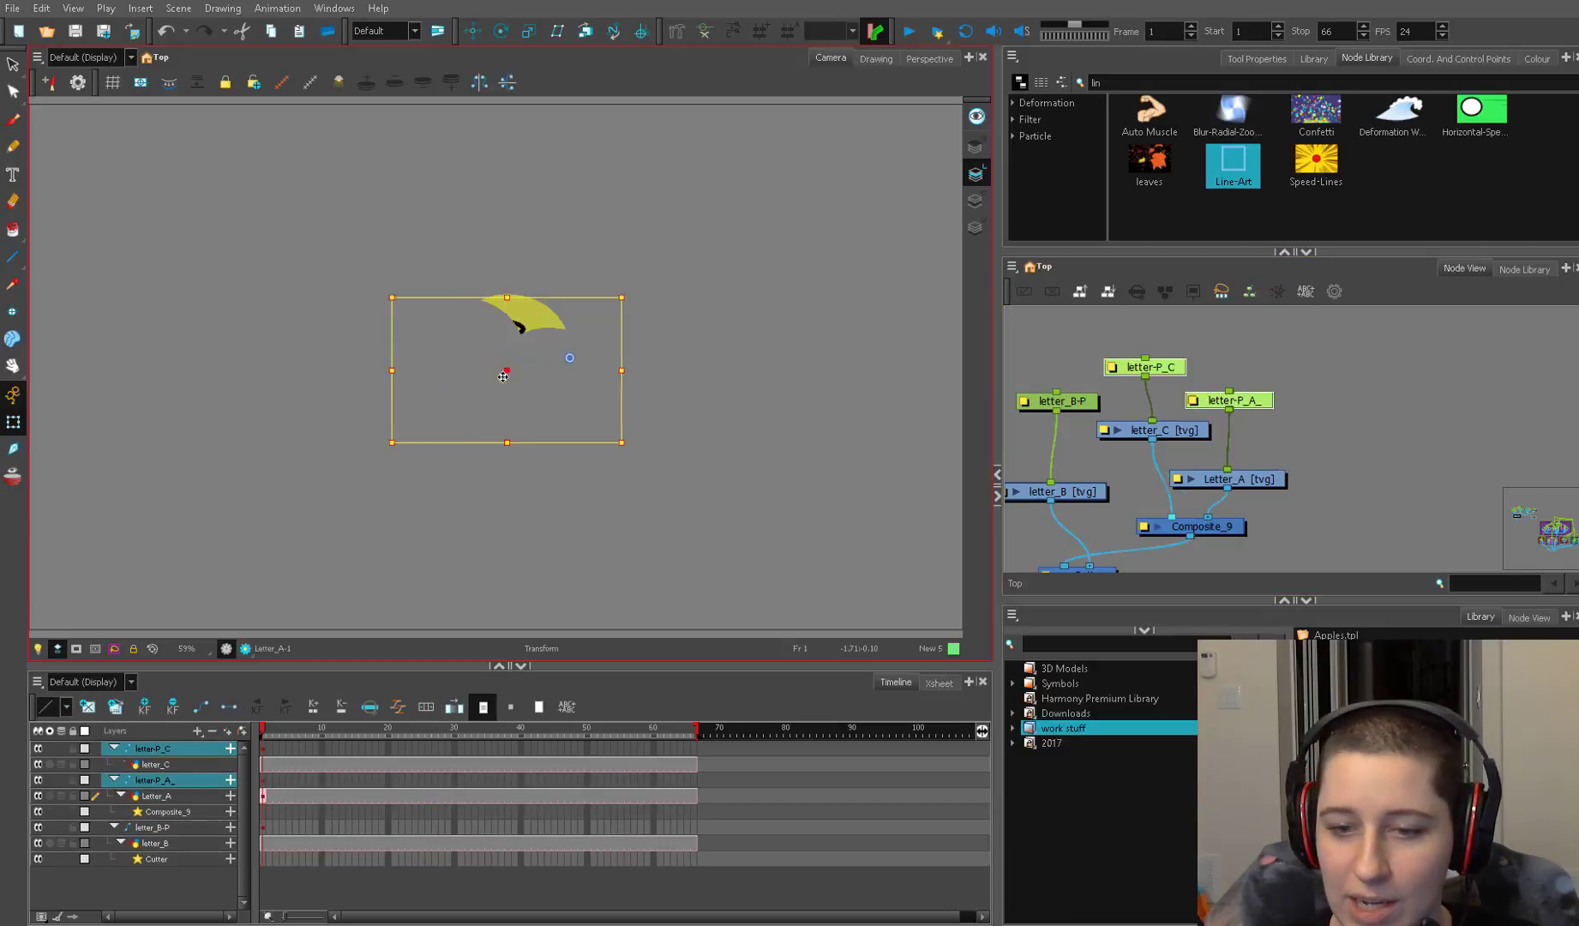
Move the letter C and letter A mattes together over letter B, and reposition them individually using their pegs
{"action": "left_click_drag", "start_coordinate": [502, 367], "coordinate": [543, 314]}
{"action": "left_click", "coordinate": [1150, 350]}
{"action": "left_click", "coordinate": [1234, 400]}
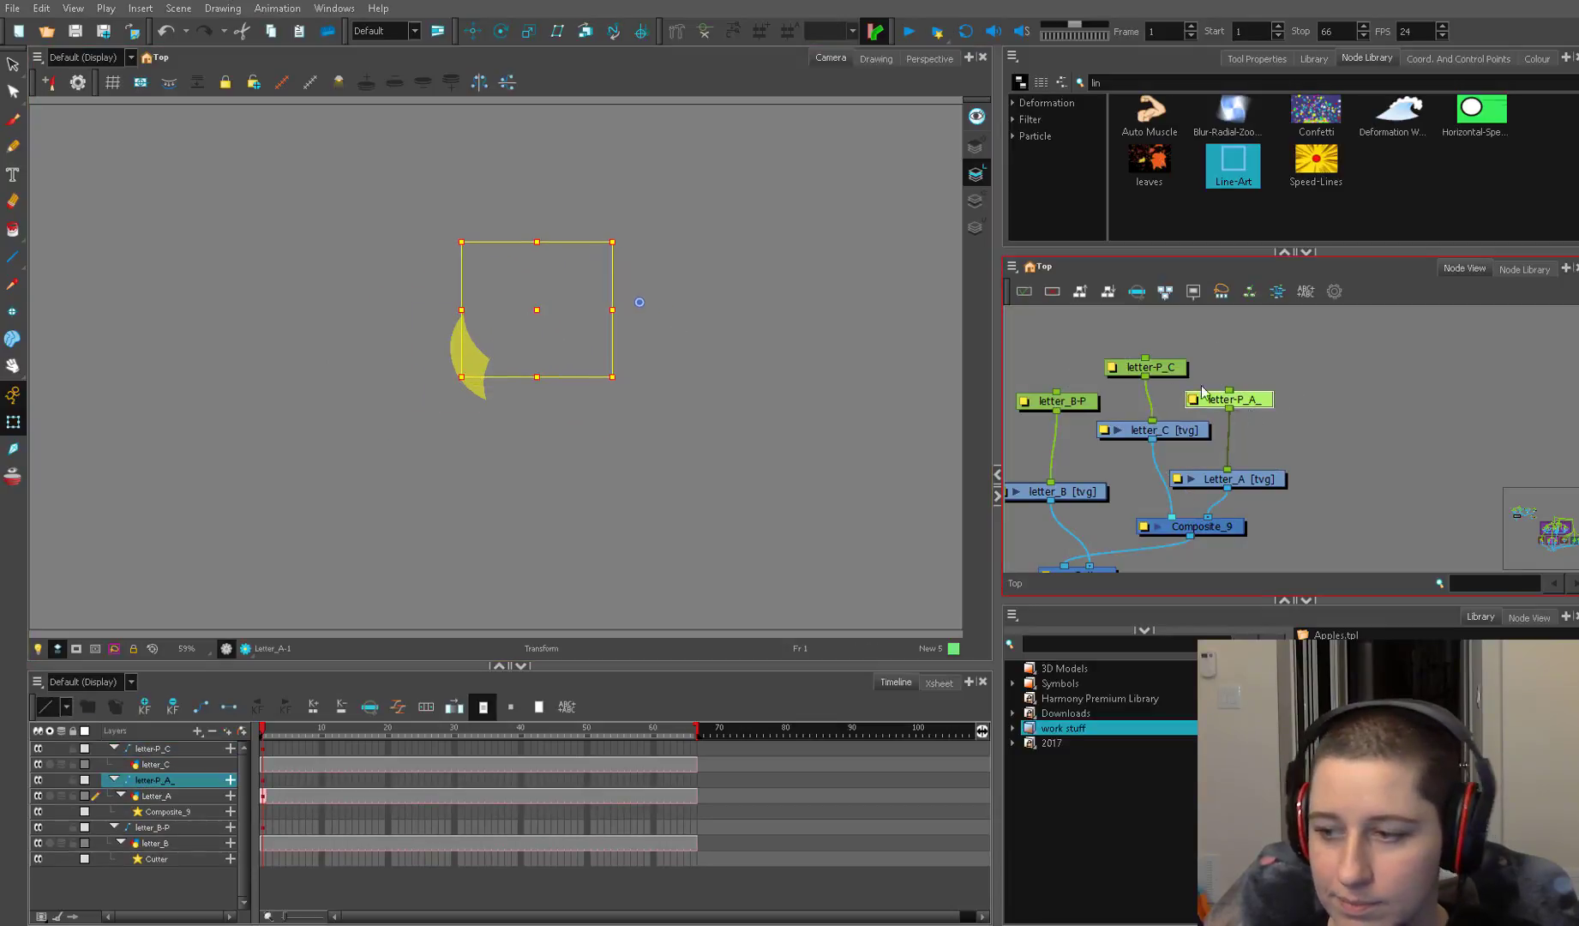
{"action": "left_click", "coordinate": [1157, 368]}
{"action": "left_click_drag", "start_coordinate": [523, 383], "coordinate": [427, 356]}
{"action": "key", "text": "space"}
Paste another composite between letter_B and the Cutter, and move letter_C's connection from Composite_9 to it
{"action": "left_click_drag", "start_coordinate": [1254, 493], "coordinate": [1286, 463]}
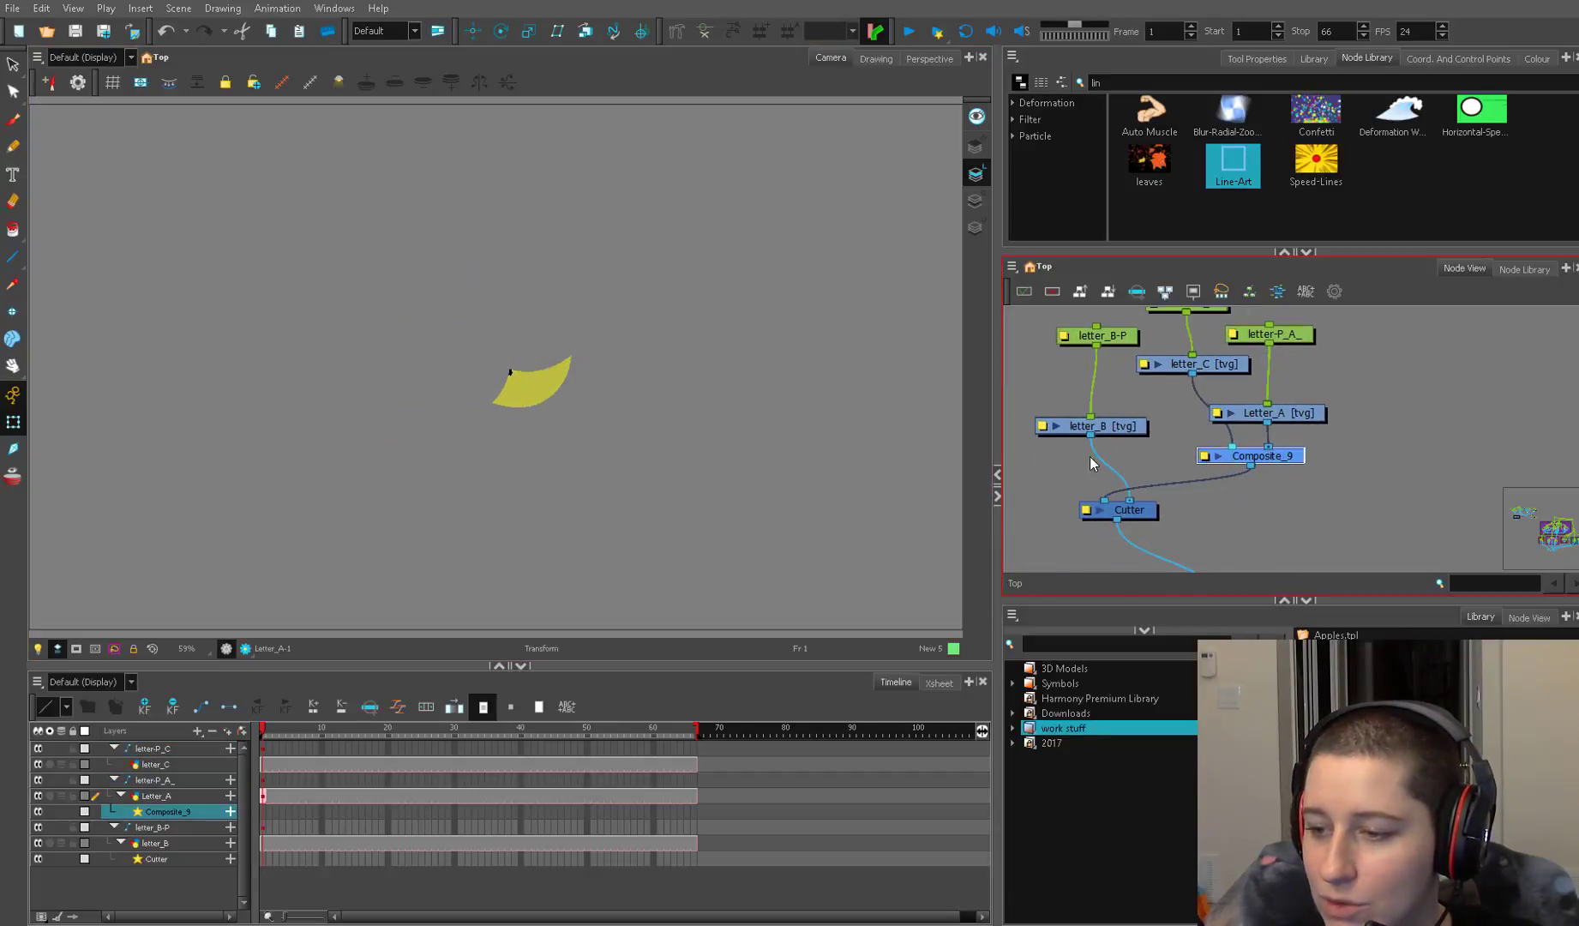
{"action": "key", "text": "ctrl+v"}
{"action": "left_click_drag", "start_coordinate": [1127, 474], "coordinate": [1128, 499]}
{"action": "mouse_move", "coordinate": [1122, 427]}
{"action": "left_mouse_down"}
{"action": "mouse_move", "coordinate": [1122, 411]}
{"action": "mouse_move", "coordinate": [1128, 456]}
{"action": "left_mouse_up"}
{"action": "left_click_drag", "start_coordinate": [1232, 446], "coordinate": [1151, 457]}
{"action": "left_click", "coordinate": [1297, 503]}
{"action": "left_click_drag", "start_coordinate": [1187, 386], "coordinate": [1189, 450]}
Rearrange the nodes to separate the Letter_A branch with Composite_9 from the letter_B and letter_C branch
{"action": "left_click", "coordinate": [1183, 368]}
{"action": "left_click_drag", "start_coordinate": [1118, 400], "coordinate": [1097, 381]}
{"action": "left_click_drag", "start_coordinate": [1301, 399], "coordinate": [1324, 413]}
{"action": "left_click_drag", "start_coordinate": [1276, 471], "coordinate": [1283, 408]}
{"action": "left_click_drag", "start_coordinate": [1365, 330], "coordinate": [1006, 451]}
{"action": "left_click_drag", "start_coordinate": [1059, 400], "coordinate": [1011, 495]}
{"action": "left_click", "coordinate": [1067, 384]}
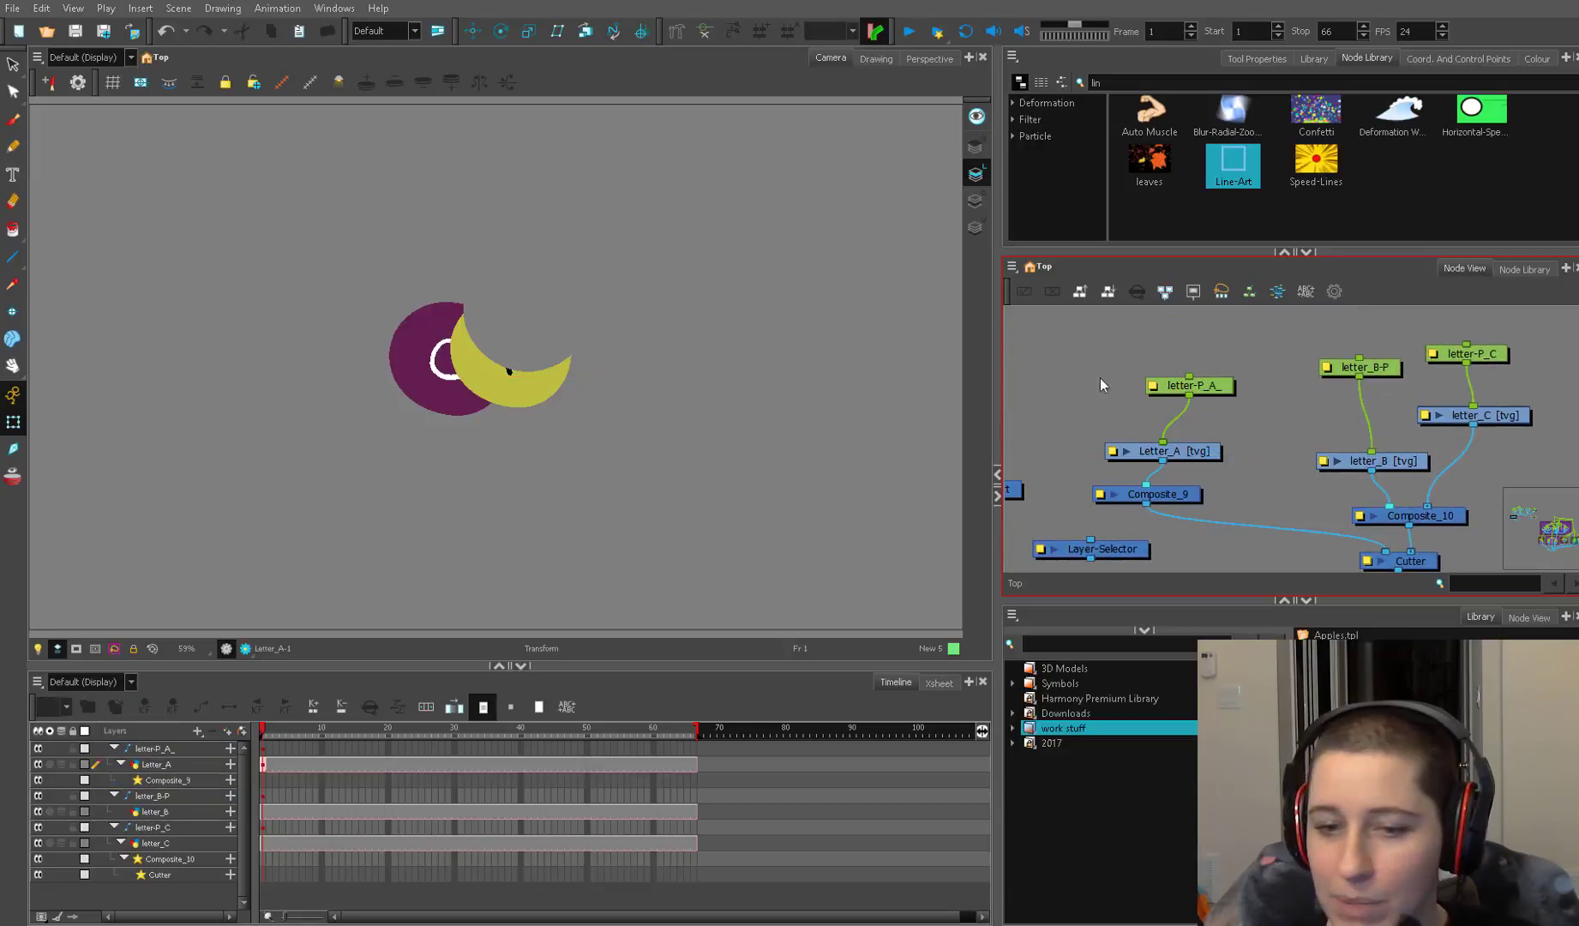
Move the Letter_A branch closer to the letter_B and letter_C nodes and tidy its spacing
{"action": "scroll", "coordinate": [655, 377], "scroll_direction": "down", "scroll_amount": 1}
{"action": "left_click_drag", "start_coordinate": [1221, 387], "coordinate": [1212, 389]}
{"action": "mouse_move", "coordinate": [521, 328]}
{"action": "left_mouse_down"}
{"action": "mouse_move", "coordinate": [424, 343]}
{"action": "mouse_move", "coordinate": [467, 423]}
{"action": "mouse_move", "coordinate": [515, 410]}
{"action": "mouse_move", "coordinate": [444, 322]}
{"action": "mouse_move", "coordinate": [496, 420]}
{"action": "mouse_move", "coordinate": [511, 320]}
{"action": "mouse_move", "coordinate": [524, 328]}
{"action": "left_mouse_up"}
{"action": "left_click_drag", "start_coordinate": [1258, 402], "coordinate": [1168, 472]}
{"action": "left_click", "coordinate": [1171, 453]}
{"action": "left_click", "coordinate": [1155, 512]}
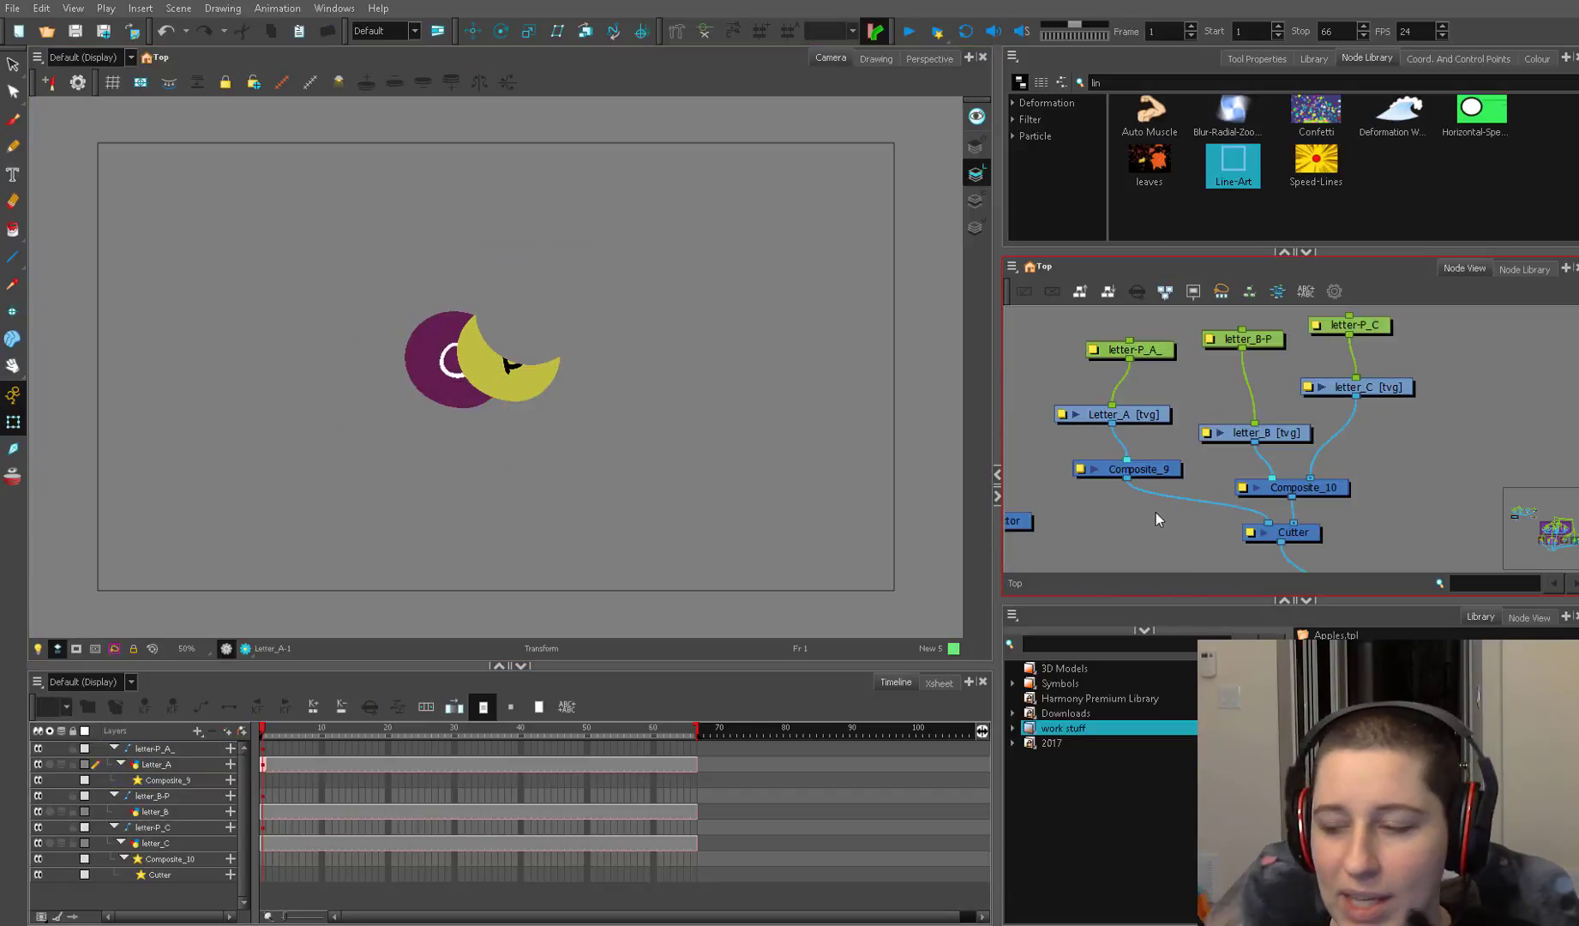
Open the Cutter's layer properties and move the letter A matte across letters C and B
{"action": "scroll", "coordinate": [1187, 387], "scroll_direction": "up", "scroll_amount": 4}
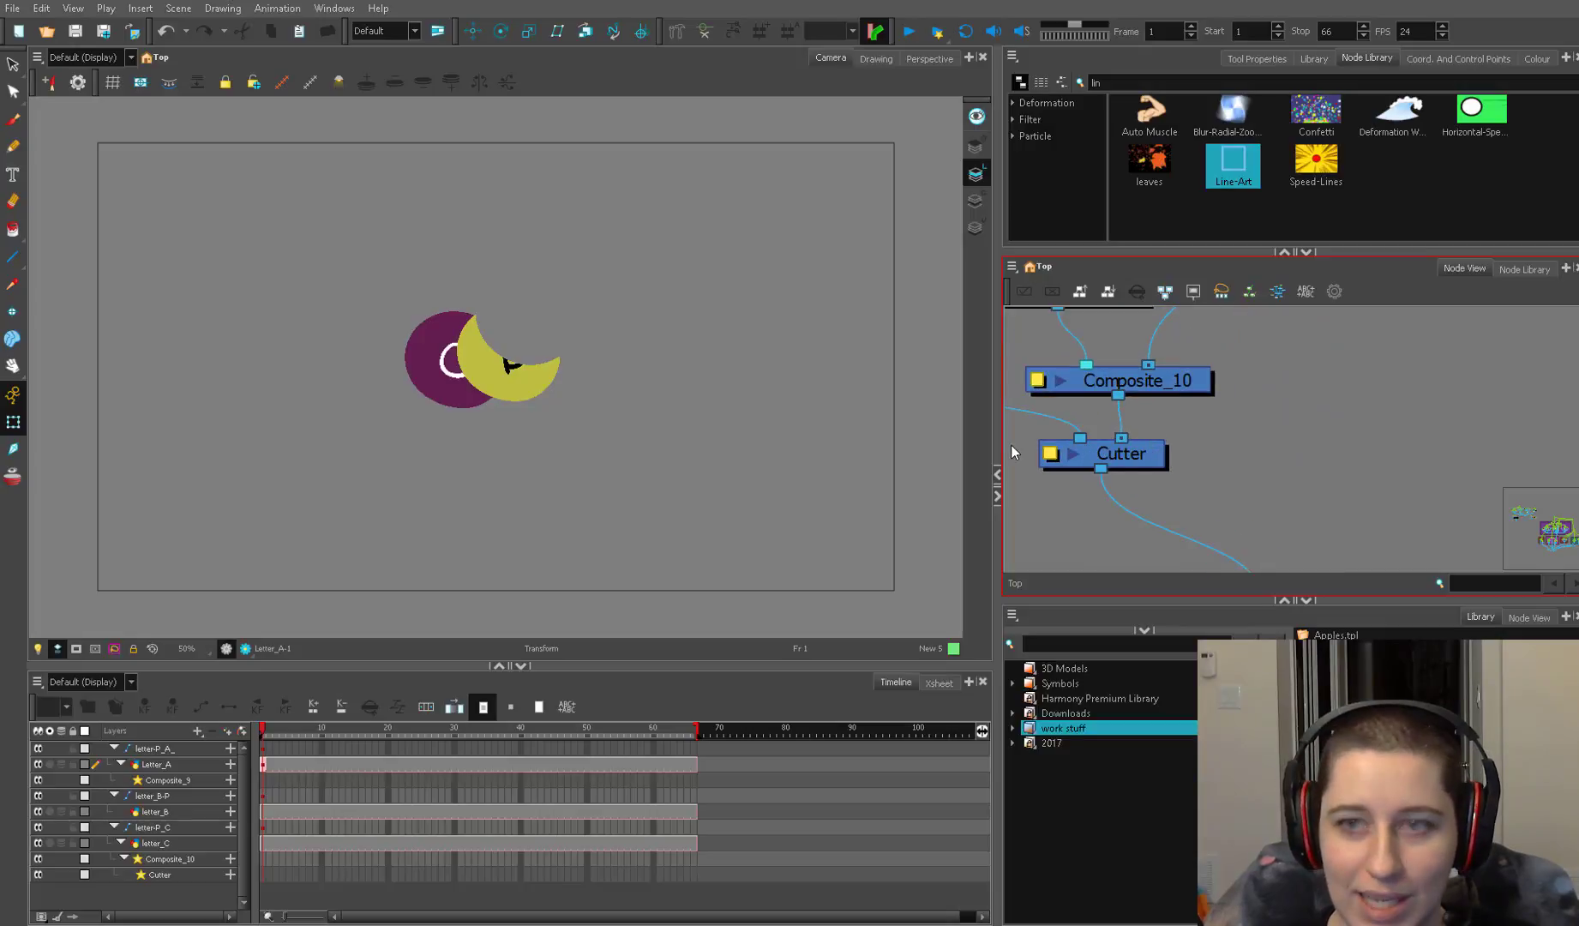
{"action": "scroll", "coordinate": [1096, 434], "scroll_direction": "up", "scroll_amount": 1}
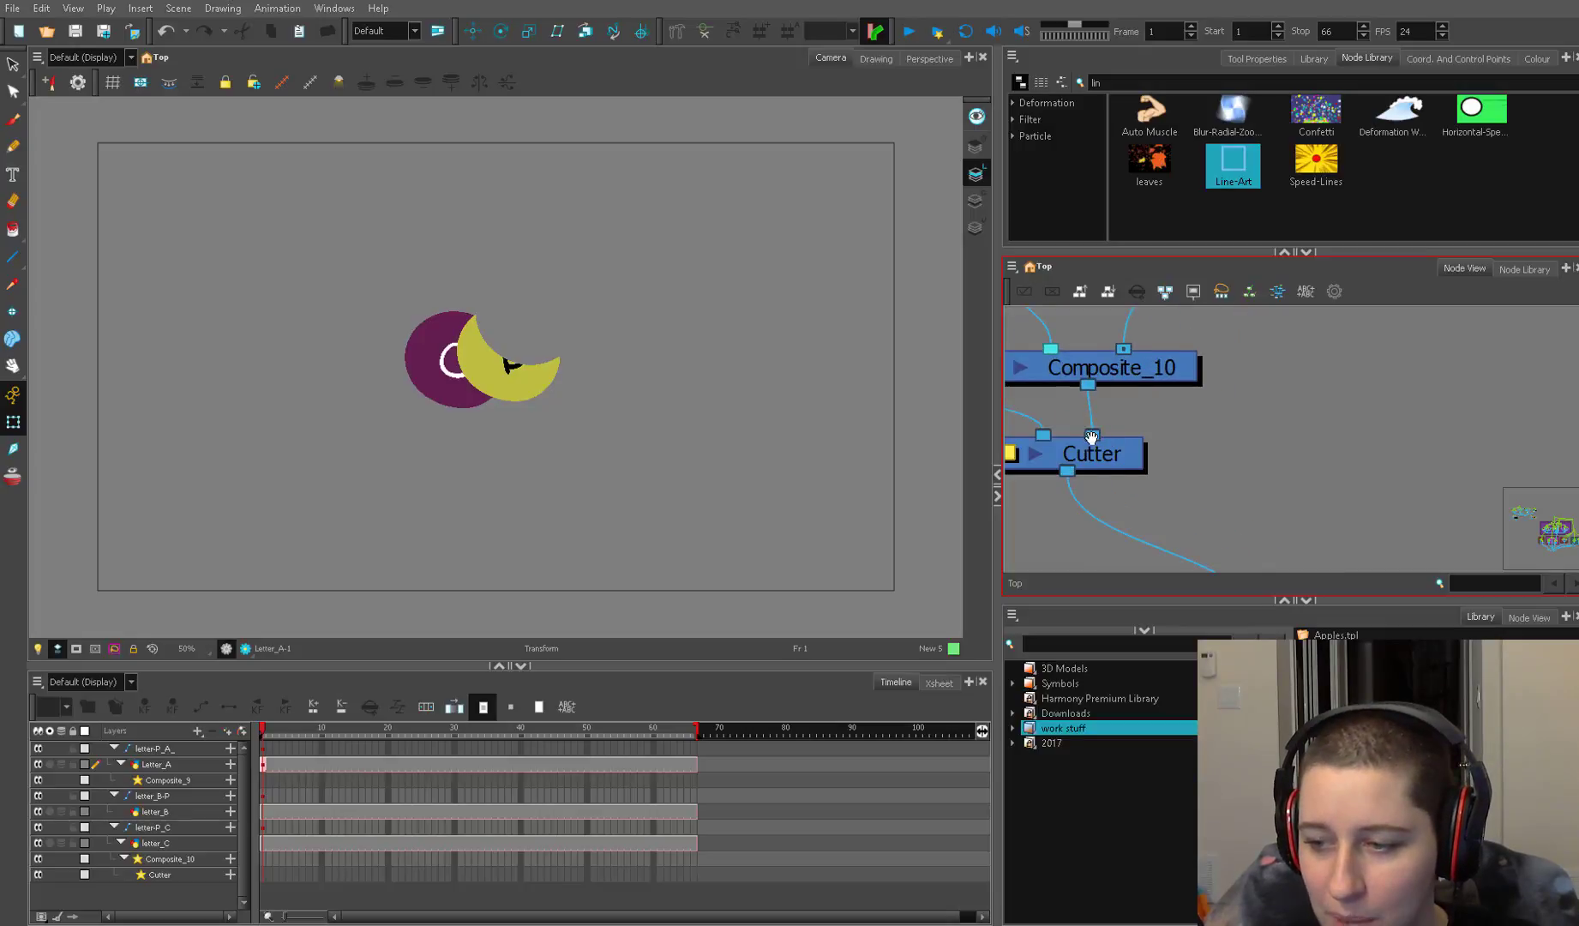
{"action": "left_click_drag", "start_coordinate": [1094, 438], "coordinate": [1280, 471]}
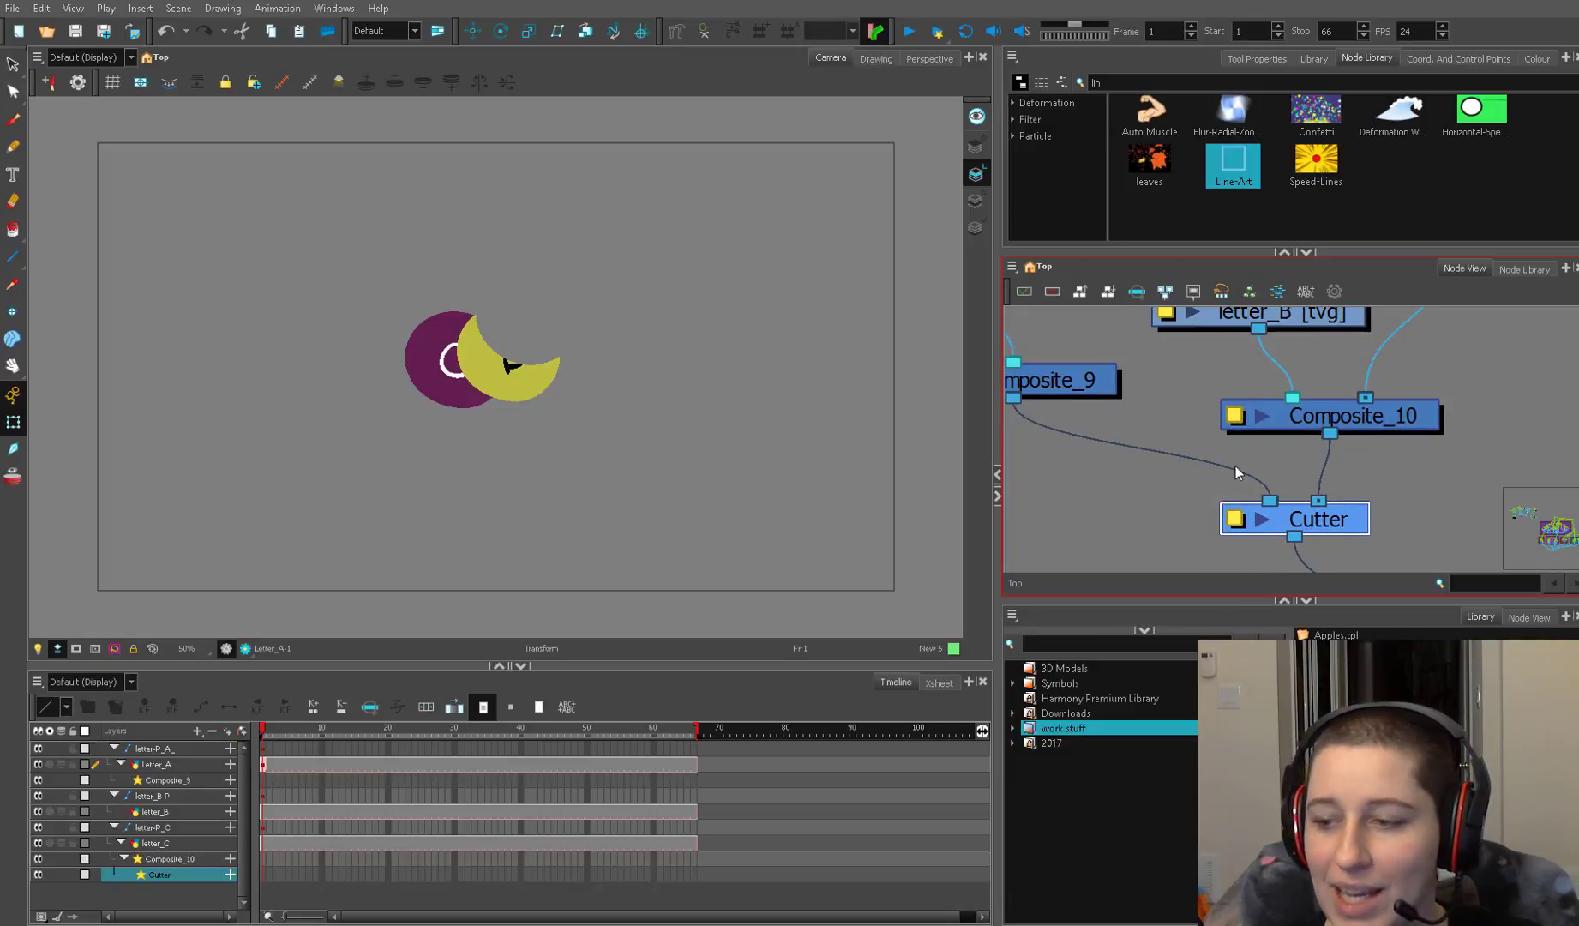
{"action": "left_click", "coordinate": [1232, 520]}
{"action": "left_click", "coordinate": [531, 343]}
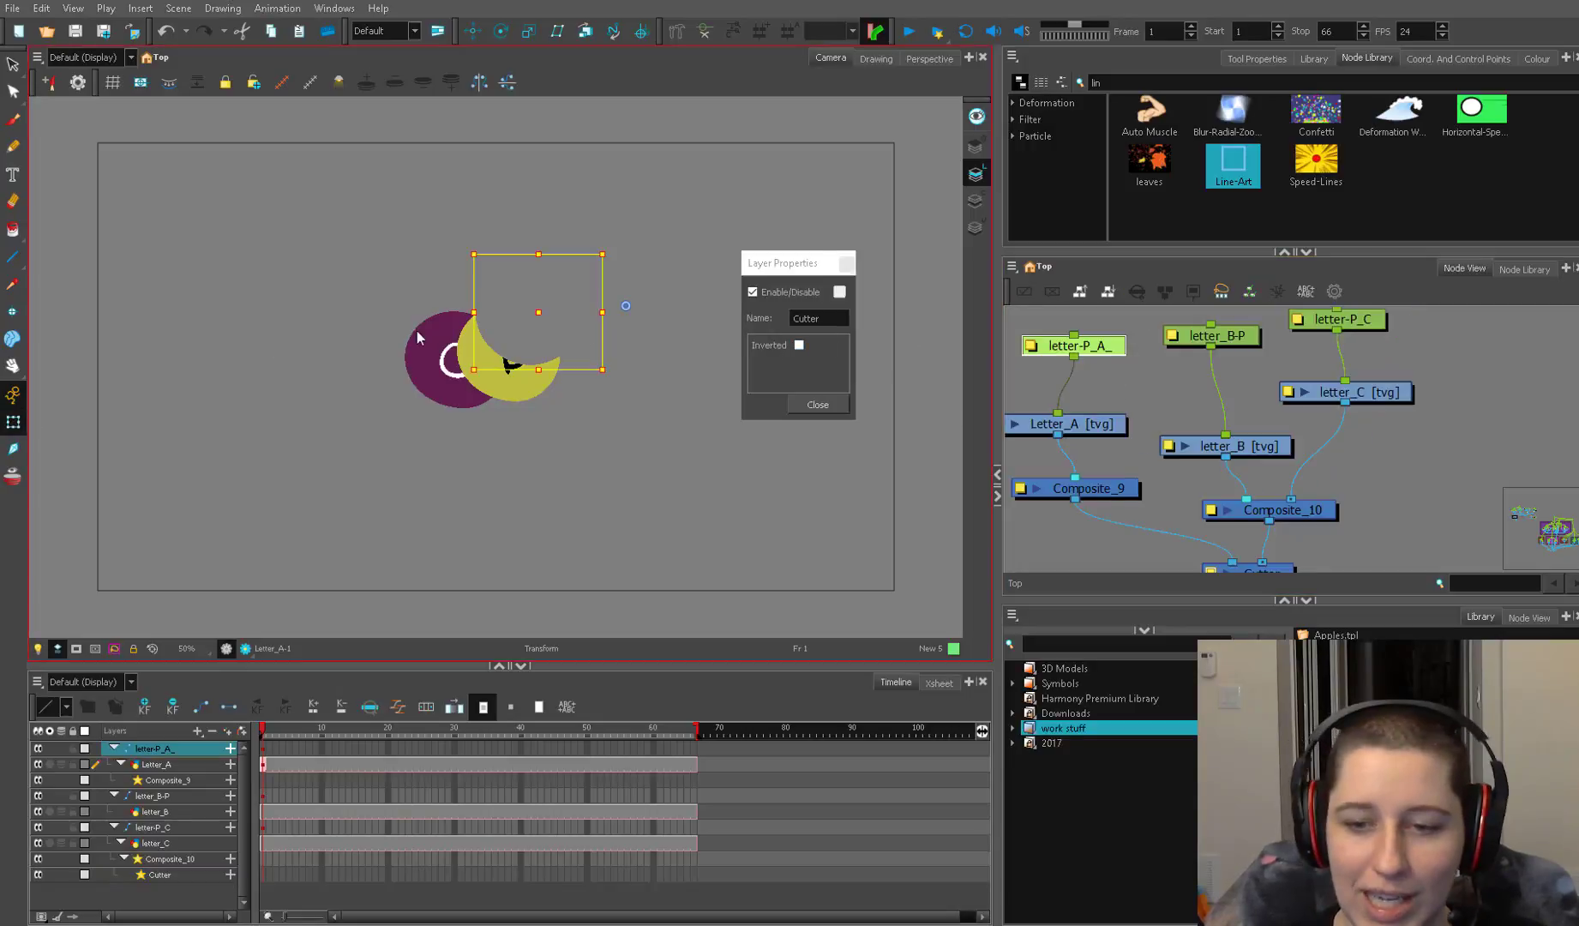
{"action": "left_click_drag", "start_coordinate": [545, 313], "coordinate": [463, 342]}
{"action": "left_click_drag", "start_coordinate": [1134, 504], "coordinate": [1151, 463]}
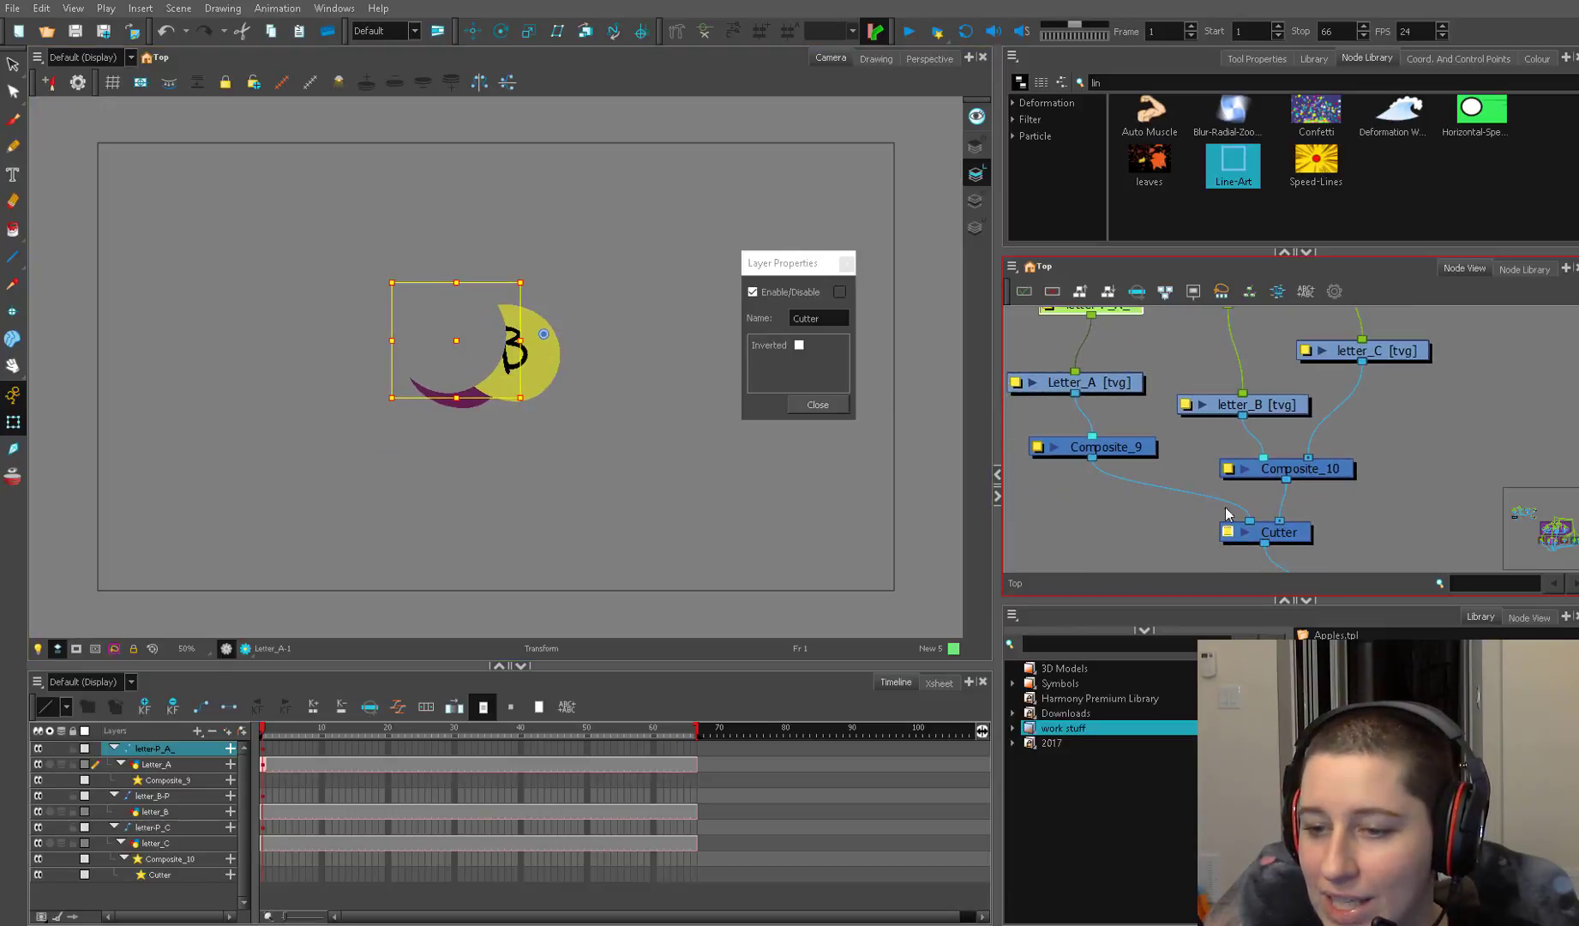
Invert the Cutter, move the letter A matte over letter B, and close the layer properties
{"action": "left_click", "coordinate": [799, 345]}
{"action": "left_click_drag", "start_coordinate": [421, 324], "coordinate": [485, 355]}
{"action": "left_click", "coordinate": [1074, 515]}
{"action": "left_click", "coordinate": [827, 405]}
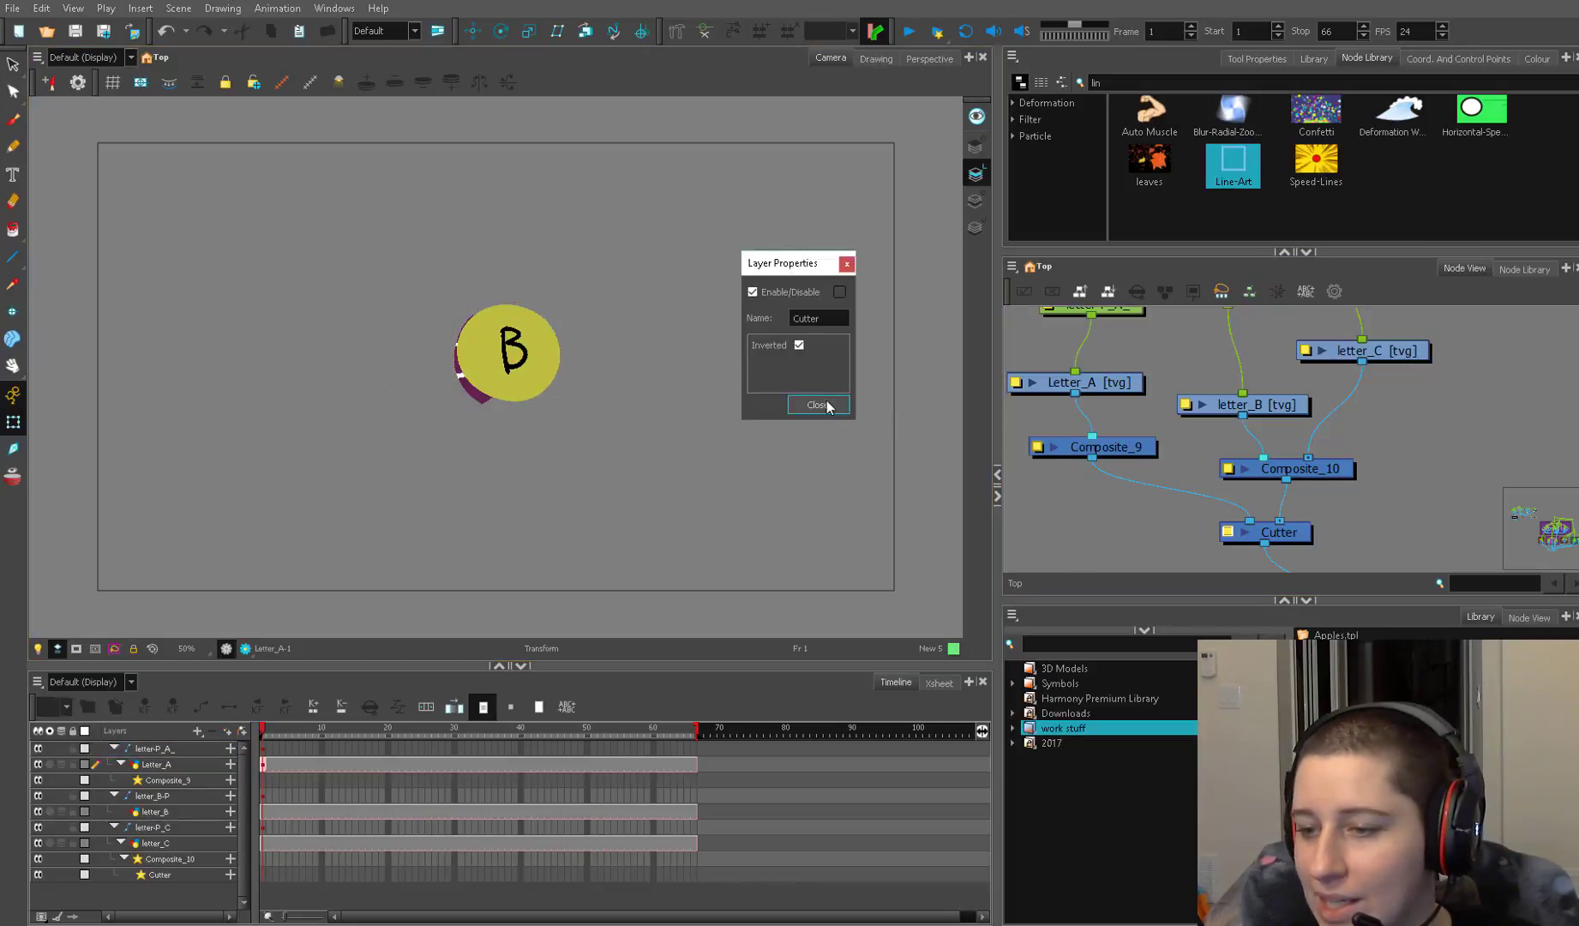
{"action": "left_click", "coordinate": [1109, 509]}
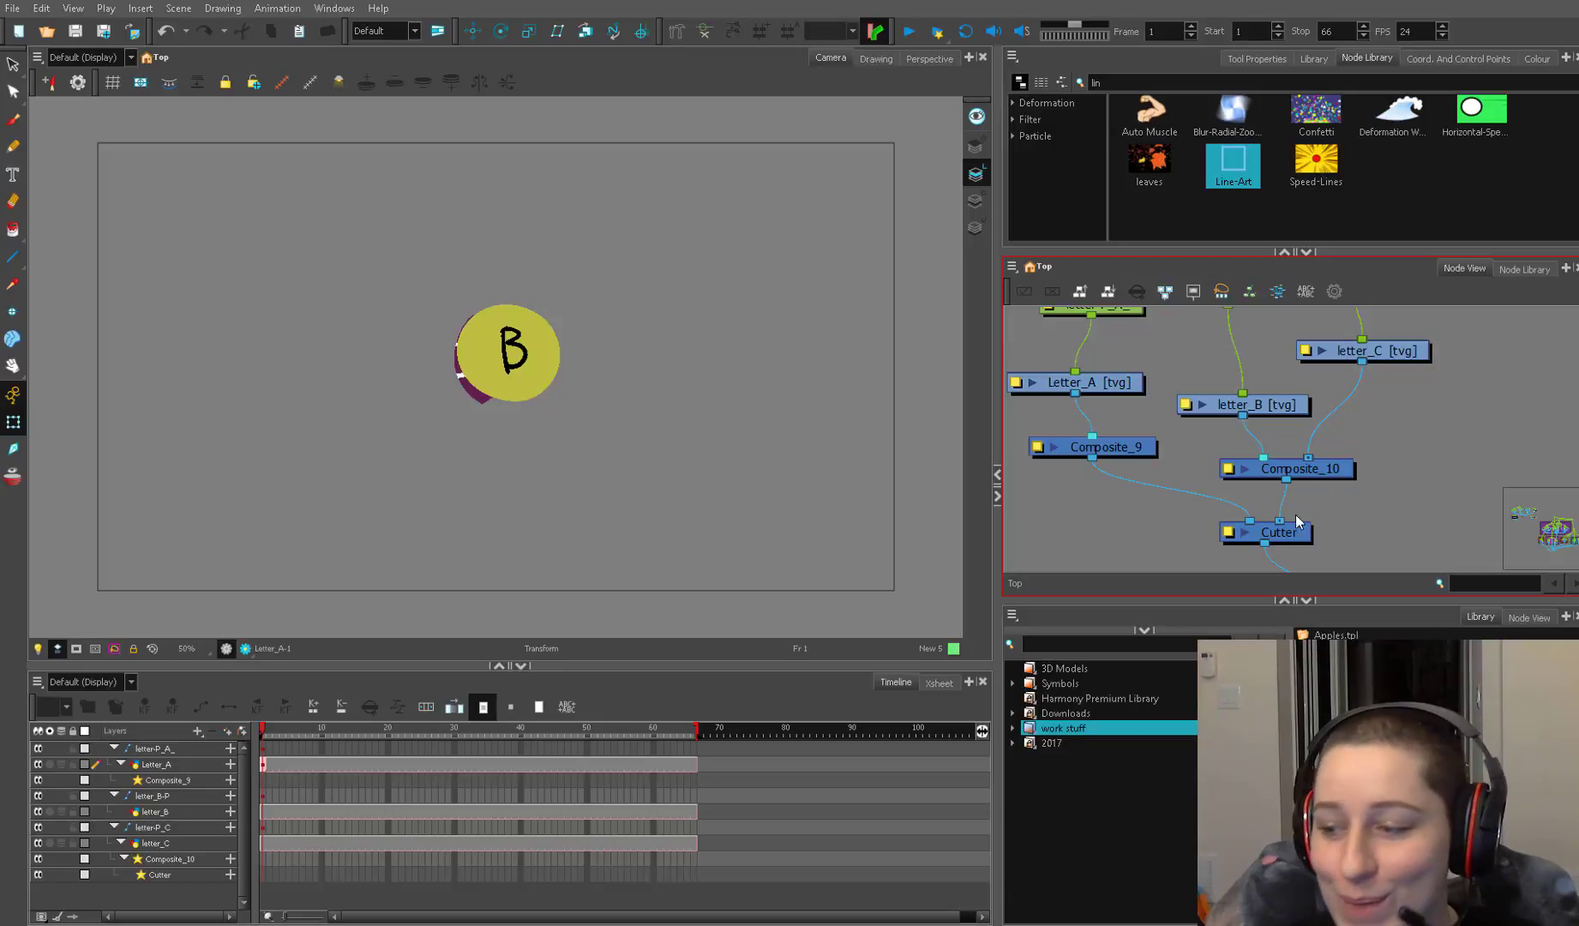
Reopen the Cutter's properties and try swapping Composite_9 and Composite_10 between its two inputs
{"action": "left_click_drag", "start_coordinate": [1265, 520], "coordinate": [1260, 523]}
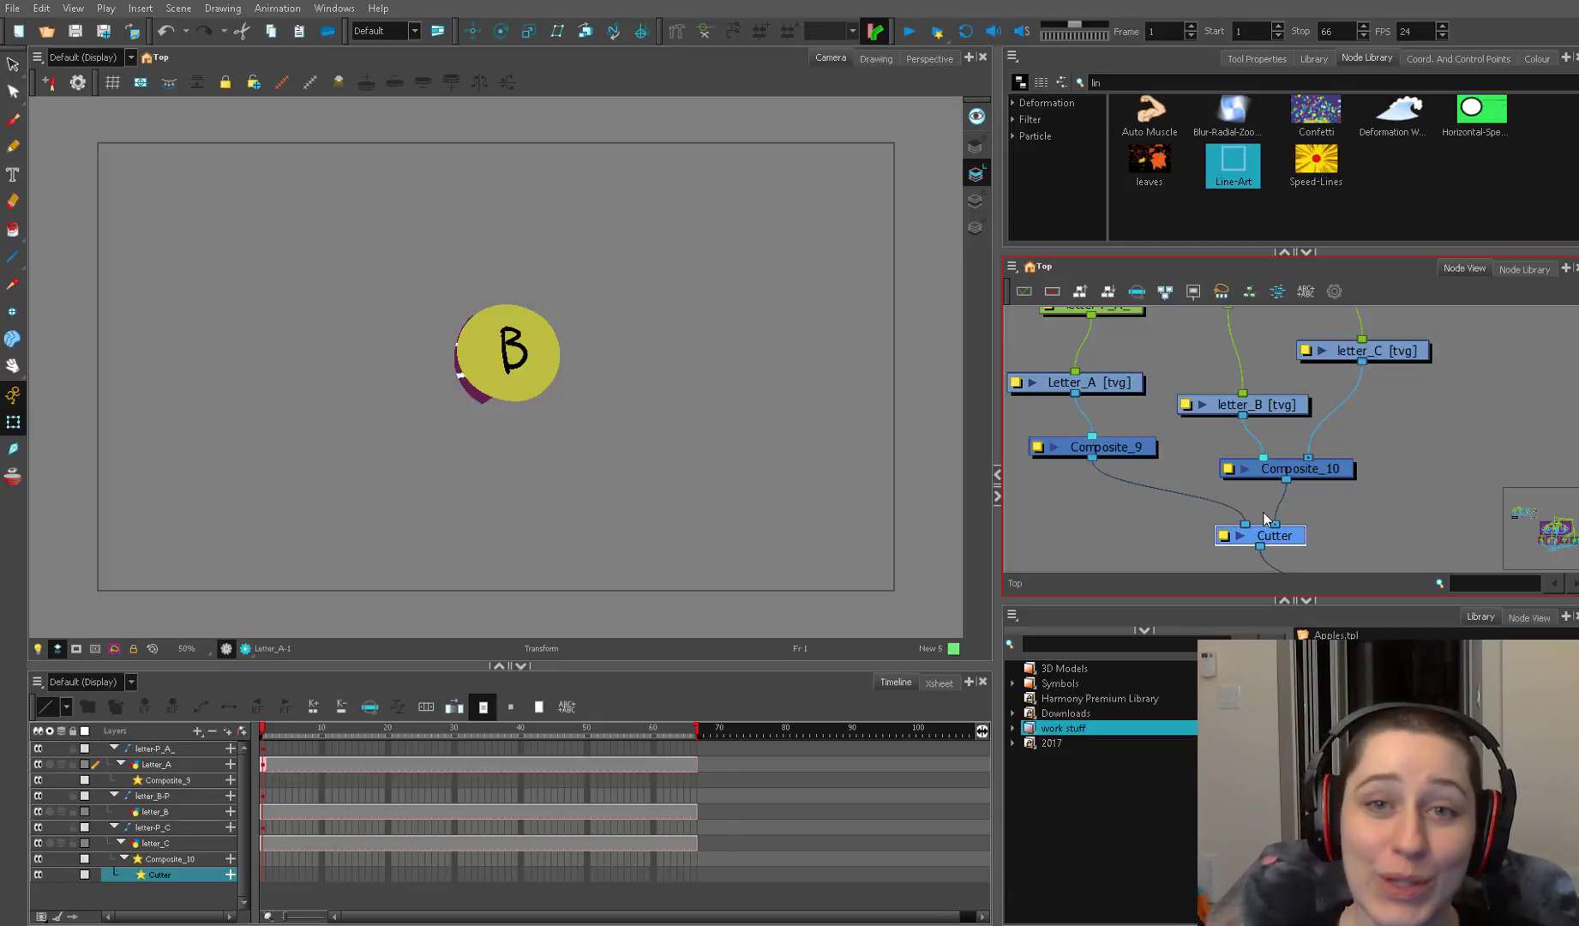
{"action": "double_click", "coordinate": [1260, 535]}
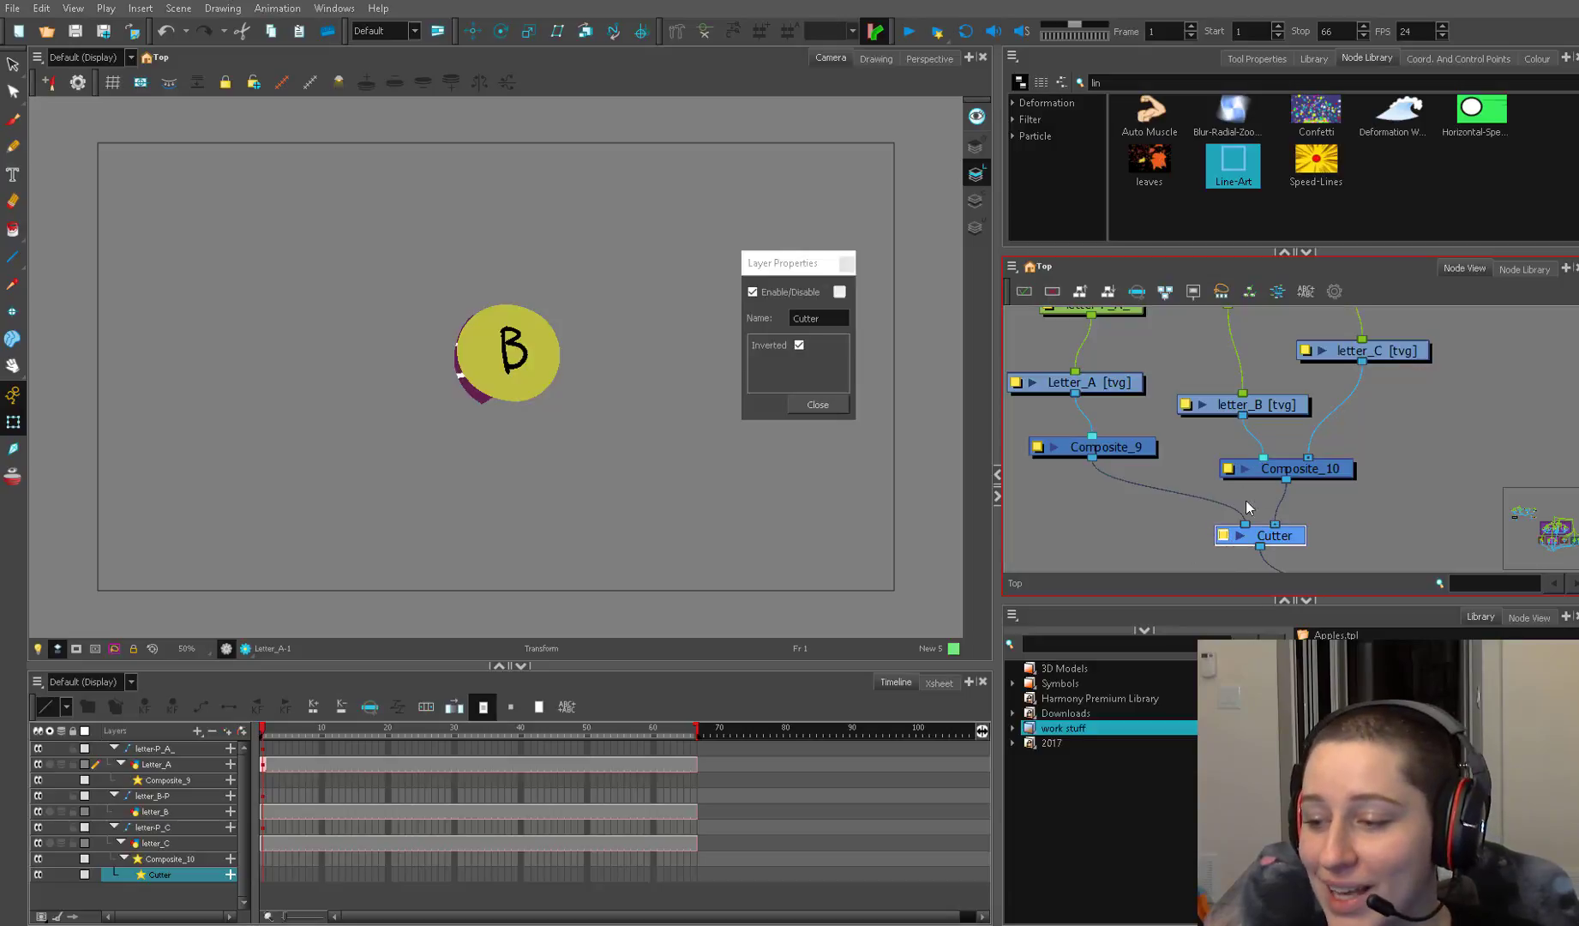
{"action": "mouse_move", "coordinate": [1259, 536]}
{"action": "left_mouse_down"}
{"action": "mouse_move", "coordinate": [1283, 535]}
{"action": "mouse_move", "coordinate": [1261, 535]}
{"action": "left_mouse_up"}
{"action": "mouse_move", "coordinate": [1278, 523]}
{"action": "left_mouse_down"}
{"action": "mouse_move", "coordinate": [1248, 525]}
{"action": "mouse_move", "coordinate": [1272, 521]}
{"action": "left_mouse_up"}
{"action": "left_click_drag", "start_coordinate": [1091, 458], "coordinate": [1248, 524]}
Turn off the Cutter's Inverted option and reconnect Composite_9 to its Matte input and Composite_10 to the other
{"action": "left_click", "coordinate": [800, 344]}
{"action": "left_click", "coordinate": [799, 345]}
{"action": "left_click", "coordinate": [799, 345]}
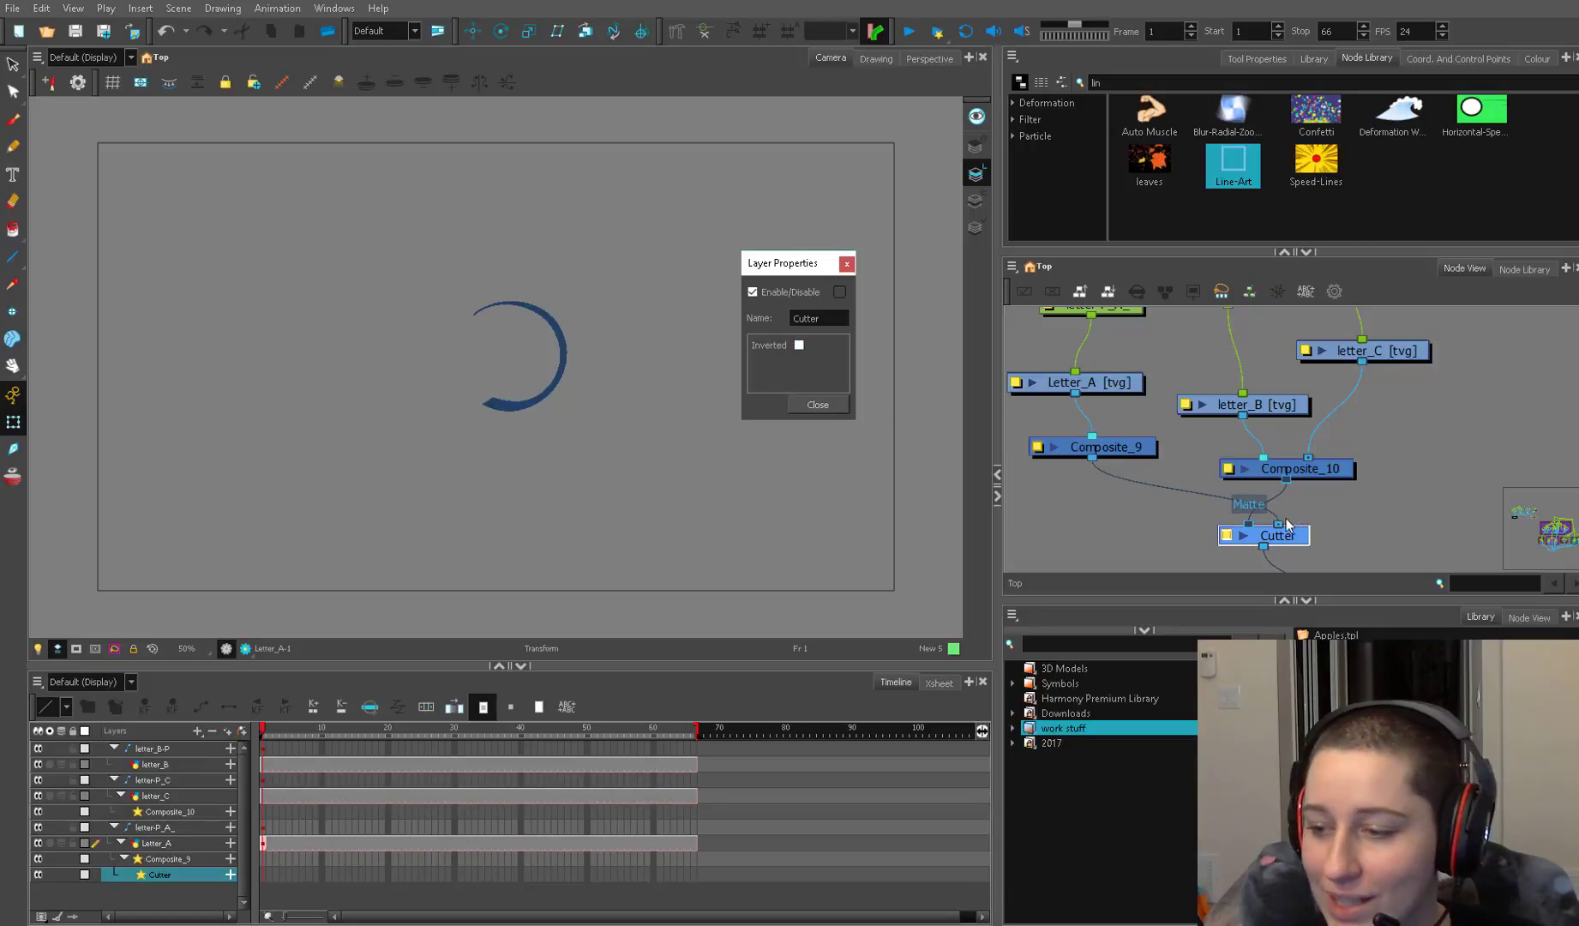
{"action": "left_click_drag", "start_coordinate": [1278, 524], "coordinate": [1249, 524]}
{"action": "left_click", "coordinate": [507, 786]}
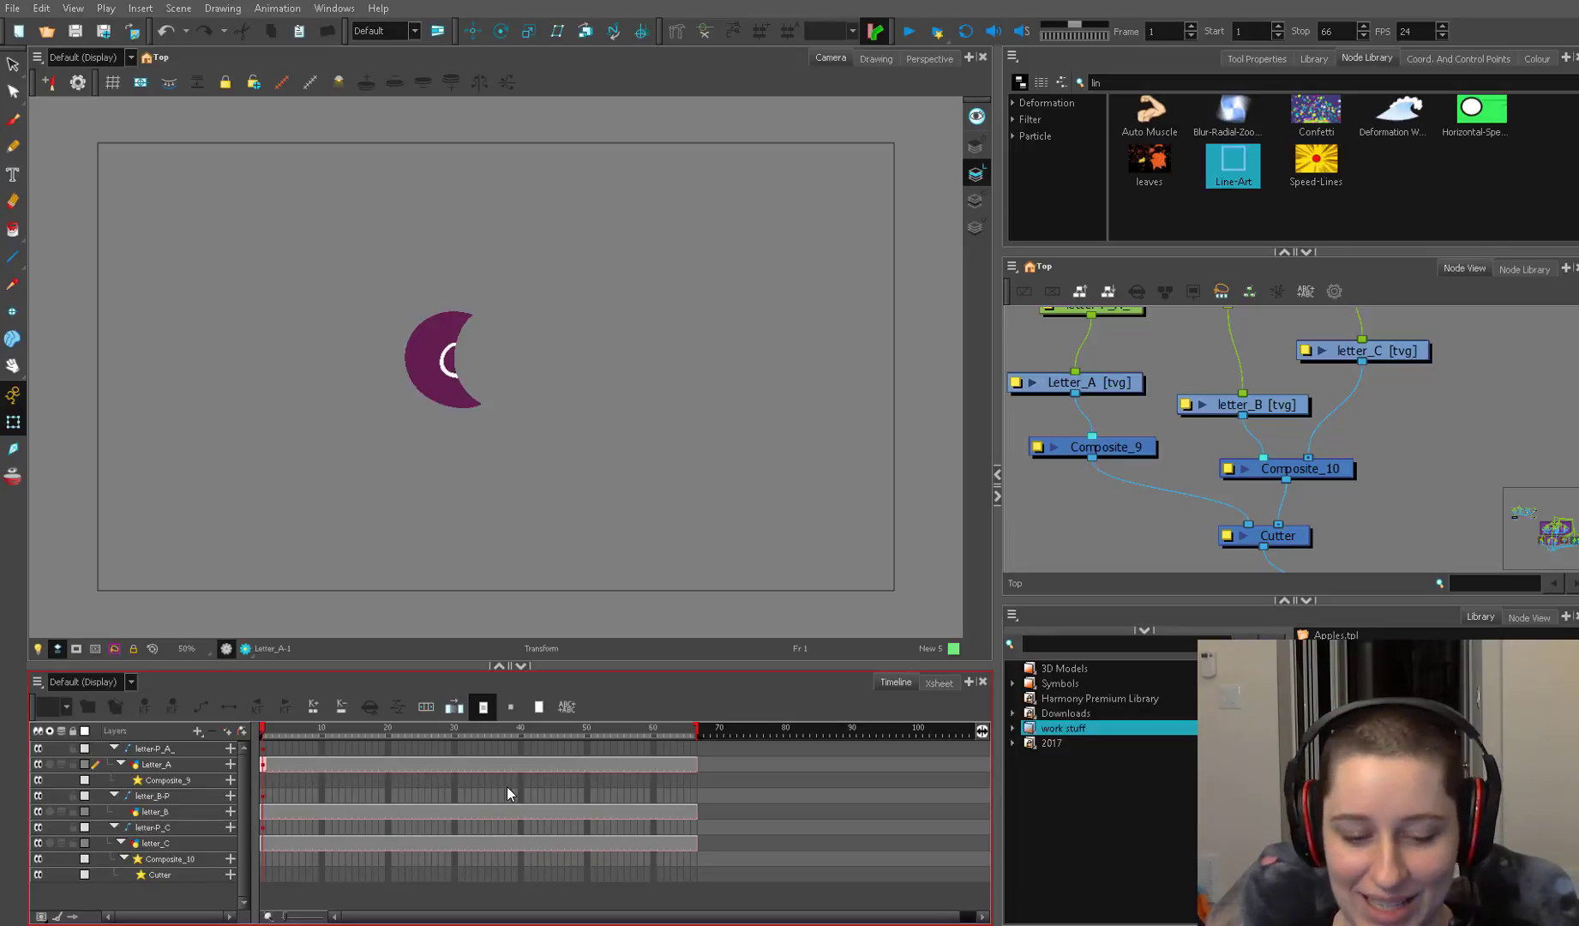
Clear the node library's search for "lin" and display the Favorites category of nodes
{"action": "left_click", "coordinate": [1040, 121]}
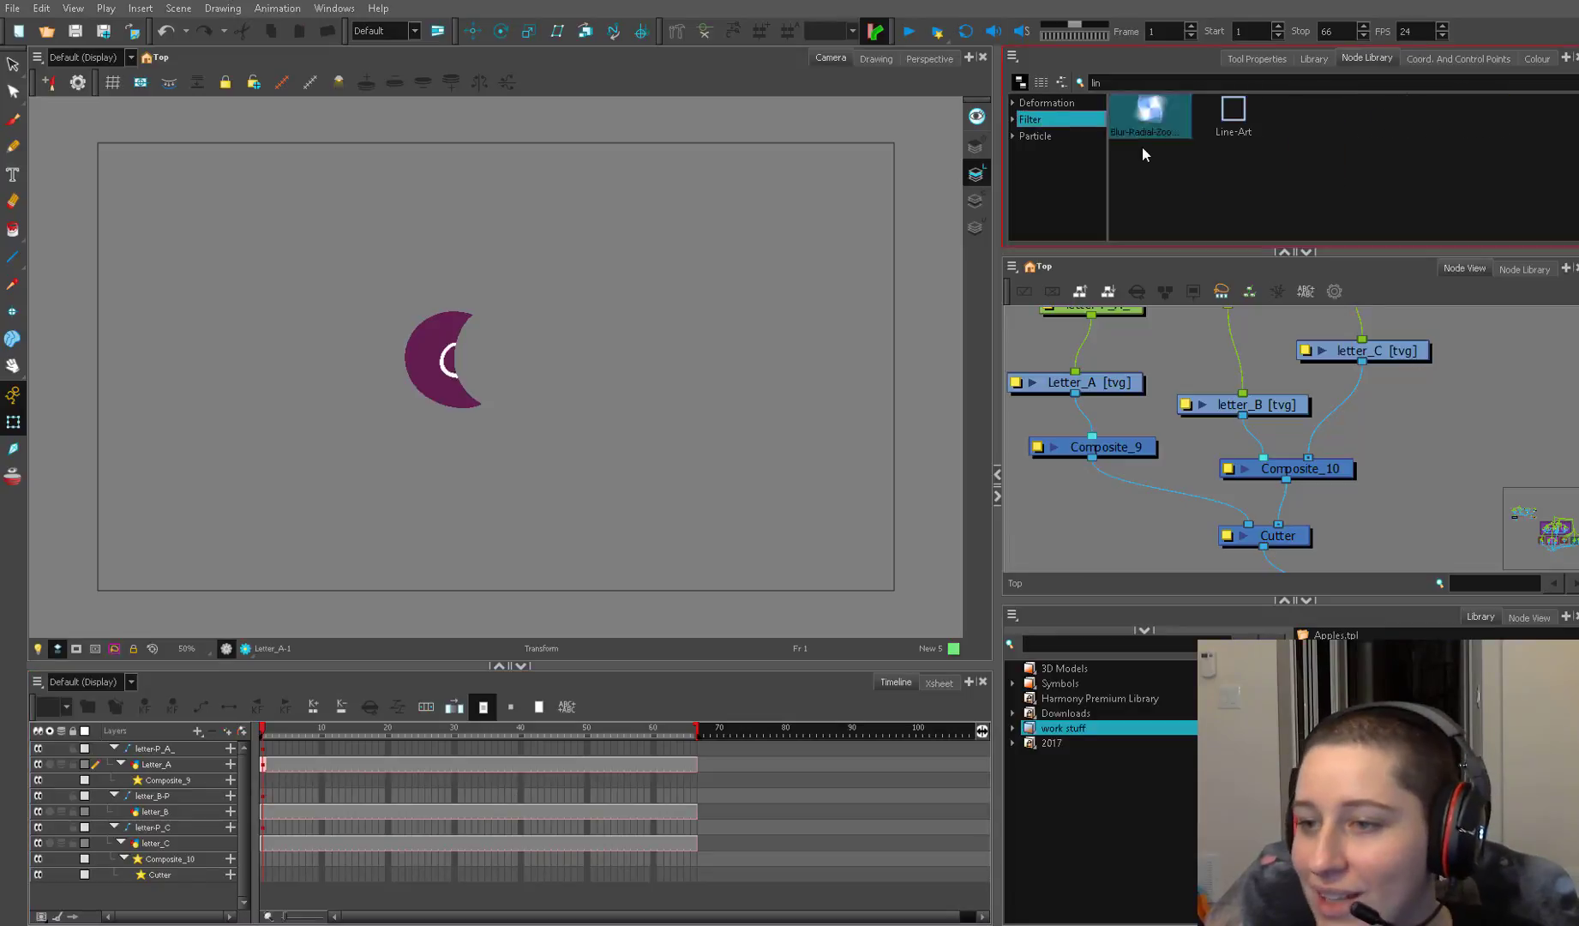
{"action": "left_click_drag", "start_coordinate": [1176, 84], "coordinate": [1085, 87]}
{"action": "key", "text": "BackSpace"}
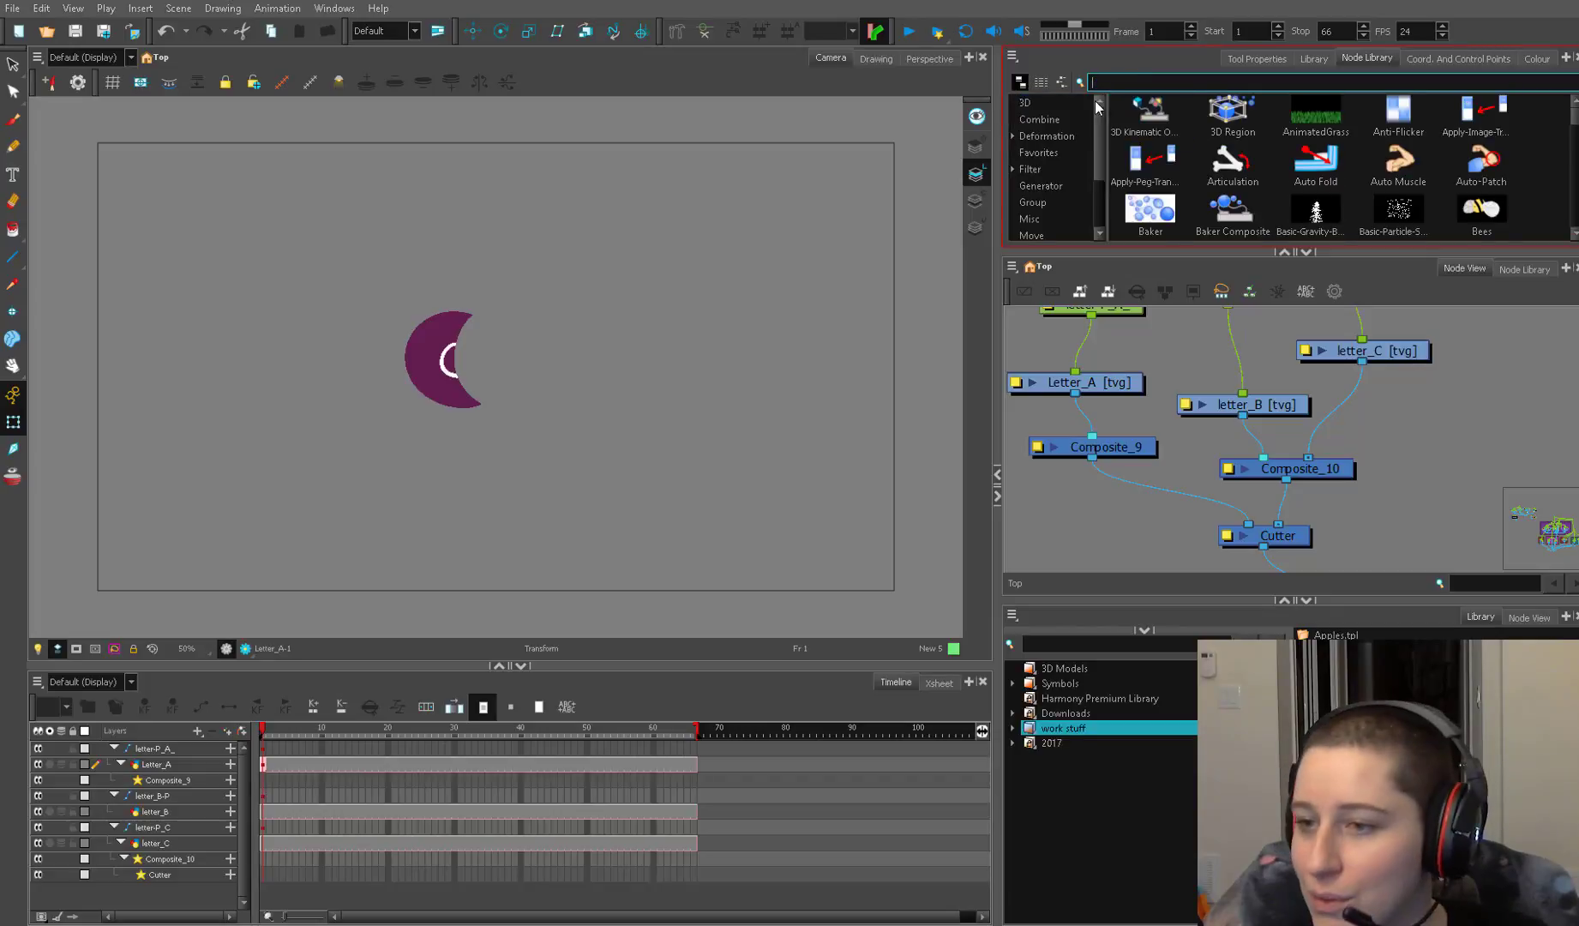
{"action": "left_click", "coordinate": [1087, 186]}
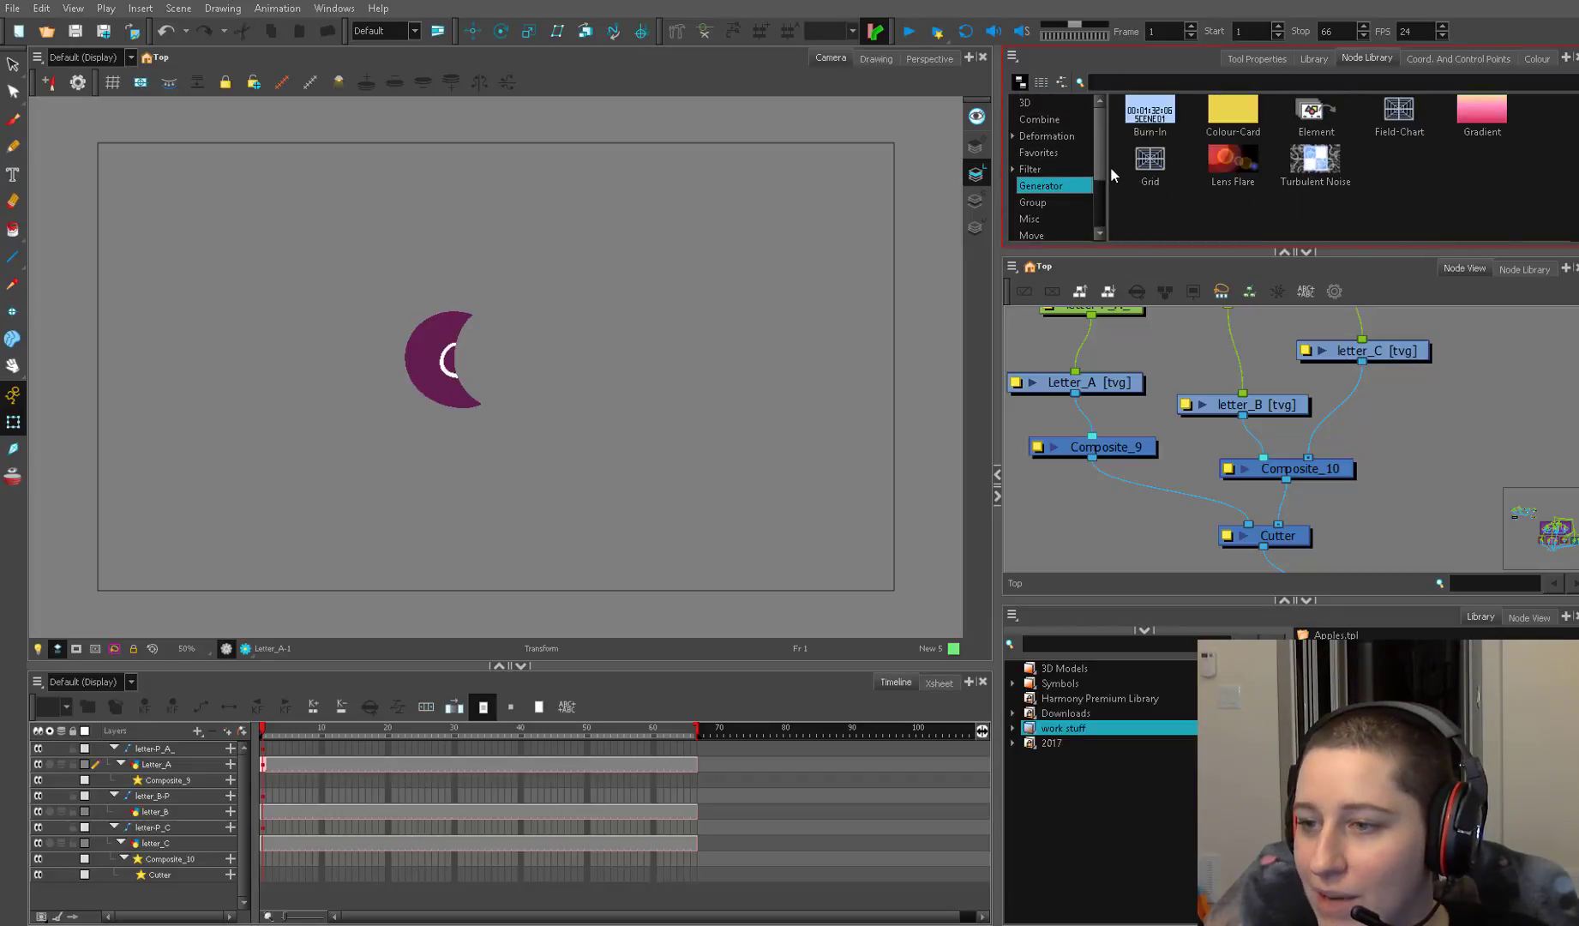
{"action": "left_click", "coordinate": [1060, 153]}
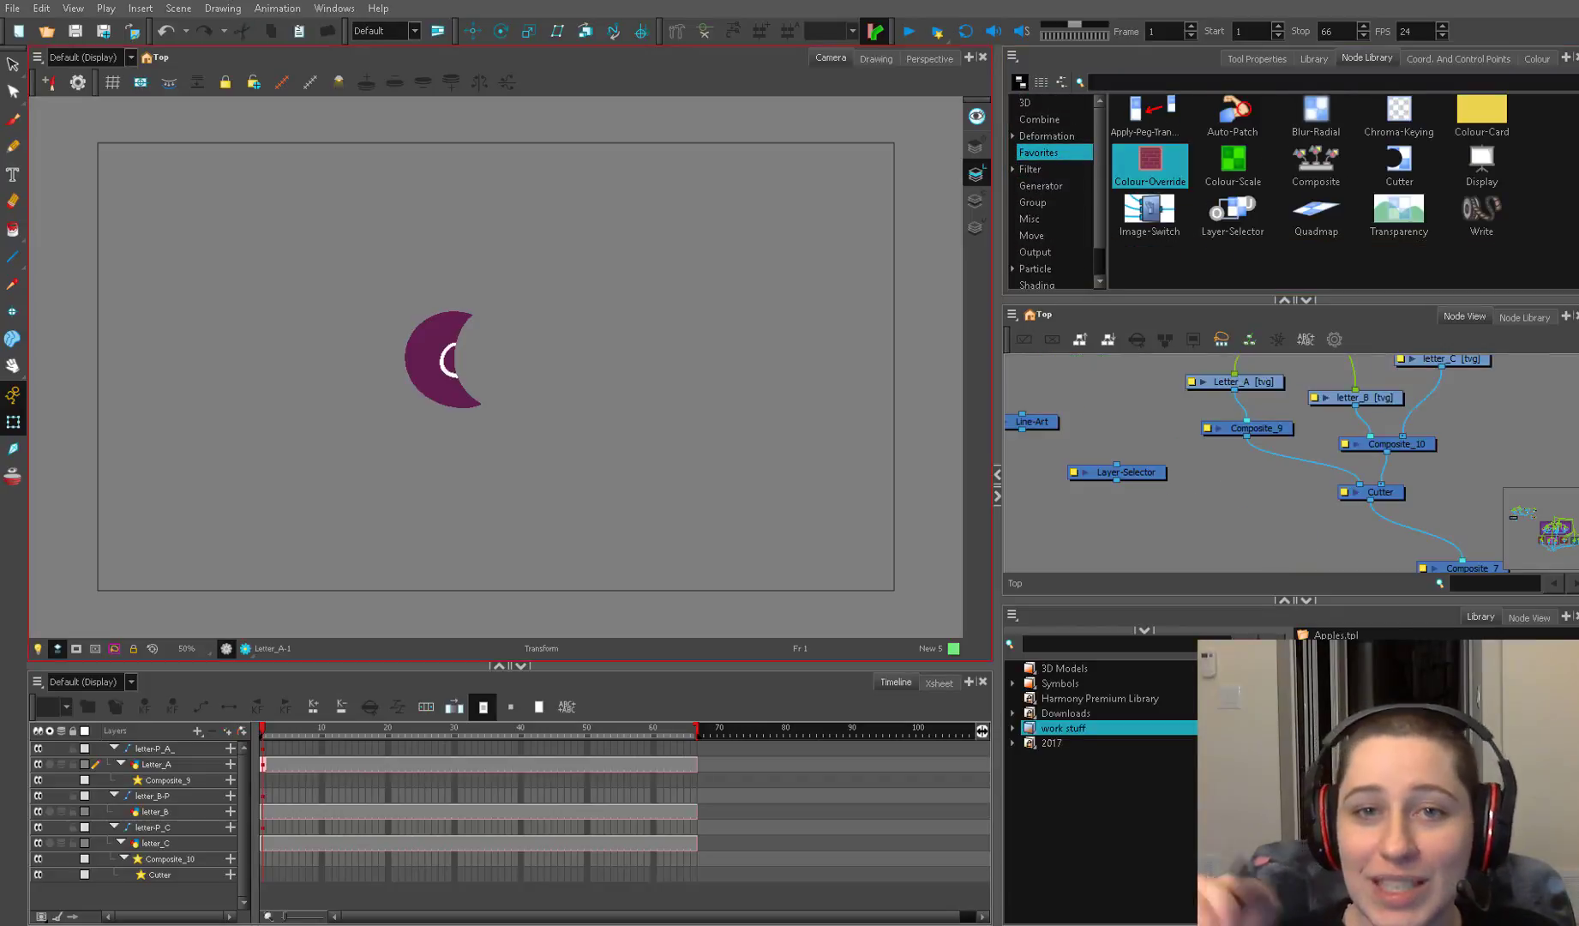
{"action": "left_click", "coordinate": [1247, 441]}
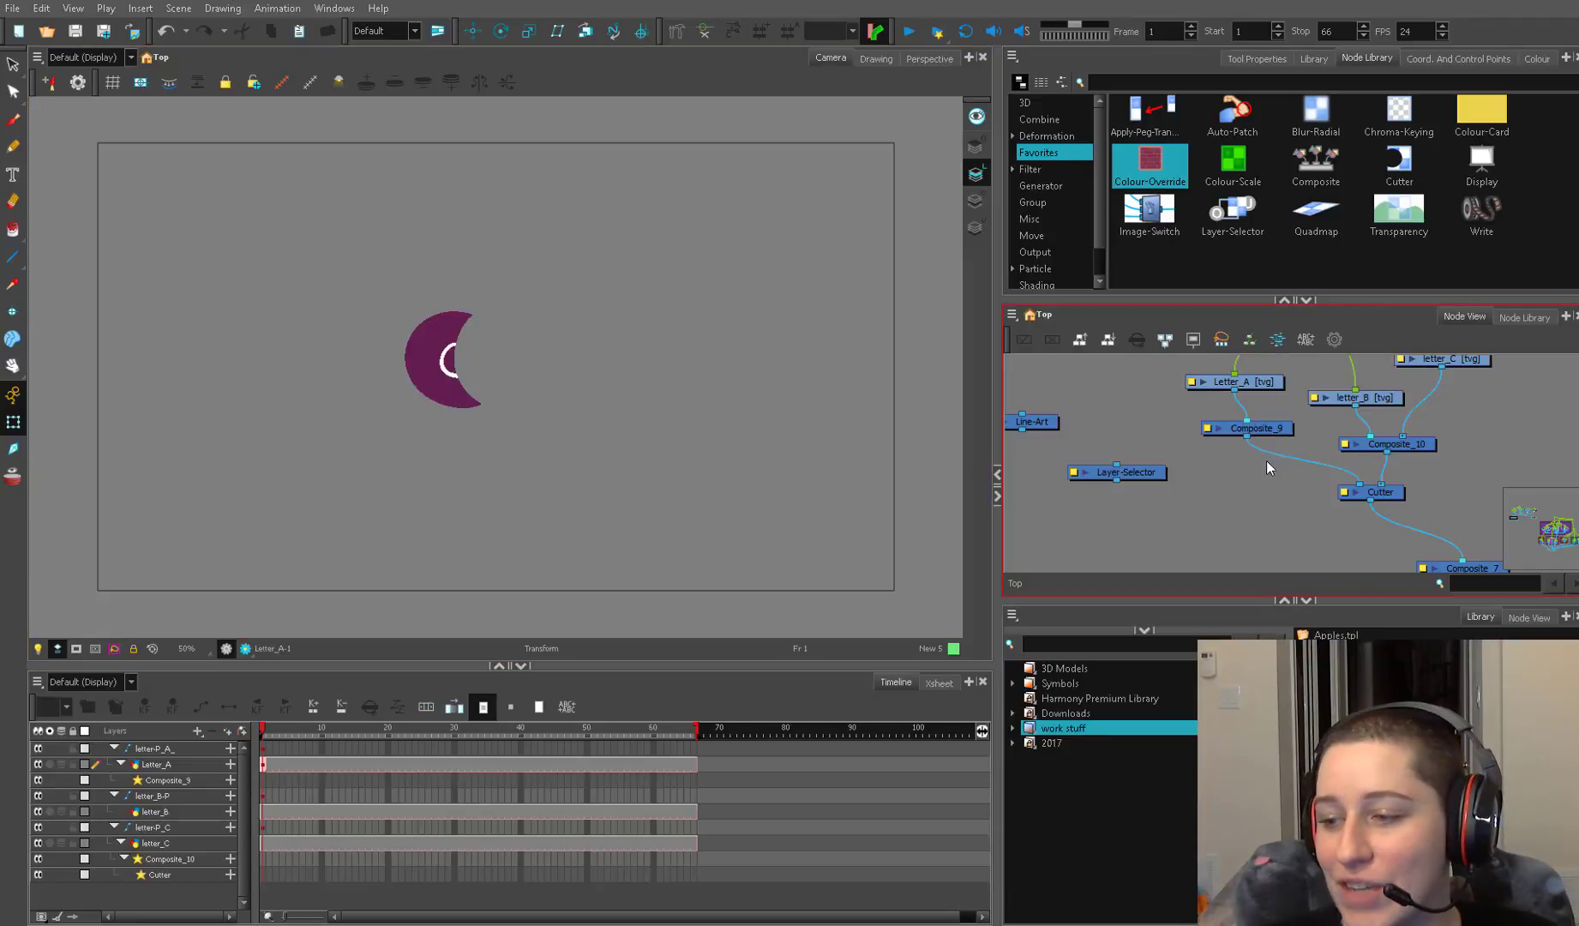
{"action": "left_click", "coordinate": [1310, 214]}
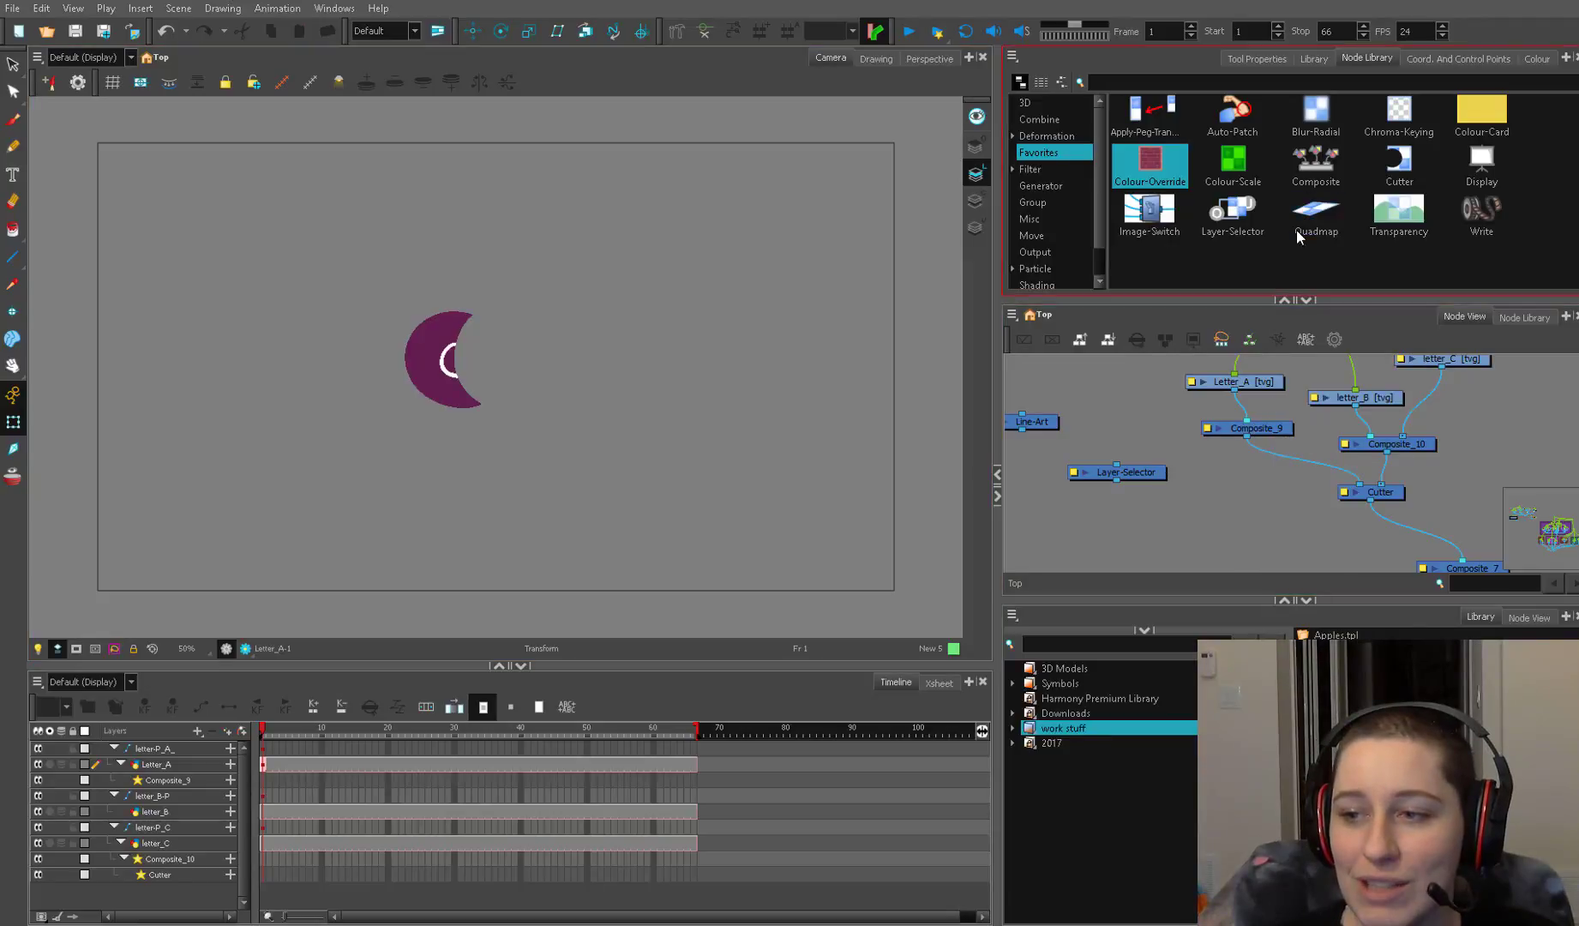
{"action": "left_click", "coordinate": [1141, 370]}
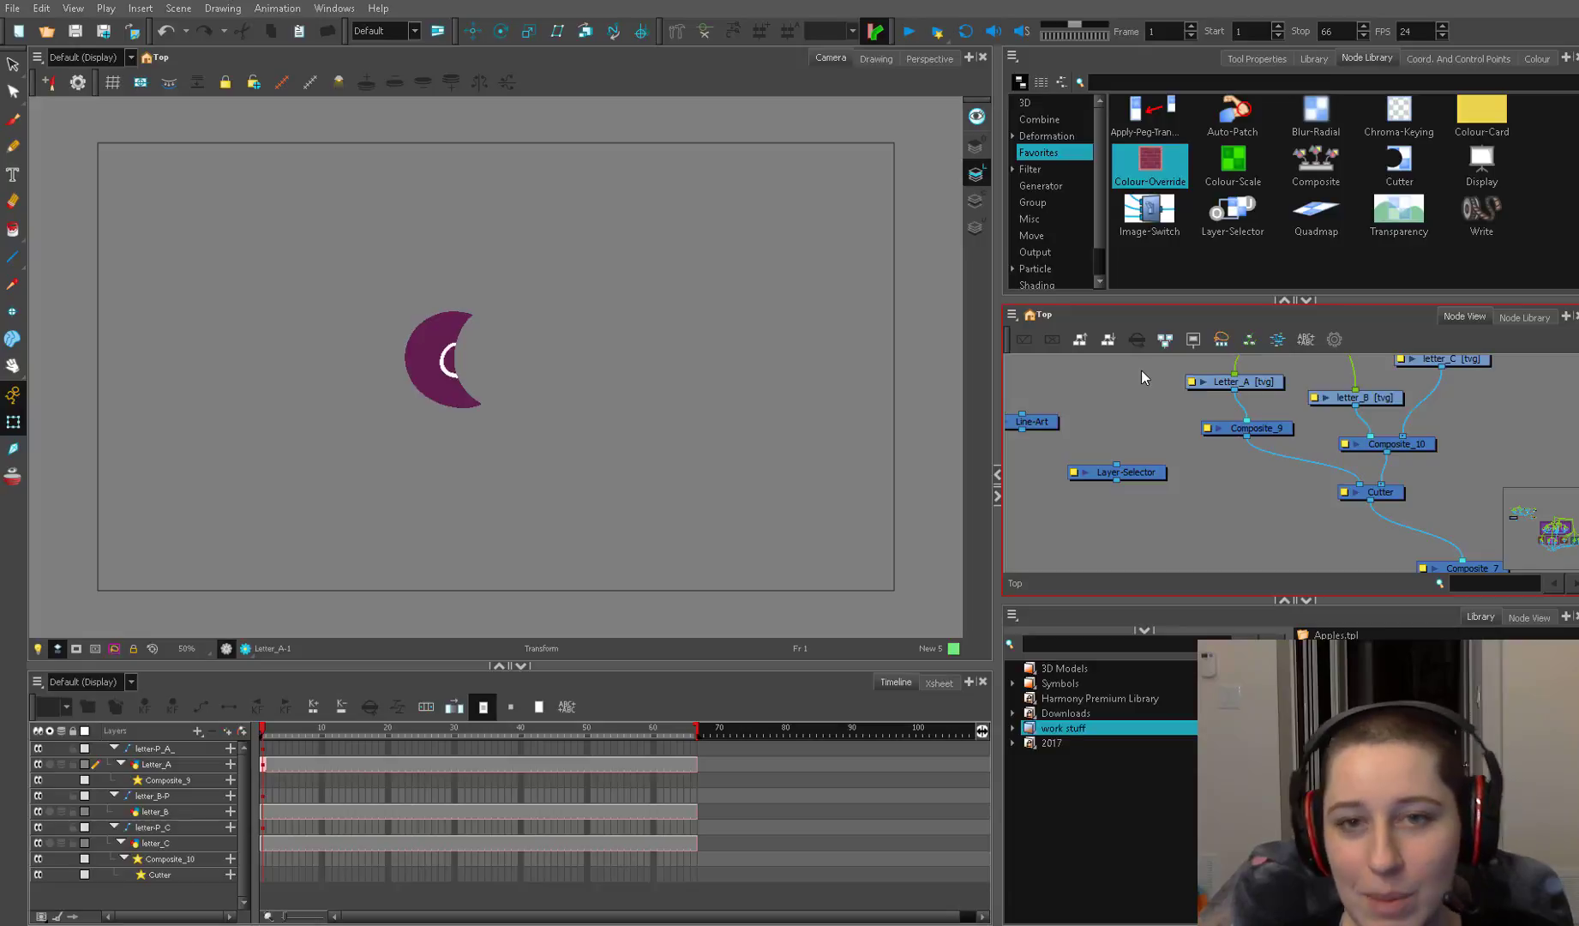